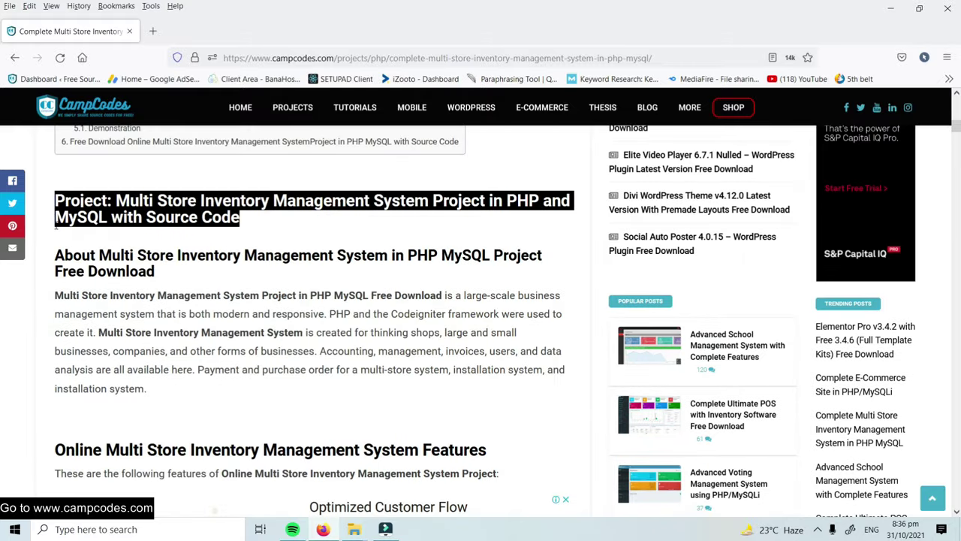
Read the CampCodes article, highlighting the Server Requirements heading and the MCrypt PHP Extension requirement
drag(44, 261, 172, 277)
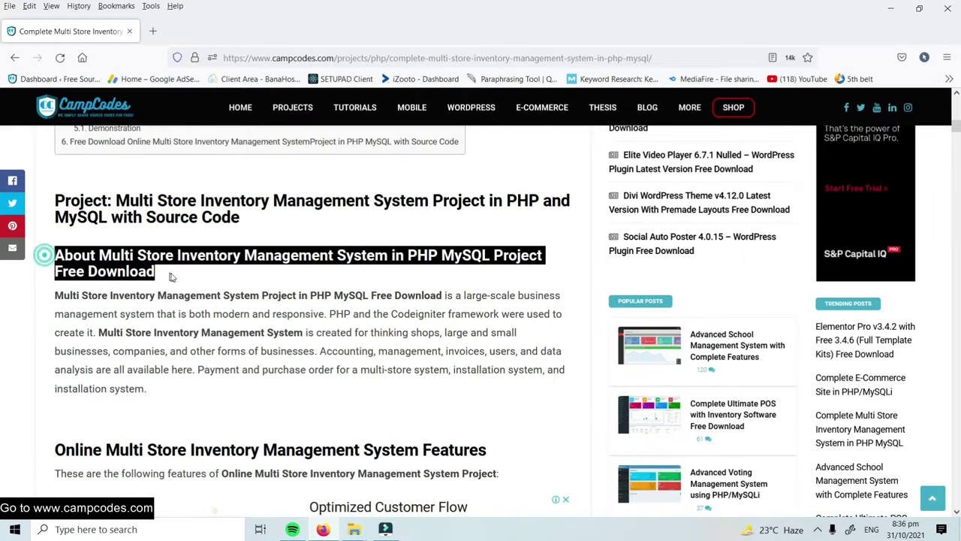
scroll(184, 276, down, 6)
scroll(223, 267, down, 12)
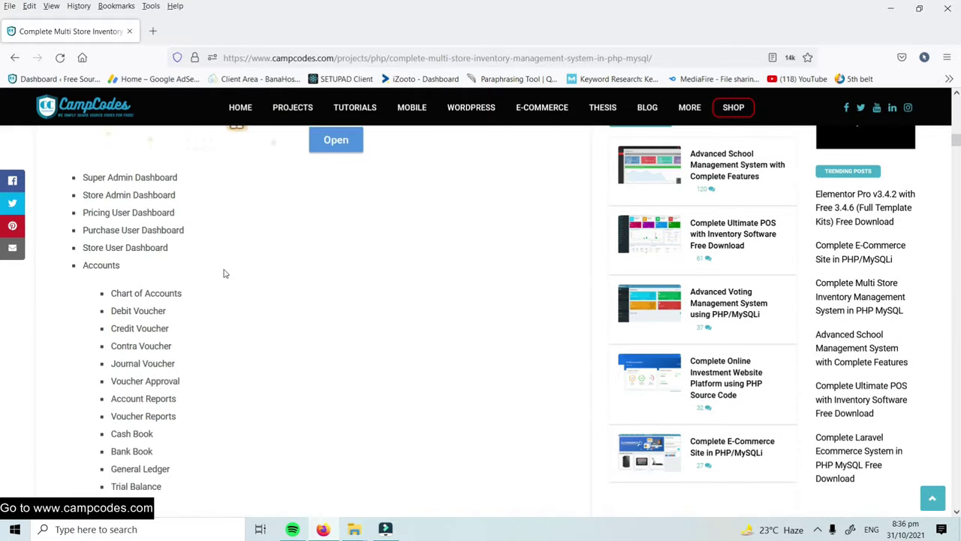
scroll(219, 283, down, 6)
scroll(218, 286, down, 20)
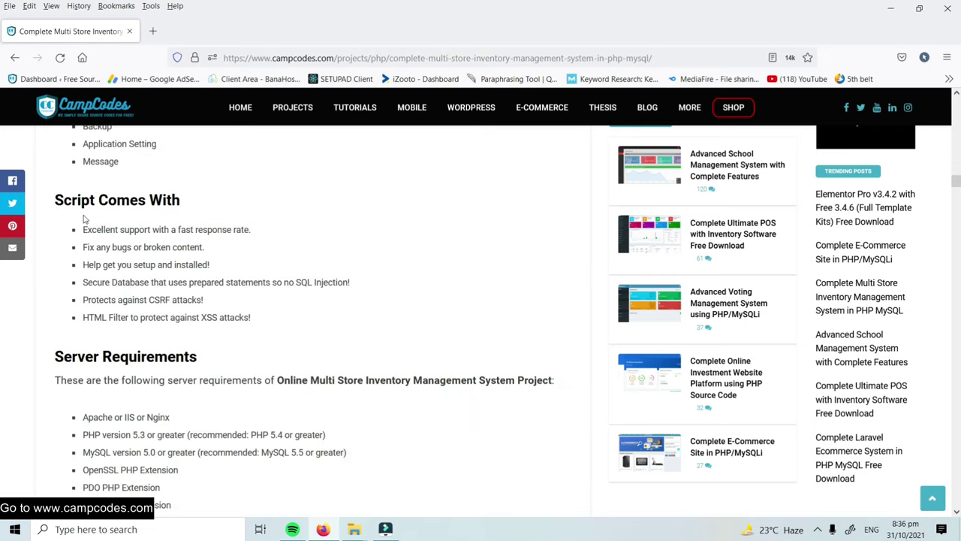
drag(52, 199, 217, 215)
scroll(124, 273, down, 3)
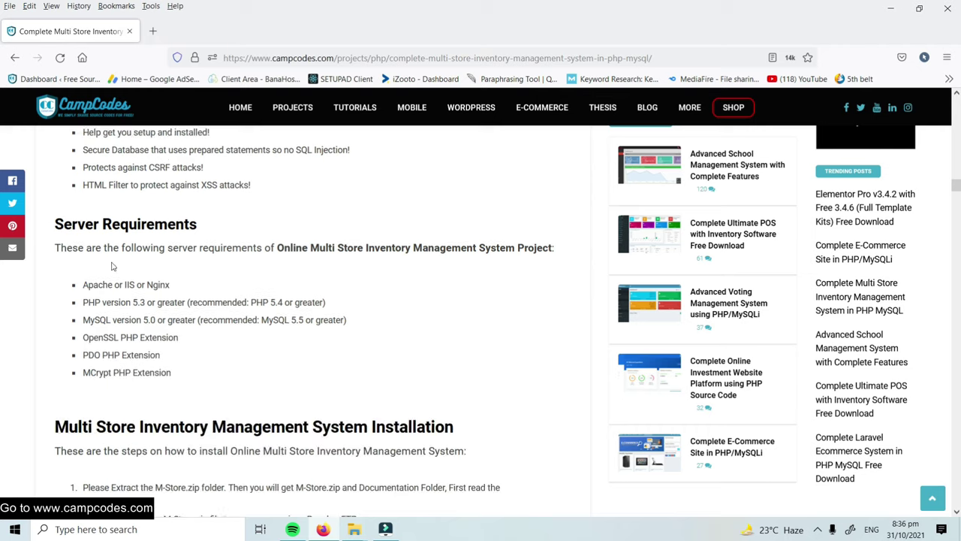
drag(59, 228, 216, 242)
click(217, 242)
drag(173, 378, 81, 379)
scroll(301, 315, down, 5)
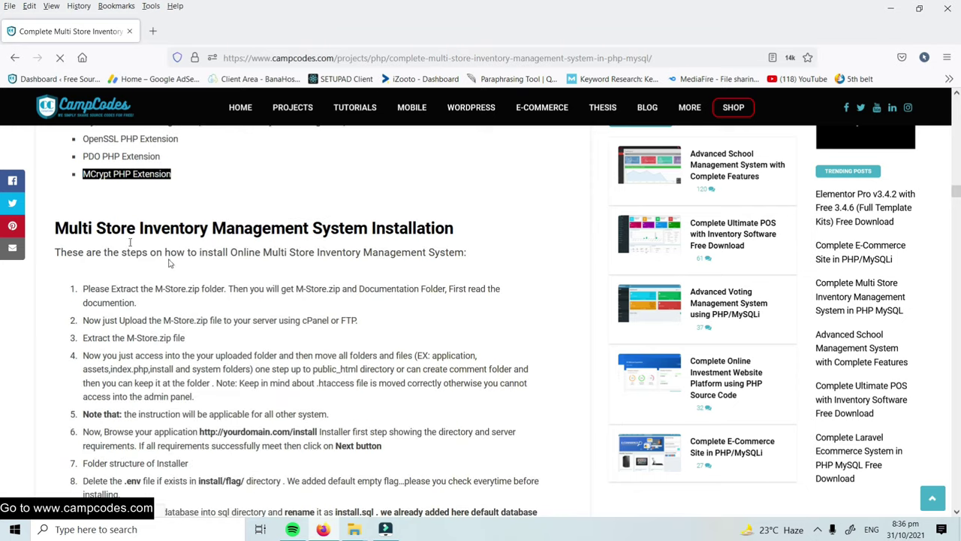
Scroll the rest of the article down to the Free Download section and comments
drag(53, 227, 474, 238)
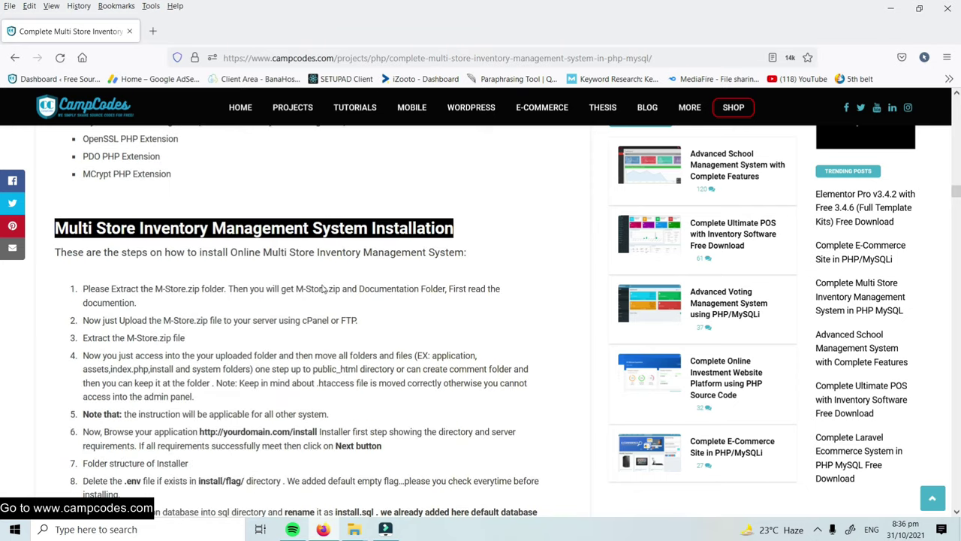
scroll(278, 304, down, 4)
scroll(278, 304, down, 13)
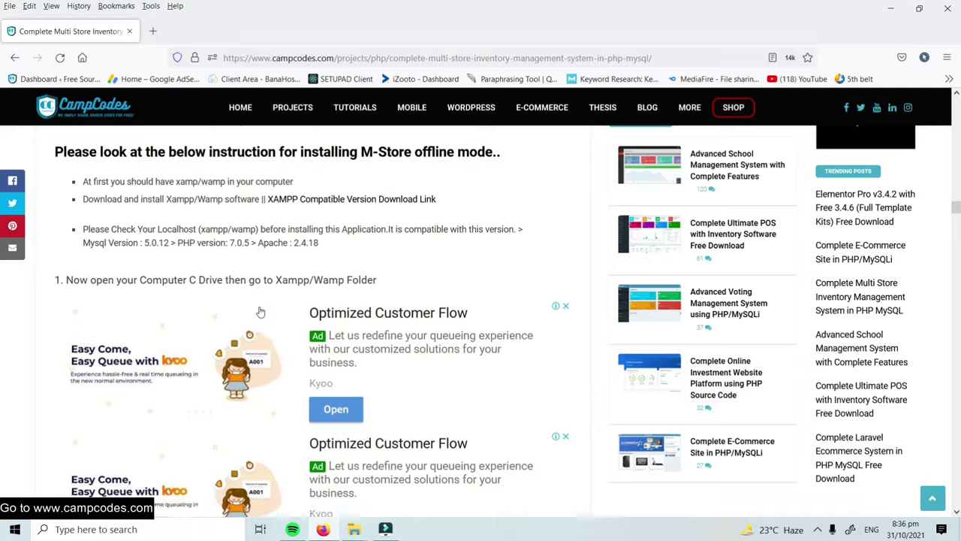
scroll(257, 311, down, 20)
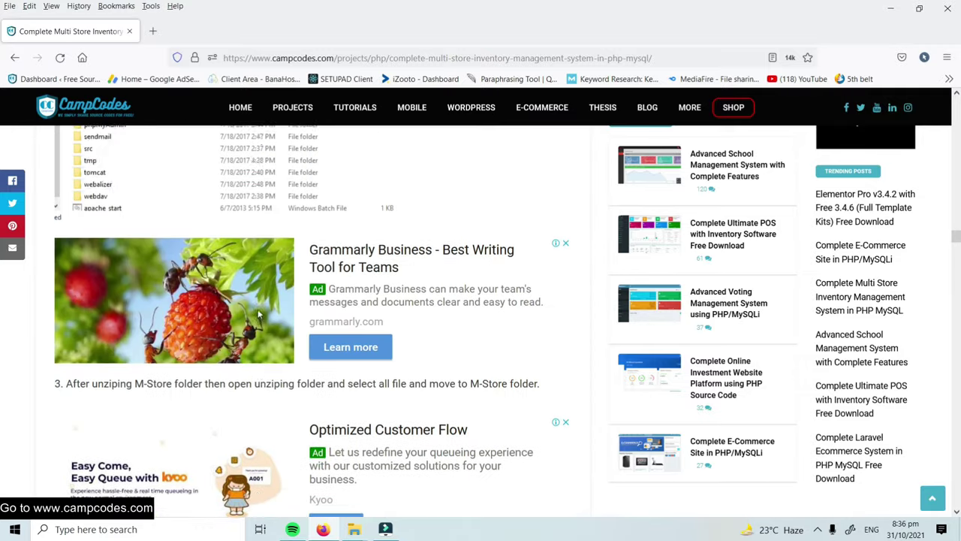
scroll(257, 312, down, 20)
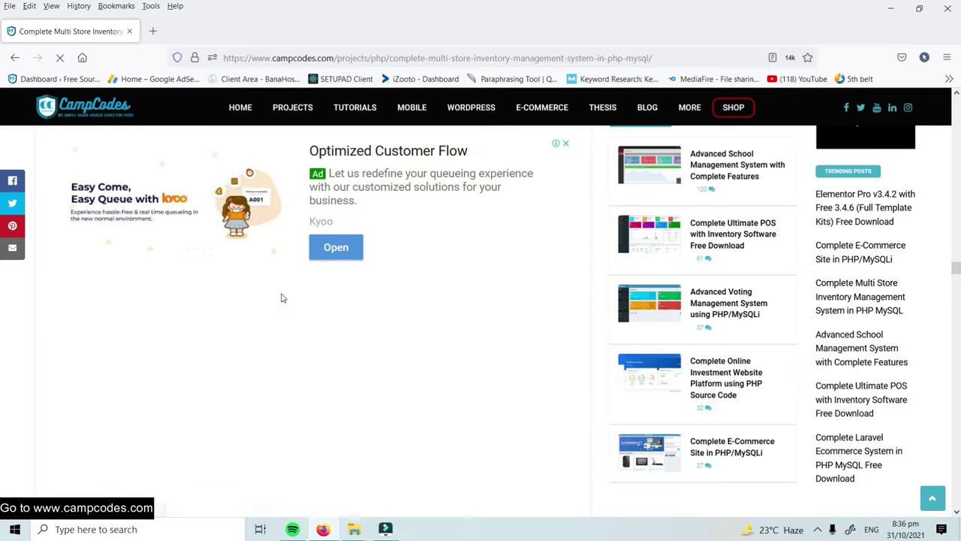
scroll(282, 297, down, 20)
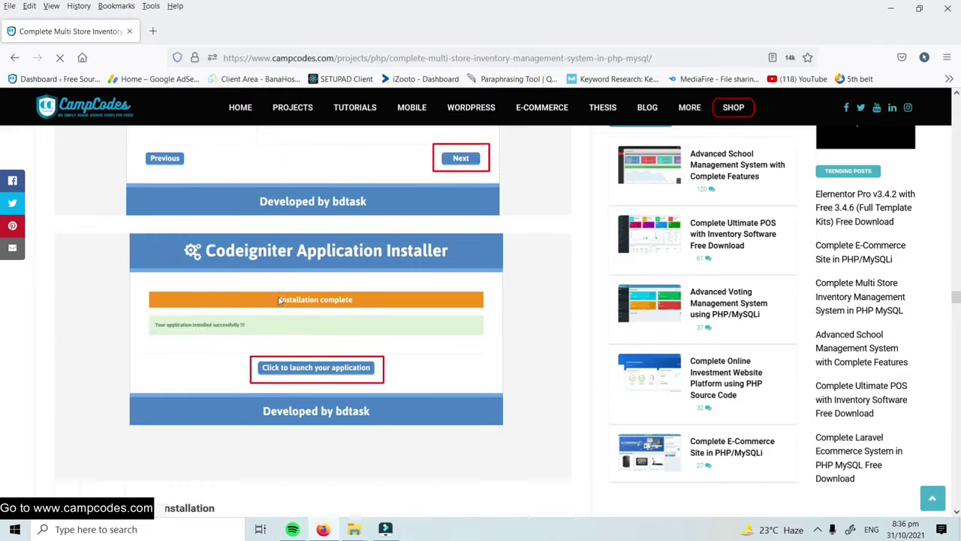
scroll(277, 301, down, 19)
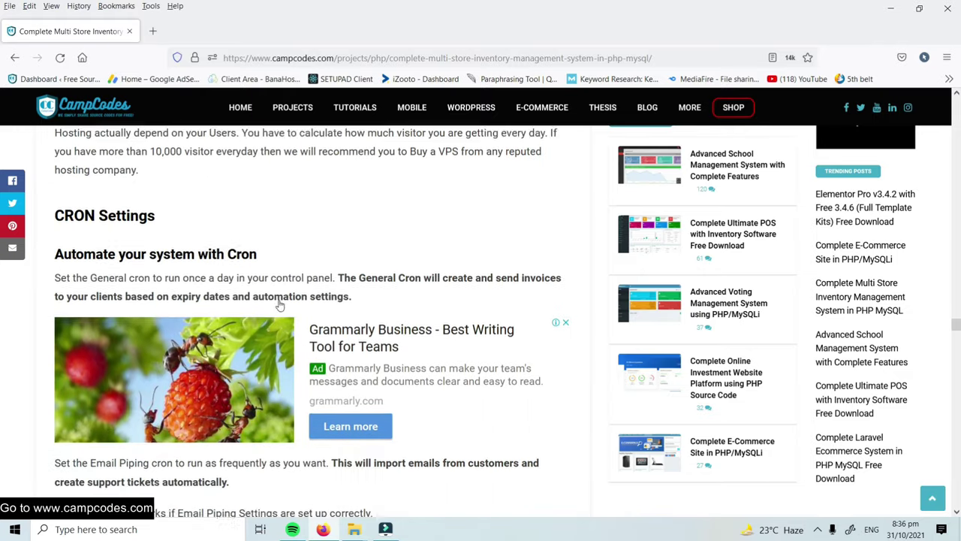
scroll(278, 301, down, 20)
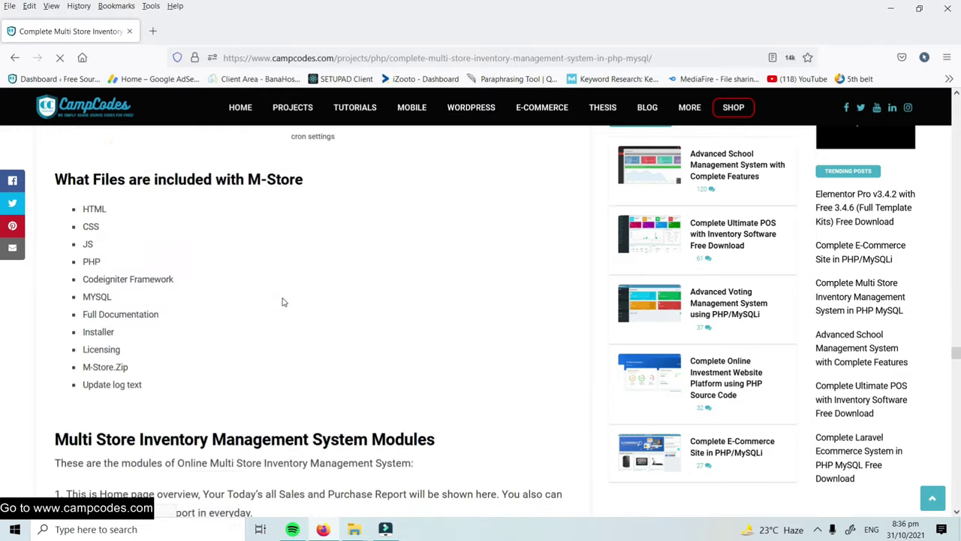
scroll(282, 301, down, 15)
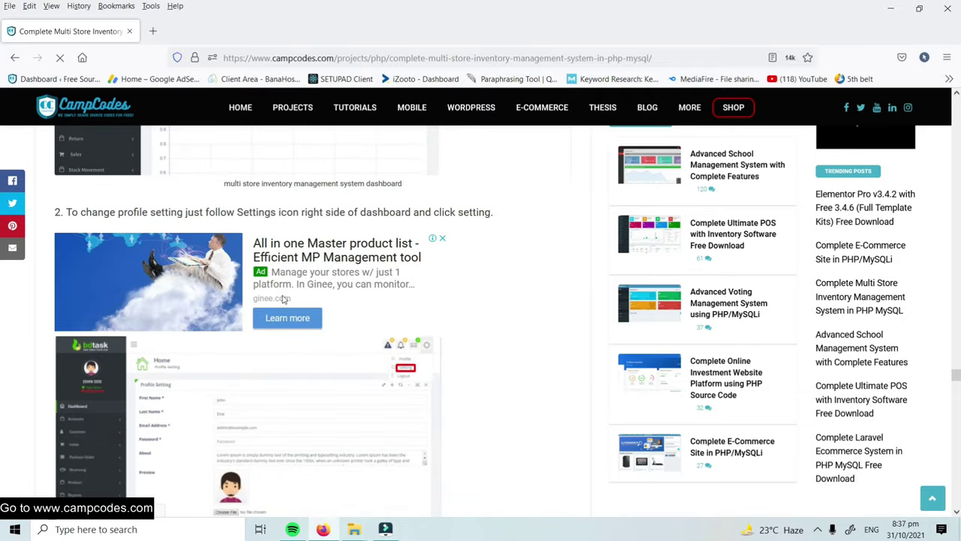
scroll(282, 300, down, 15)
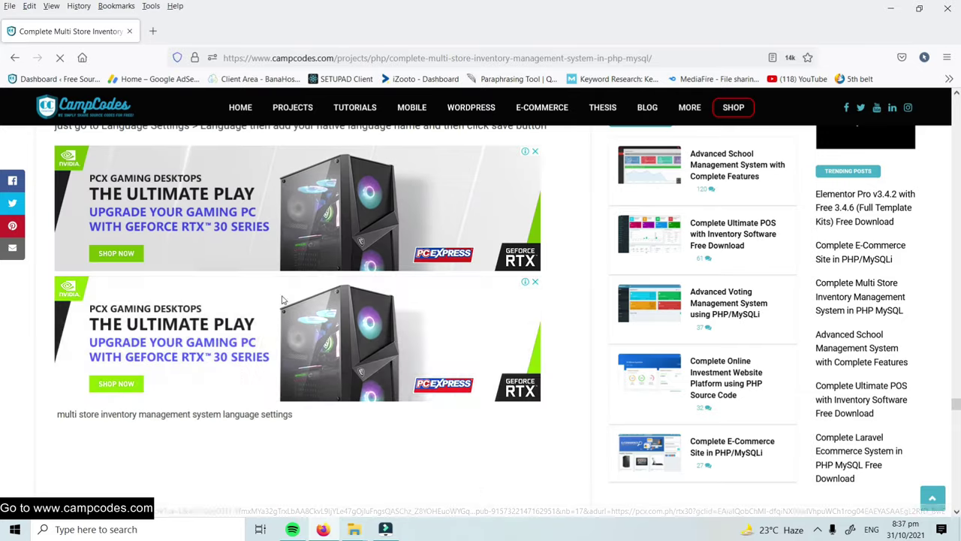
scroll(281, 300, down, 15)
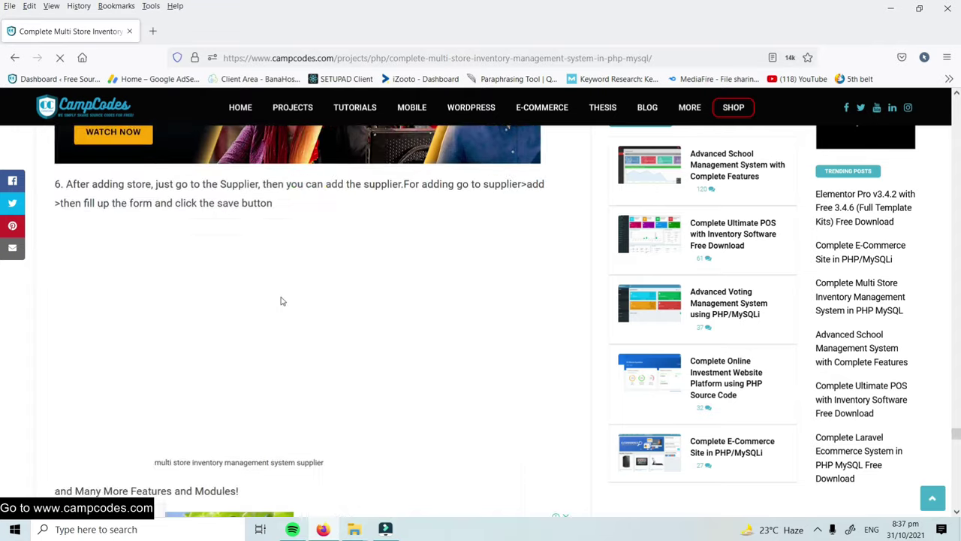
scroll(281, 299, down, 15)
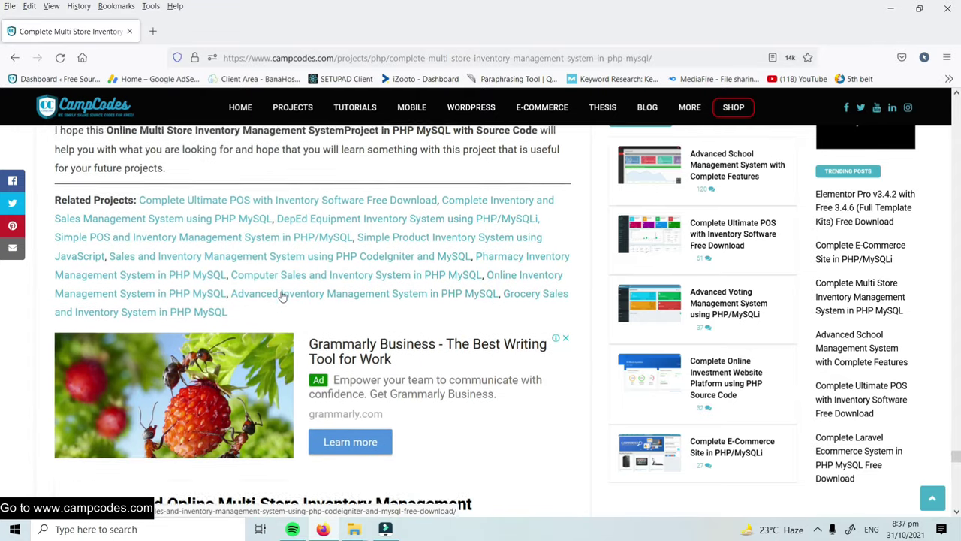
scroll(281, 299, down, 4)
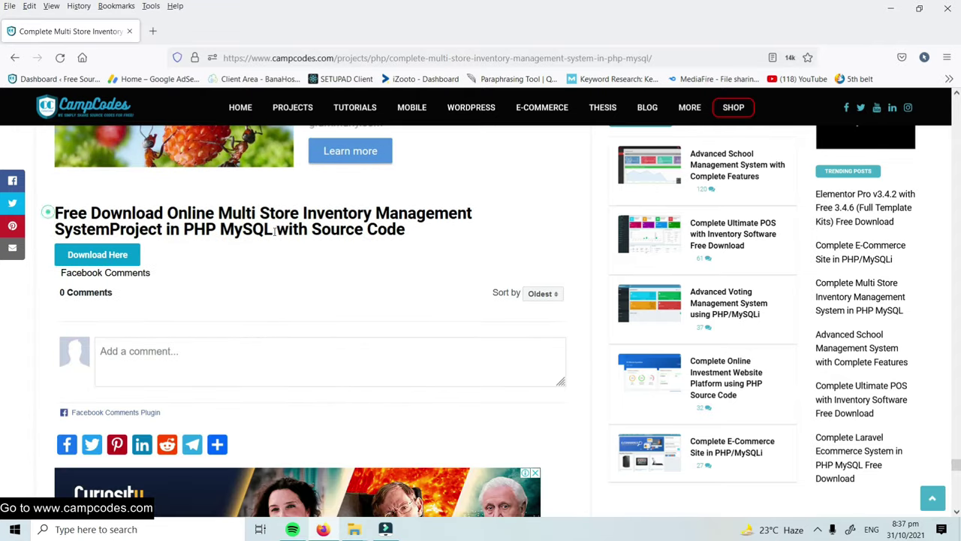
Open the project's download page in a new tab from the Free Download section and look it over
drag(275, 231, 442, 239)
click(430, 233)
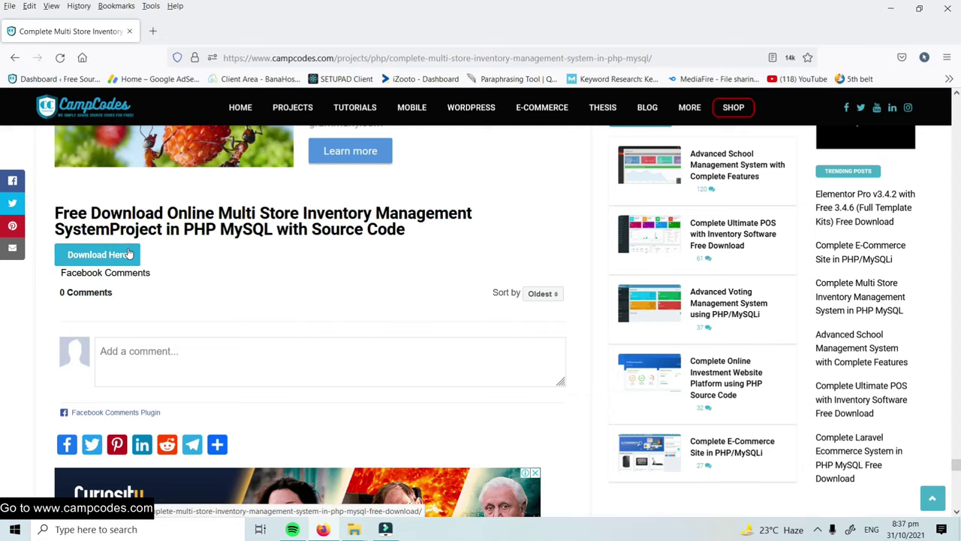
click(125, 253)
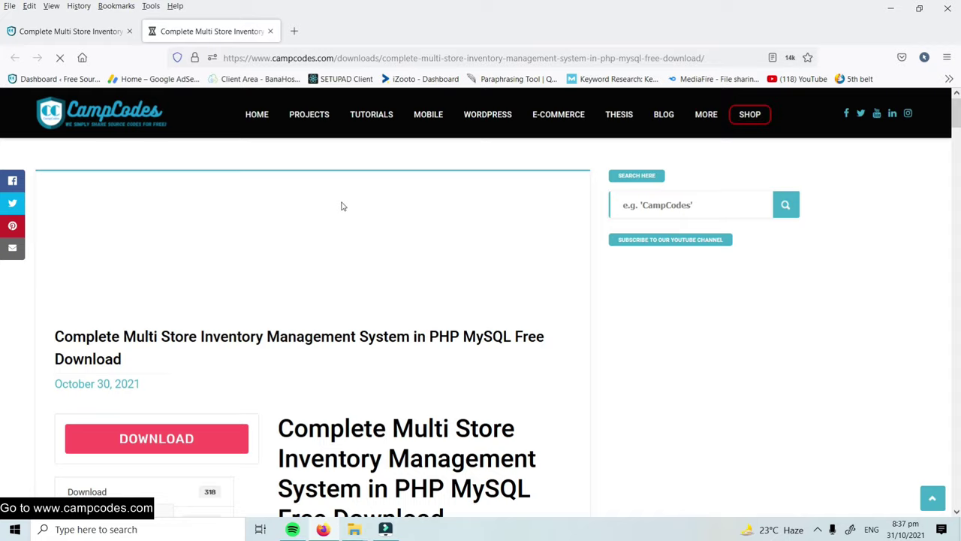
scroll(340, 214, down, 2)
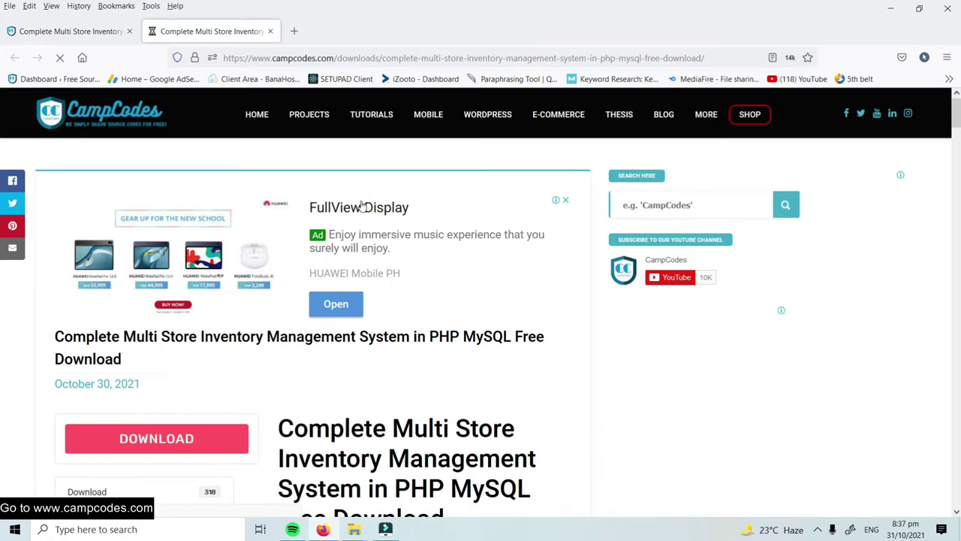
scroll(361, 208, down, 3)
scroll(421, 214, up, 3)
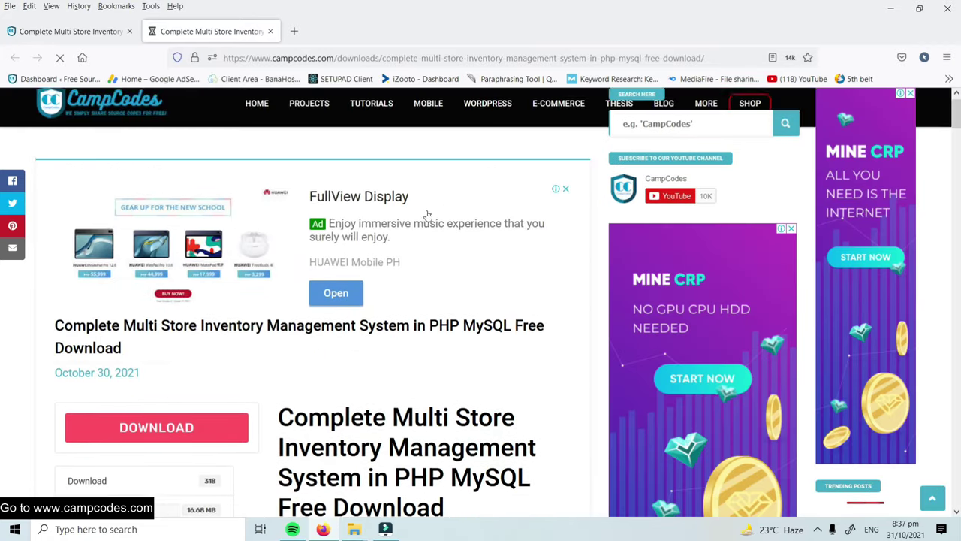
scroll(486, 218, down, 3)
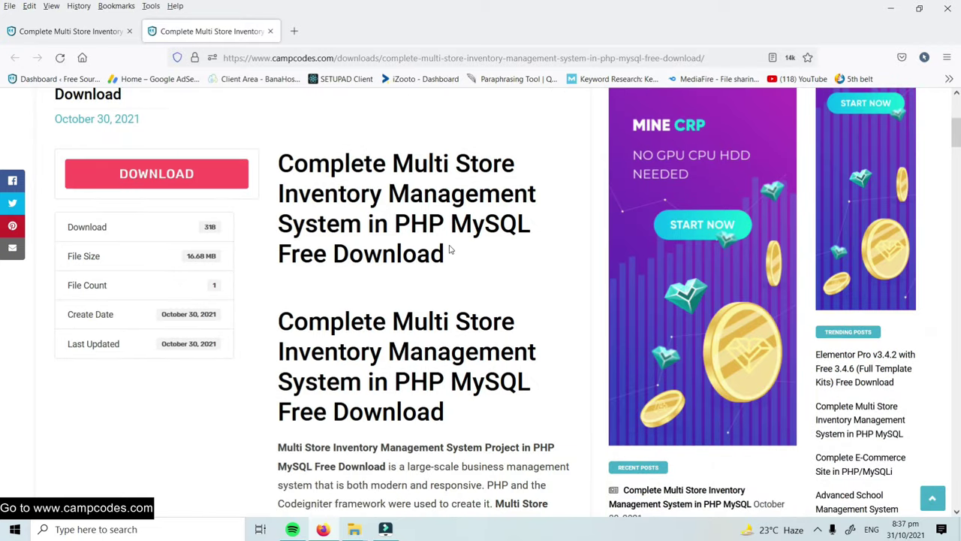
scroll(441, 259, down, 6)
scroll(440, 263, up, 7)
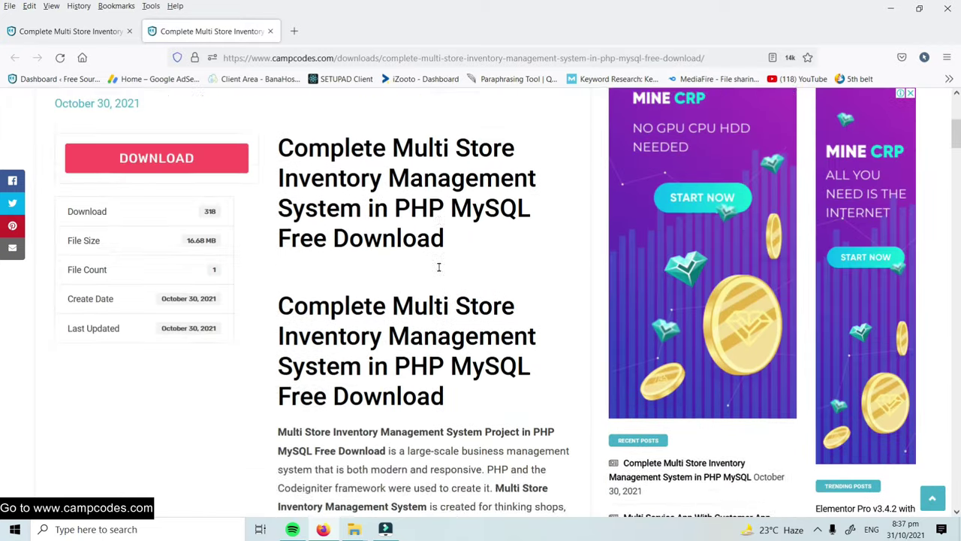
scroll(439, 255, up, 2)
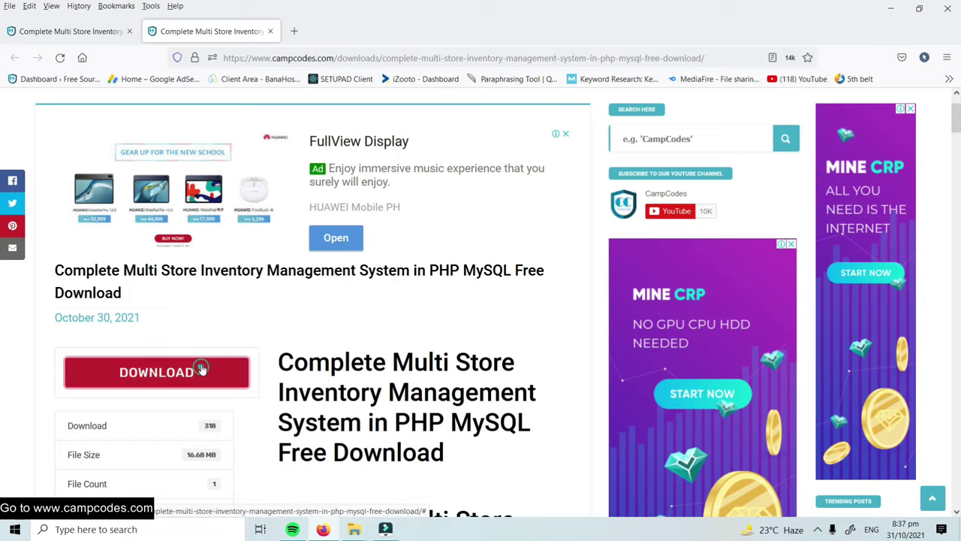
Download and save multistore_main.zip, then check the finished file in the Downloads panel
click(199, 368)
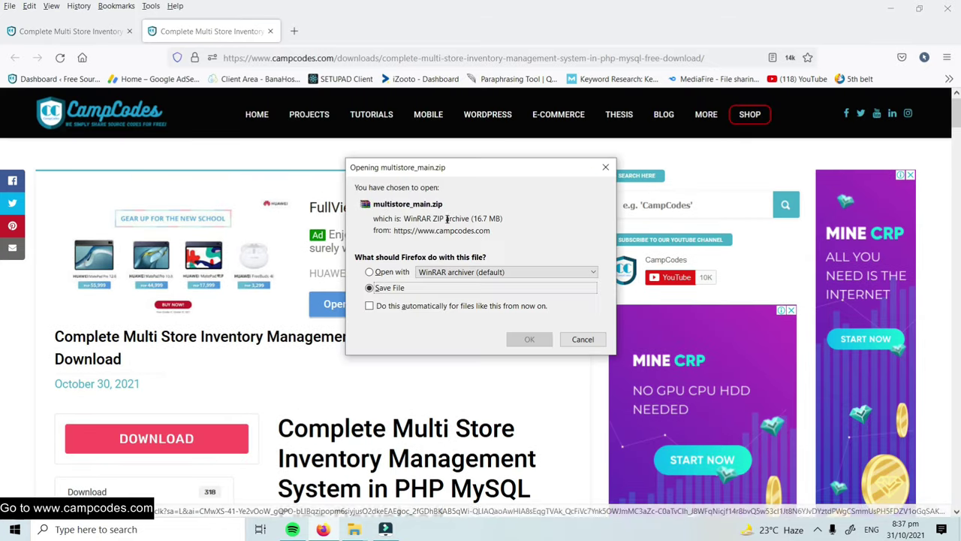
click(529, 340)
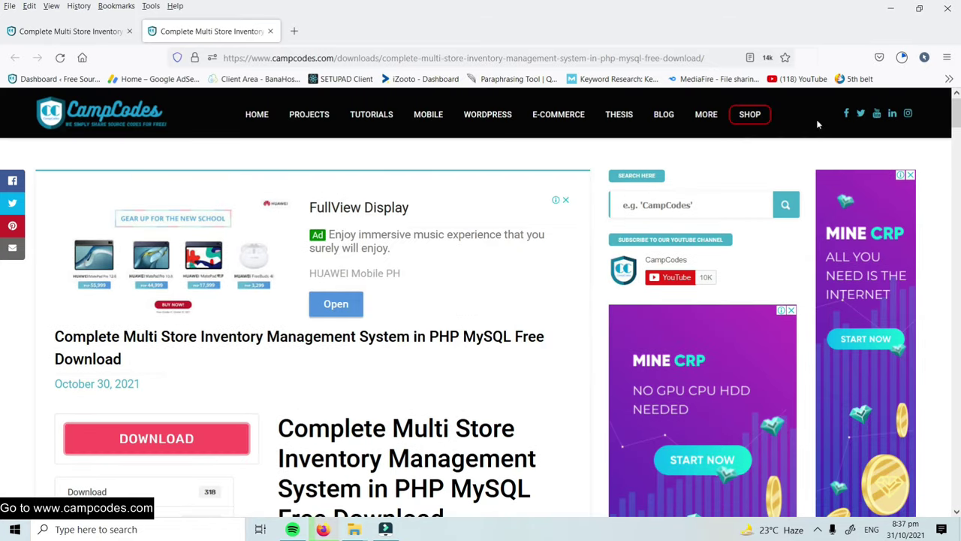
click(901, 61)
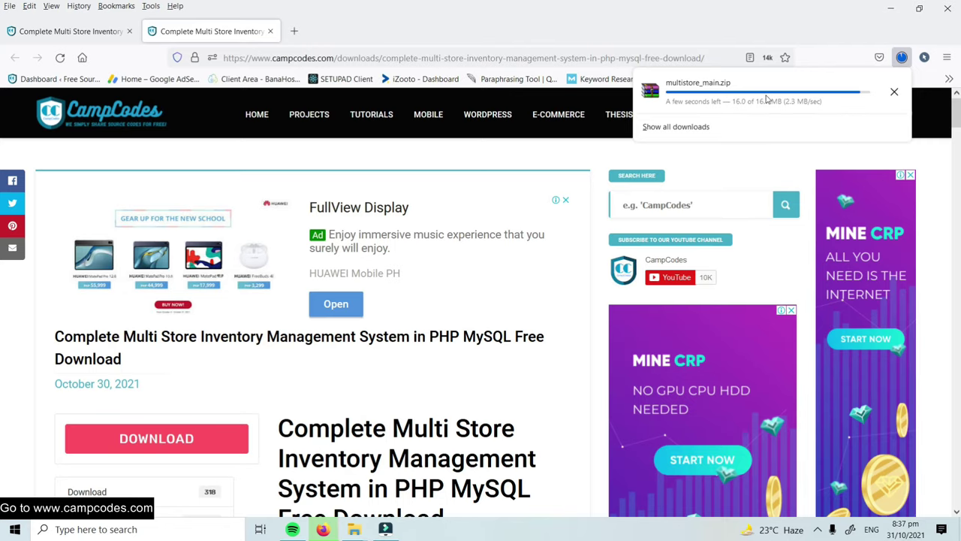
right_click(768, 102)
Extract multistore_main.zip into a multistore_main folder and open that folder
click(771, 105)
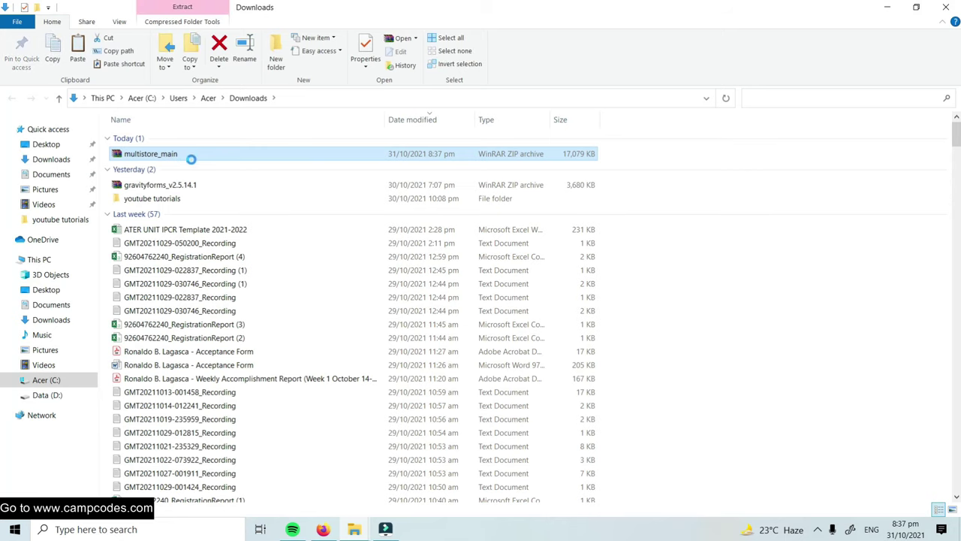
right_click(187, 157)
click(84, 217)
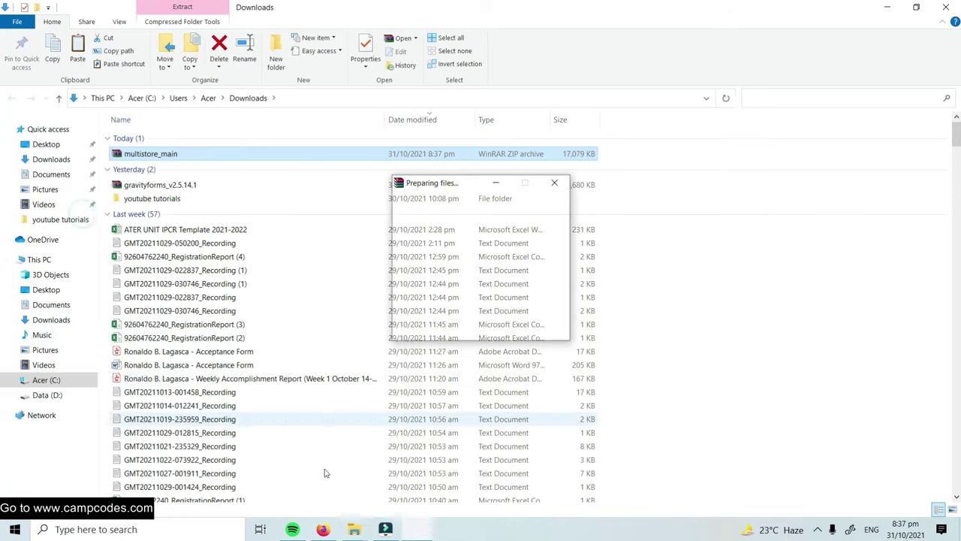
click(323, 528)
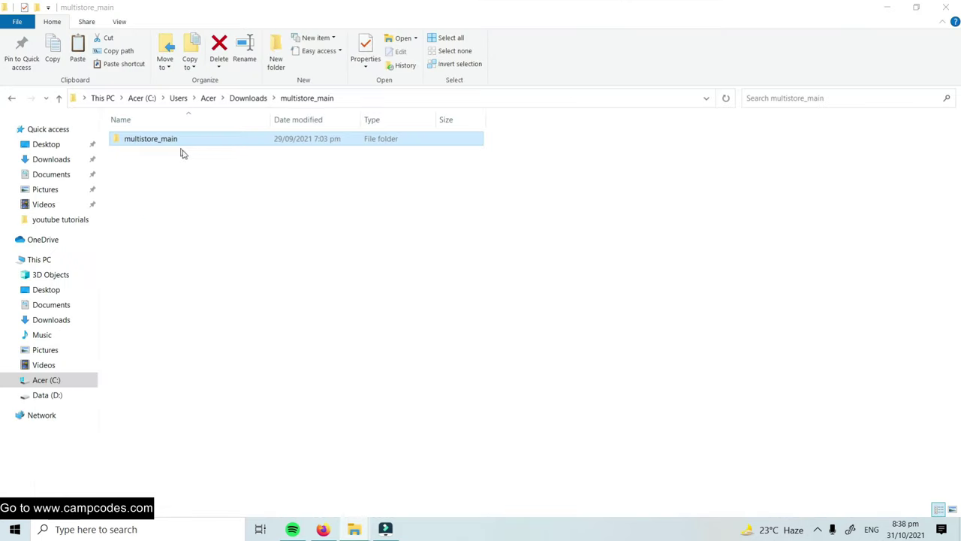
double_click(180, 143)
Select and copy all nine extracted project items
drag(335, 331, 128, 129)
right_click(267, 182)
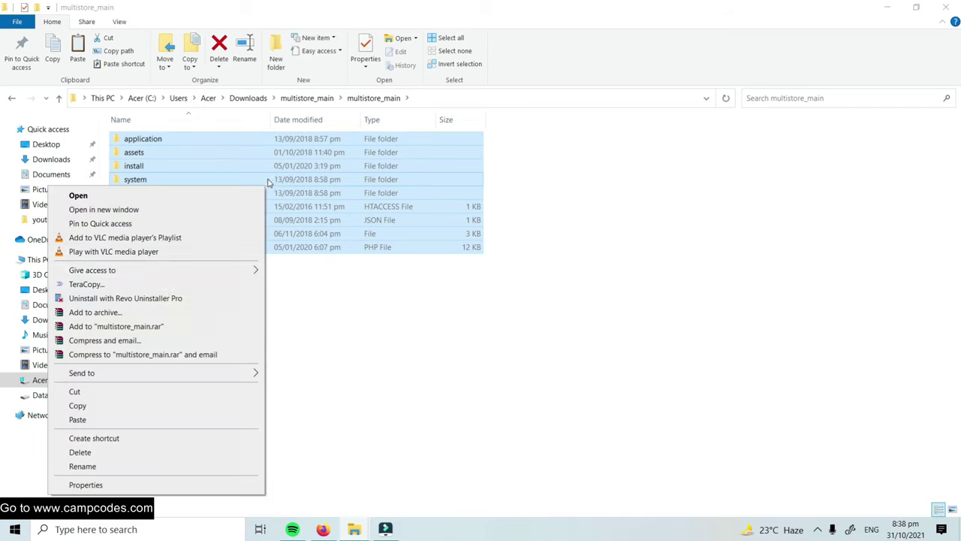
click(133, 408)
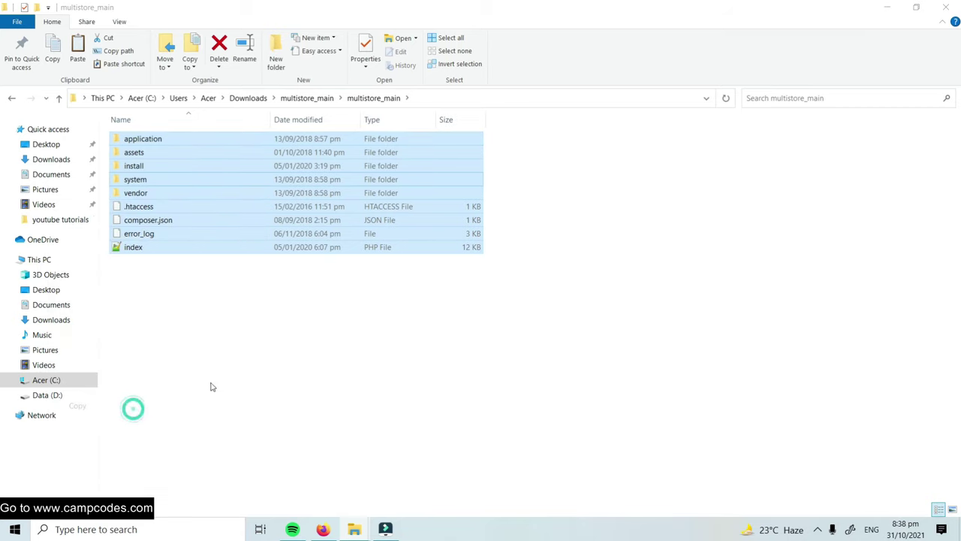
right_click(186, 183)
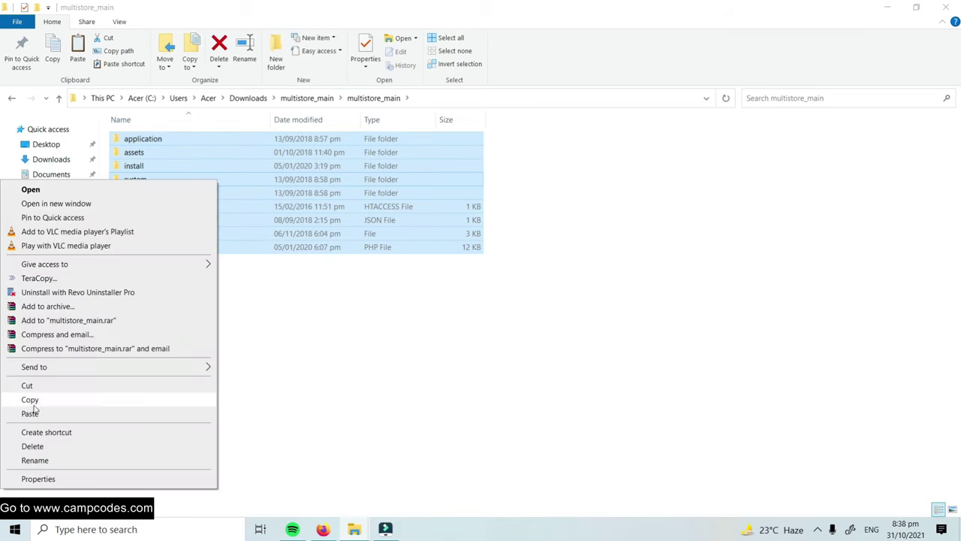
click(36, 403)
Paste the copied project files into C:\xampp\htdocs
click(354, 529)
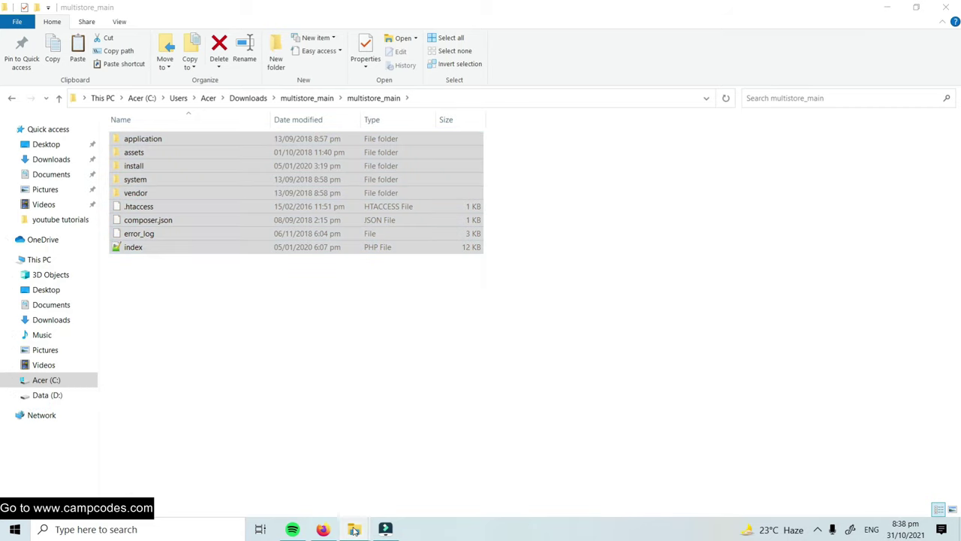
click(207, 472)
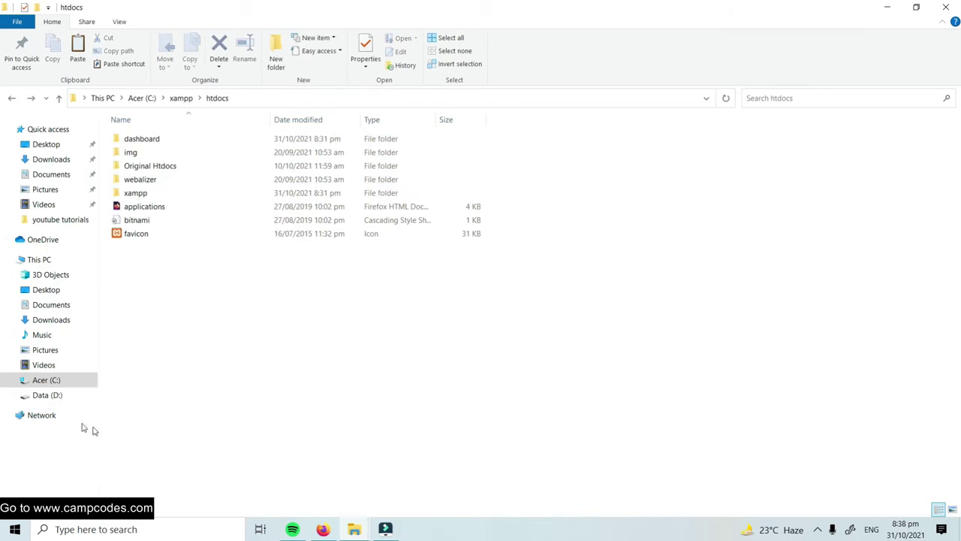
click(53, 379)
double_click(169, 237)
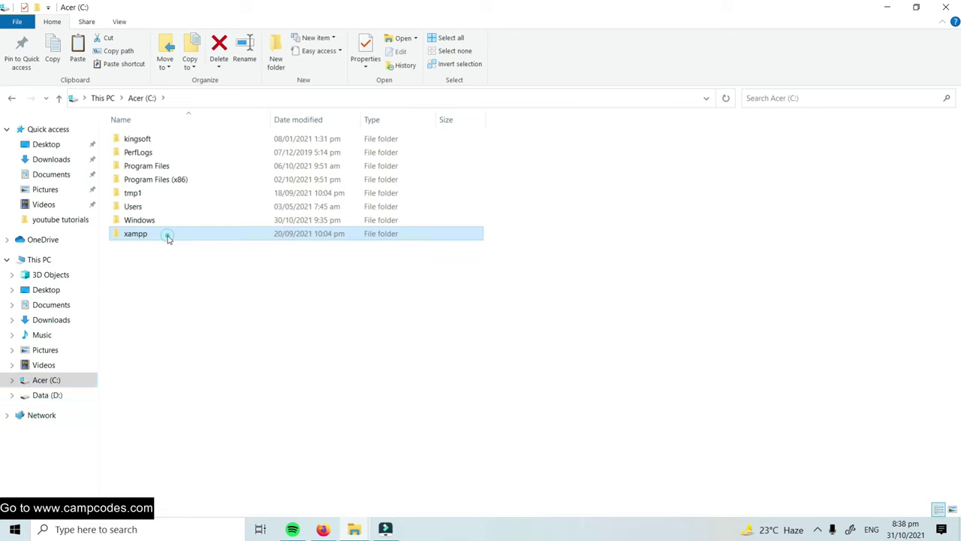
double_click(135, 206)
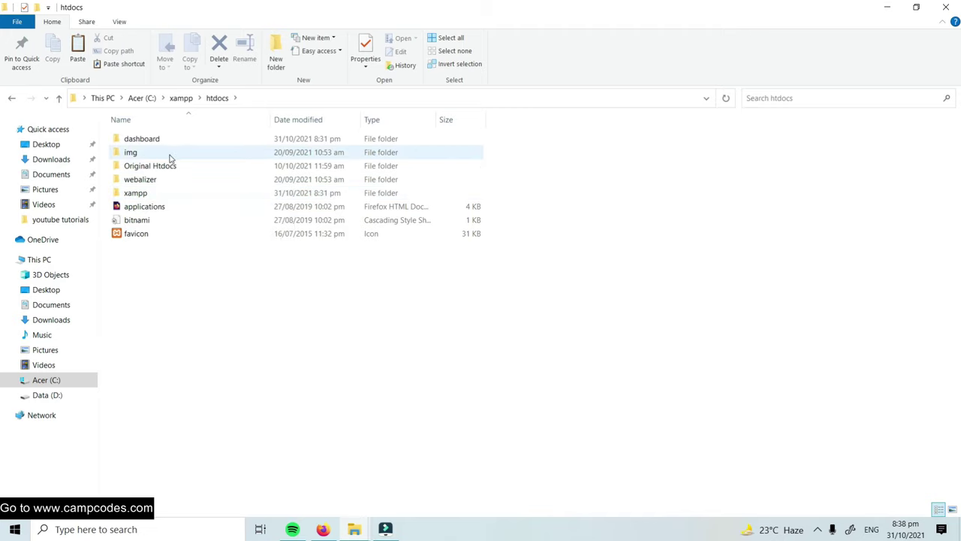
right_click(162, 257)
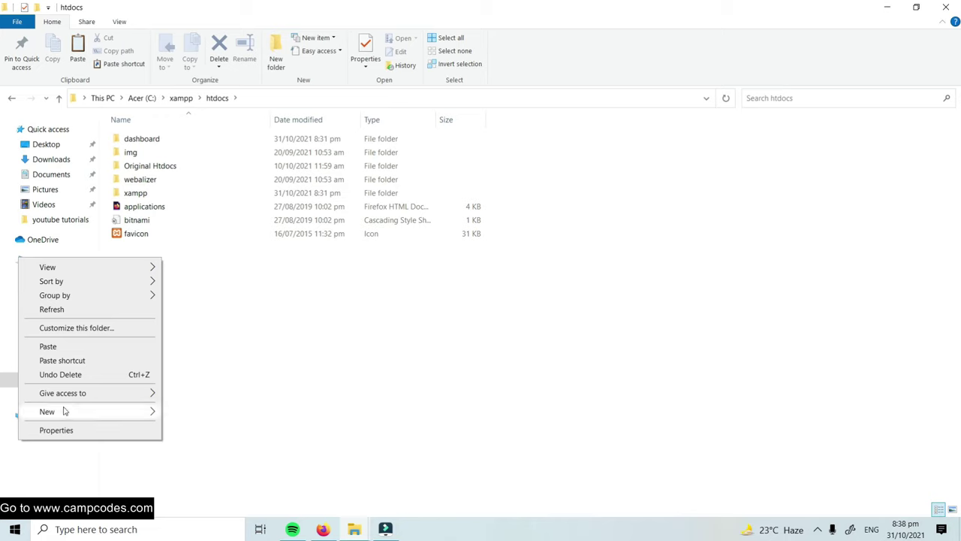
click(71, 346)
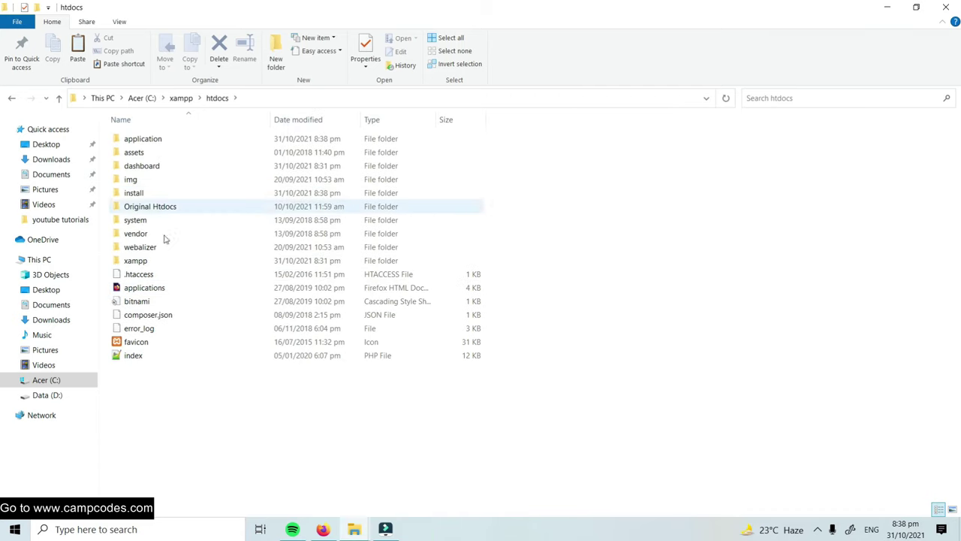
Check the contents of the install folder, then return to htdocs
double_click(134, 190)
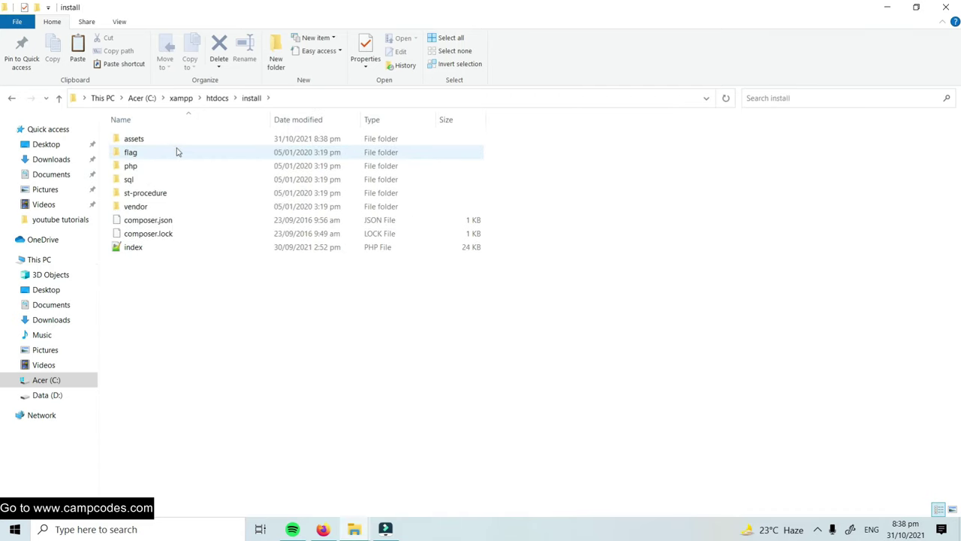
click(15, 100)
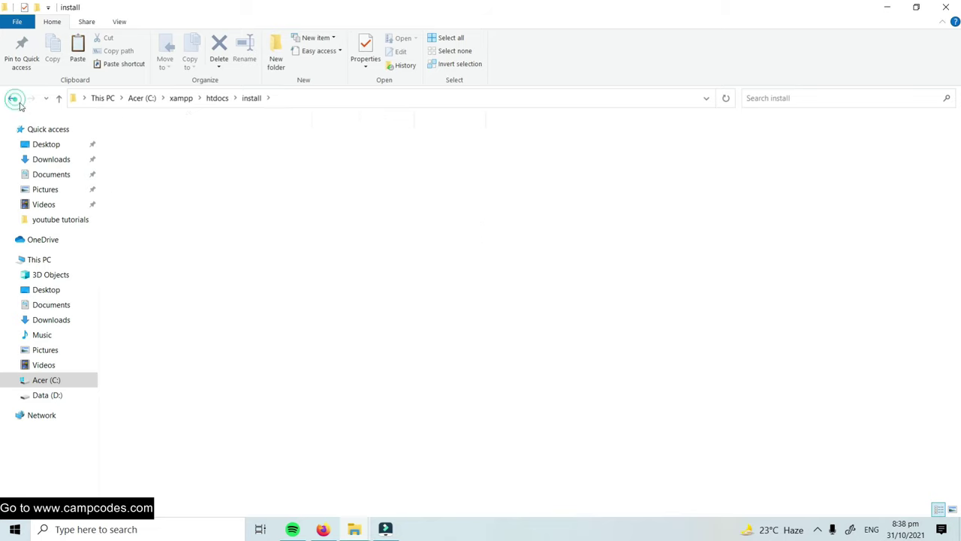
click(117, 527)
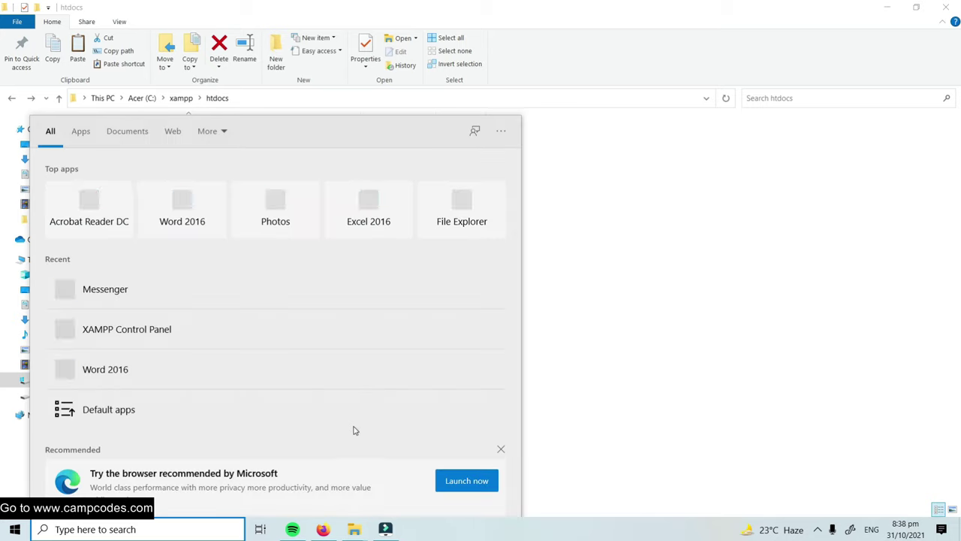
Launch XAMPP Control Panel, start Apache and MySQL, and open localhost from Apache's Admin
text(xam)
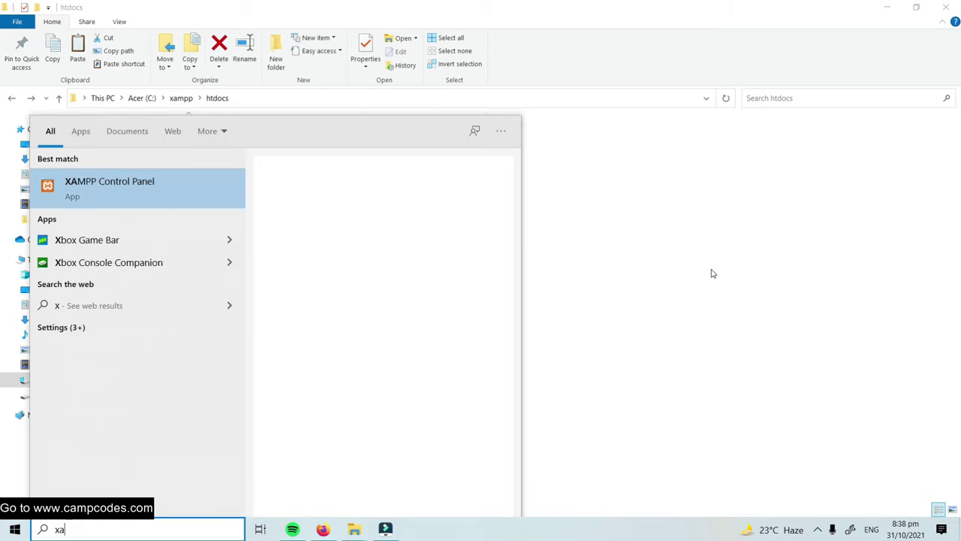
click(165, 189)
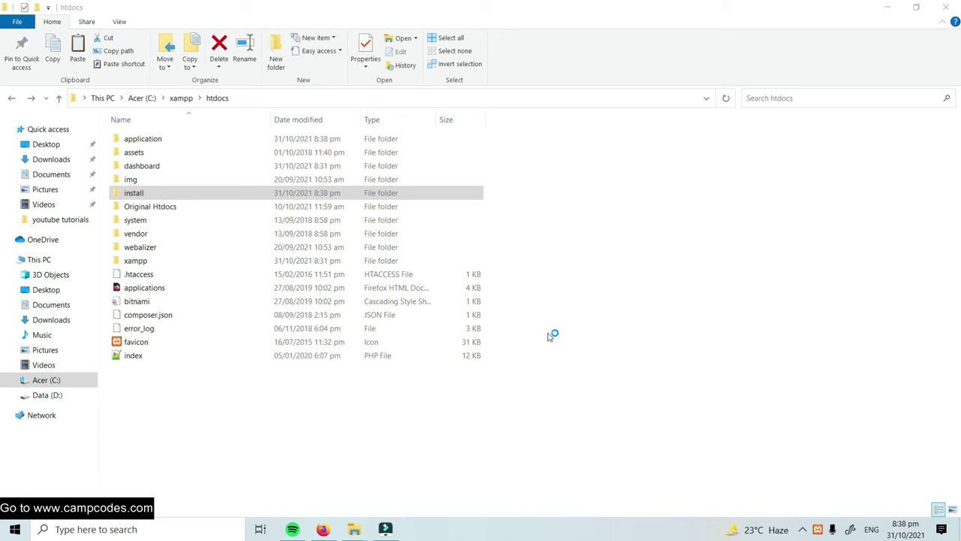
click(523, 234)
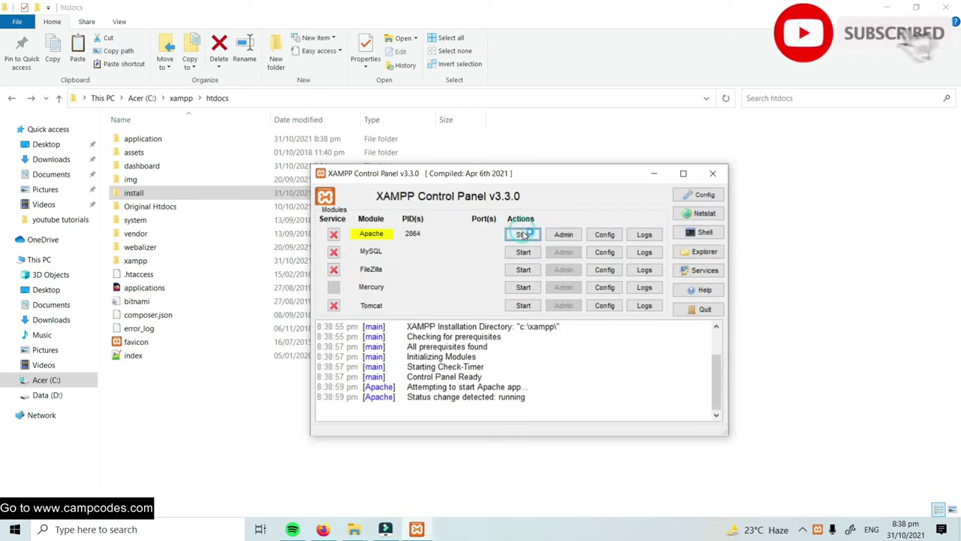
click(523, 251)
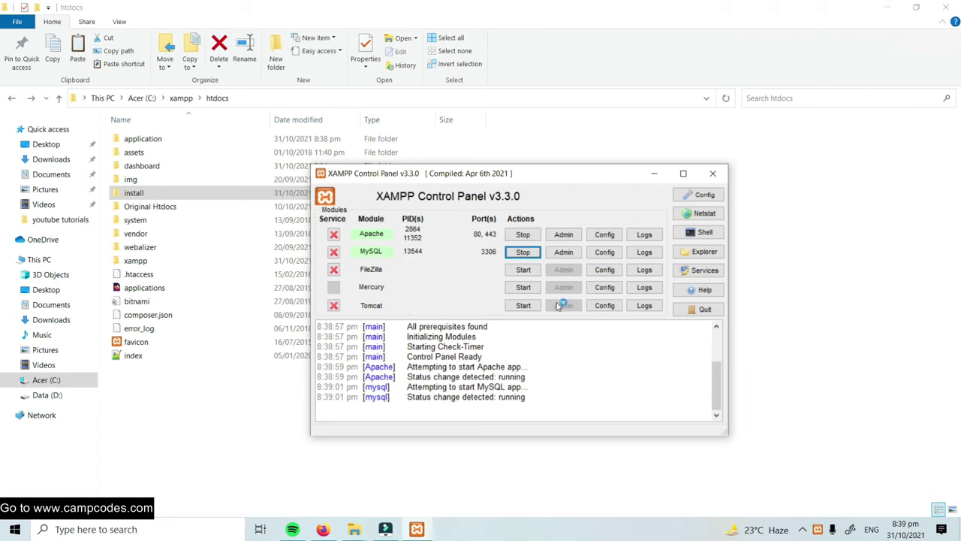
click(564, 252)
click(567, 235)
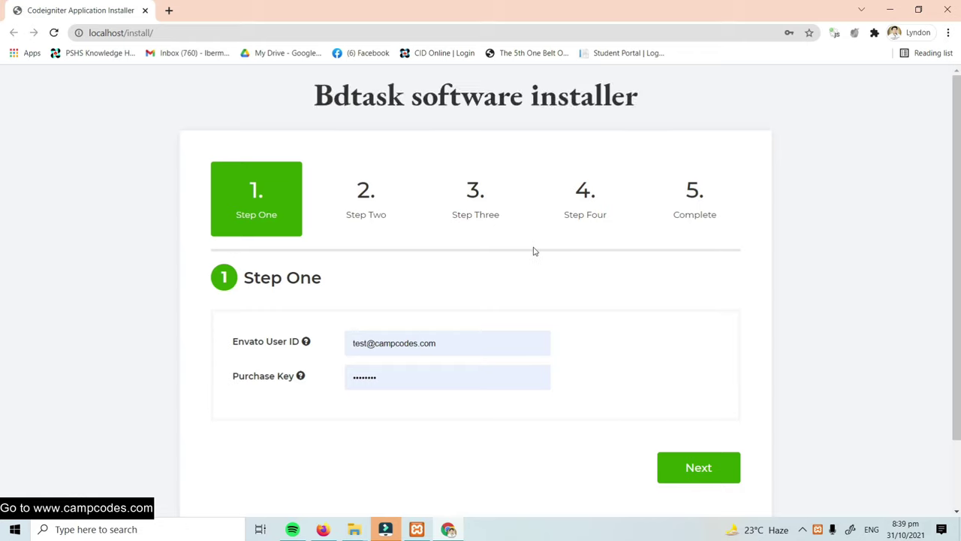
Replace the Envato User ID with filler text
scroll(531, 253, down, 1)
scroll(512, 285, down, 1)
scroll(511, 286, up, 1)
scroll(511, 285, down, 1)
scroll(511, 286, up, 1)
scroll(510, 282, down, 1)
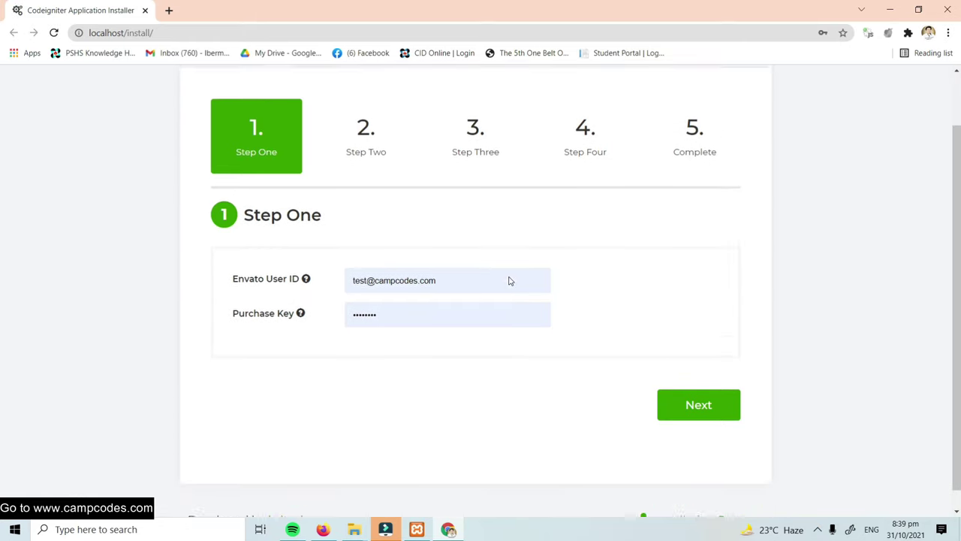
click(434, 262)
triple_click(472, 256)
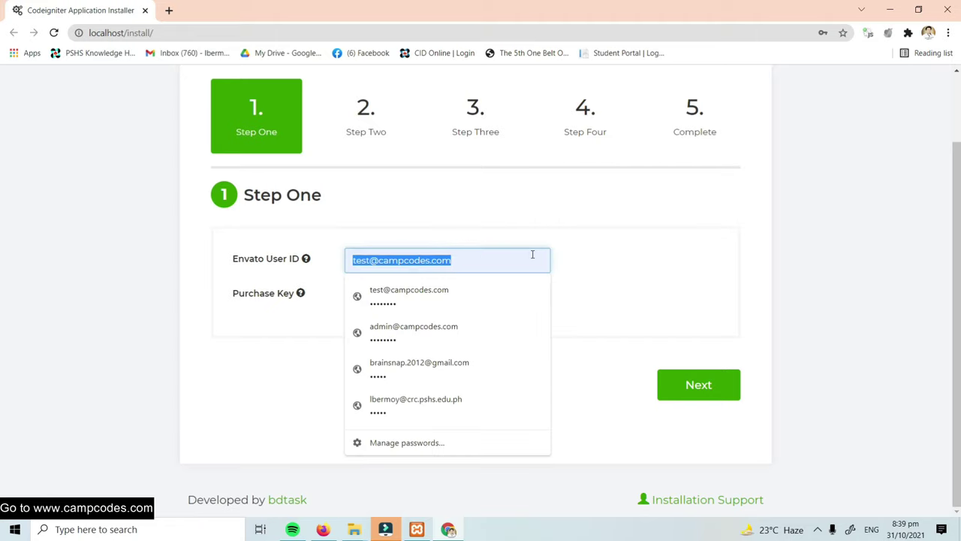
text(just input eve)
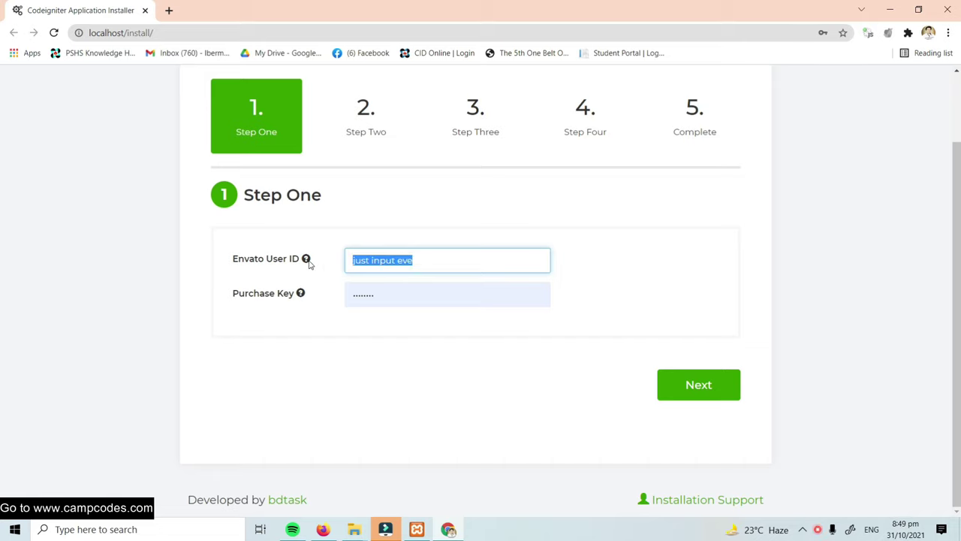
text(jus)
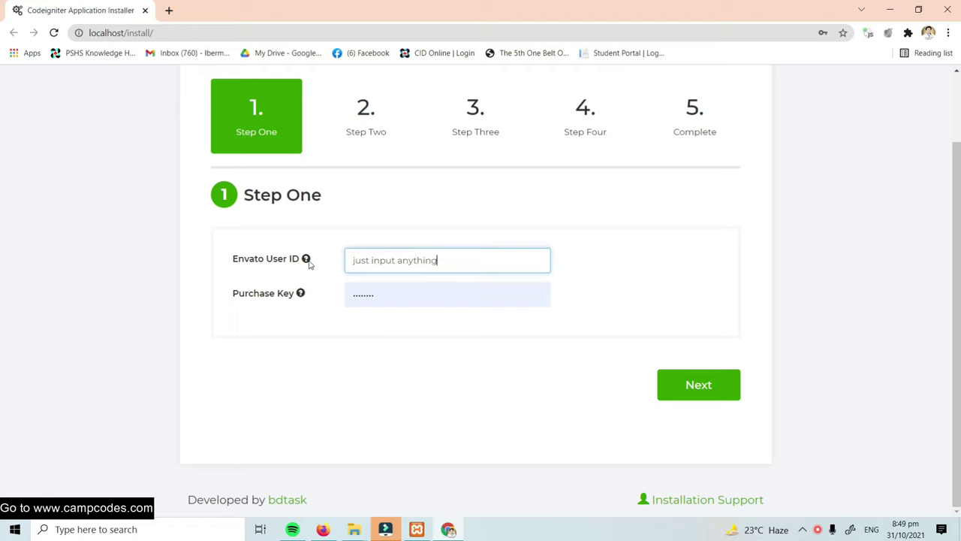
Put filler text in the Purchase Key, tidy the user ID, and submit Step One
double_click(435, 302)
key(BackSpace)
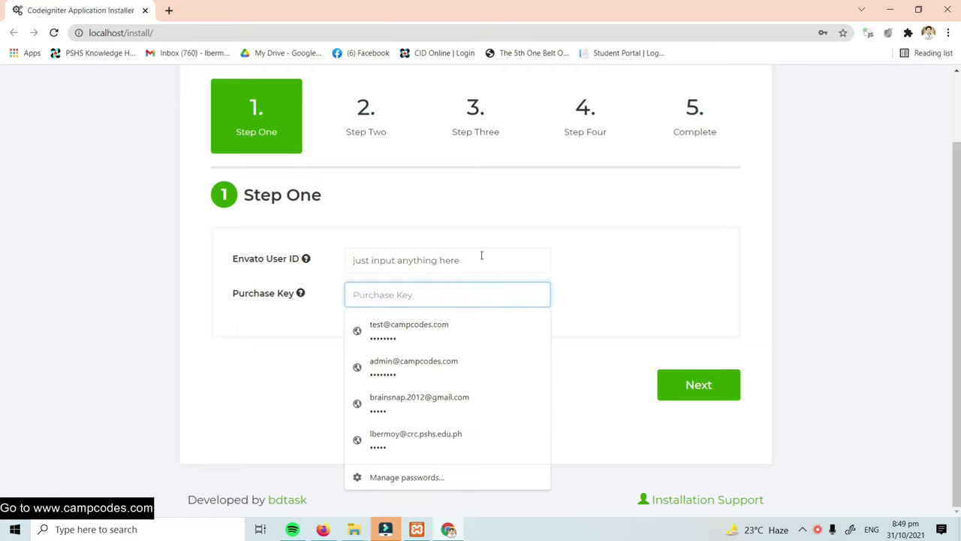
click(481, 256)
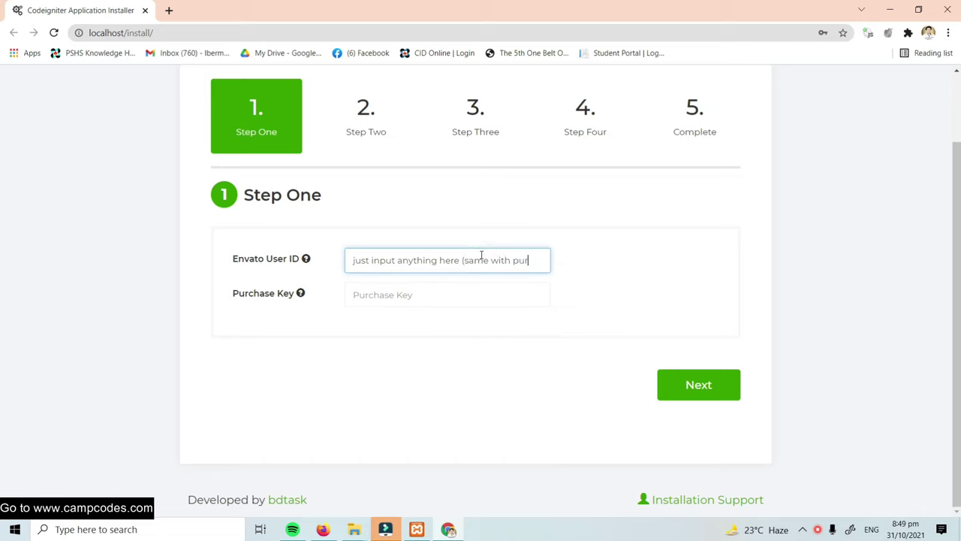
text(ase key)
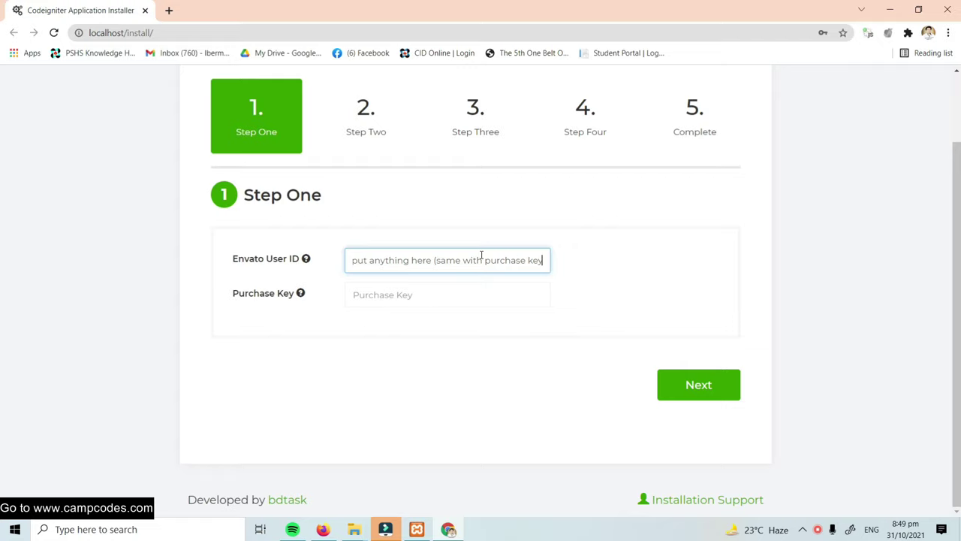
key(BackSpace)
key(BackSpace)
key(BackSpace)
key(BackSpace)
key(BackSpace)
key(BackSpace)
key(BackSpace)
key(BackSpace)
key(BackSpace)
key(BackSpace)
key(BackSpace)
key(BackSpace)
key(BackSpace)
key(BackSpace)
key(BackSpace)
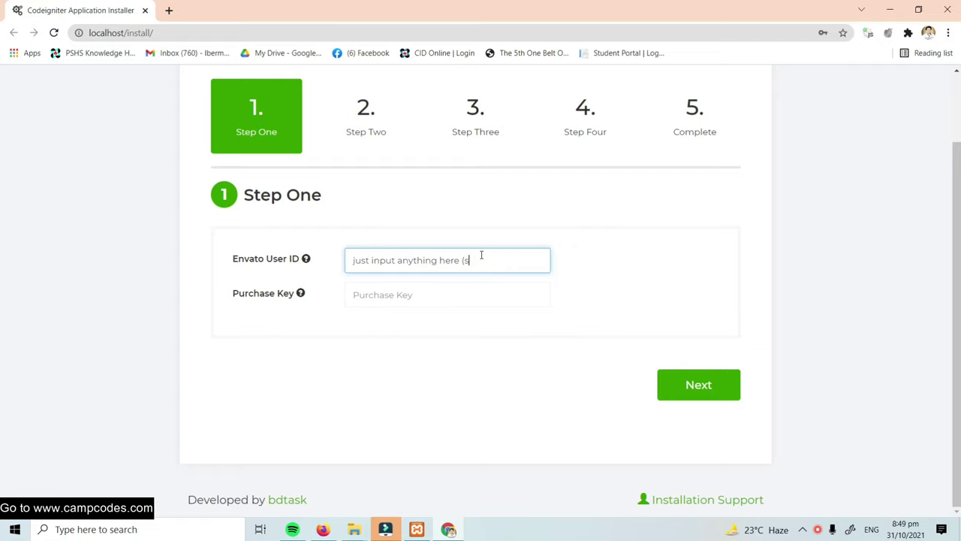
click(438, 298)
text(j)
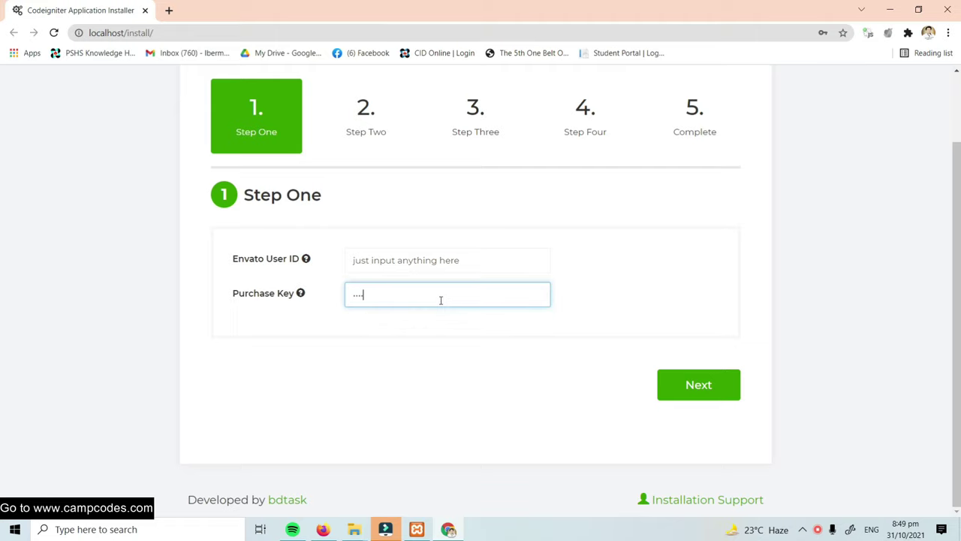
click(706, 387)
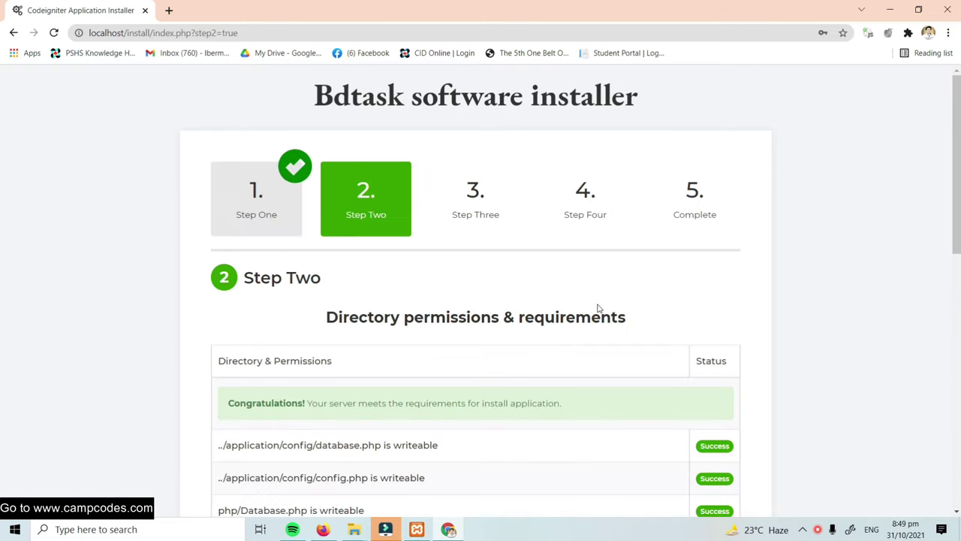
Review the Step Two Directory & Permissions writeable-file checks
scroll(594, 308, down, 2)
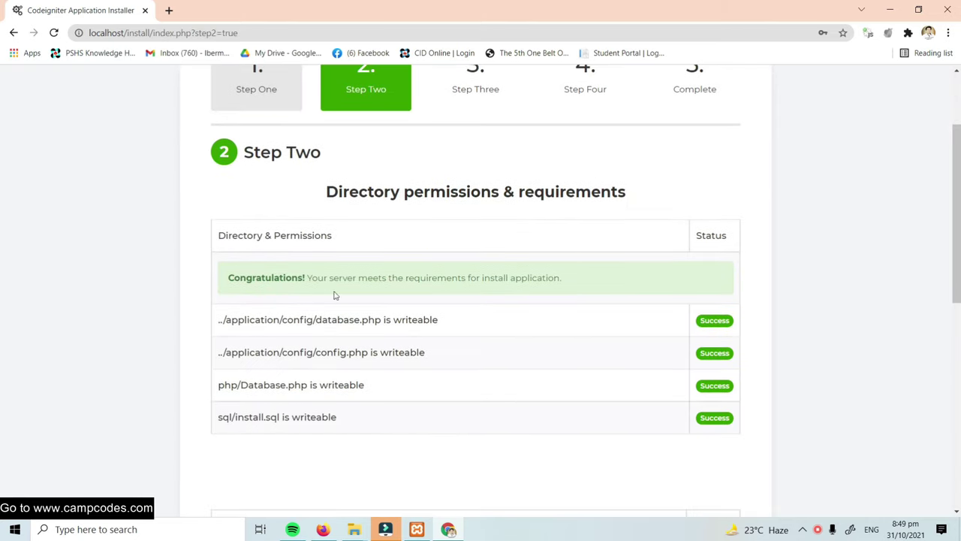
triple_click(269, 226)
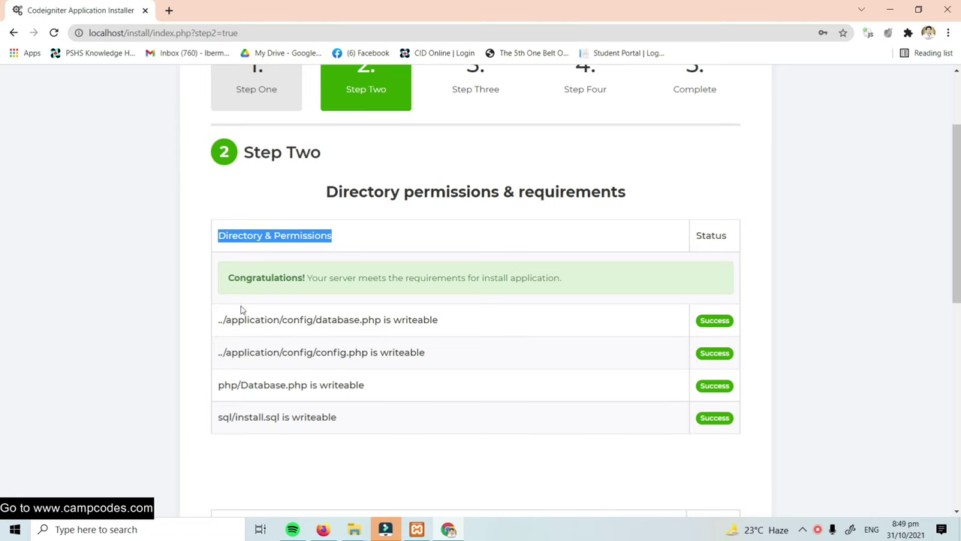
scroll(298, 288, down, 1)
drag(214, 261, 440, 356)
scroll(470, 340, down, 2)
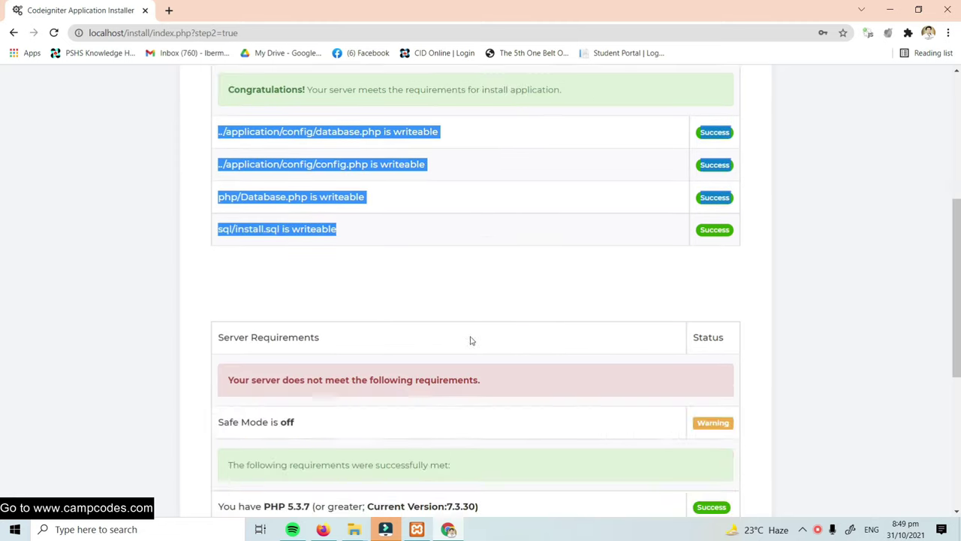
scroll(587, 316, down, 1)
drag(227, 278, 648, 281)
click(648, 281)
Review the server requirements, including the Safe Mode Warning and the mcrypt extension line
scroll(359, 313, down, 1)
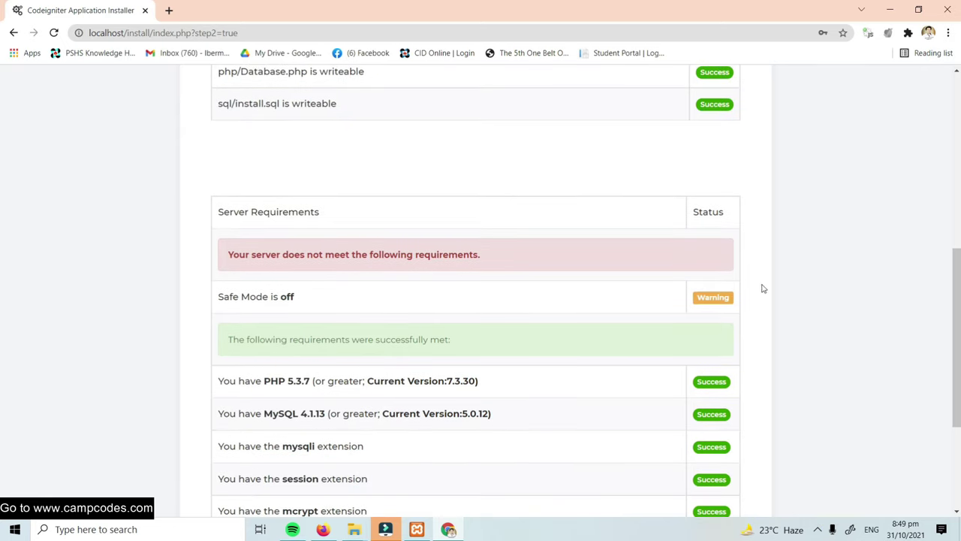
drag(735, 299, 717, 299)
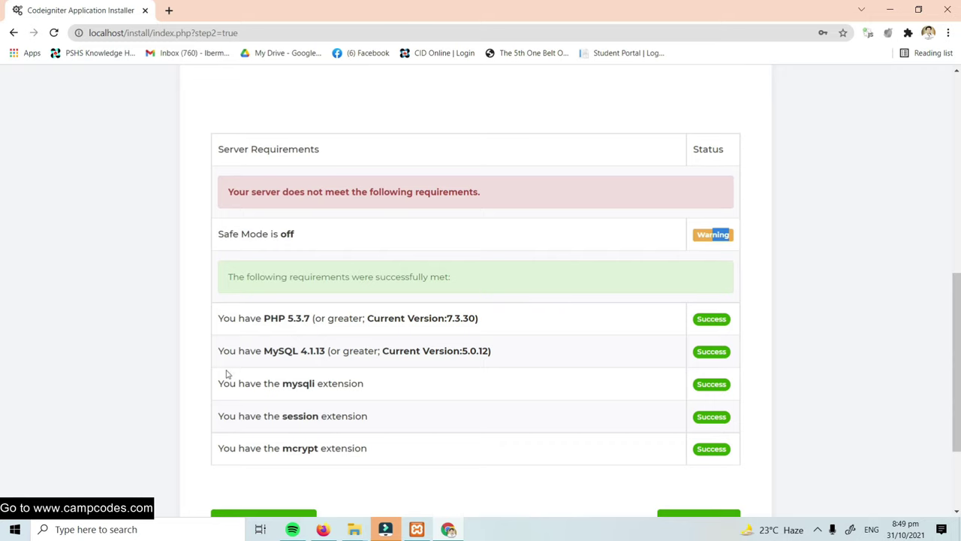
scroll(290, 380, down, 1)
drag(221, 385, 391, 388)
drag(216, 385, 394, 386)
scroll(623, 375, down, 1)
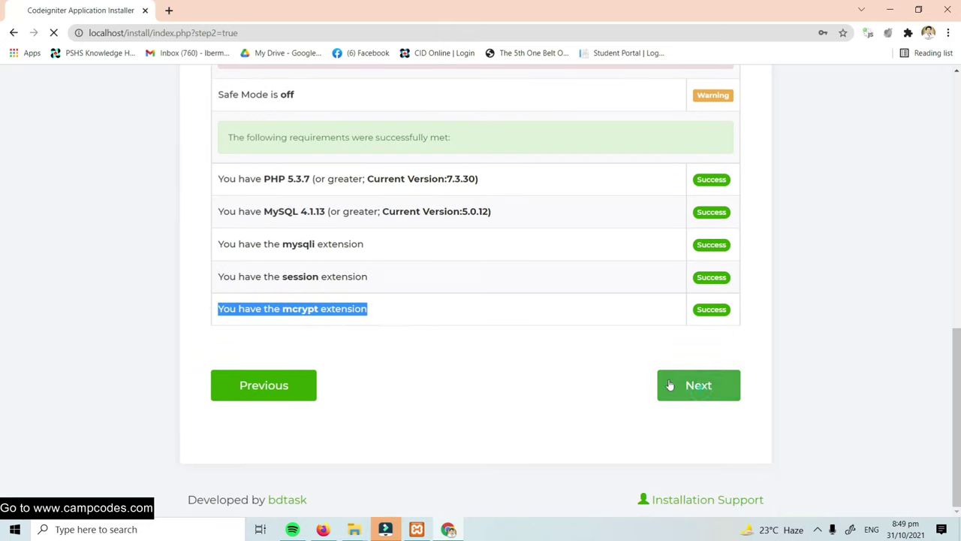
scroll(559, 300, down, 3)
scroll(549, 307, up, 3)
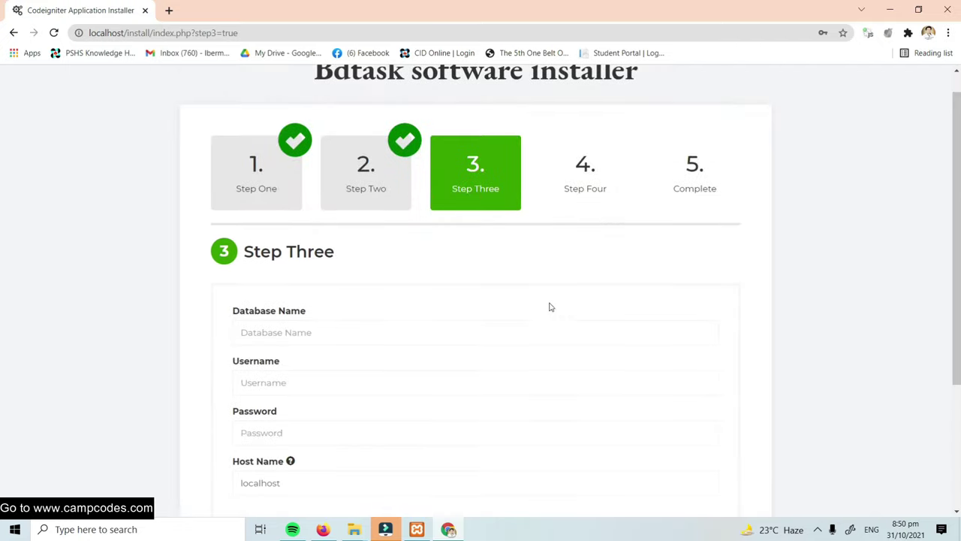
Fill in Database Name 'inventory' and Username 'root'
scroll(288, 299, down, 1)
click(270, 274)
click(274, 299)
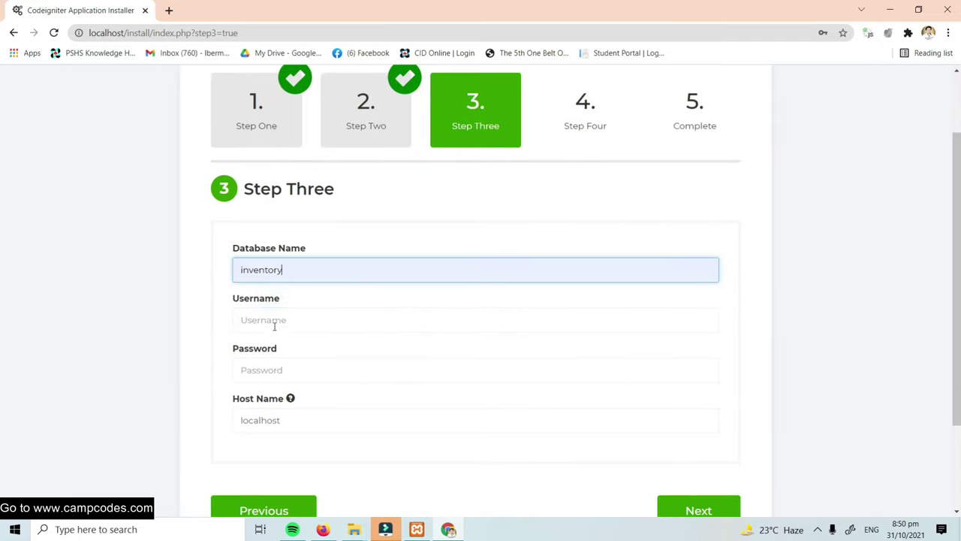
click(274, 323)
click(186, 322)
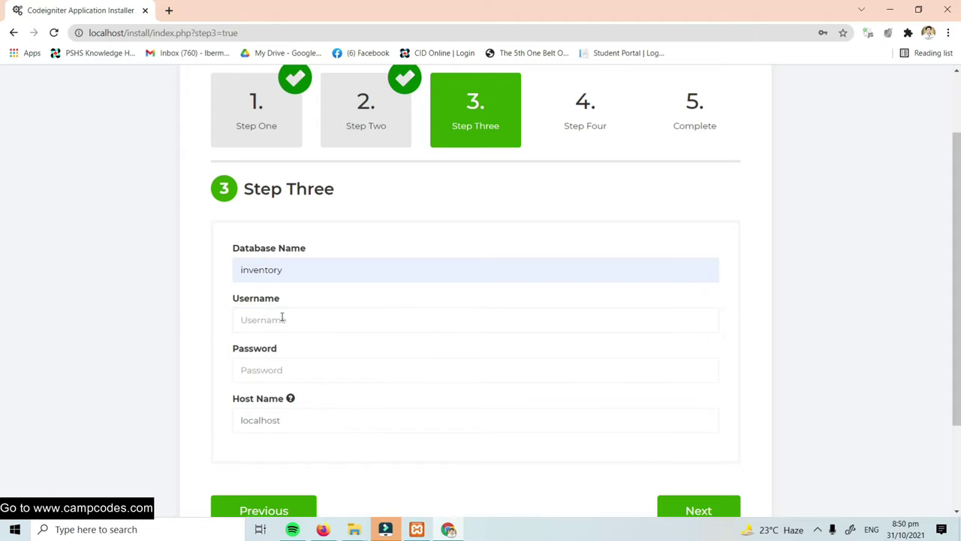
click(282, 317)
text(root)
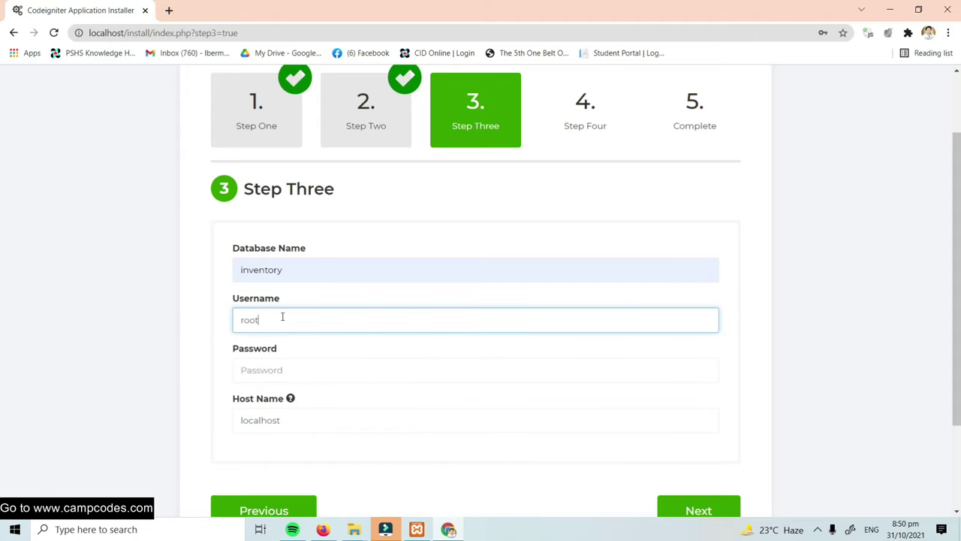
Keep Host Name 'localhost' with a blank password and submit the database settings
scroll(158, 374, down, 1)
click(268, 356)
drag(293, 356, 189, 359)
click(193, 338)
scroll(238, 295, up, 2)
scroll(238, 295, down, 2)
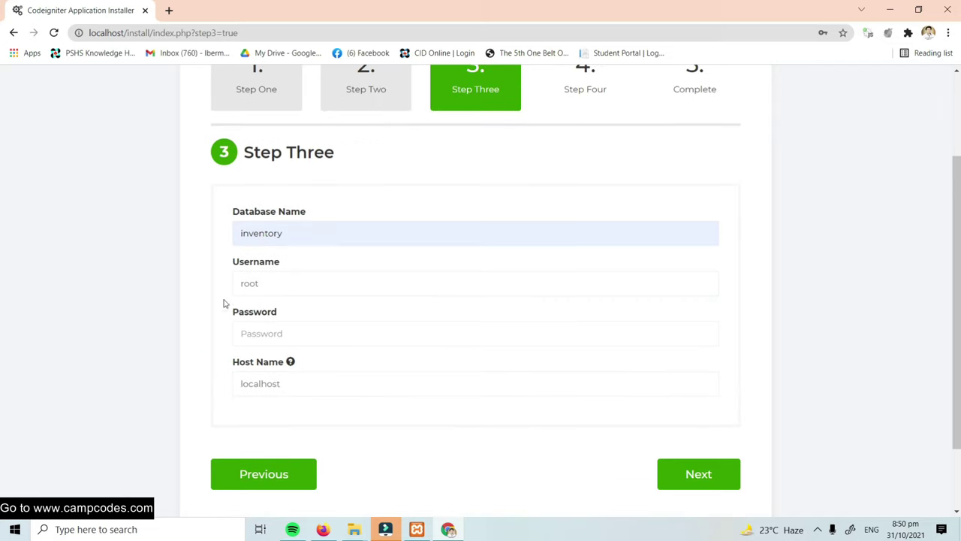
click(698, 474)
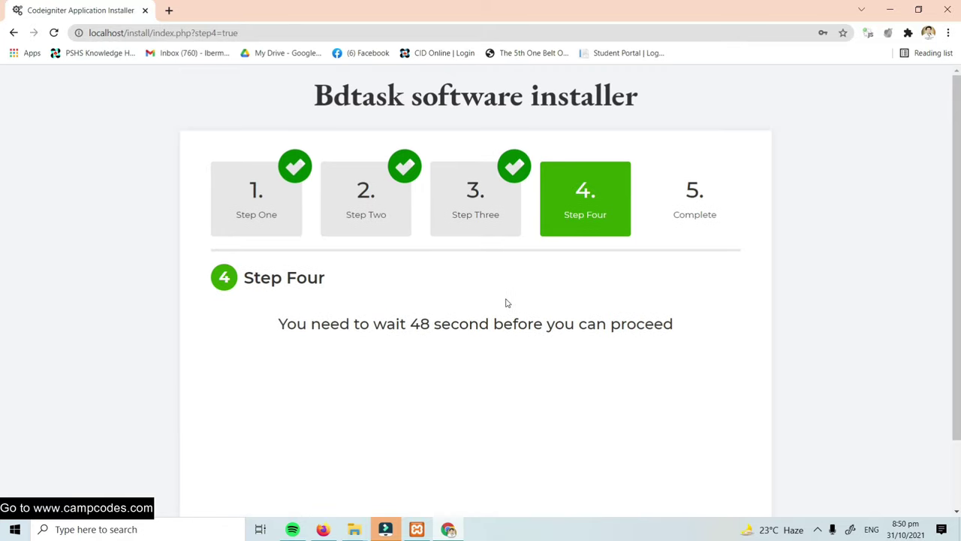
After the wait, enter the admin email and a new password, then finish installing
drag(622, 323, 682, 322)
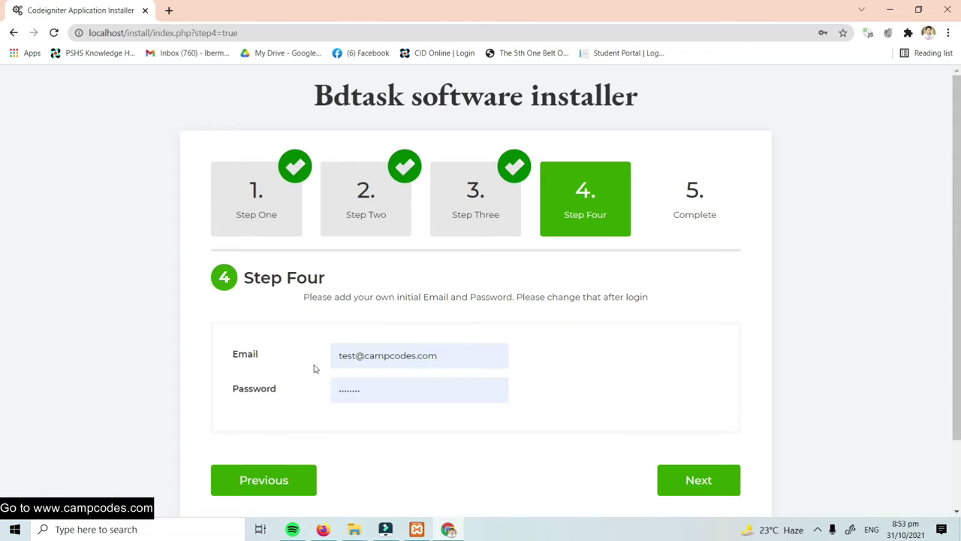
click(337, 355)
click(406, 389)
double_click(405, 388)
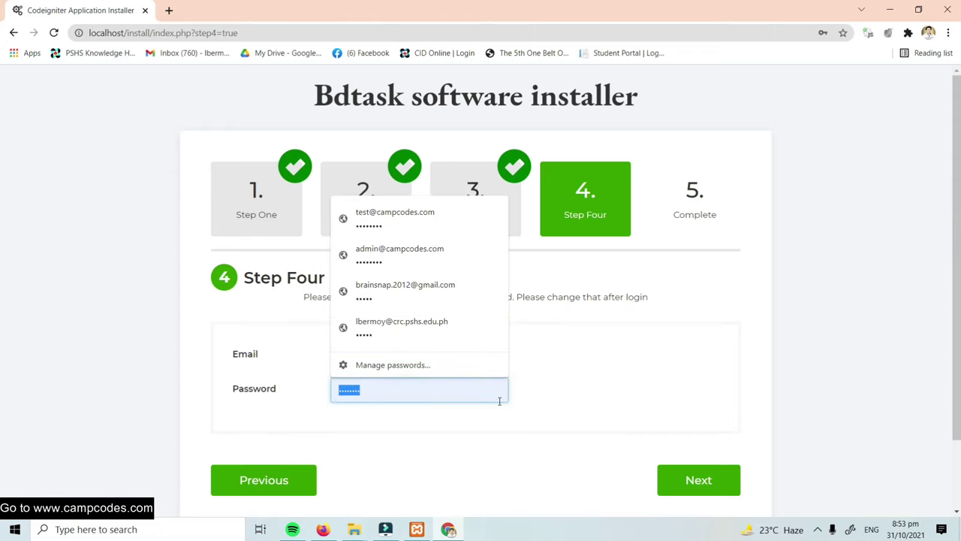
click(624, 401)
double_click(406, 390)
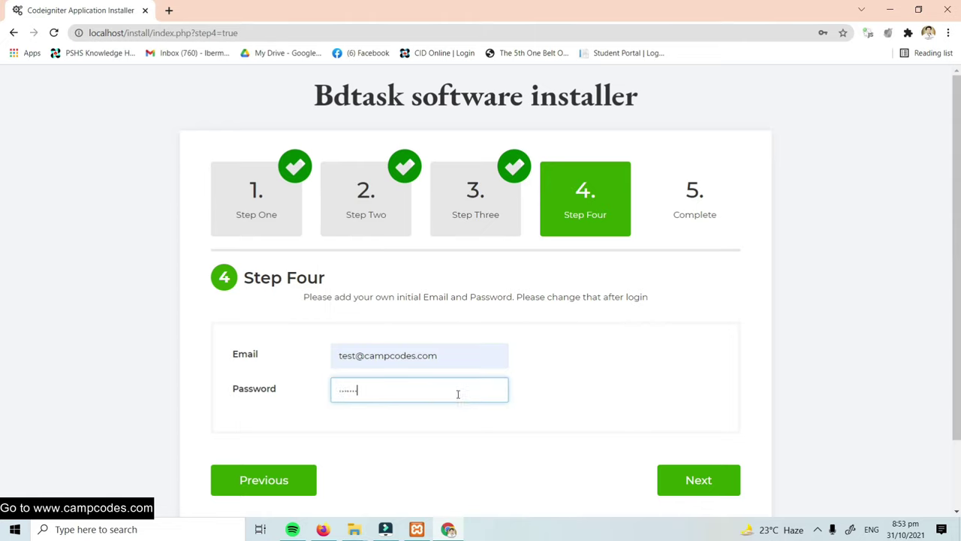
click(715, 478)
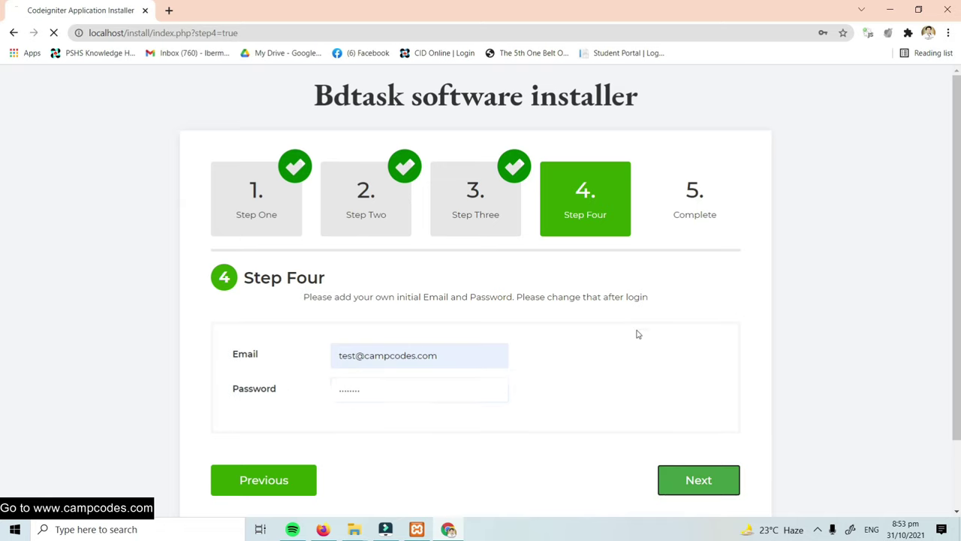
Launch the newly installed application from the success page
scroll(449, 309, down, 2)
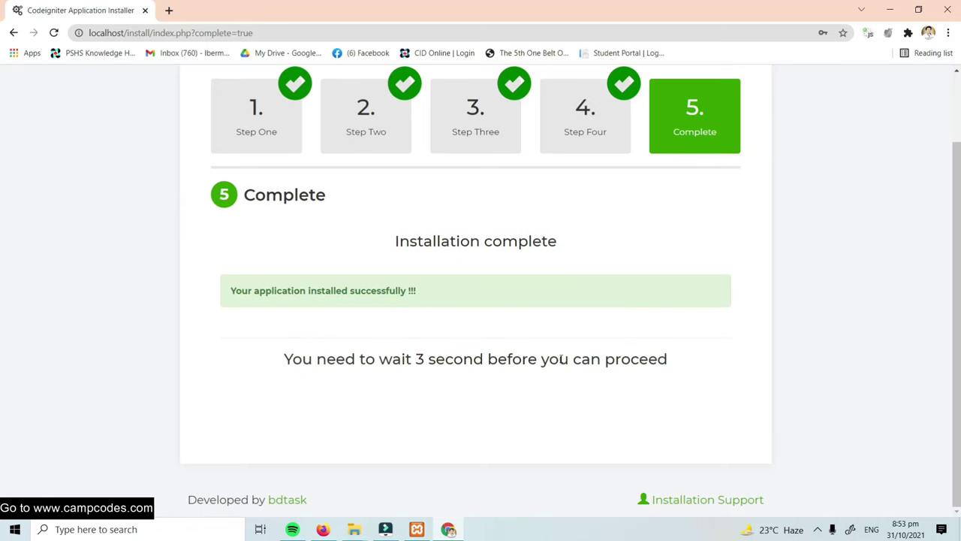
scroll(495, 368, up, 2)
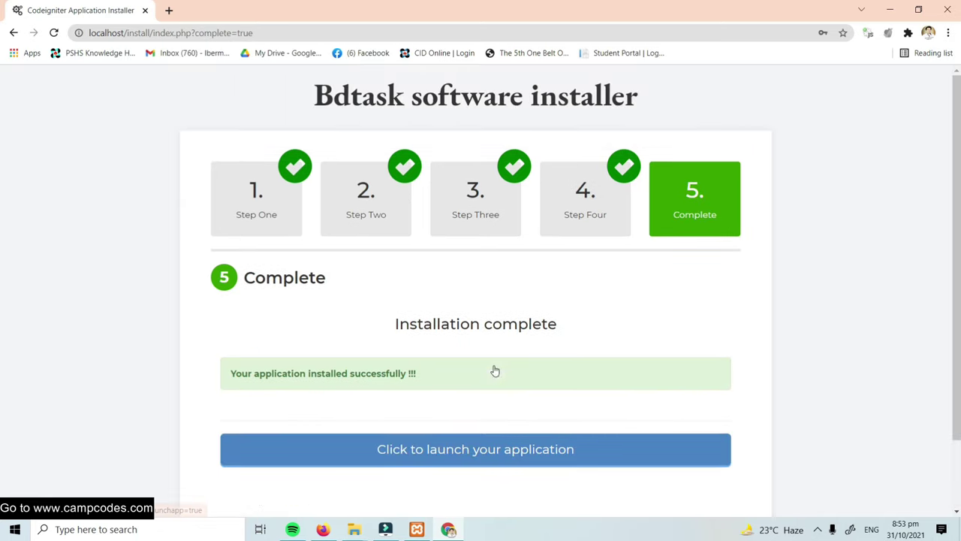
click(478, 451)
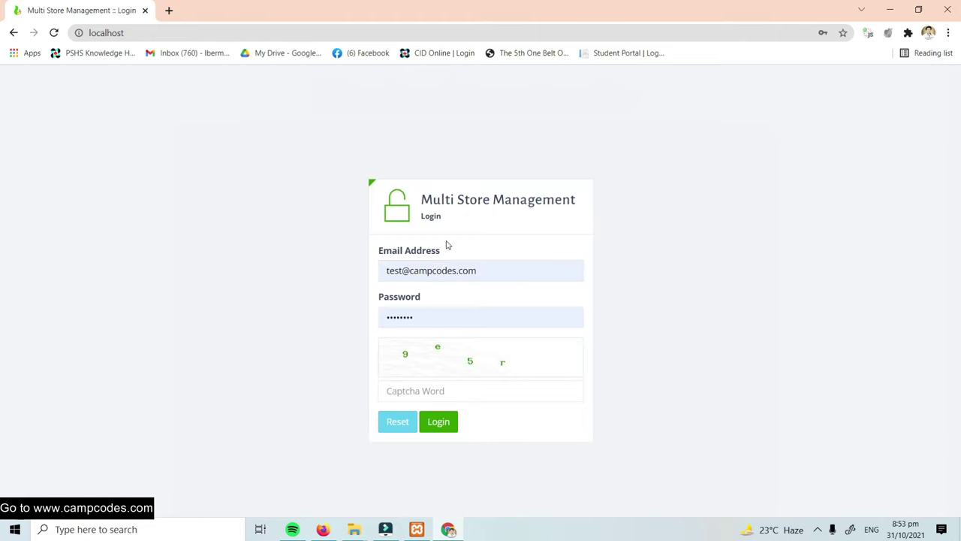
Log in with the captcha word, dismiss the password warning, and scroll the empty dashboard
click(425, 391)
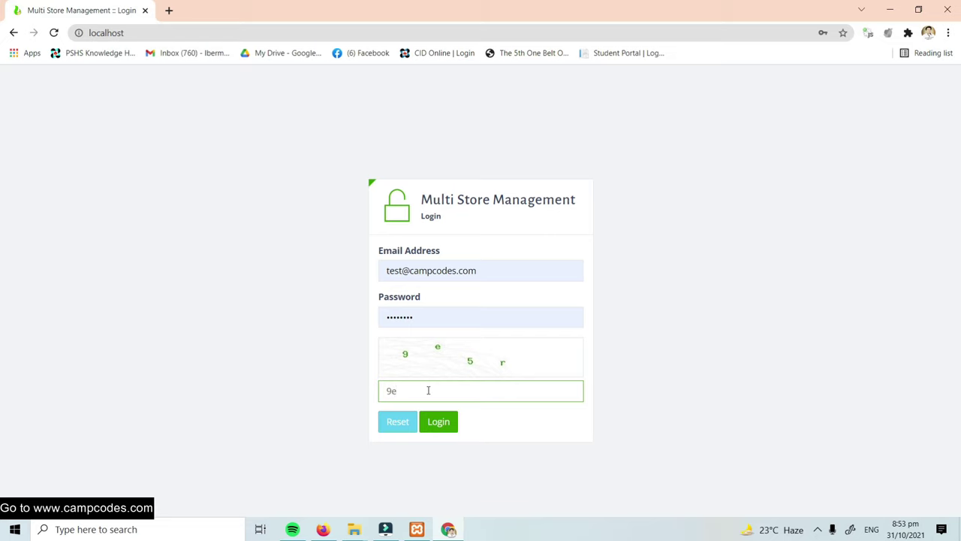
click(443, 425)
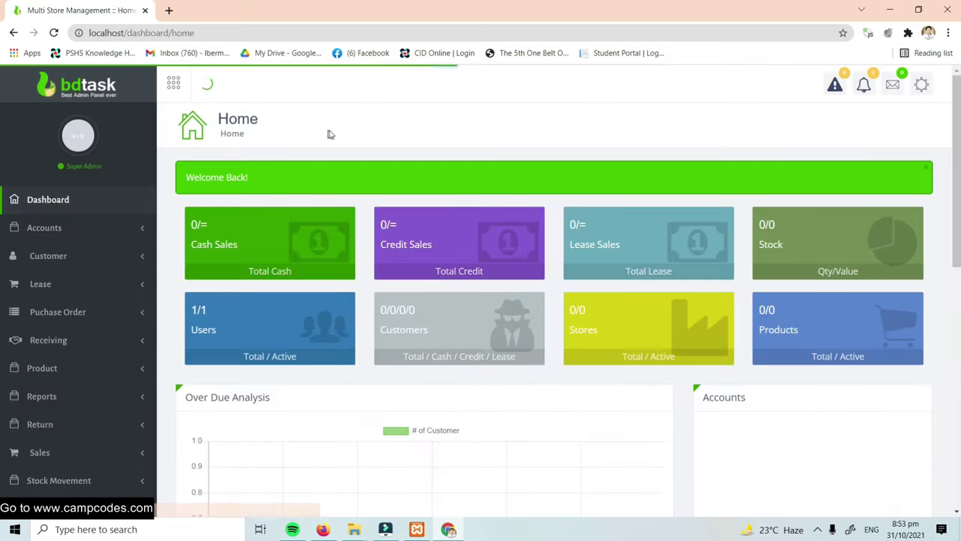
scroll(607, 196, down, 5)
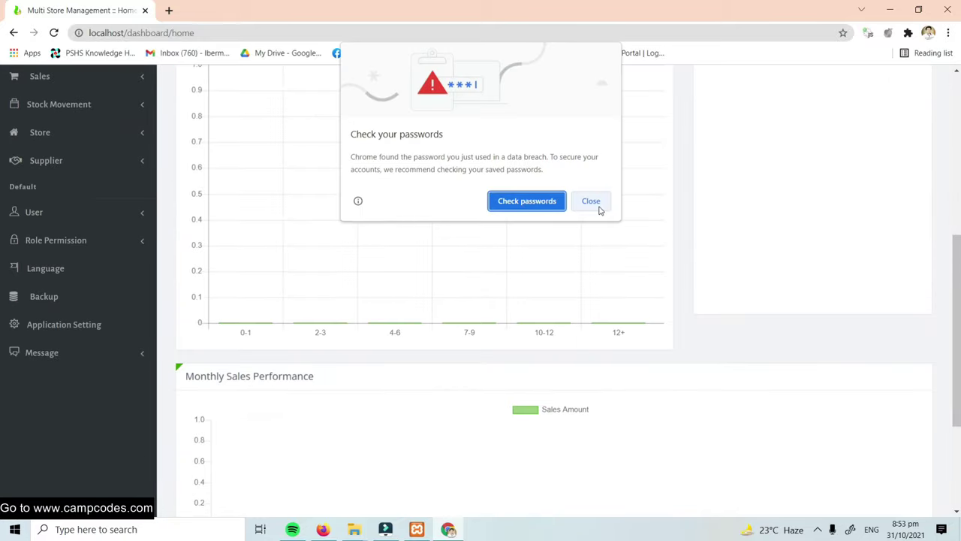
click(591, 201)
scroll(506, 200, up, 5)
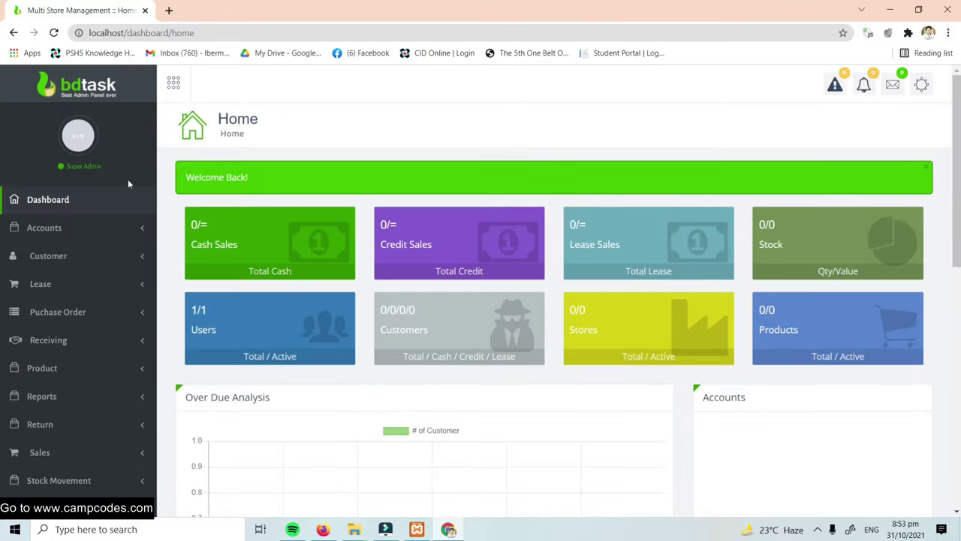
scroll(92, 251, down, 6)
scroll(703, 319, down, 2)
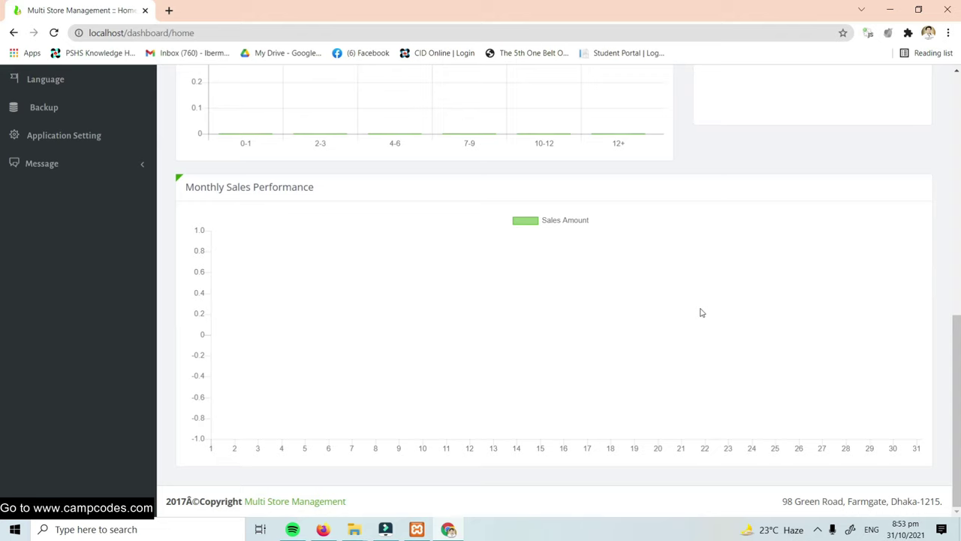
scroll(696, 300, up, 8)
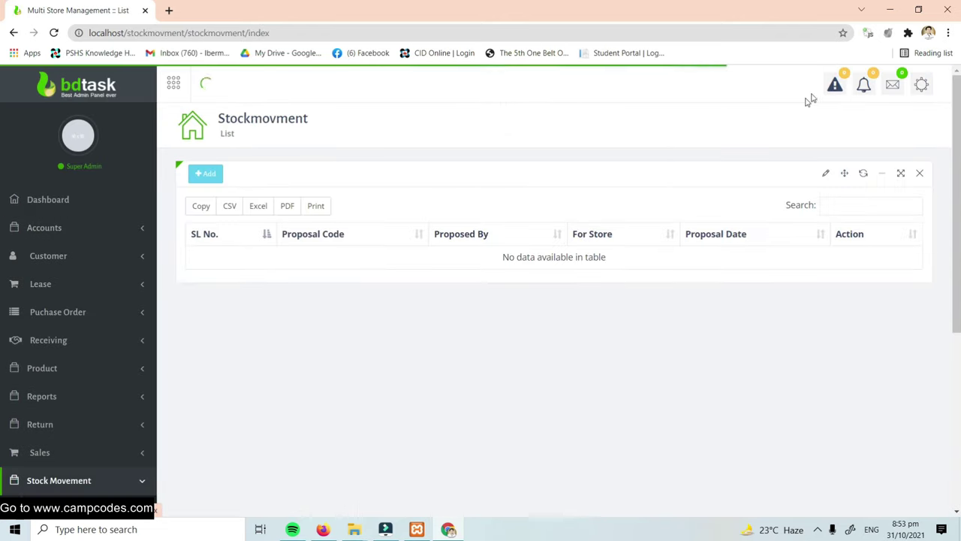
Reload the stock movement list and check the messages dropdown
scroll(515, 188, down, 1)
scroll(526, 181, up, 1)
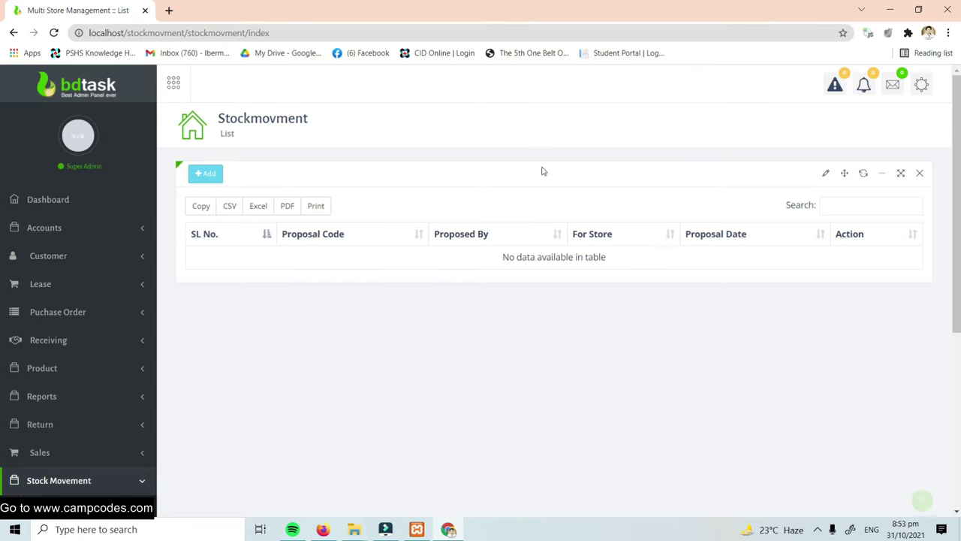
click(871, 92)
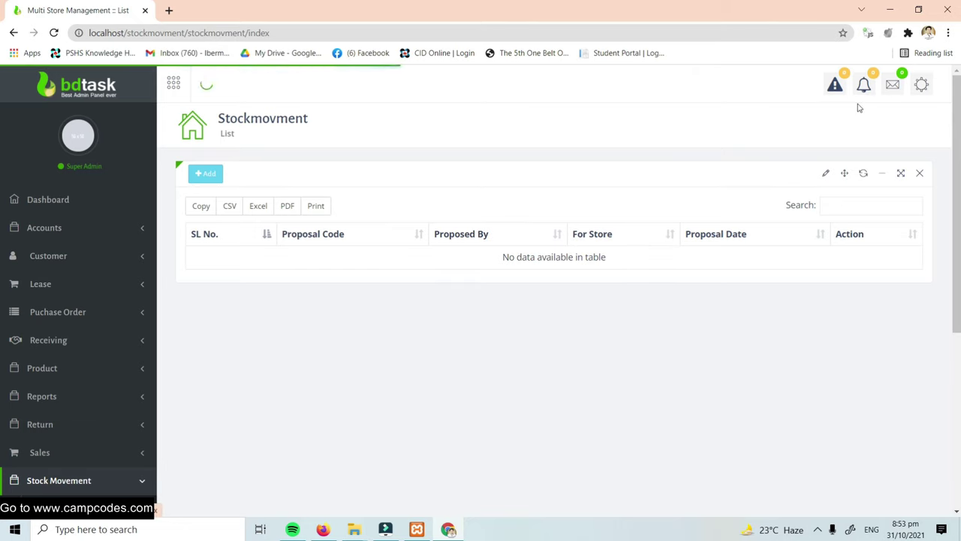
click(895, 90)
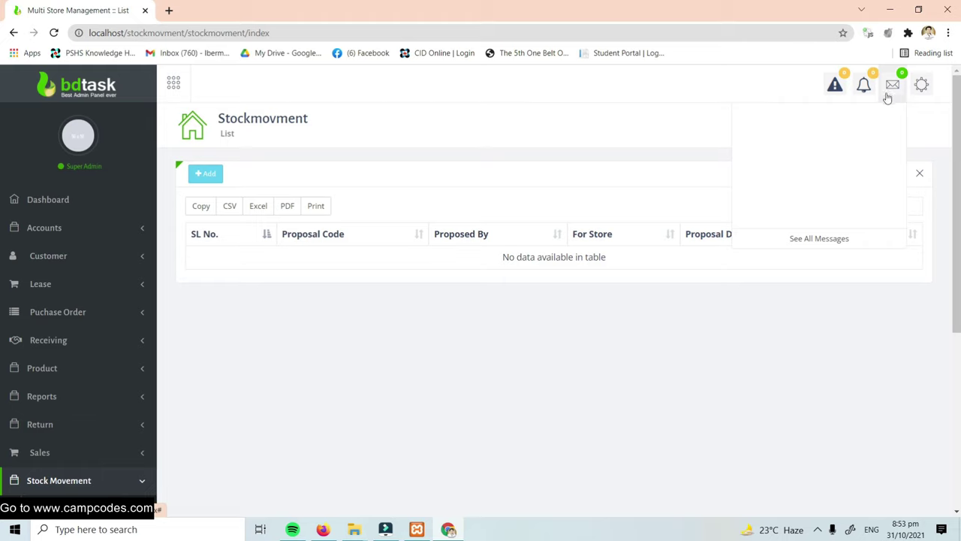
click(930, 99)
click(890, 112)
scroll(515, 237, down, 1)
scroll(515, 237, up, 1)
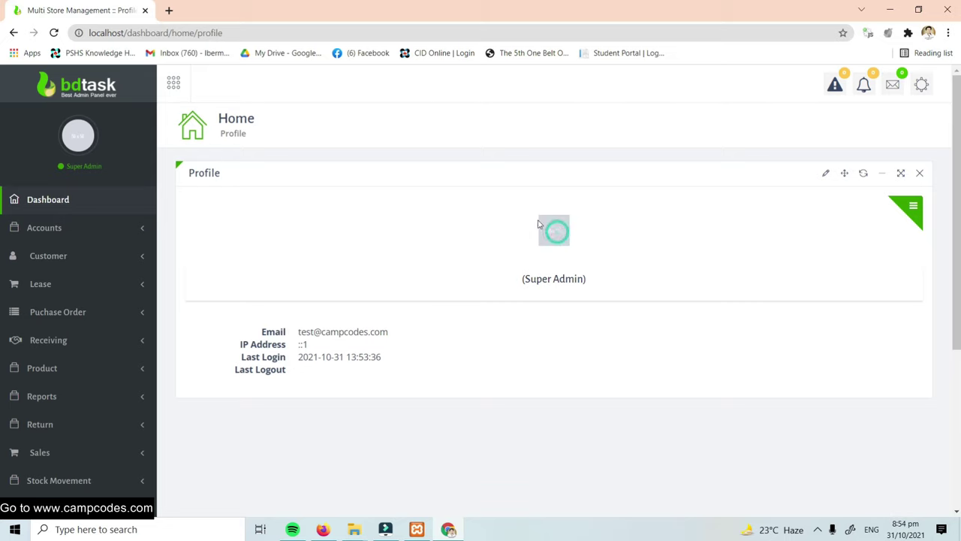
scroll(556, 233, down, 1)
scroll(512, 277, down, 2)
scroll(515, 267, up, 1)
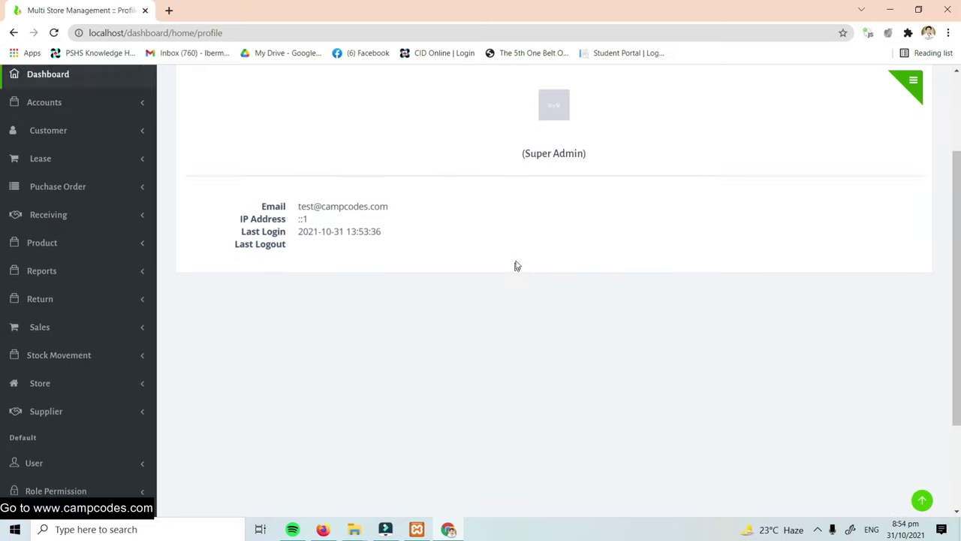
scroll(515, 266, up, 2)
Bring up the Profile Setting form from the gear menu
click(922, 87)
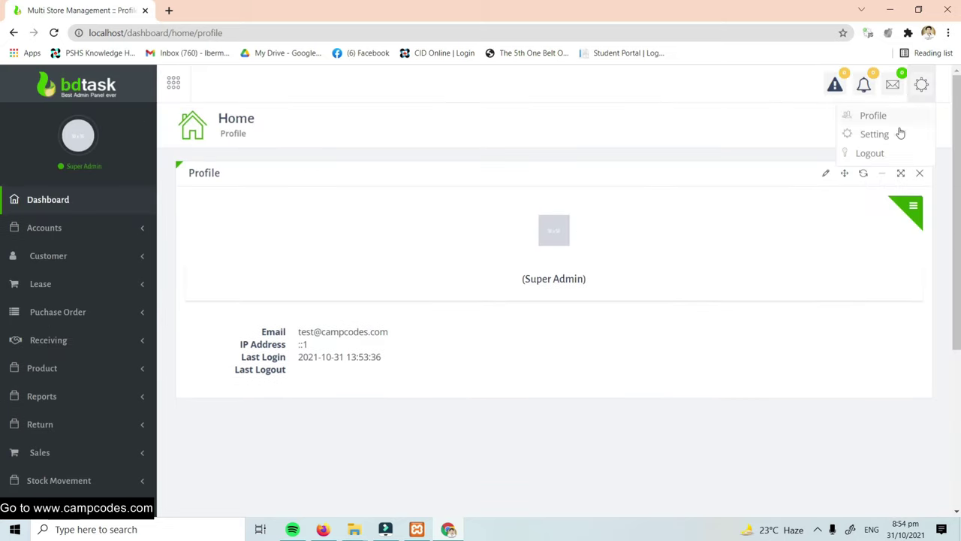
click(869, 134)
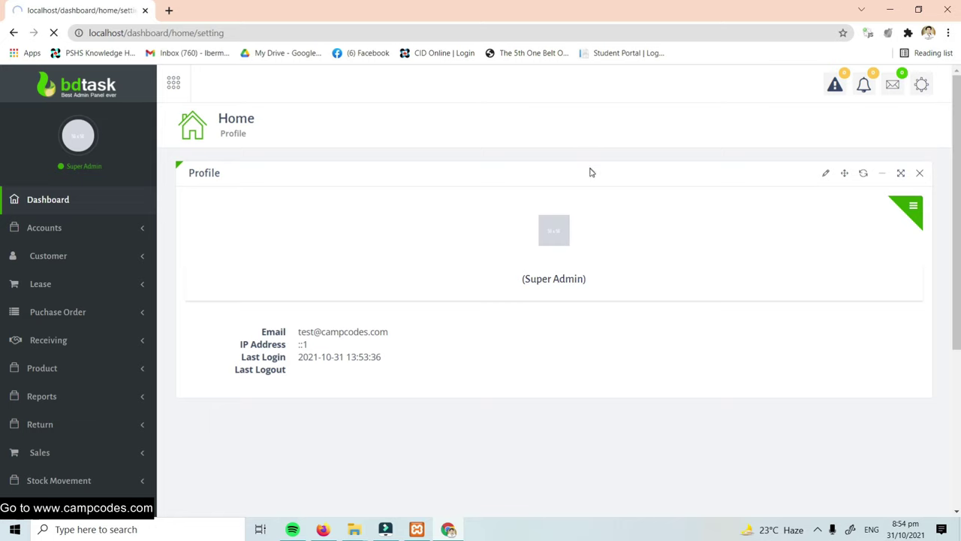
scroll(535, 193, down, 1)
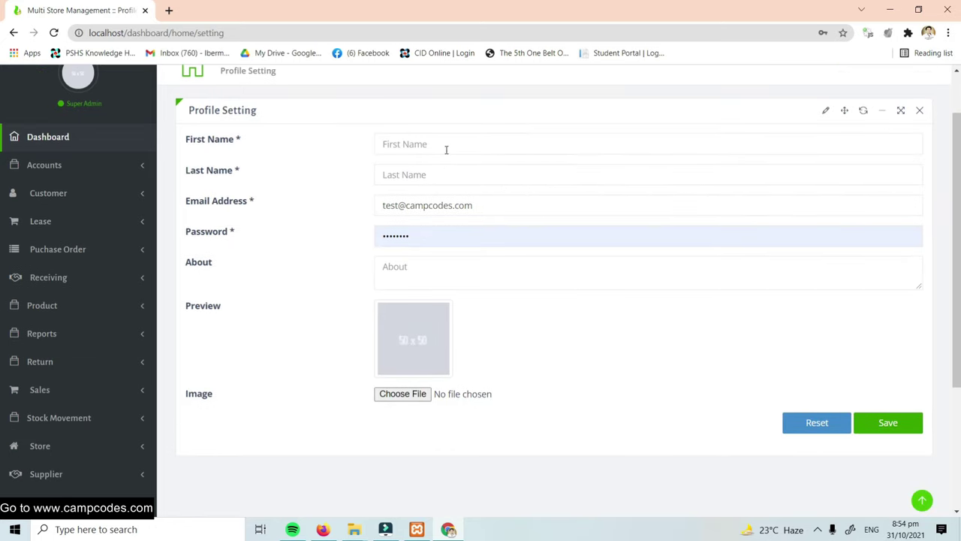
Fill First Name and Last Name from the browser's saved autofill suggestions
click(449, 144)
scroll(451, 146, up, 1)
click(408, 204)
click(396, 235)
click(394, 235)
click(405, 264)
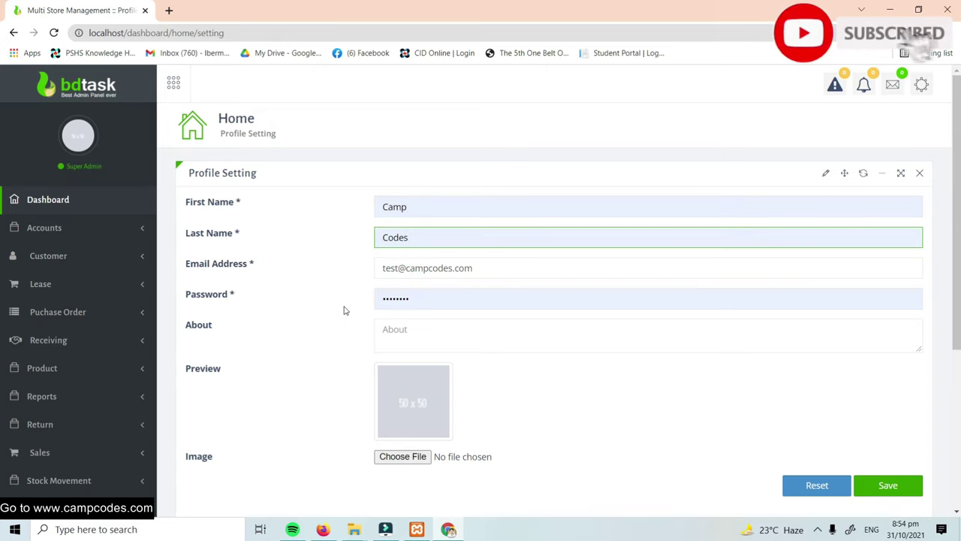
click(353, 304)
scroll(368, 299, down, 1)
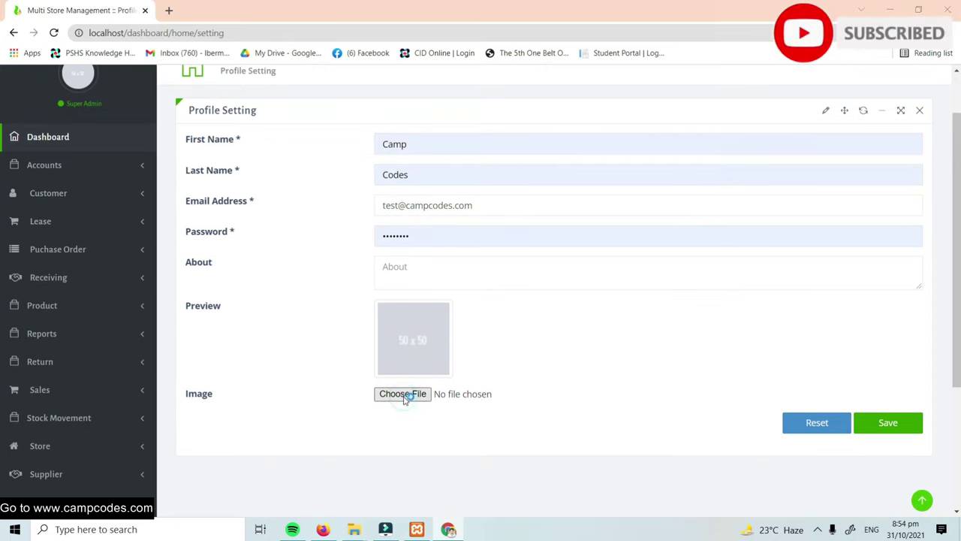
Choose 'research proposal defense 1' as the profile image file
click(404, 395)
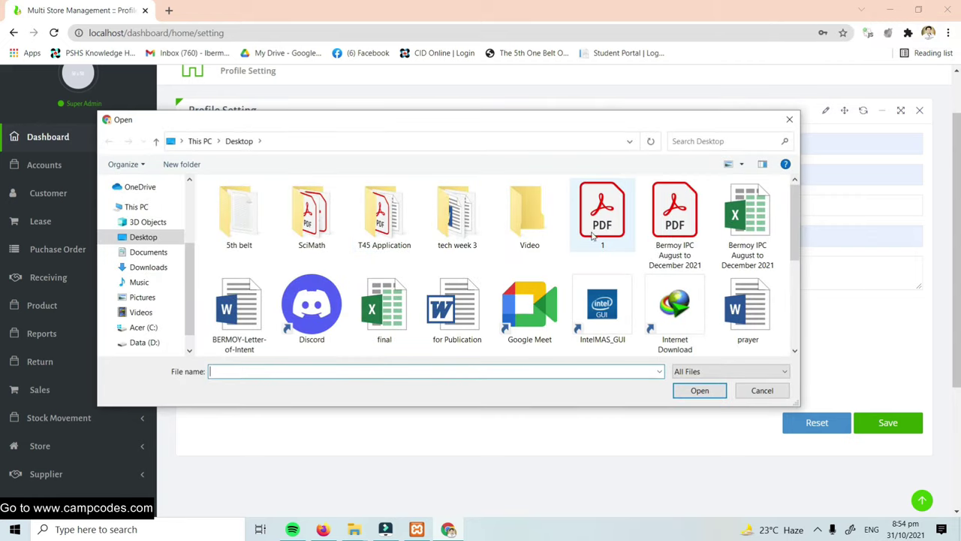
scroll(488, 256, down, 3)
double_click(310, 234)
scroll(892, 365, down, 1)
scroll(826, 318, up, 2)
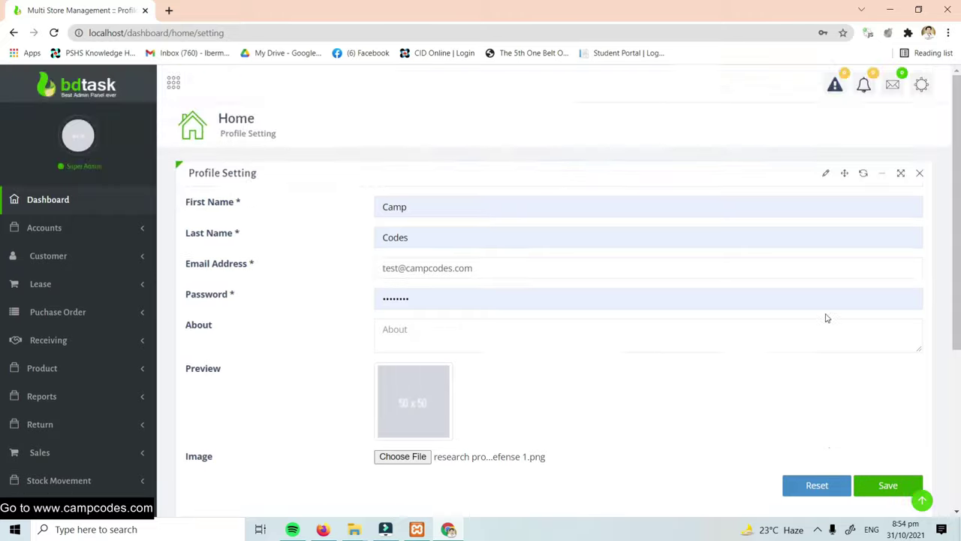
scroll(833, 321, down, 3)
scroll(901, 285, up, 1)
scroll(903, 280, up, 1)
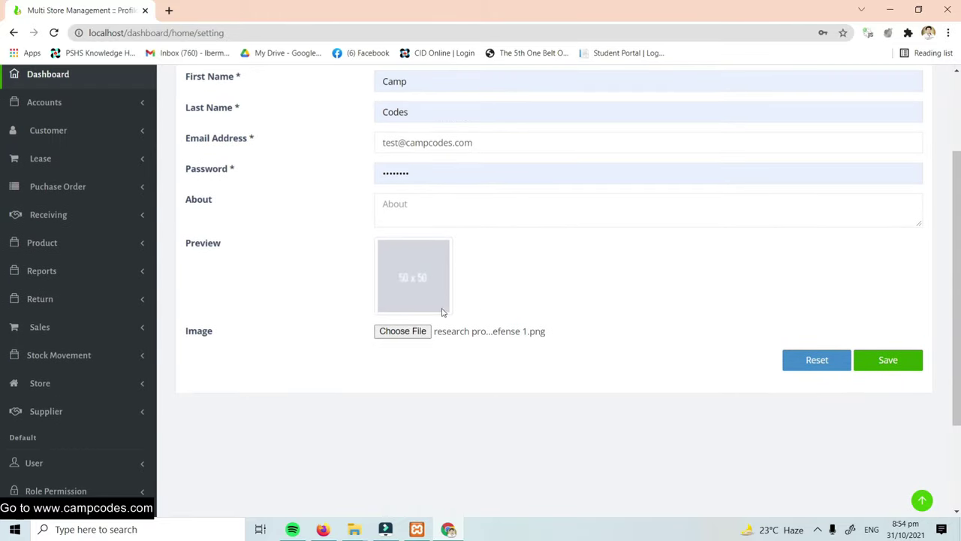
Reopen the image picker and cancel it, leaving no image file chosen
click(403, 331)
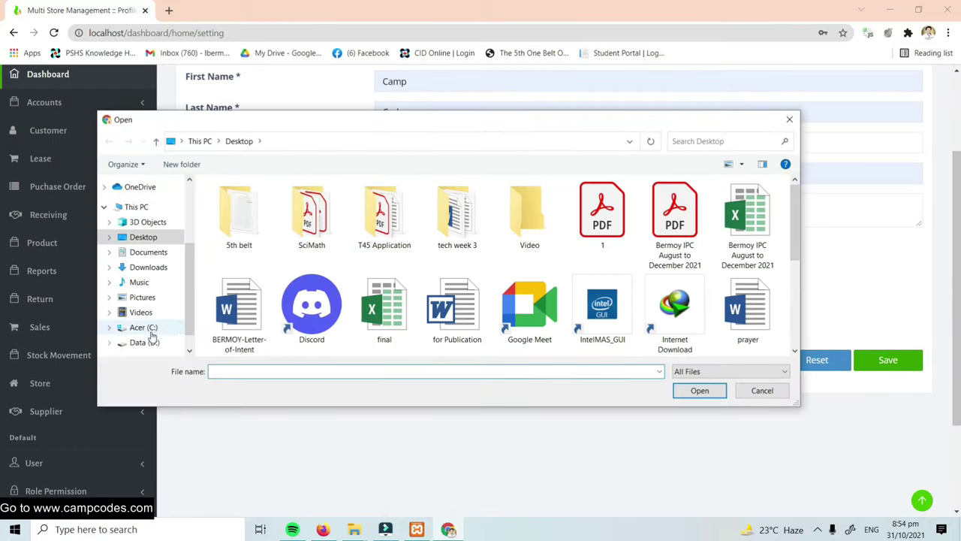
scroll(300, 261, down, 2)
scroll(483, 256, up, 1)
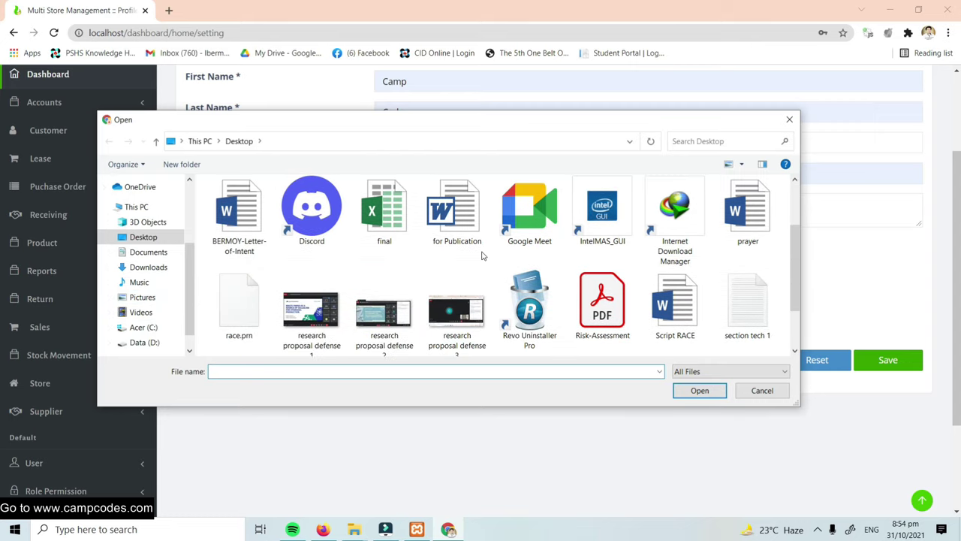
scroll(483, 256, up, 1)
click(789, 120)
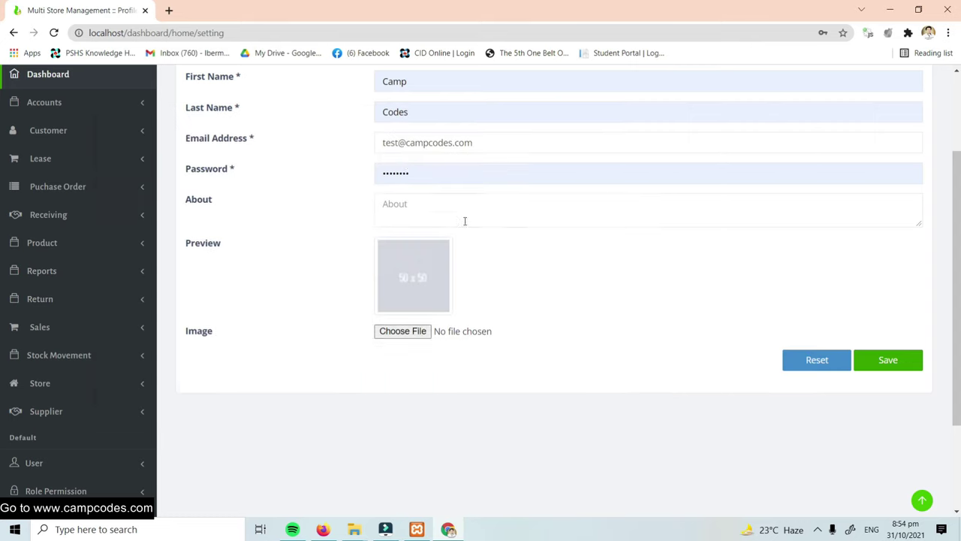
scroll(545, 203, up, 3)
click(35, 227)
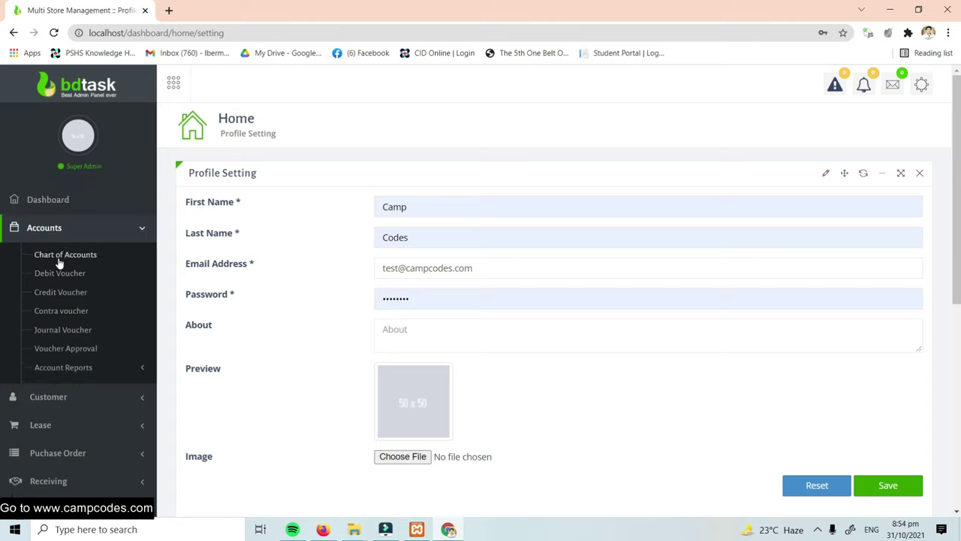
Return to the Dashboard and retry expanding the Accounts sidebar section several times
click(45, 199)
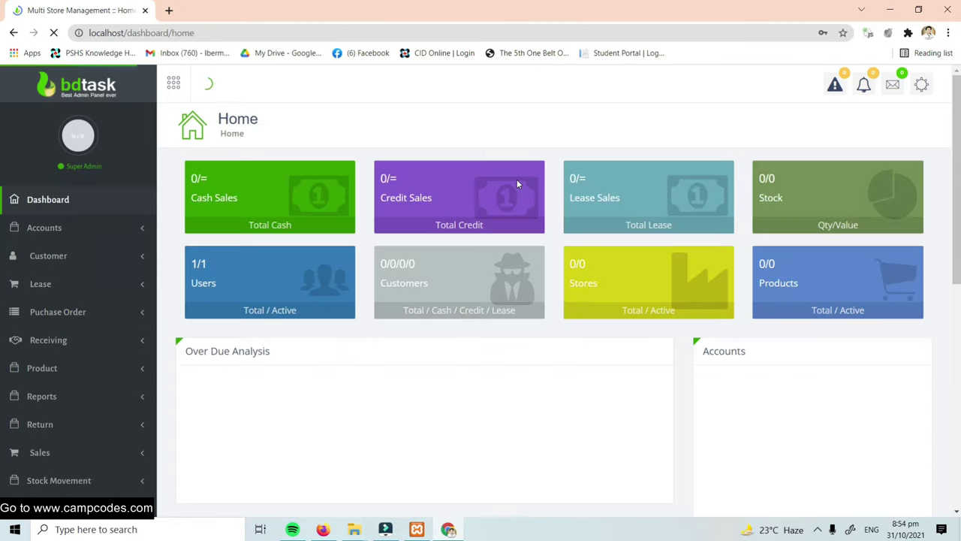
scroll(483, 247, down, 3)
scroll(485, 245, up, 3)
click(60, 229)
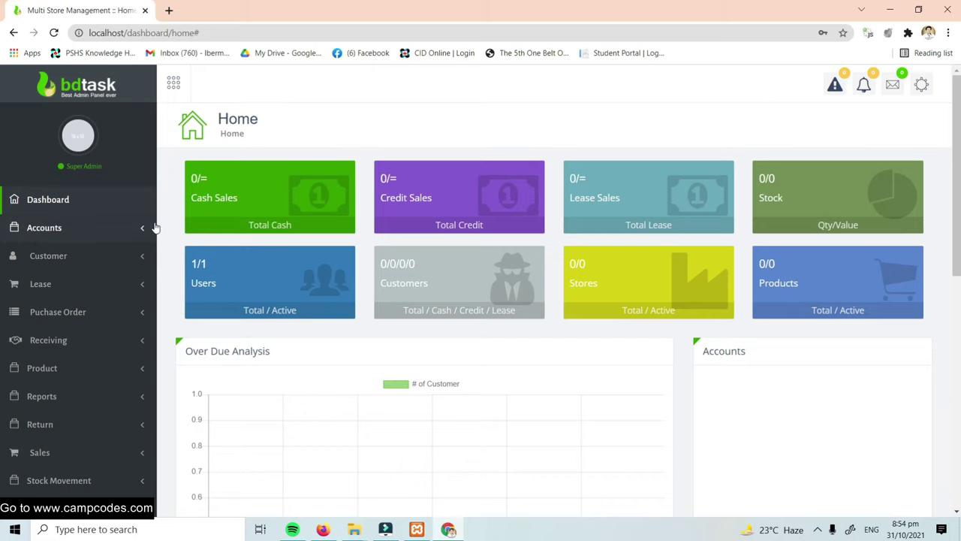
click(57, 204)
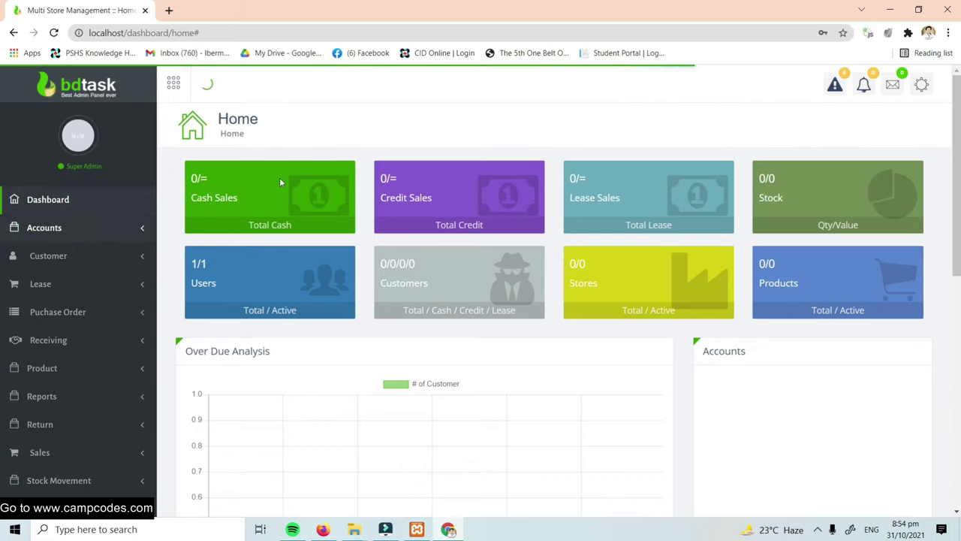
click(142, 229)
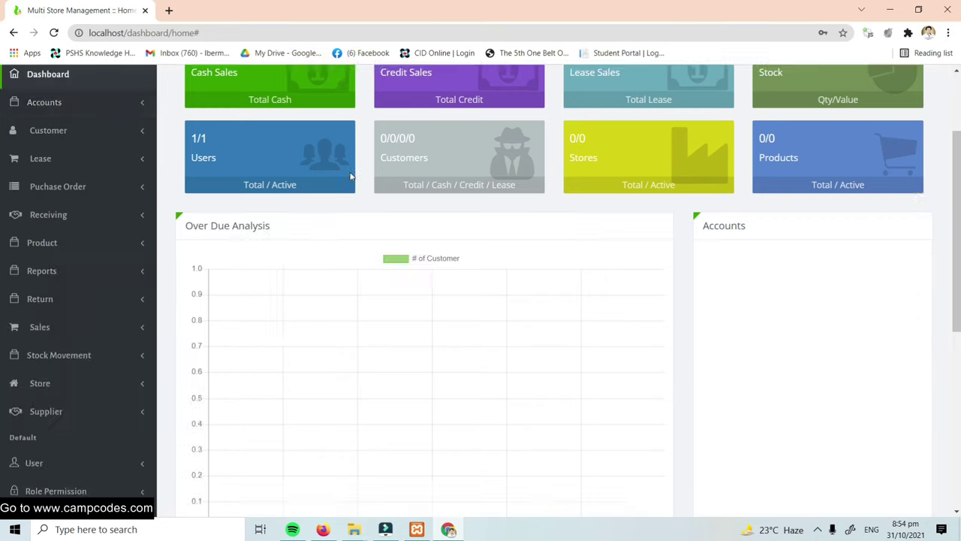
click(14, 33)
click(122, 227)
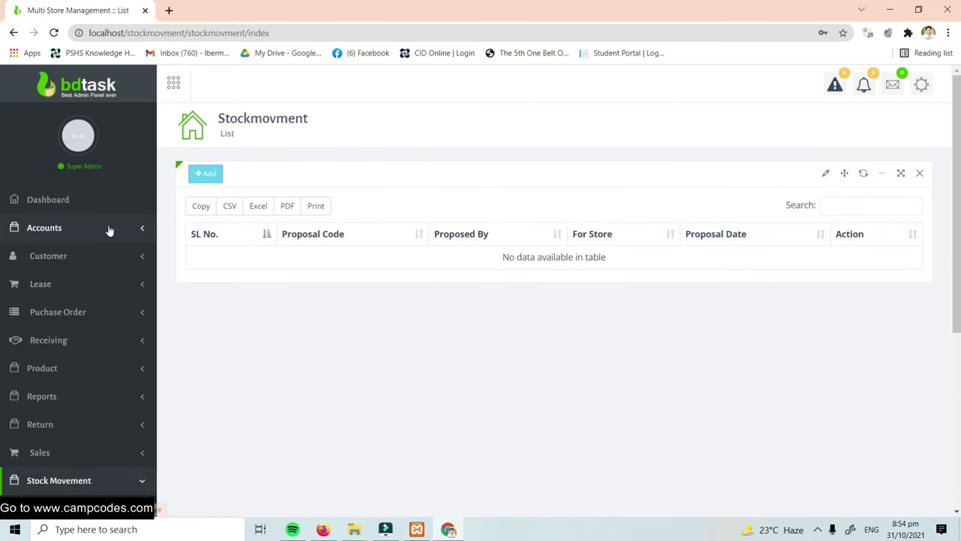
Open Chart of Accounts under Accounts and expand the COA tree
click(109, 229)
click(66, 256)
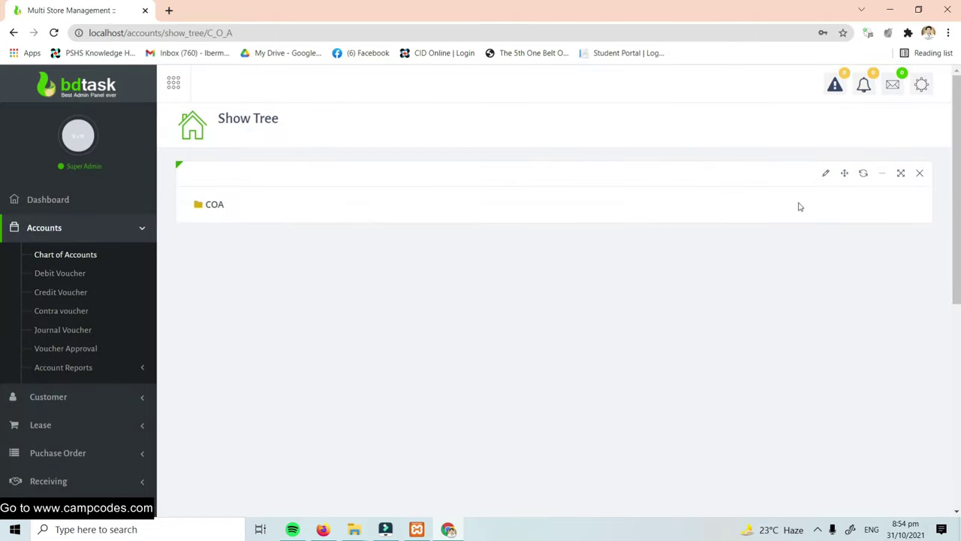
scroll(799, 206, down, 2)
scroll(796, 208, up, 2)
click(214, 203)
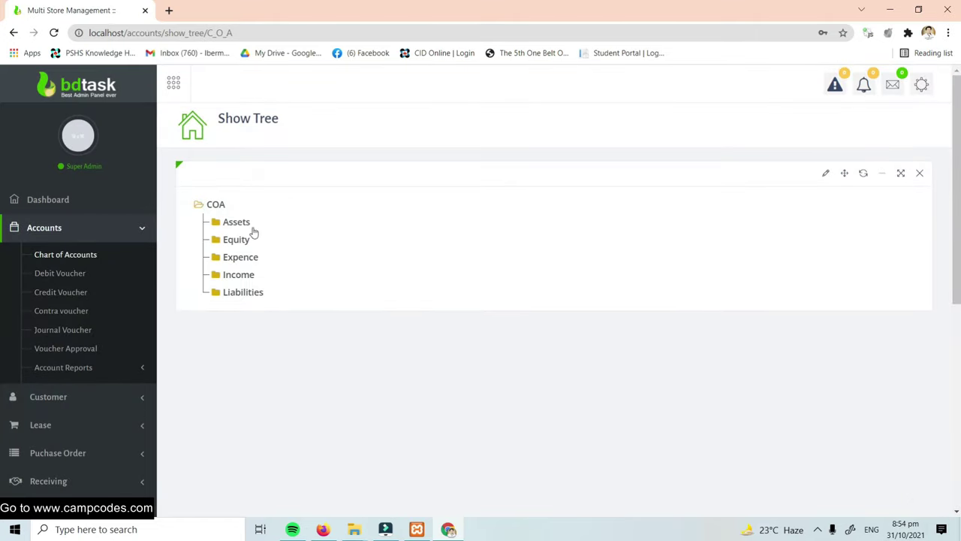
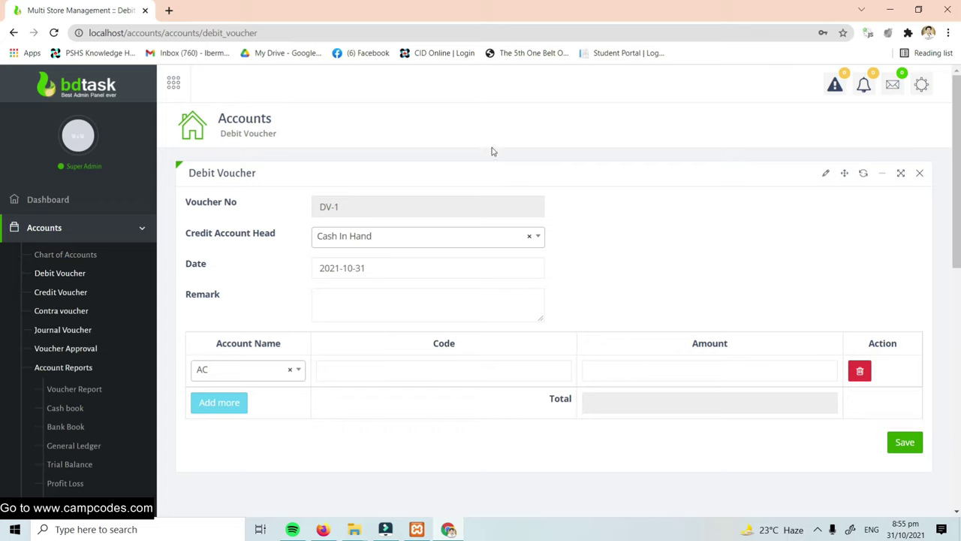
Look through the credit account head choices, leaving Cash In Hand selected
scroll(139, 353, down, 2)
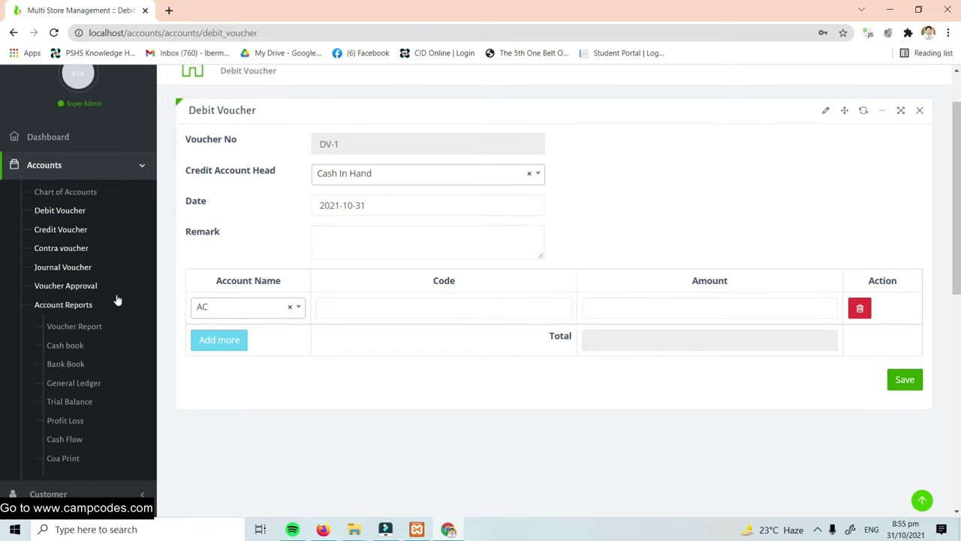
scroll(121, 296, down, 1)
scroll(130, 276, up, 1)
scroll(131, 281, up, 2)
scroll(130, 281, down, 2)
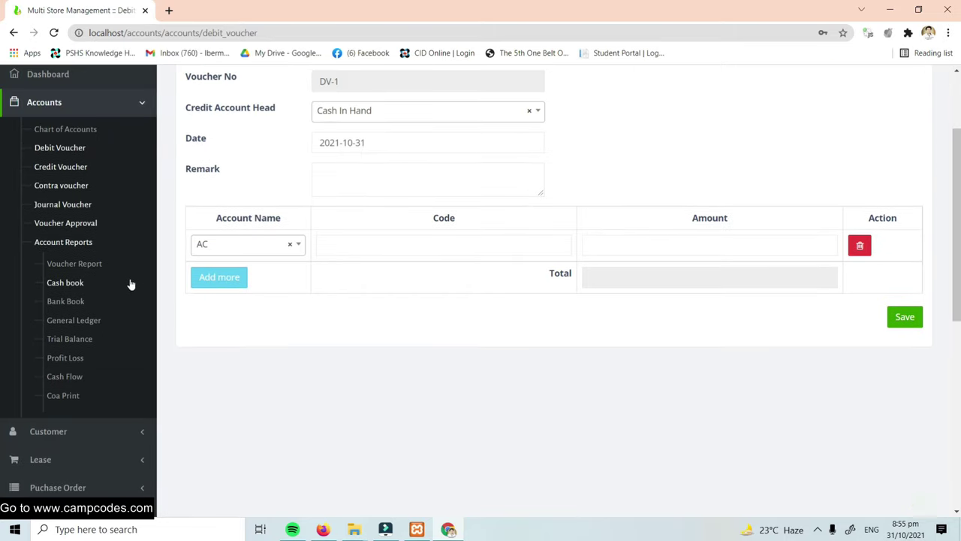
scroll(90, 383, up, 2)
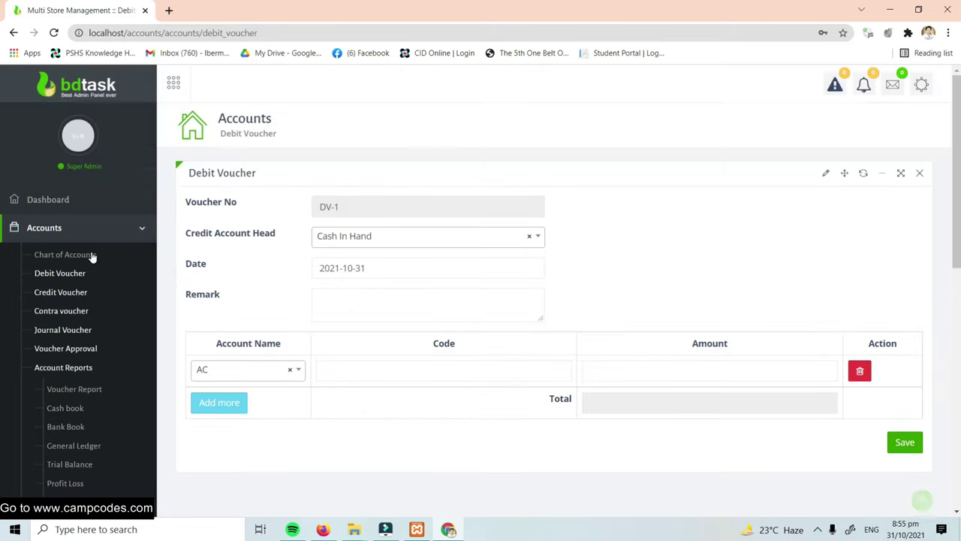
click(389, 237)
click(697, 264)
scroll(124, 320, down, 3)
View the Customer Add form and the empty Customer list, then return to Customer Add
click(82, 370)
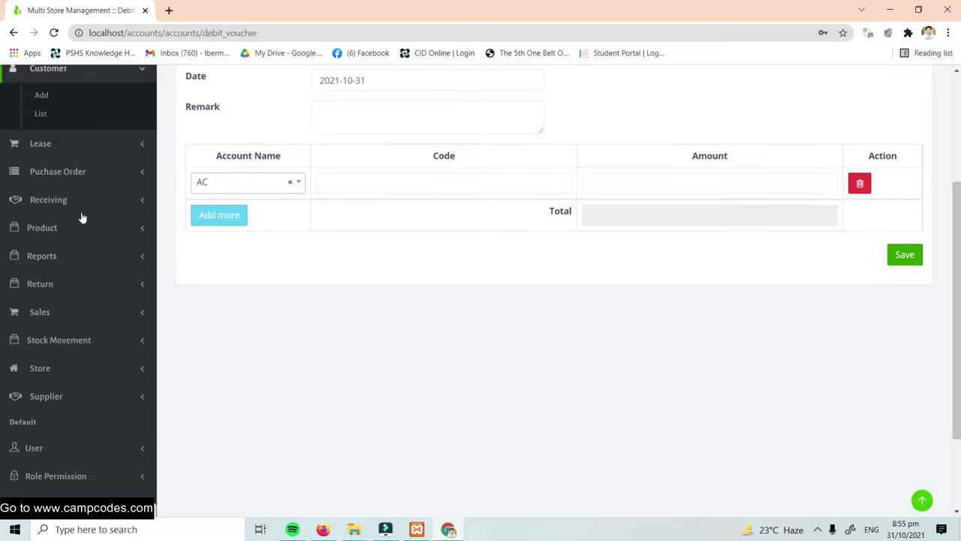
scroll(83, 218, up, 1)
click(41, 158)
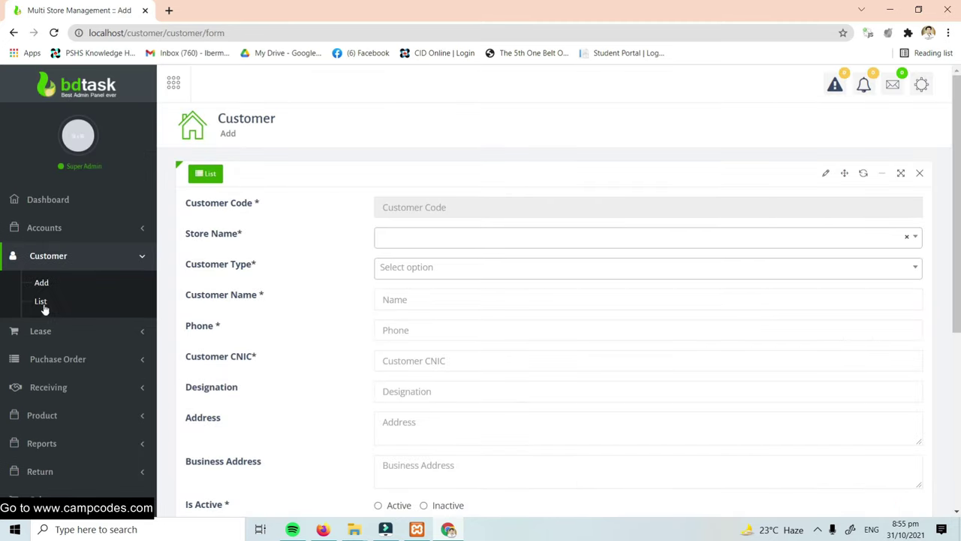
click(41, 303)
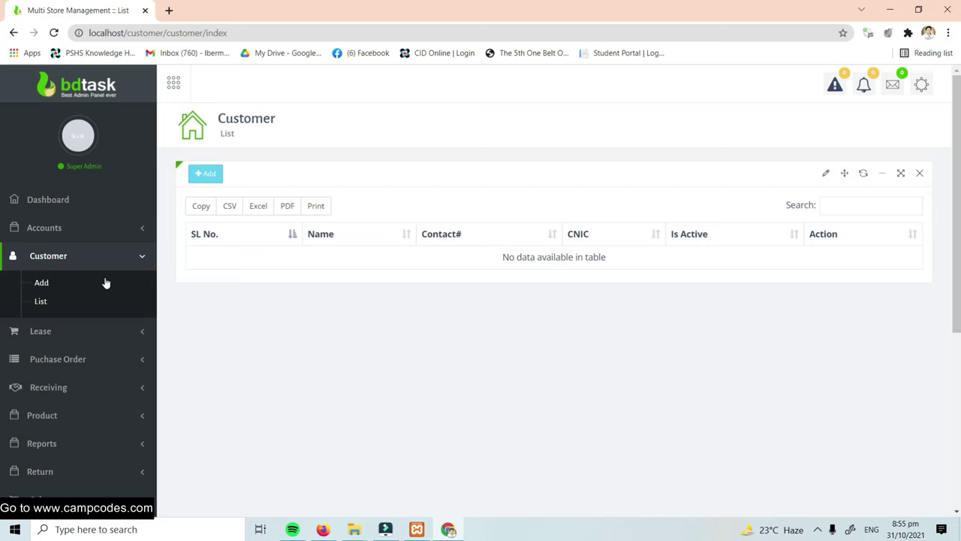
click(45, 284)
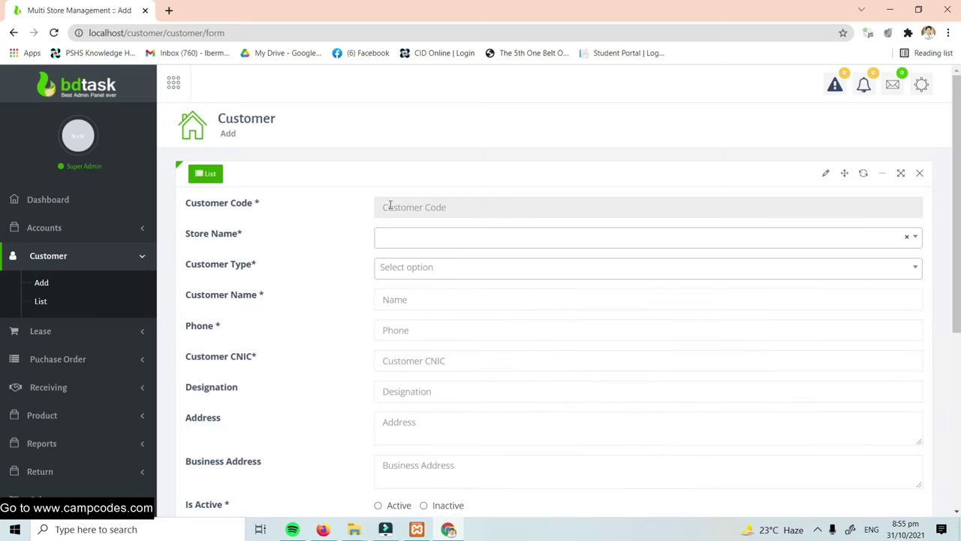
Check the customer's empty store choices, then bring up the blank Add Store form
click(417, 242)
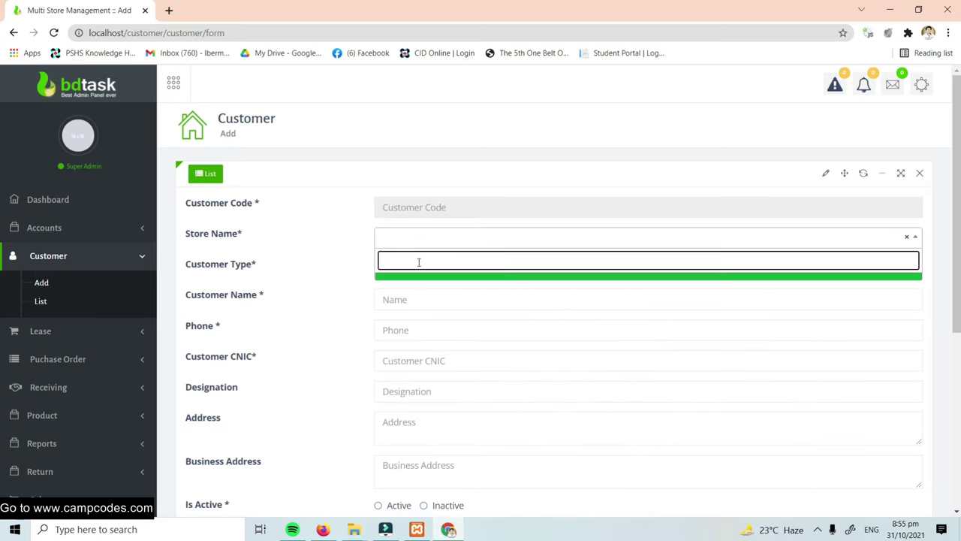
click(343, 163)
scroll(95, 337, down, 3)
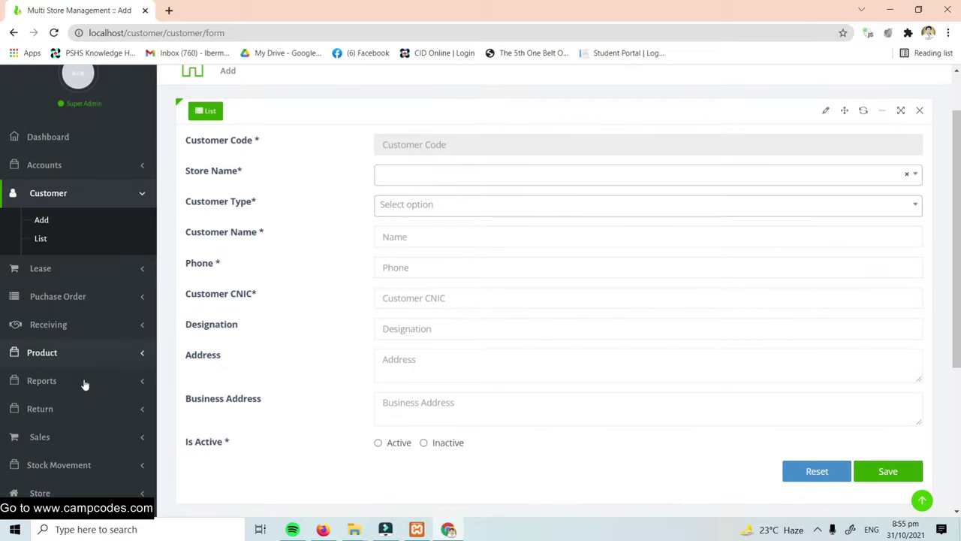
click(78, 433)
click(54, 411)
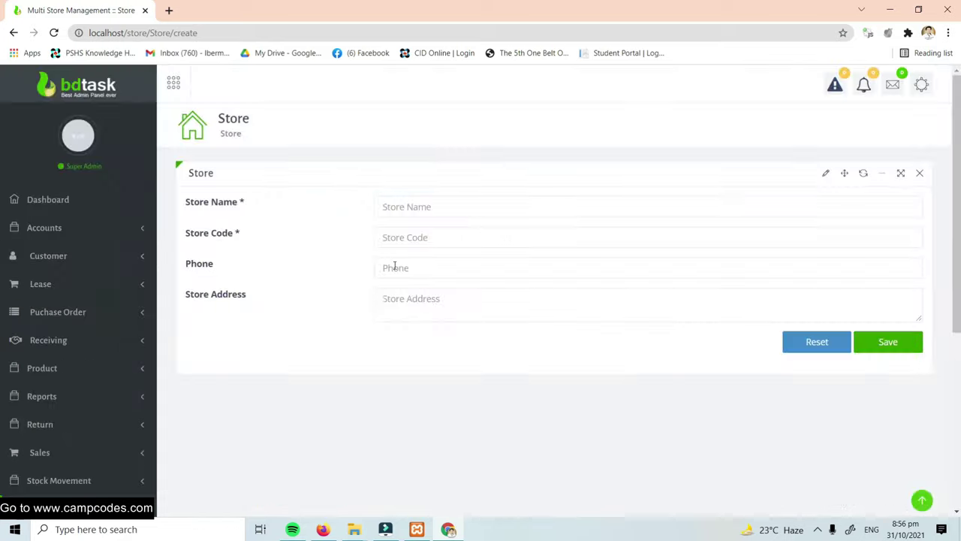
Enter store name CampCodes Store 1, code CC1, a phone number and address india, and save
click(476, 203)
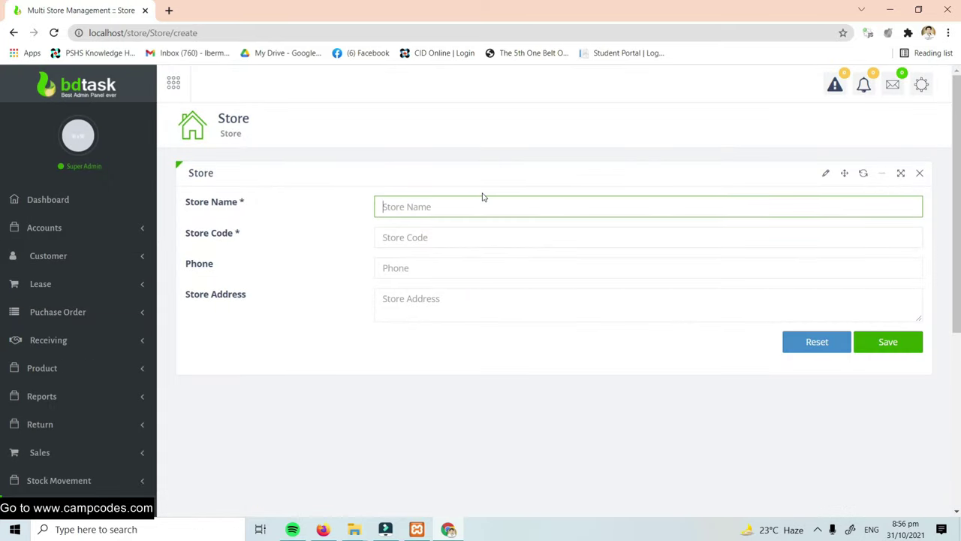
text(CampCodes Store 1)
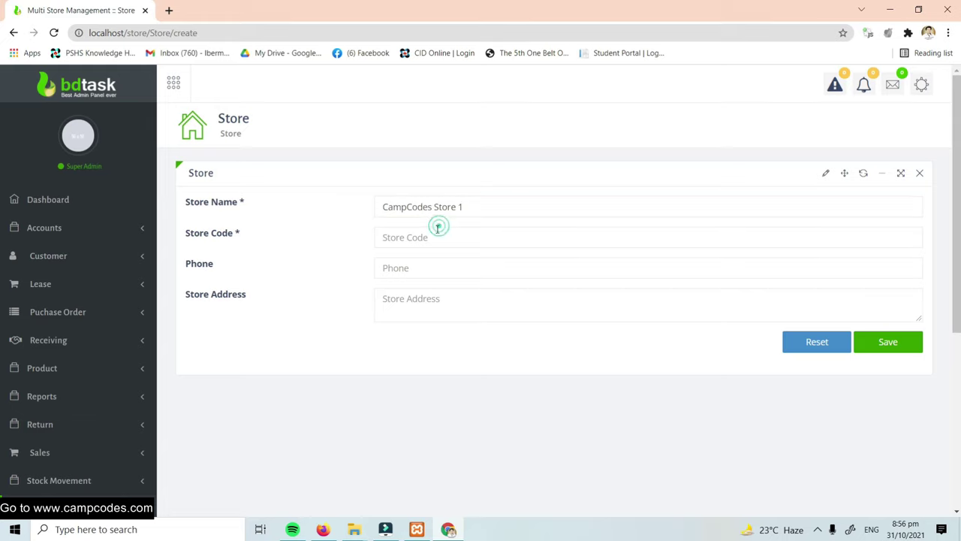
click(438, 232)
text(CC1)
click(426, 269)
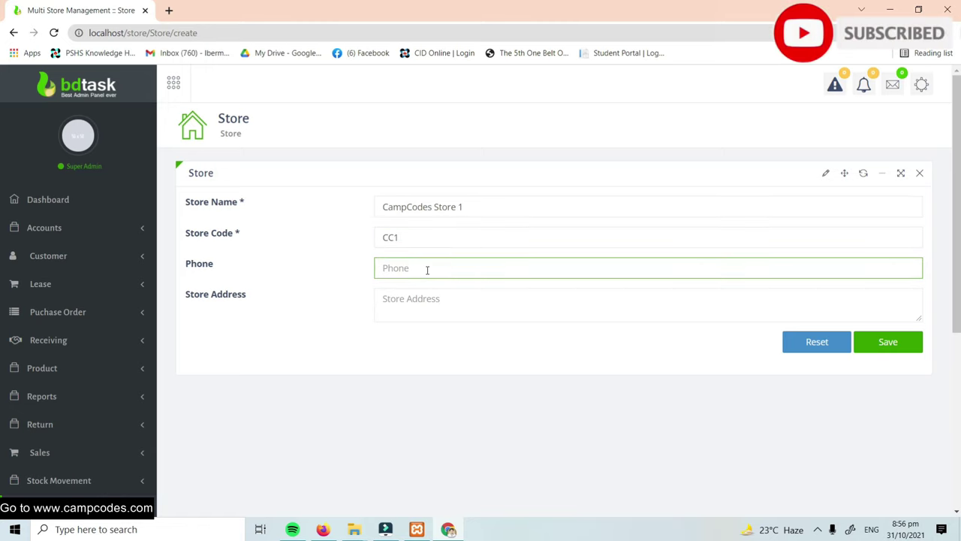
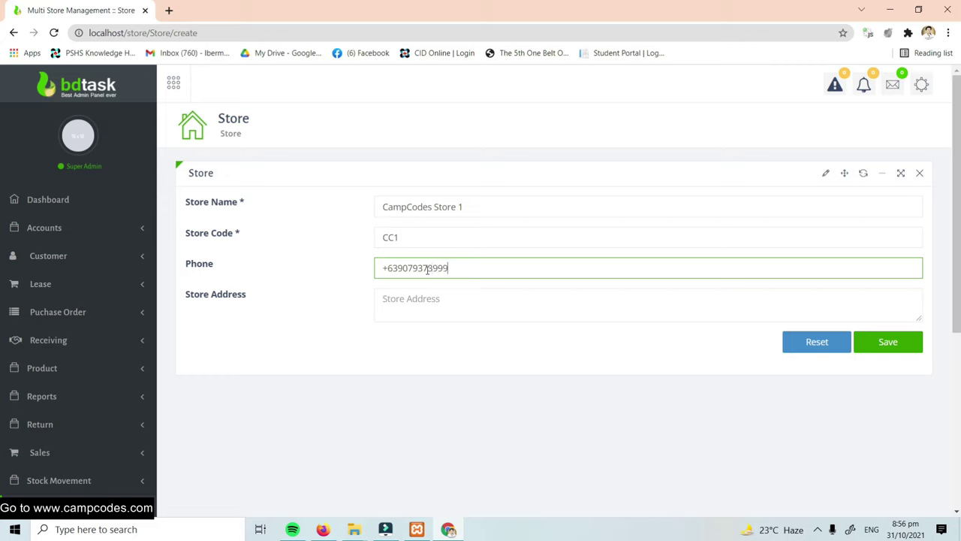
key(Tab)
text(I)
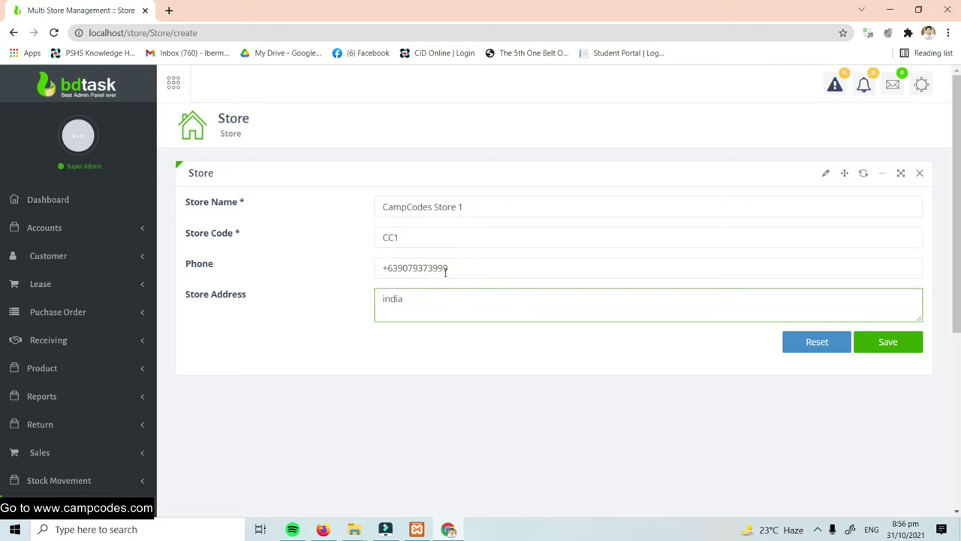
drag(469, 201, 278, 196)
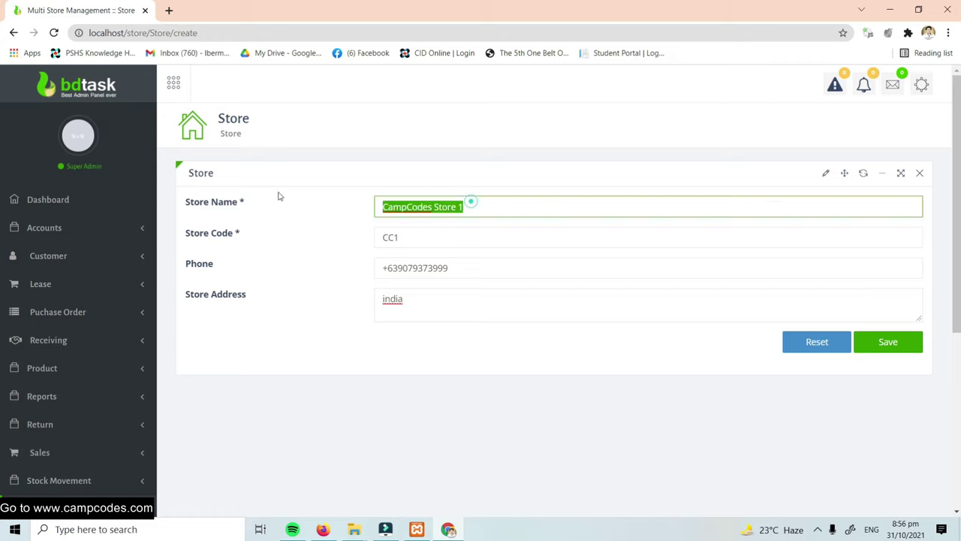
click(899, 351)
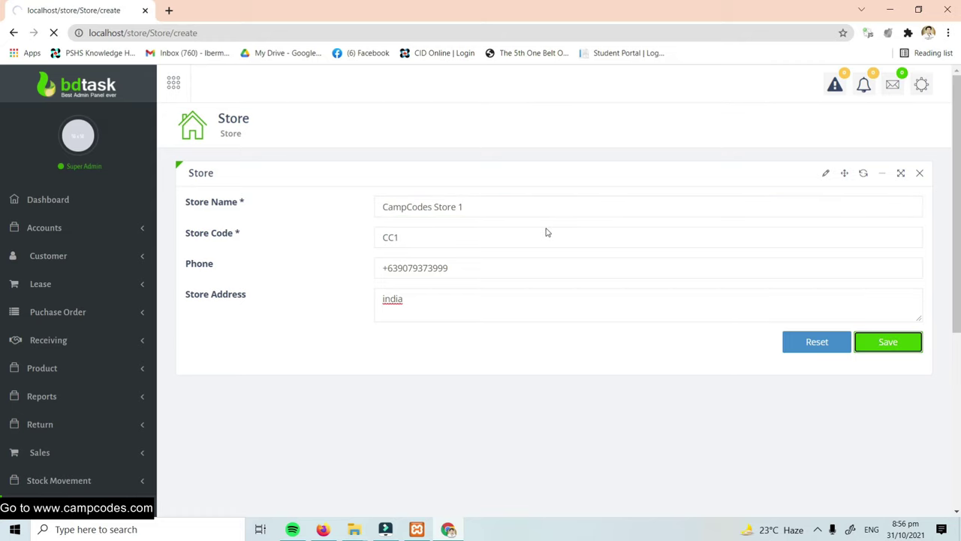
scroll(523, 232, down, 1)
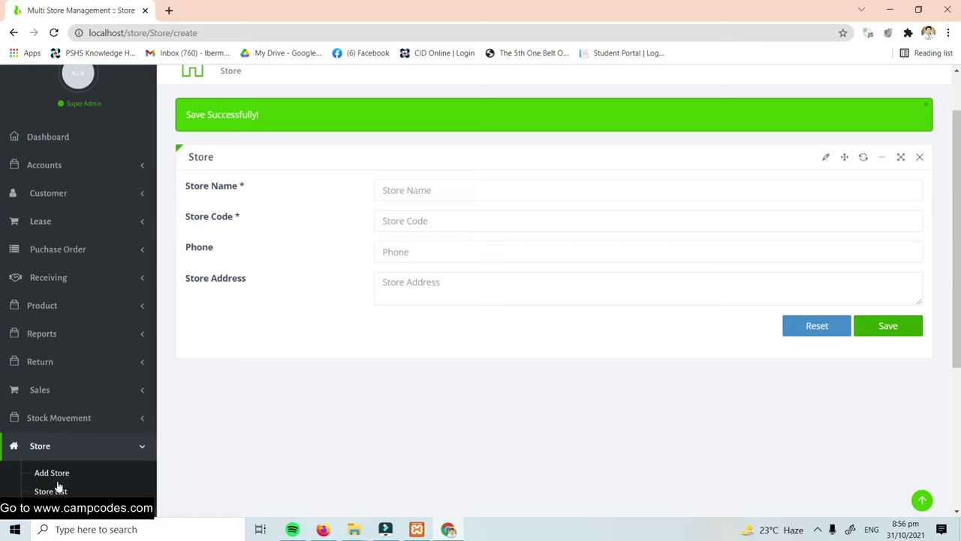
Confirm CampCodes Store 1 in the Store List and name a second store CampCodes Store 2
click(62, 478)
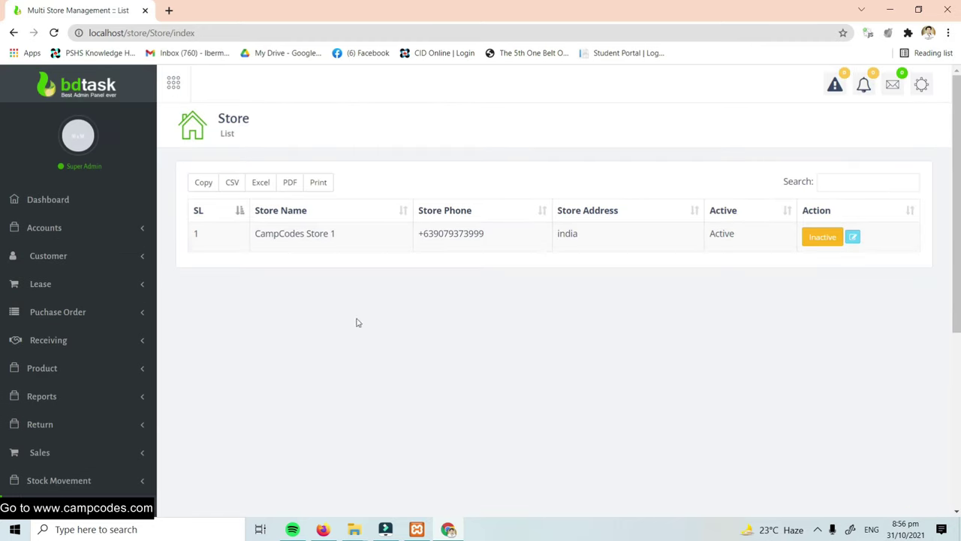
scroll(88, 440, down, 1)
click(51, 473)
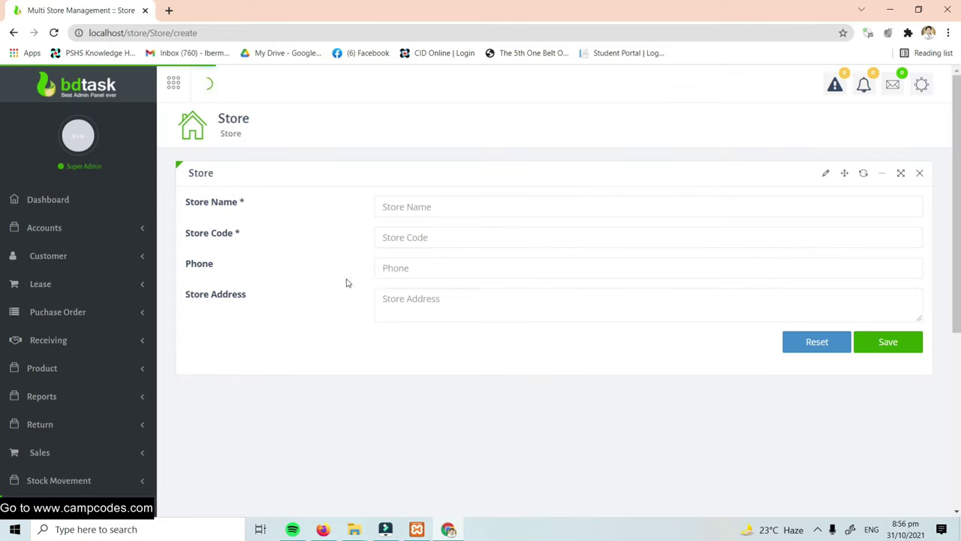
click(467, 206)
key(Down)
key(Return)
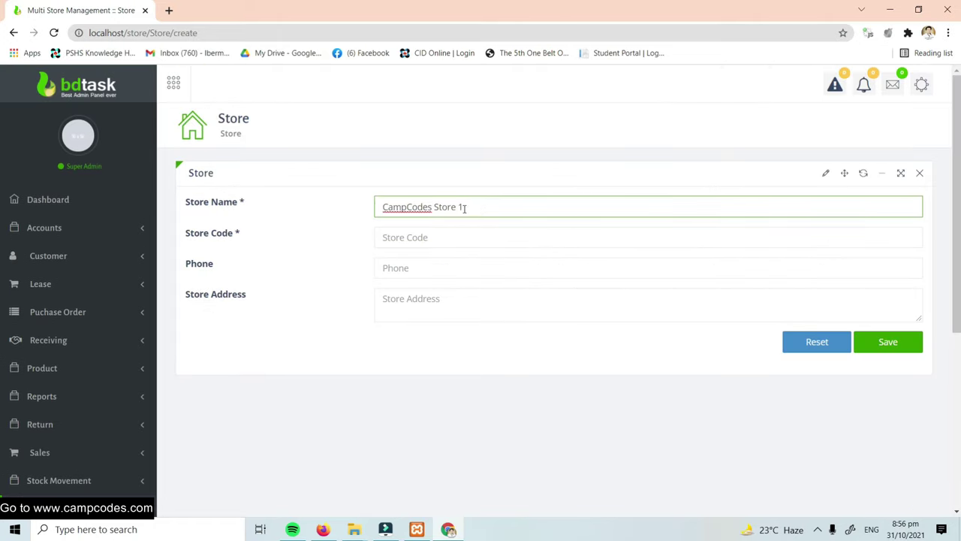
Give the second store code CC2, the saved phone number and address USA, and save it
click(440, 235)
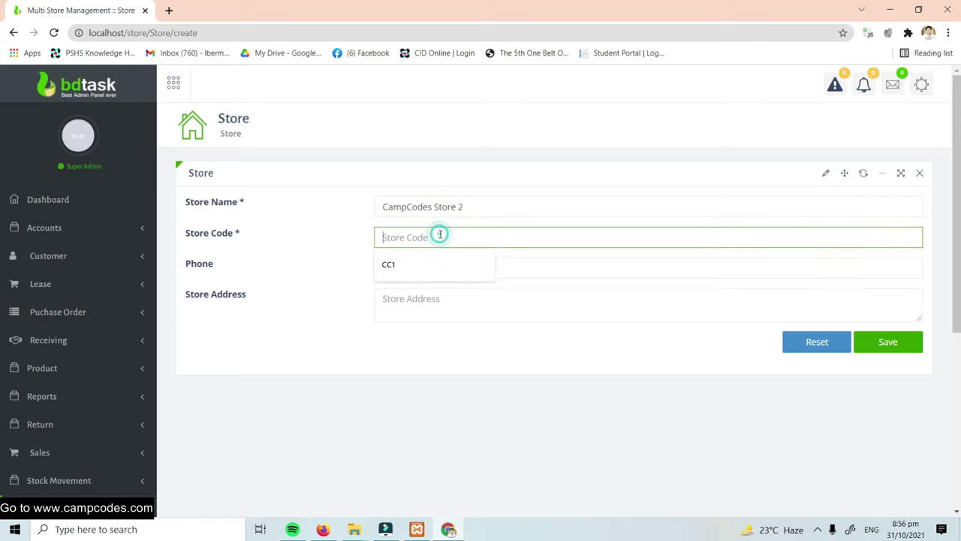
text(CC2)
click(429, 265)
click(413, 291)
click(411, 299)
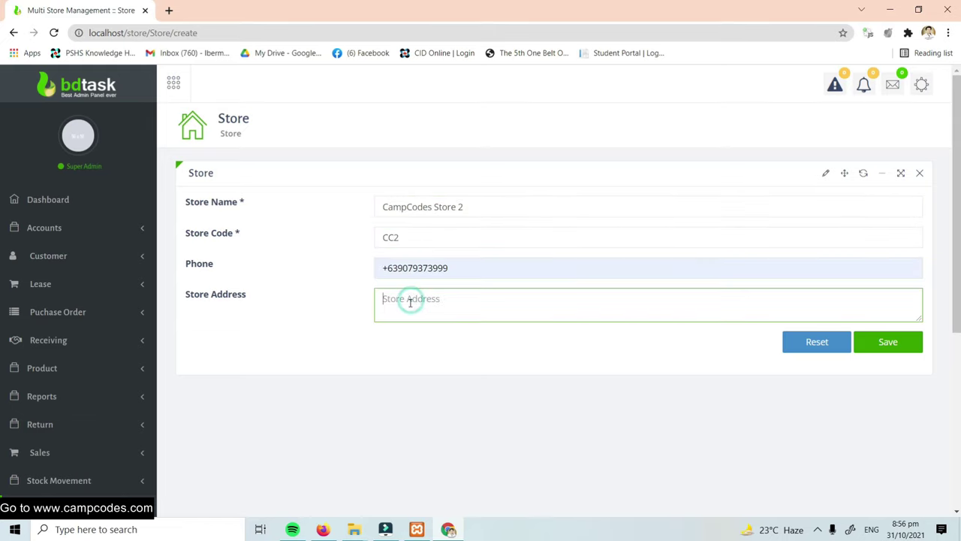
text(U)
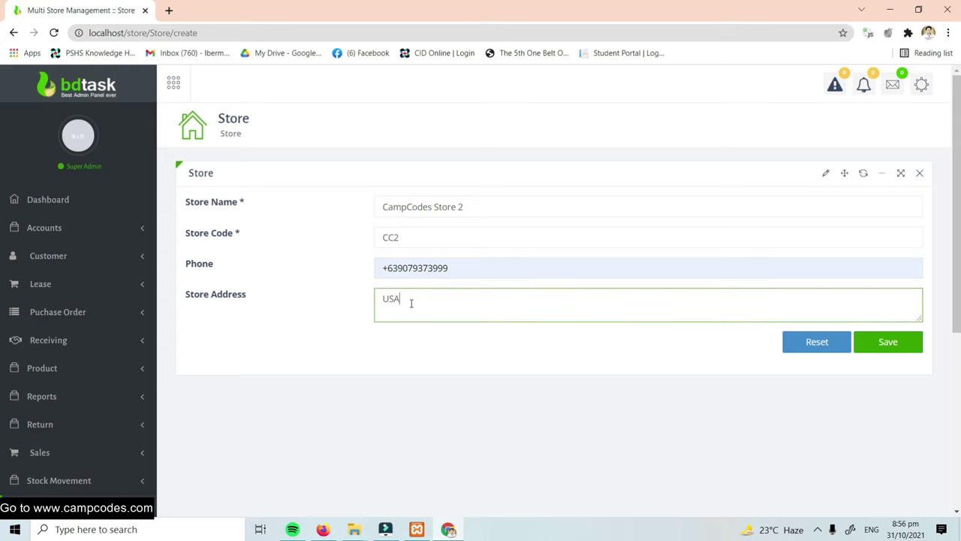
text(SA)
click(905, 343)
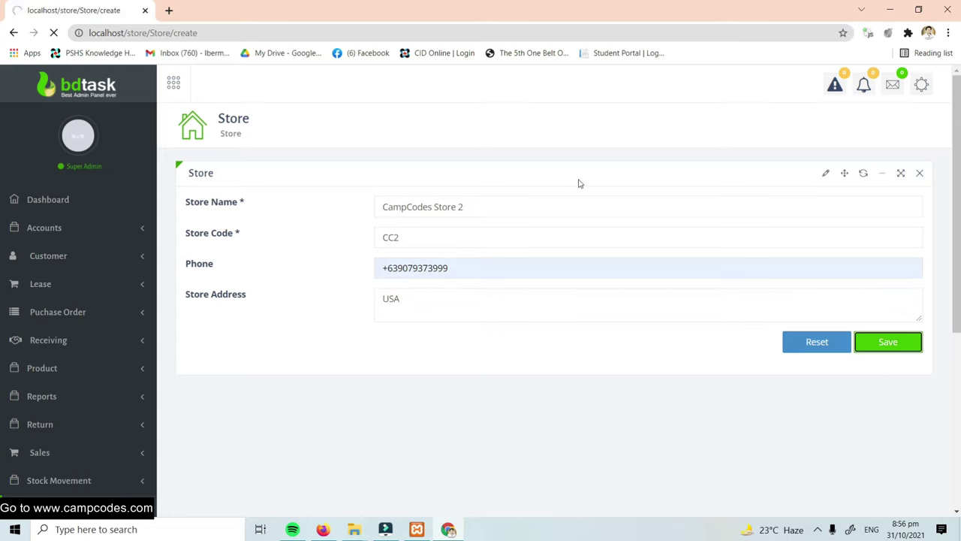
scroll(531, 225, down, 4)
scroll(532, 219, up, 2)
scroll(532, 214, down, 1)
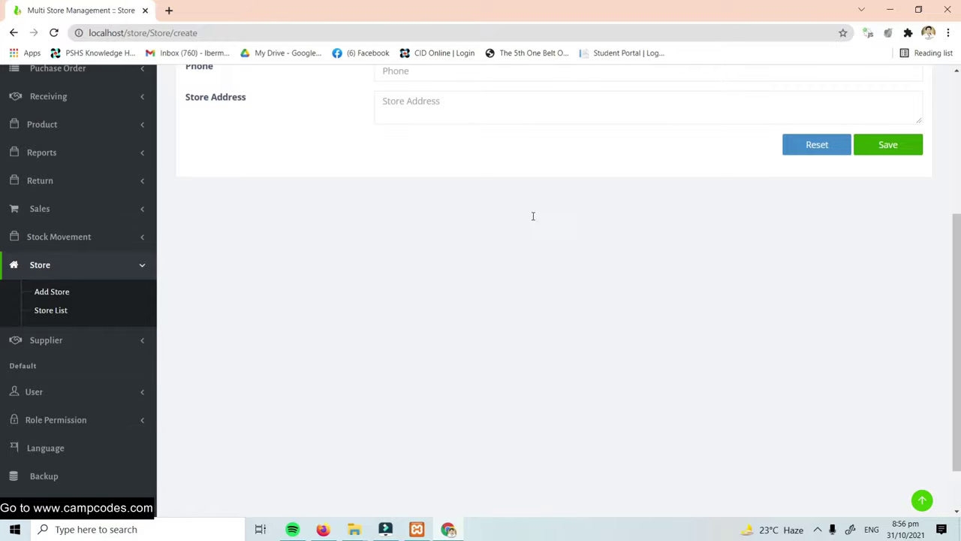
On the Add Supplier form, enter name Furniture Supplier and address Malaysia
click(99, 340)
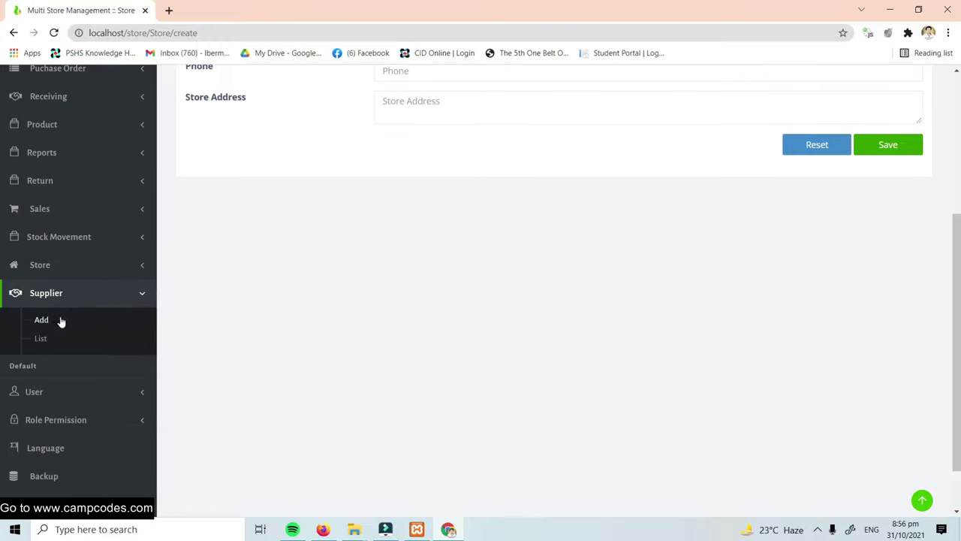
scroll(70, 331, down, 1)
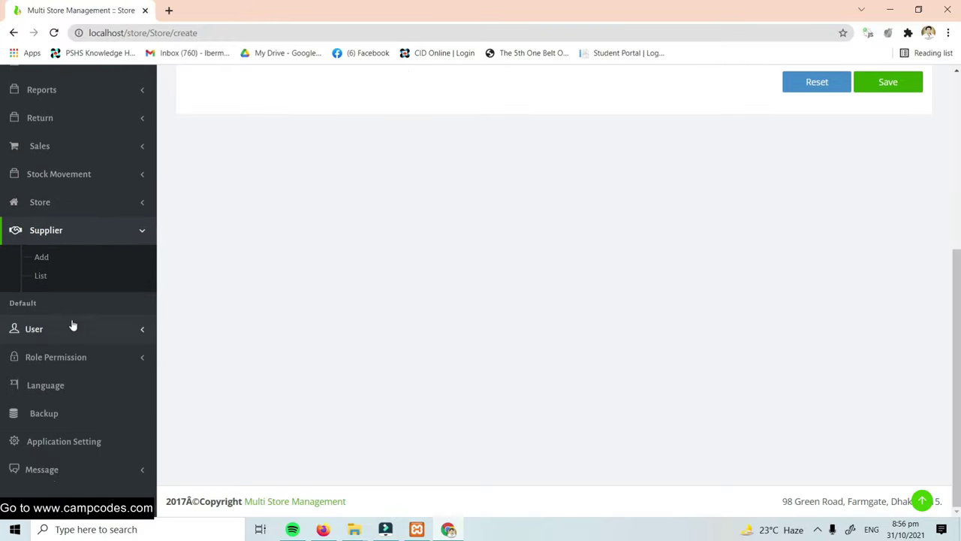
click(41, 275)
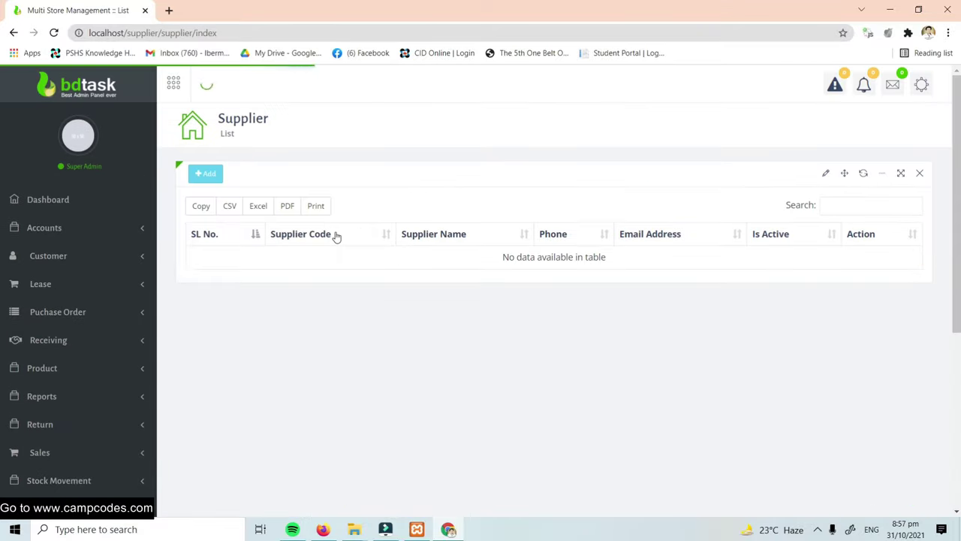
scroll(87, 350, down, 3)
click(41, 314)
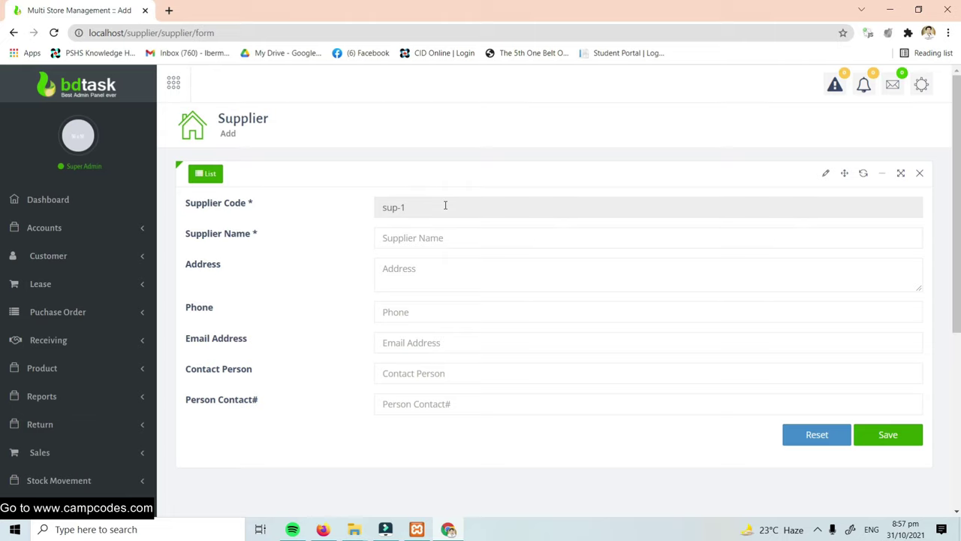
click(446, 205)
click(433, 238)
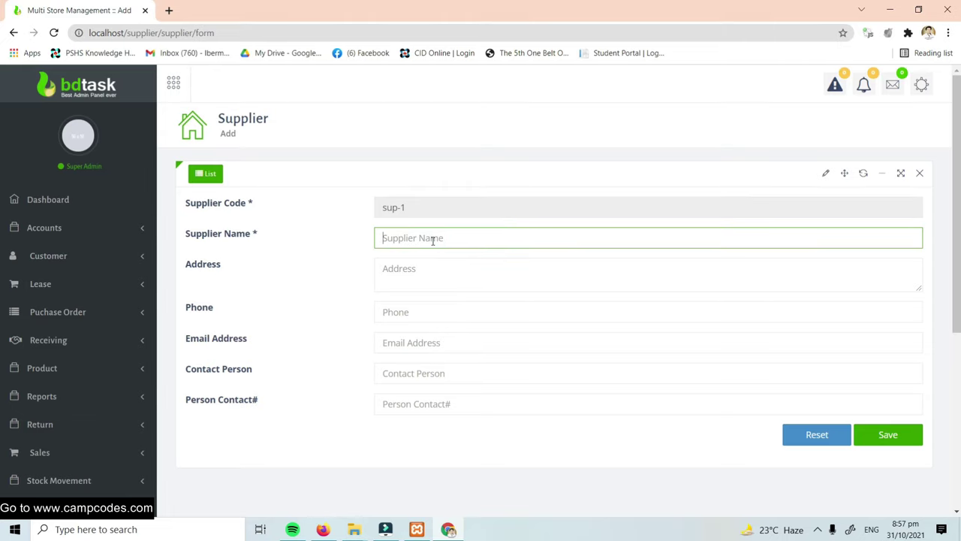
text(Fu)
key(BackSpace)
key(BackSpace)
text(F)
key(Tab)
text(M)
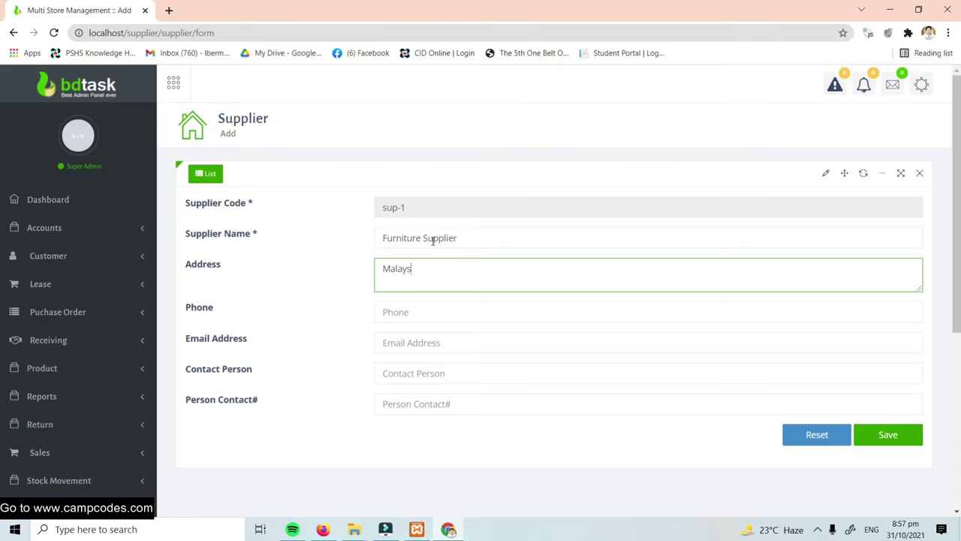
Fill in the supplier's phone number from the saved suggestion and the supplier's e-mail address
click(429, 313)
click(413, 343)
click(454, 346)
scroll(330, 316, down, 1)
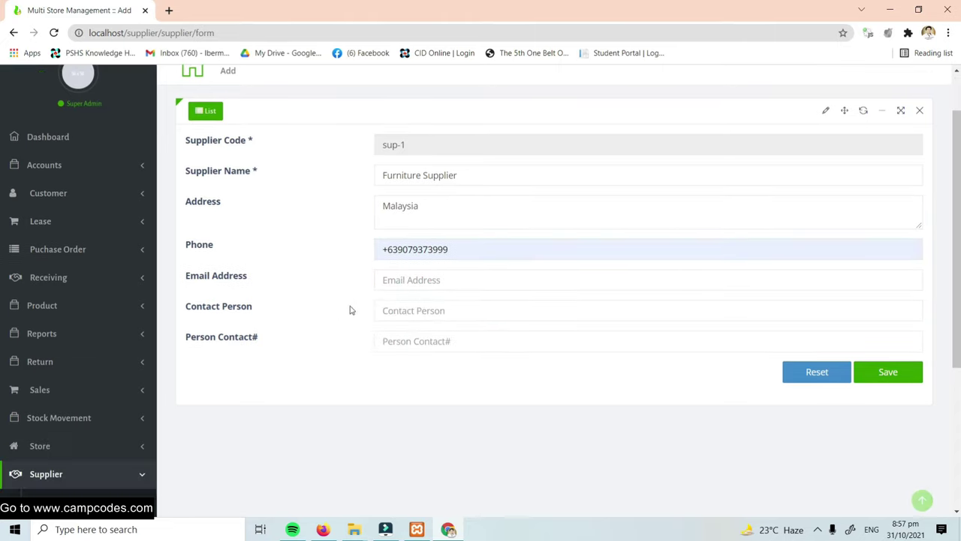
click(398, 278)
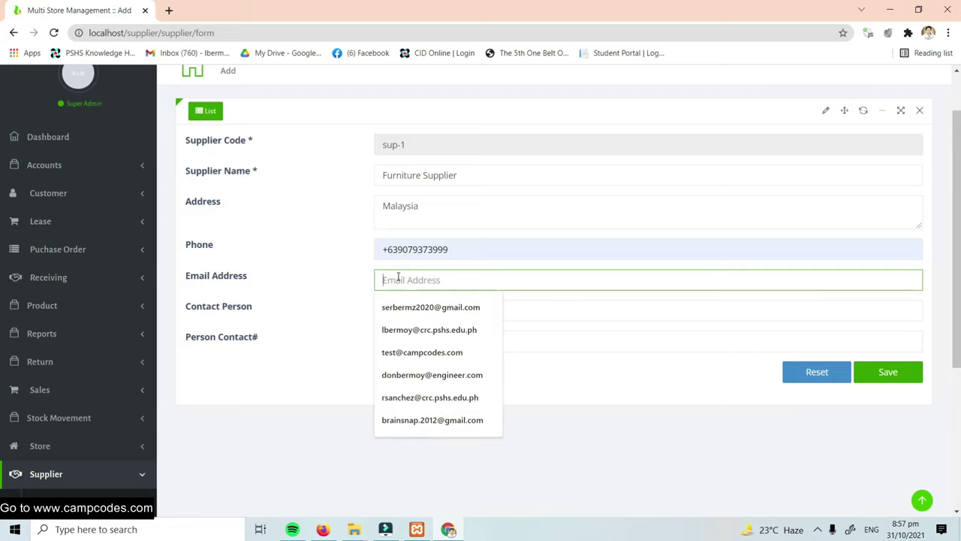
text(s)
key(Return)
key(BackSpace)
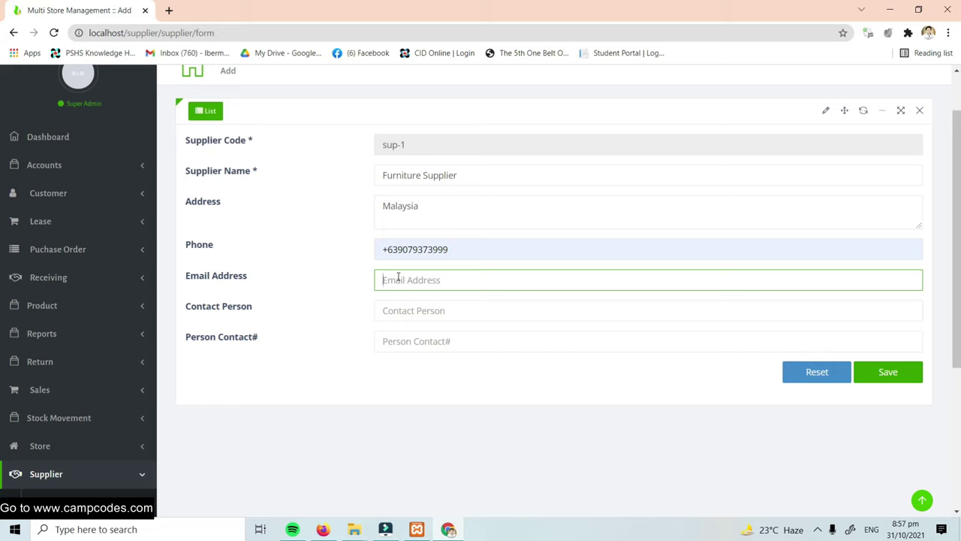
Enter the contact person, paste the phone number as their contact number, and save the supplier
key(Tab)
text(S)
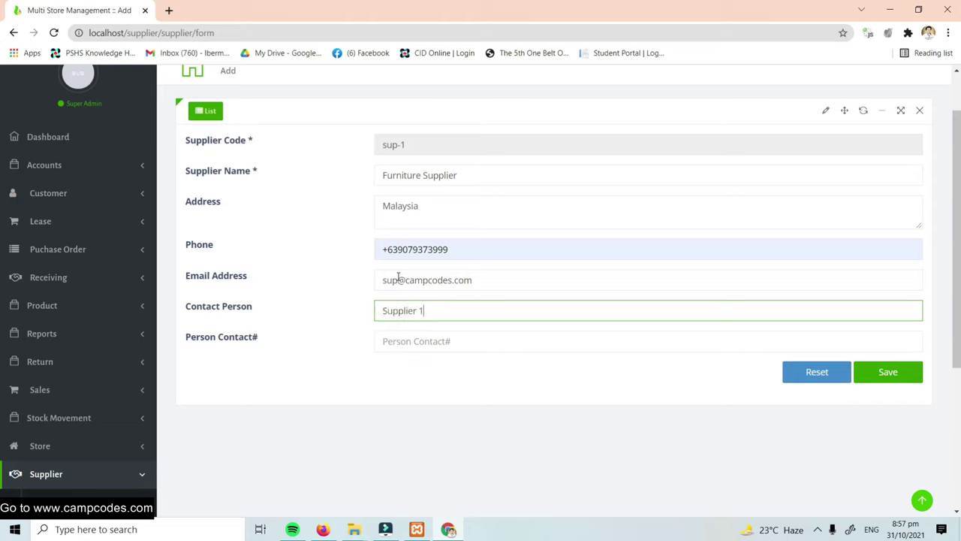
key(Tab)
triple_click(481, 241)
key(ctrl+c)
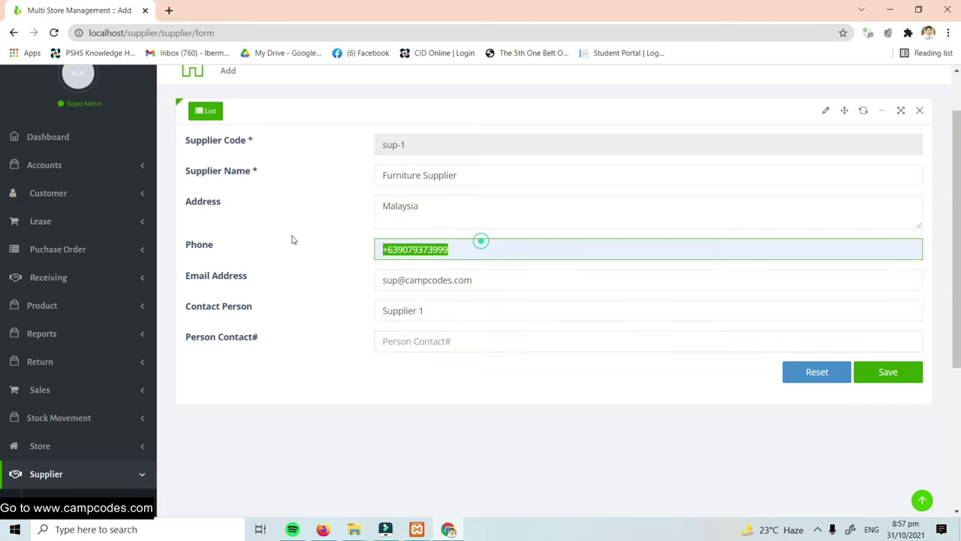
click(424, 339)
key(ctrl+v)
scroll(721, 377, up, 1)
scroll(760, 355, down, 2)
scroll(759, 355, up, 1)
click(867, 371)
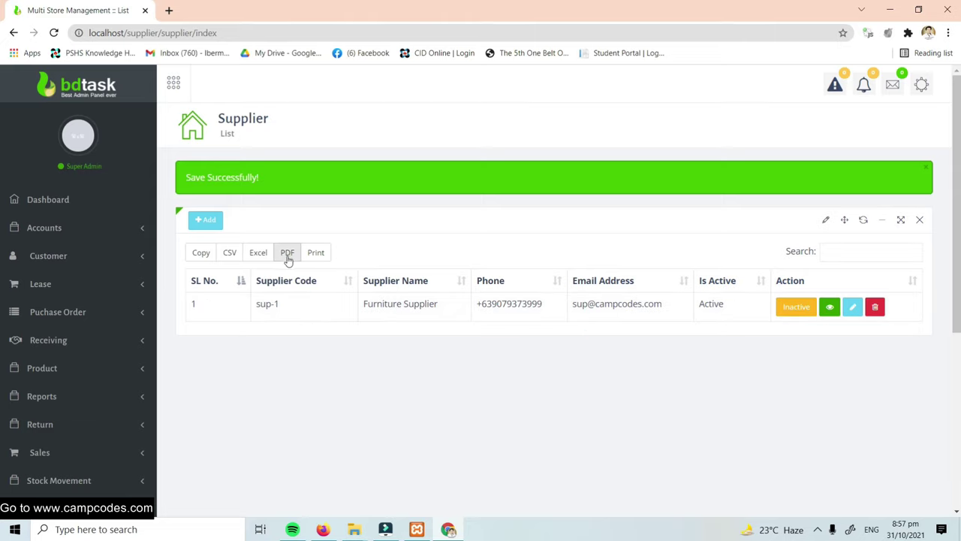
Print-preview the supplier list, then cancel back to the list
click(319, 254)
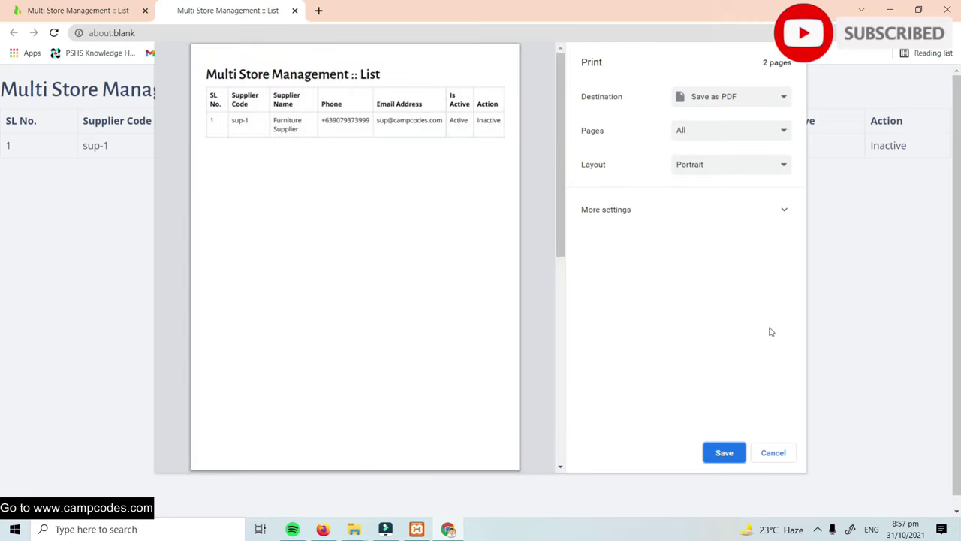
click(785, 454)
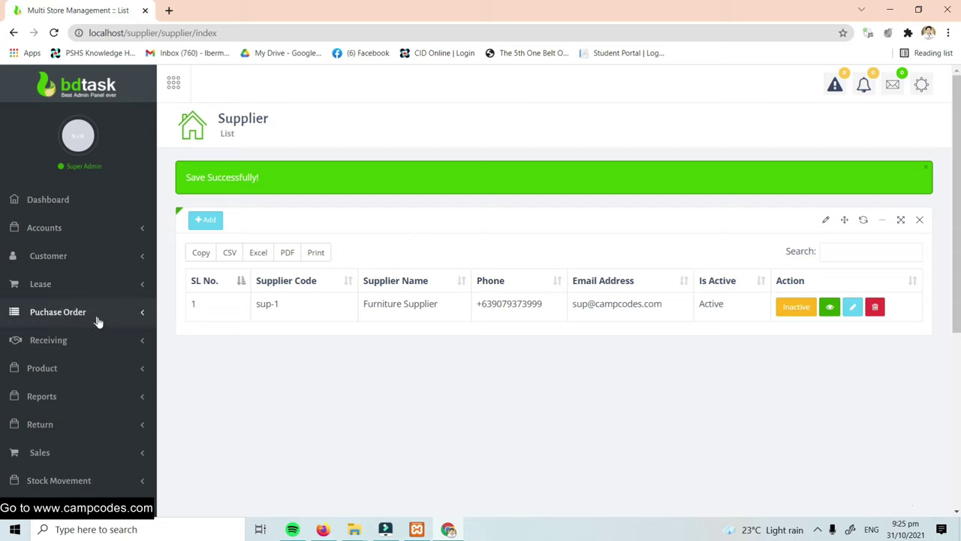
scroll(90, 331, down, 2)
Start a stock movement with For Store set to CampCodes Store 1, leaving the source store unchanged
click(68, 386)
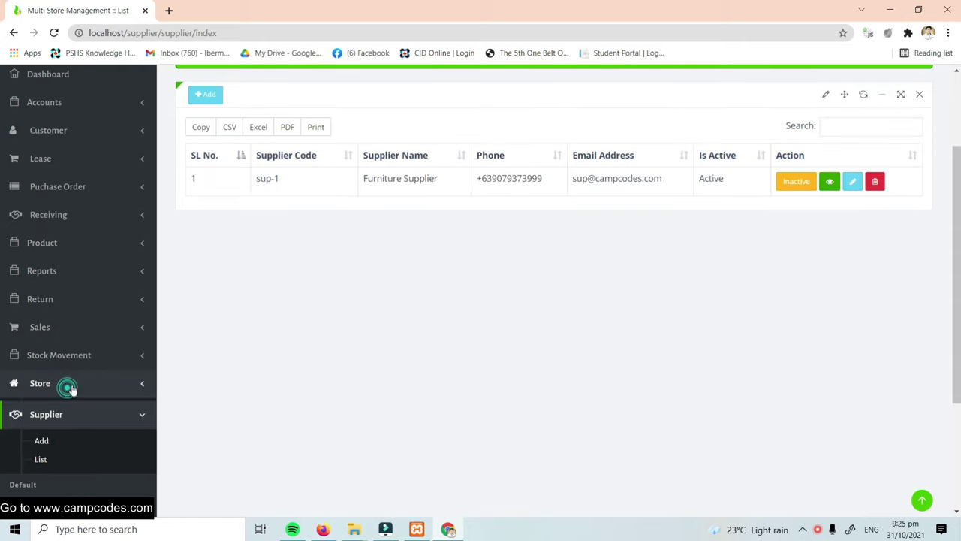
scroll(80, 382, down, 1)
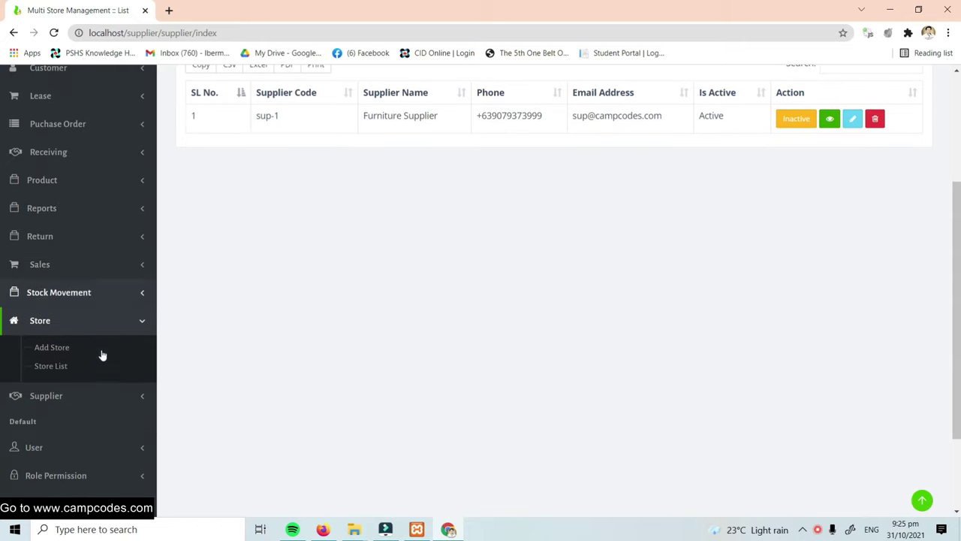
click(78, 292)
click(66, 319)
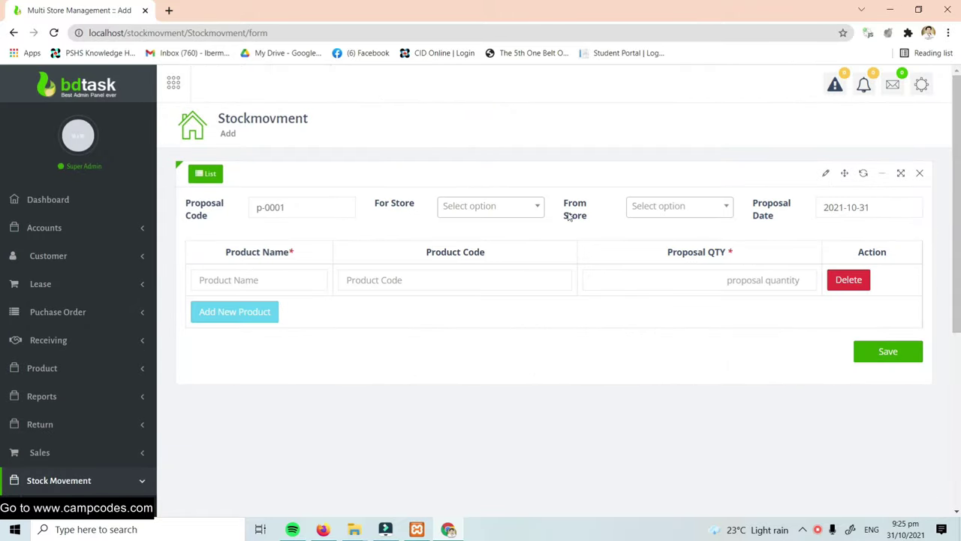
click(524, 212)
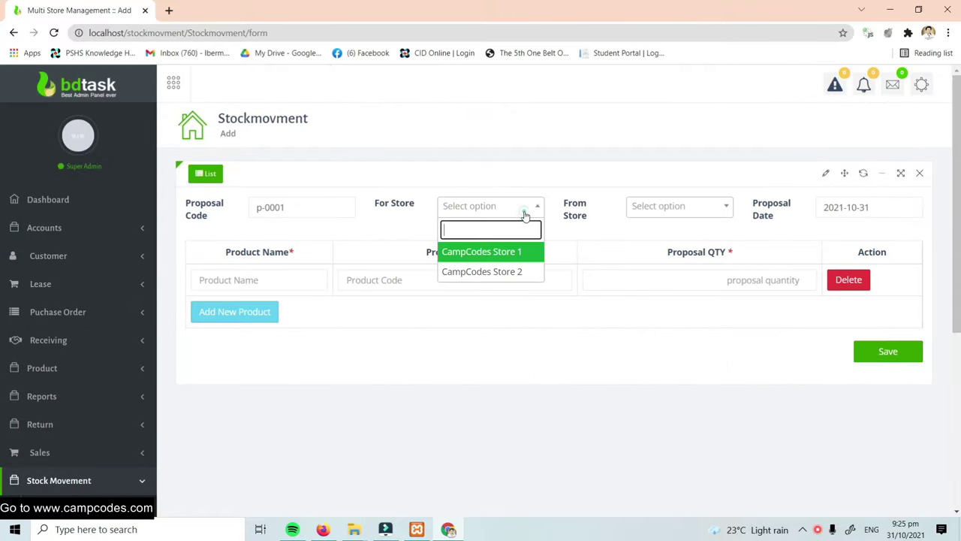
click(507, 250)
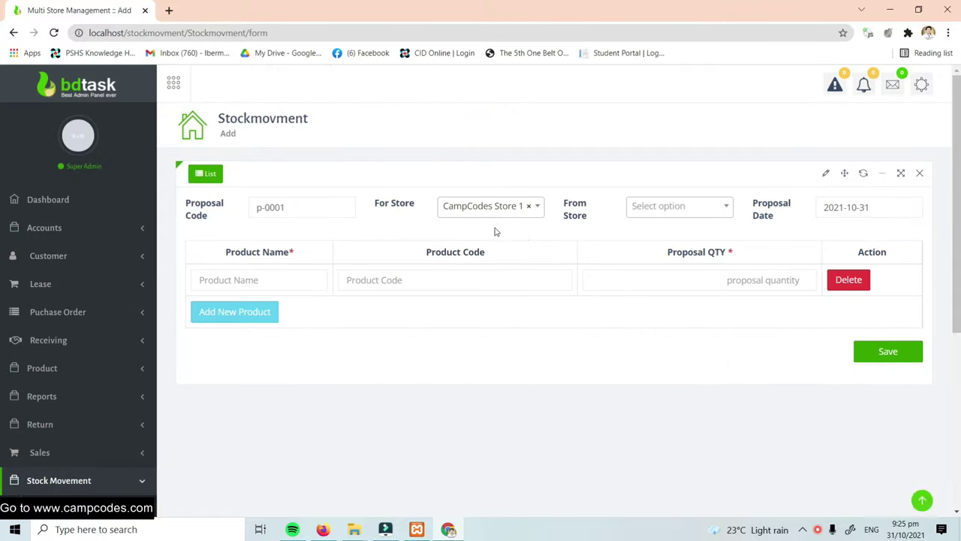
click(676, 208)
click(569, 174)
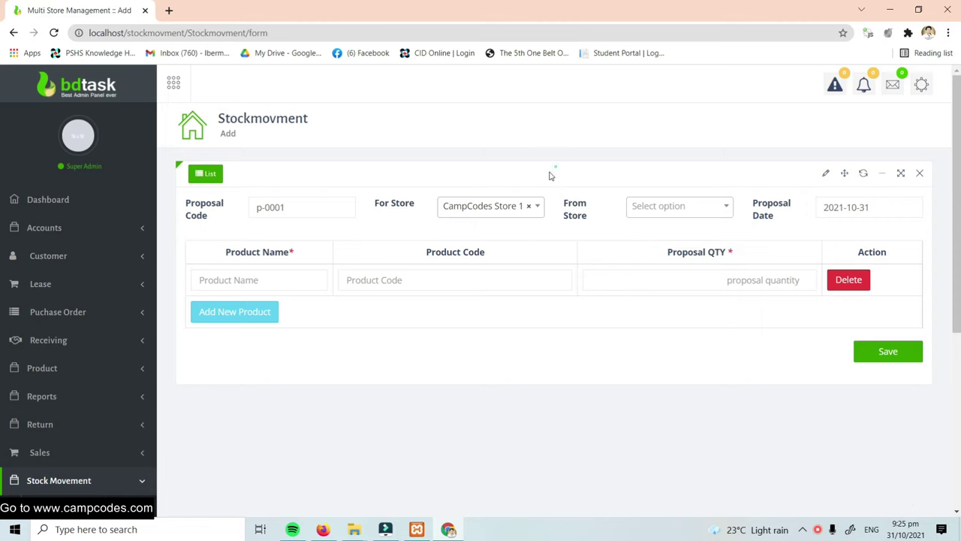
scroll(47, 347, down, 1)
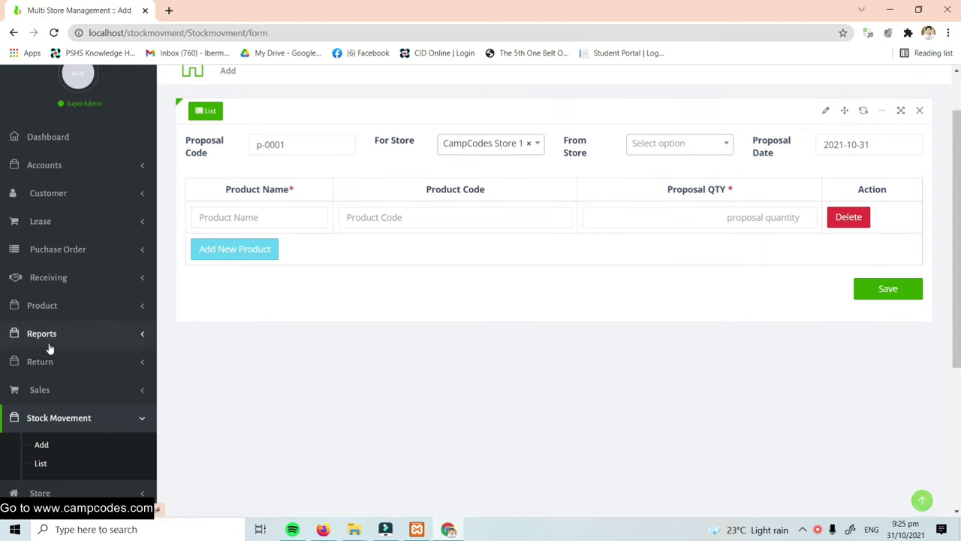
Bring up the blank Credit Receive payment form
click(64, 306)
click(64, 277)
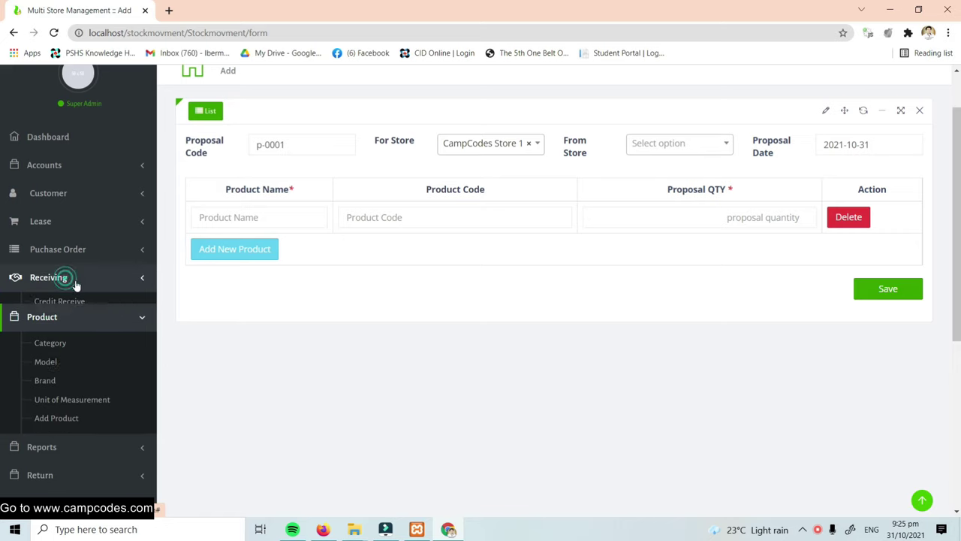
click(60, 303)
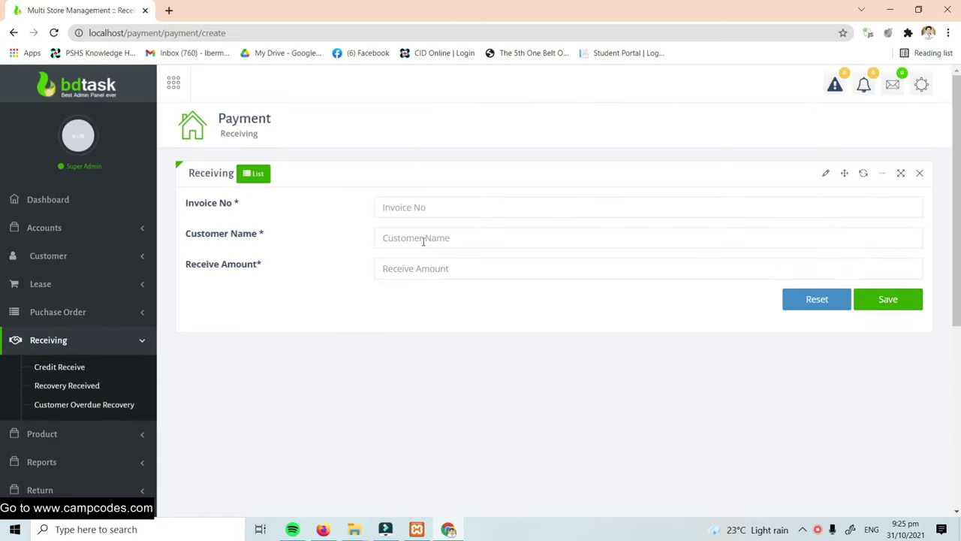
click(95, 257)
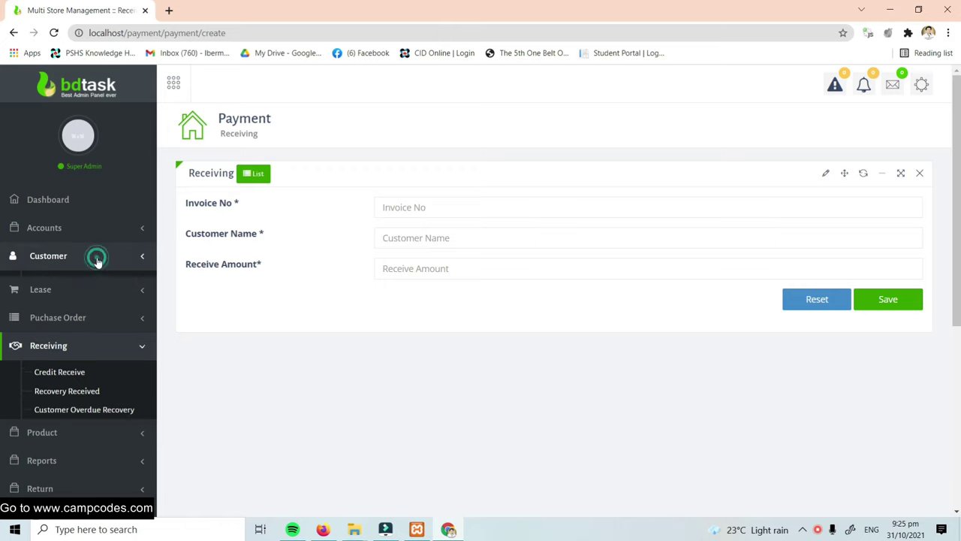
Assign the new customer to CampCodes Store 1 with customer type Cash
click(41, 283)
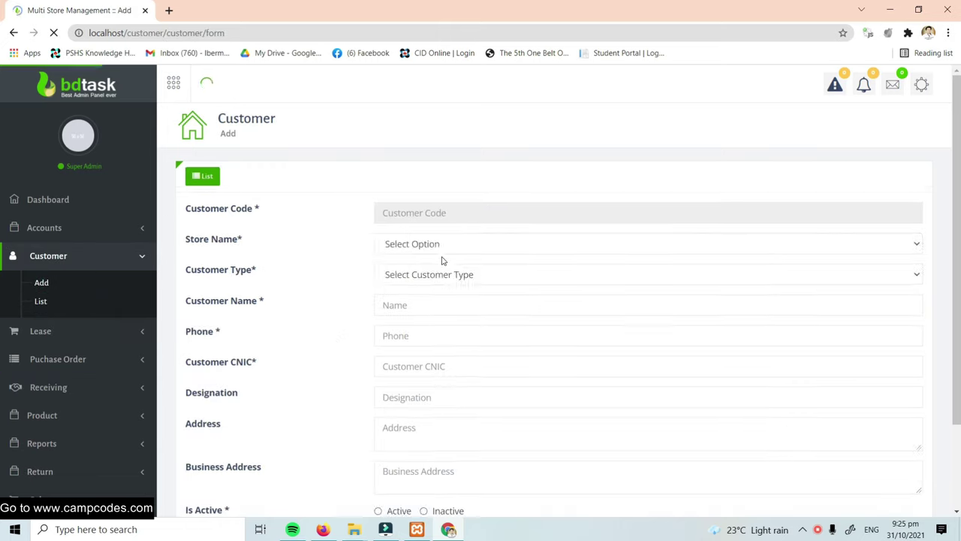
scroll(368, 286, down, 3)
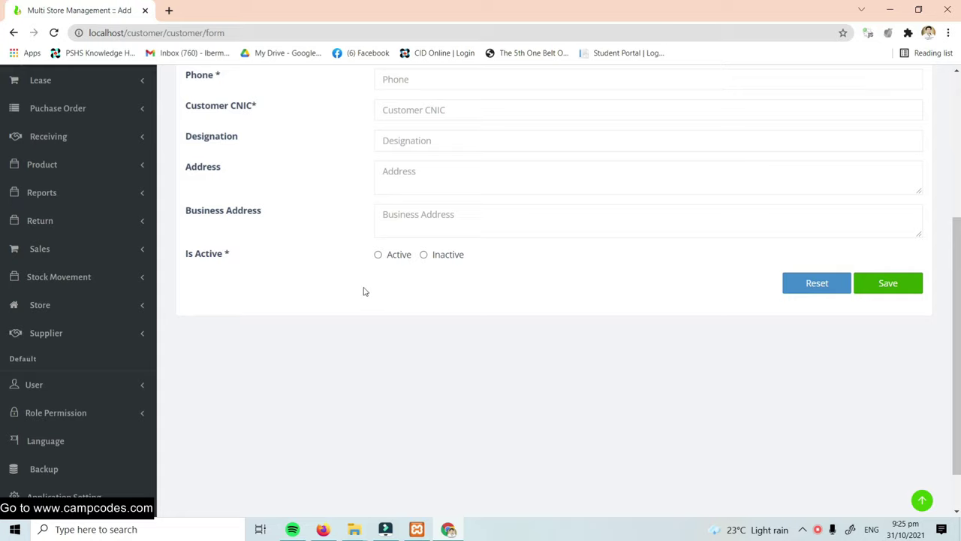
scroll(364, 291, up, 2)
scroll(365, 290, up, 2)
click(440, 208)
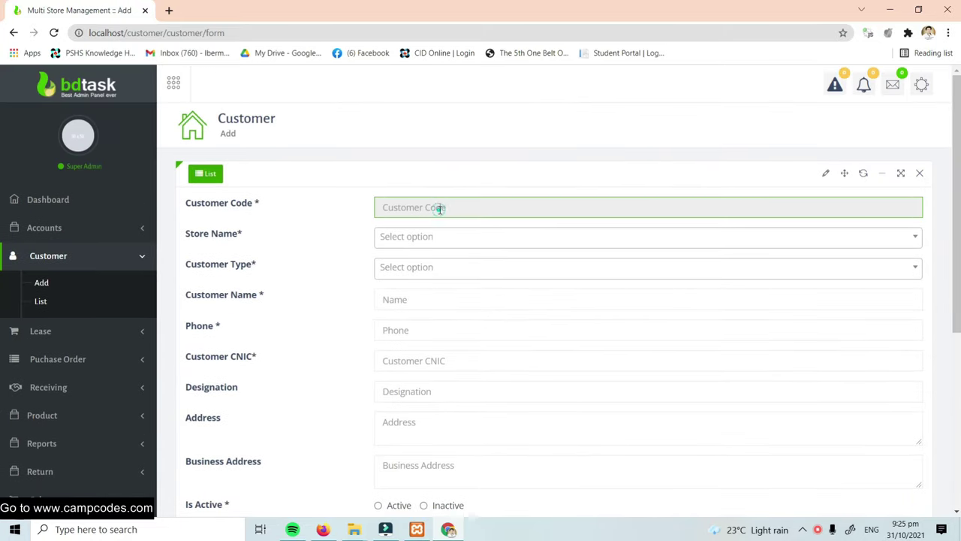
click(408, 237)
click(422, 281)
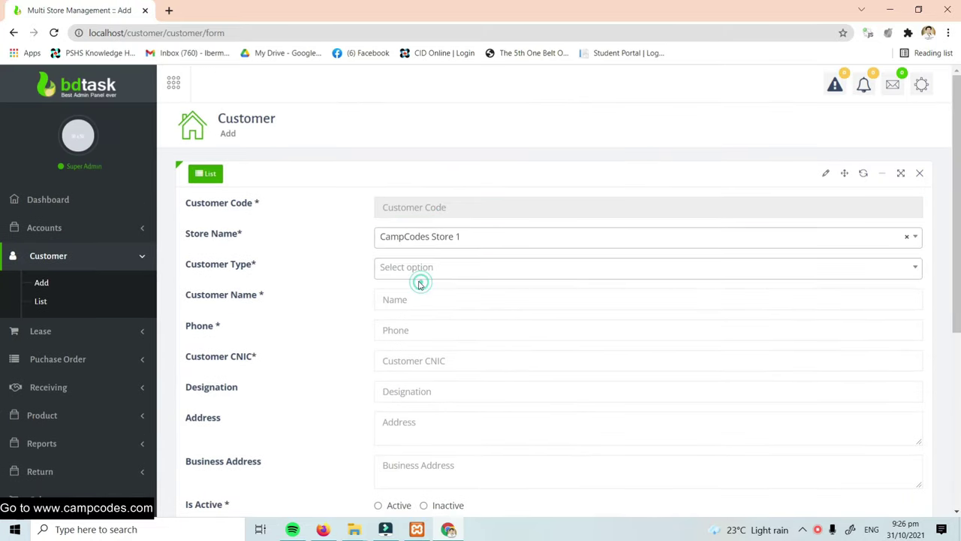
click(418, 260)
click(390, 313)
Enter name Customer 1 Cash, the customer's phone number and CNIC number
click(405, 299)
click(442, 304)
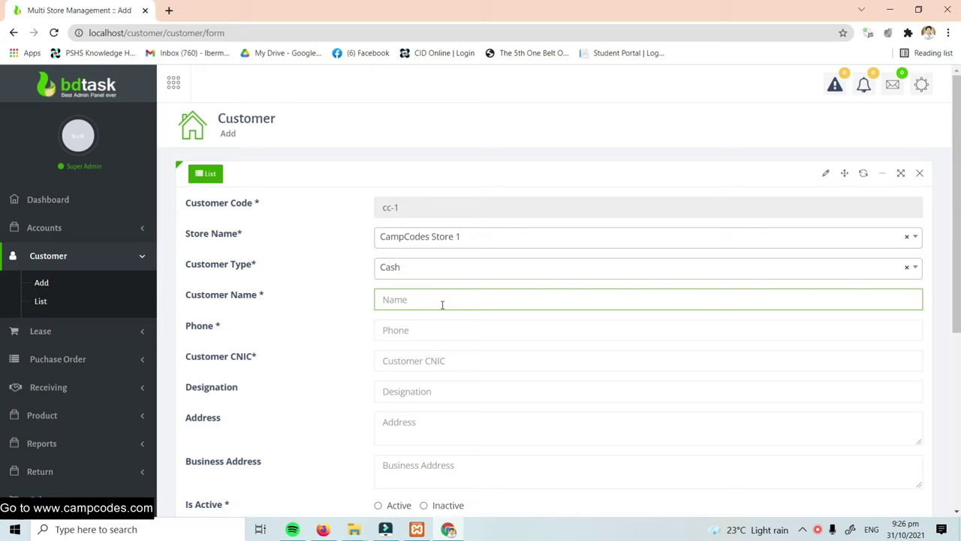
text(Customer 1 Cash)
click(387, 333)
scroll(394, 347, down, 1)
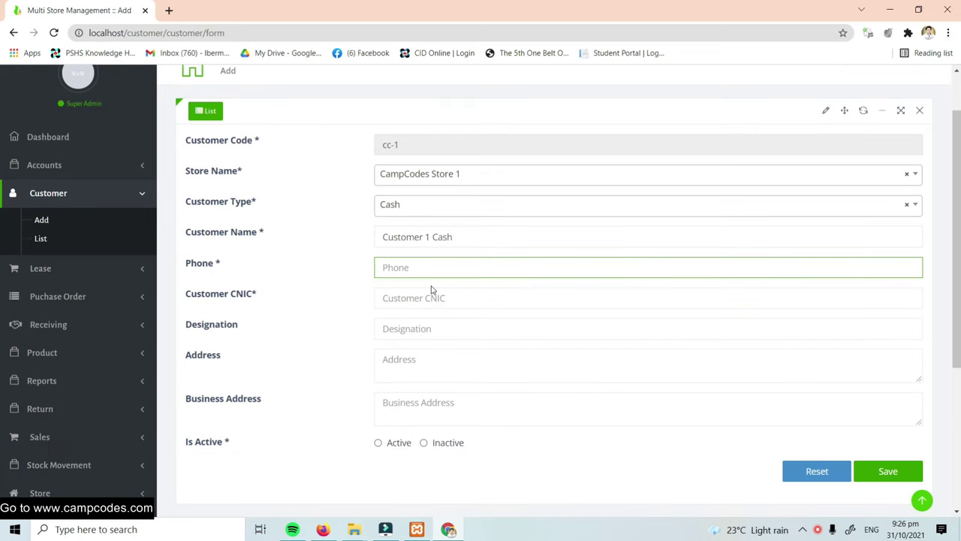
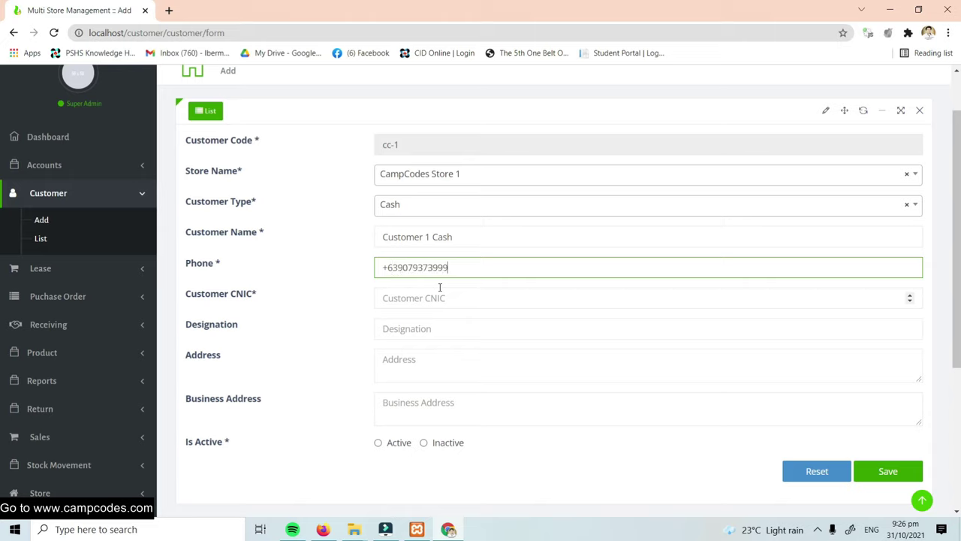
key(ctrl+a)
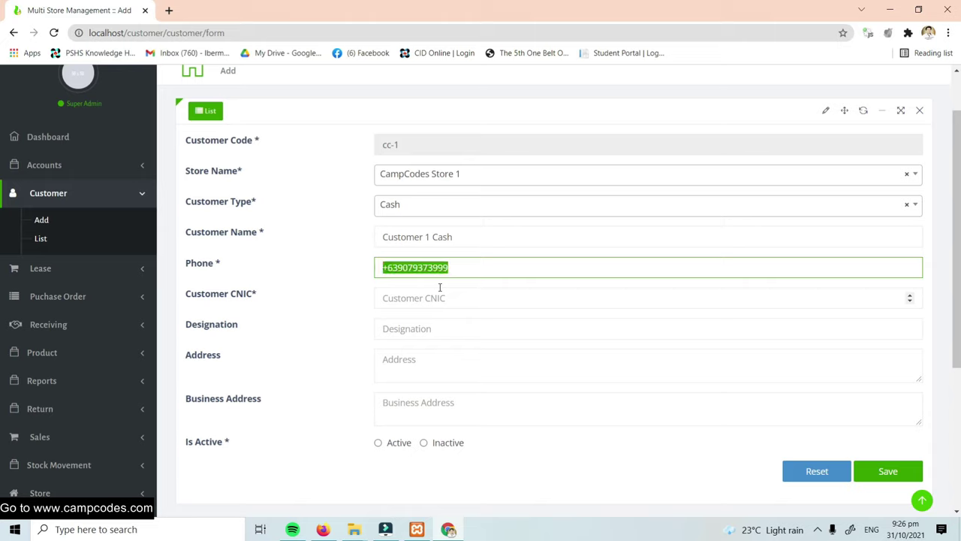
click(463, 297)
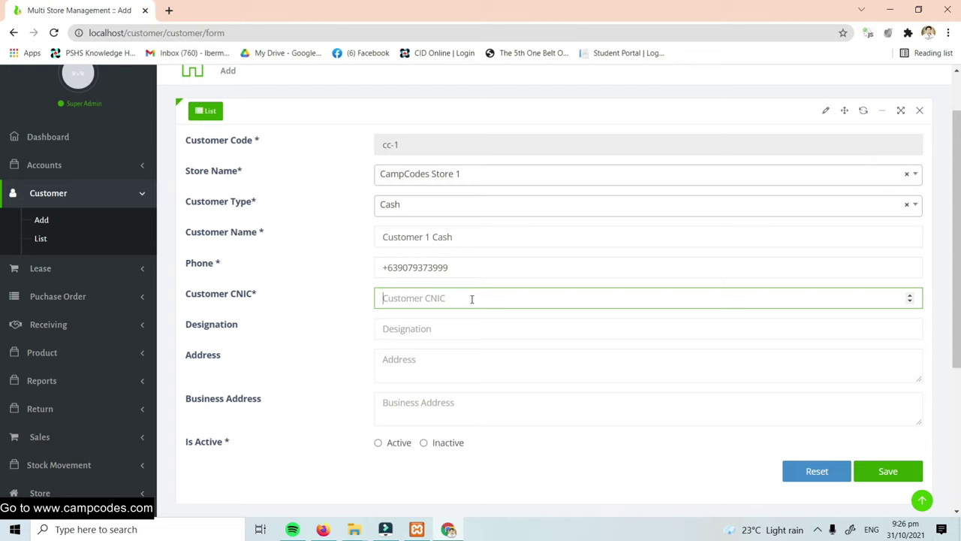
text(1232)
Set designation Owner and business address Phil, mark the customer Active, and save
click(466, 322)
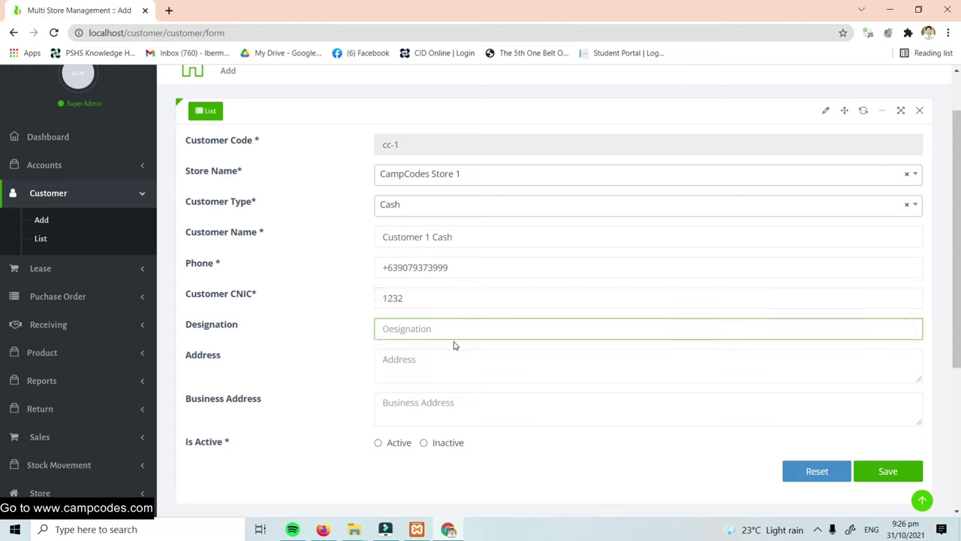
text(Owner)
key(Tab)
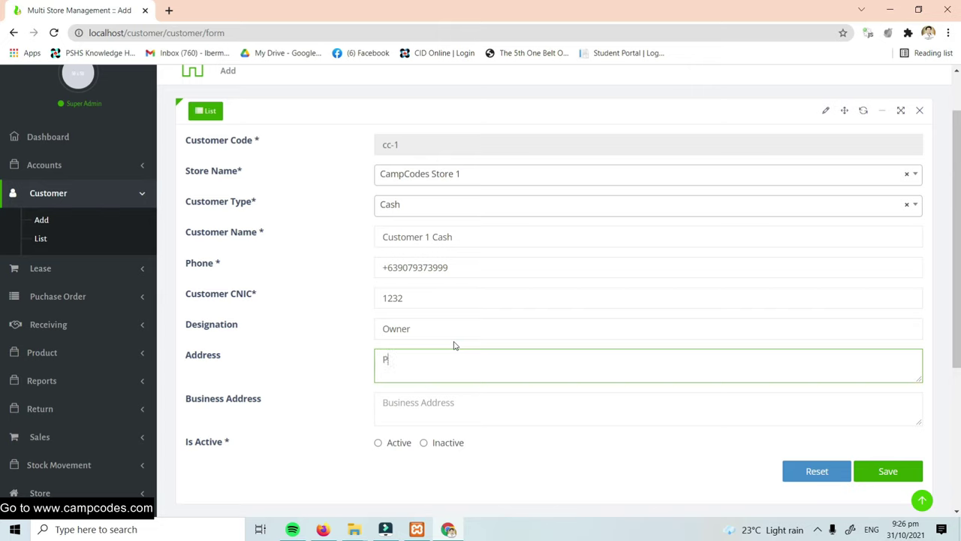
key(Tab)
scroll(480, 361, down, 1)
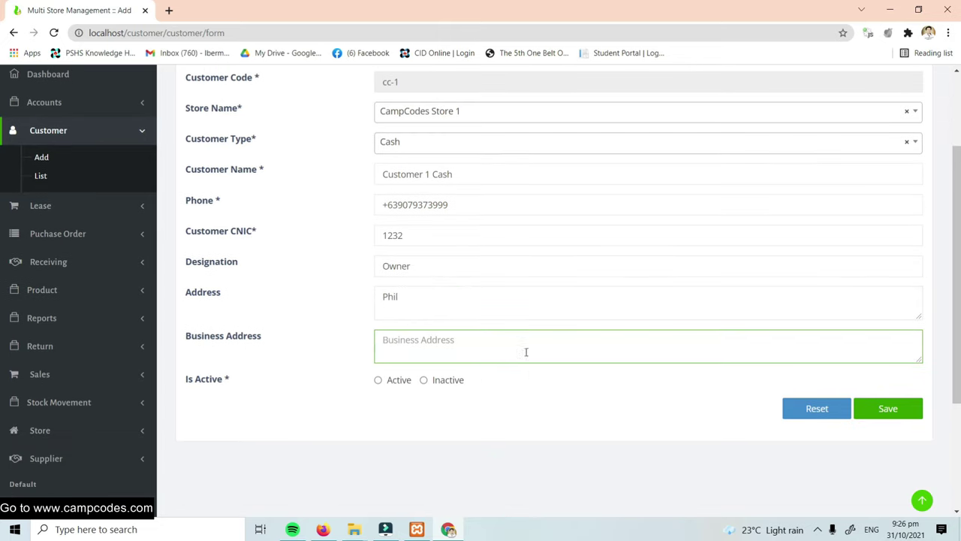
text(Phil)
click(377, 380)
scroll(518, 356, up, 1)
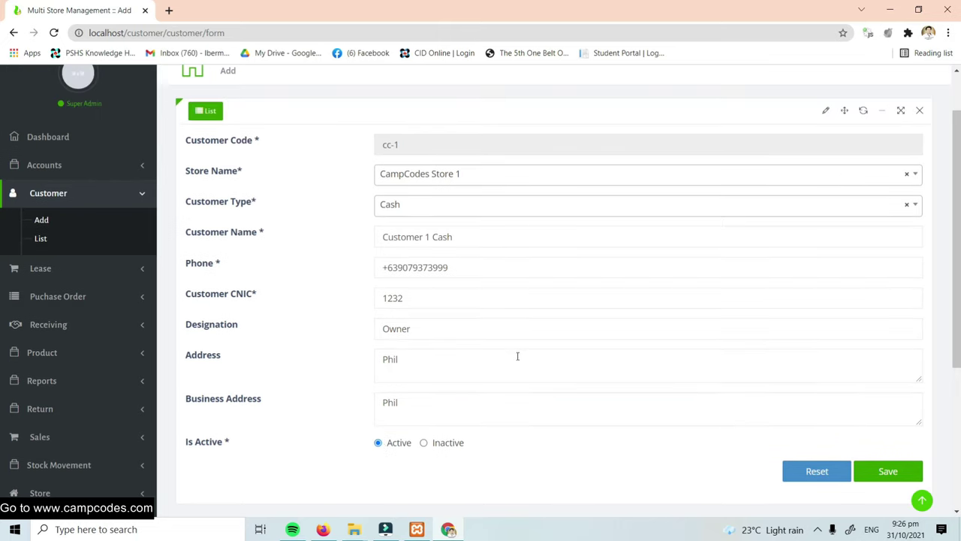
click(885, 471)
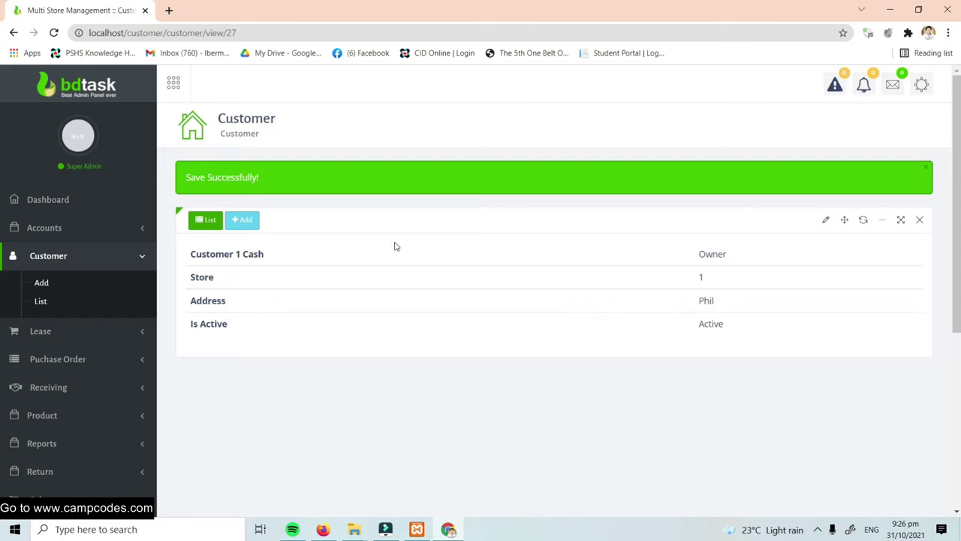
Start a new customer on CampCodes Store 2 with customer type Credit
click(245, 220)
click(472, 211)
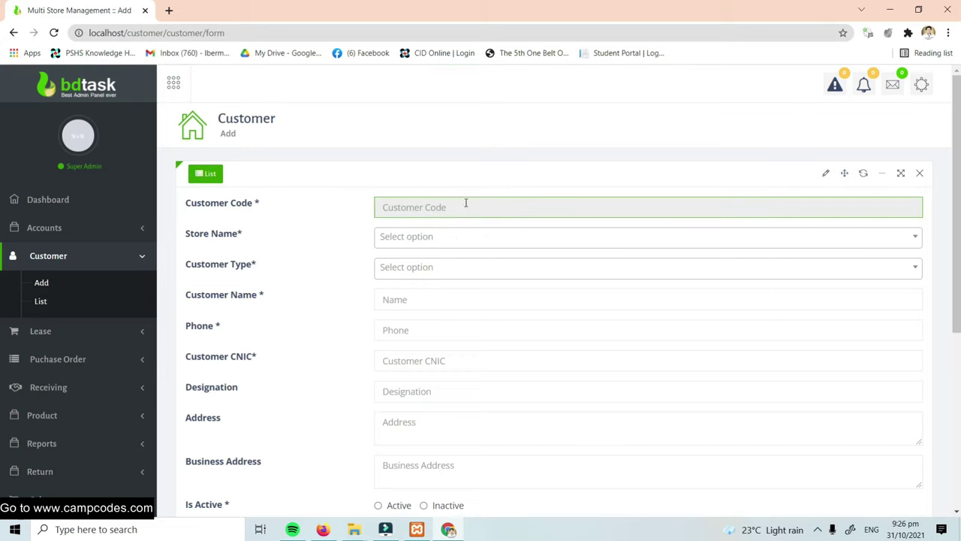
click(455, 236)
click(438, 302)
click(433, 268)
click(428, 332)
Edit the suggested customer name to 'Customer 2 Credit'
click(446, 301)
click(441, 326)
click(430, 299)
key(BackSpace)
key(BackSpace)
text(2 Cash)
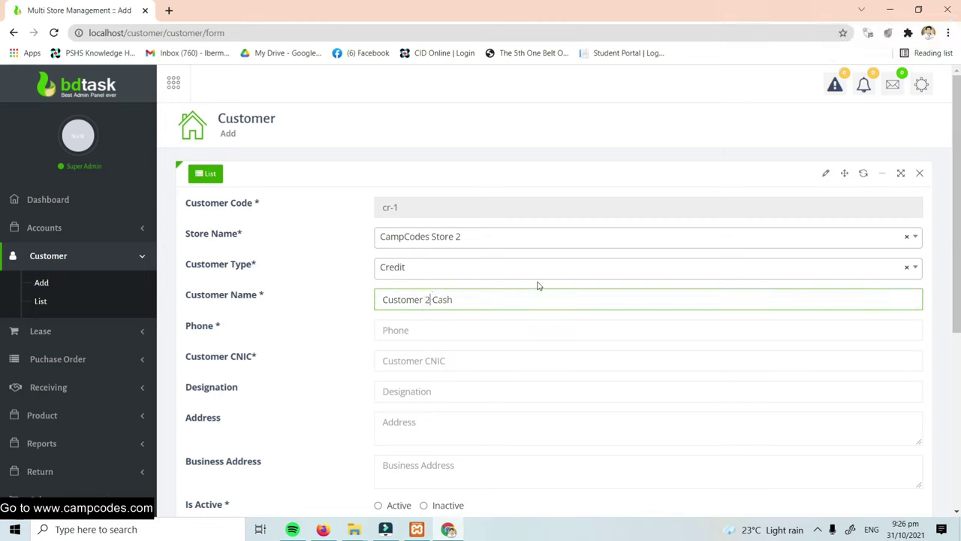
drag(483, 301, 429, 299)
text(Lease)
double_click(472, 302)
key(BackSpace)
Fill in the customer's phone number and CNIC
click(433, 327)
click(446, 361)
click(447, 368)
text(244)
scroll(476, 347, down, 1)
Set designation Manager and address Alaska, mark the customer active, and save
click(440, 326)
text(Manager)
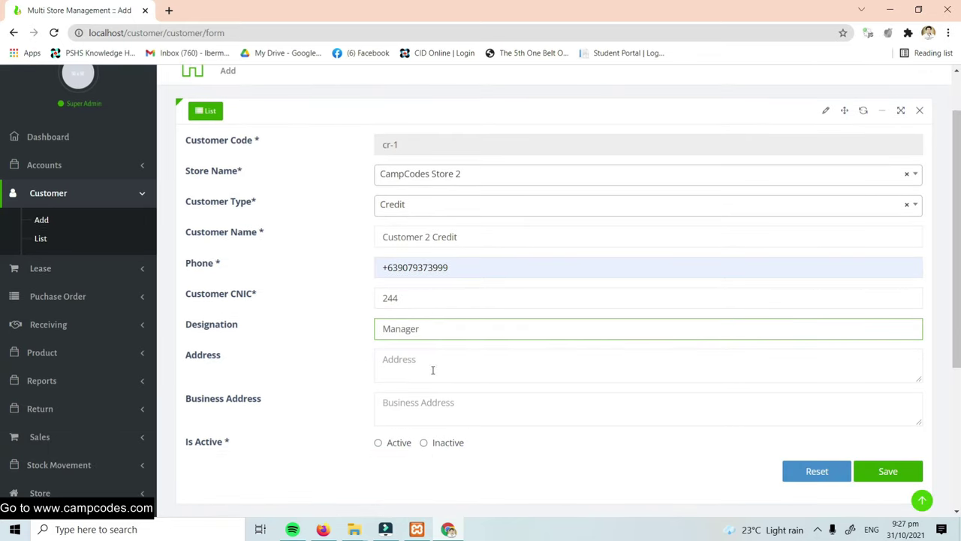
click(433, 369)
text(Alaska)
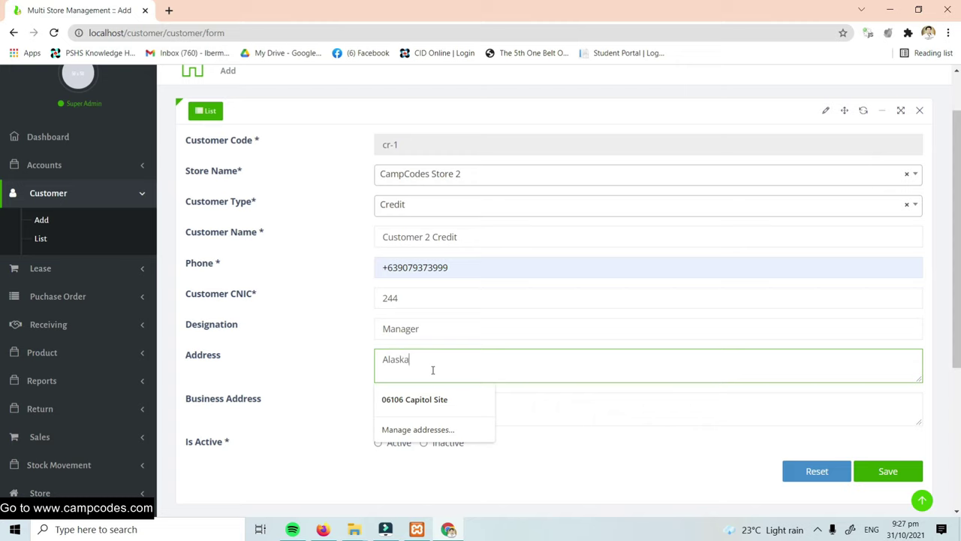
key(Tab)
text(A)
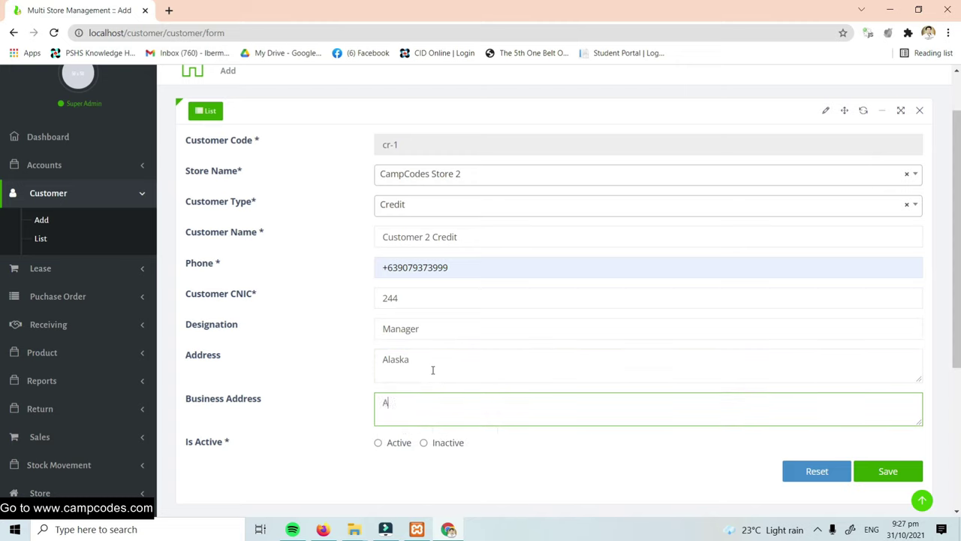
click(379, 443)
click(888, 471)
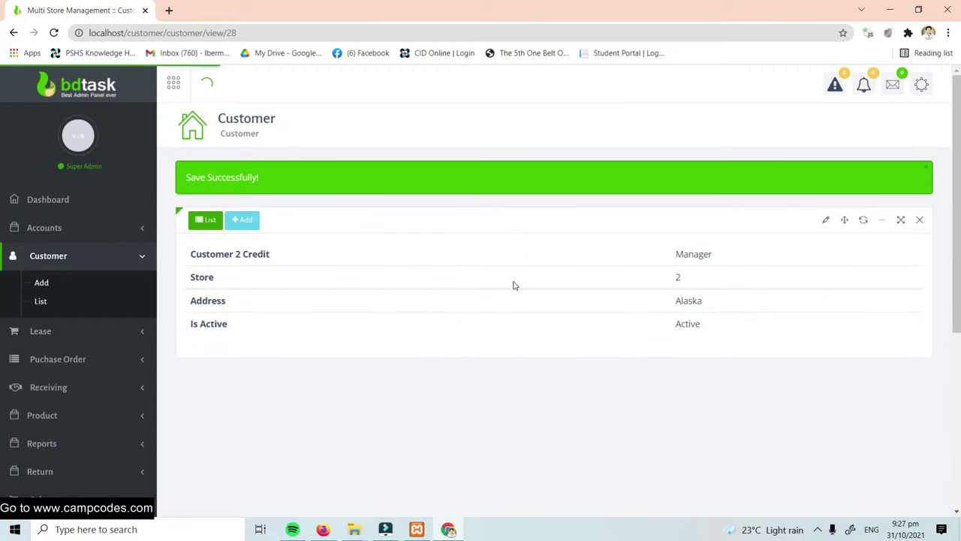
Open the product category list from the Product section of the sidebar
scroll(73, 422, down, 1)
scroll(73, 422, up, 2)
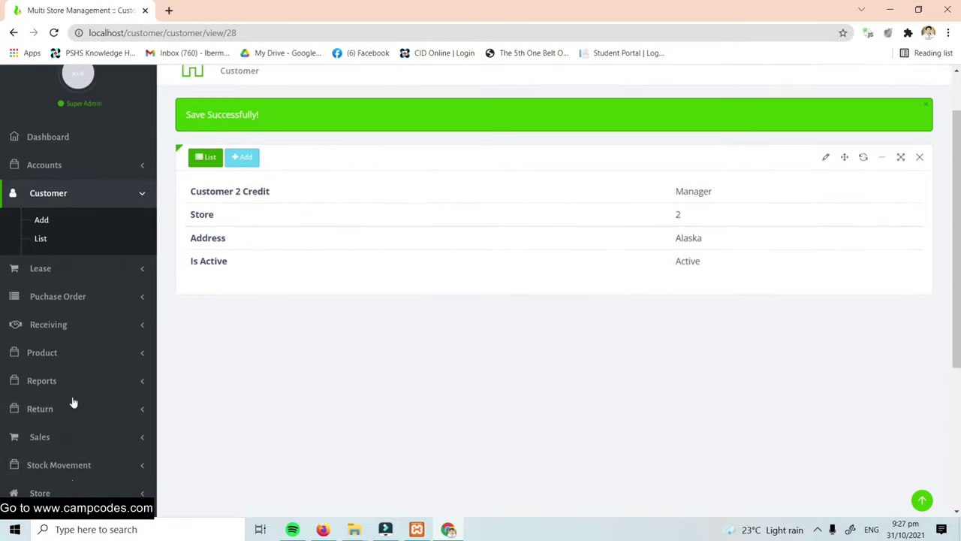
scroll(98, 390, down, 1)
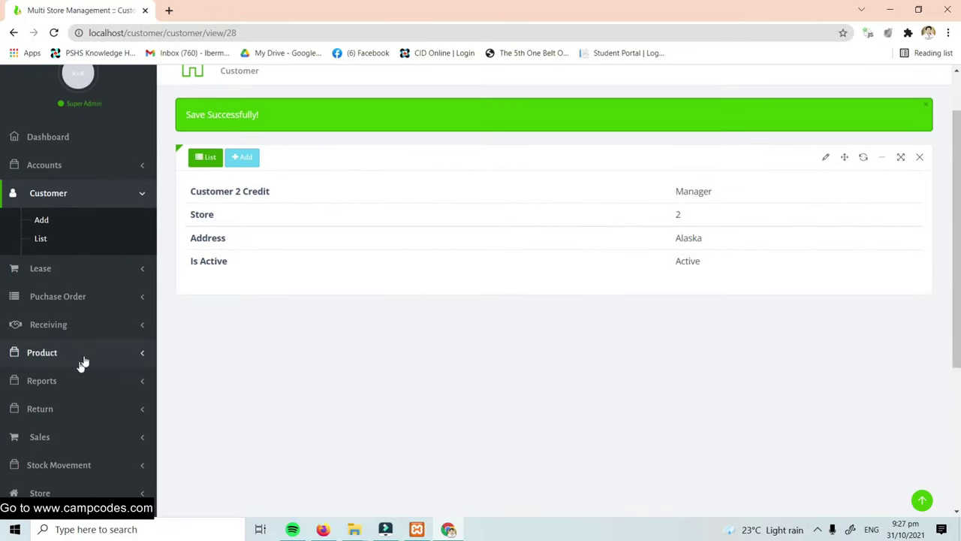
click(88, 327)
scroll(110, 354, up, 1)
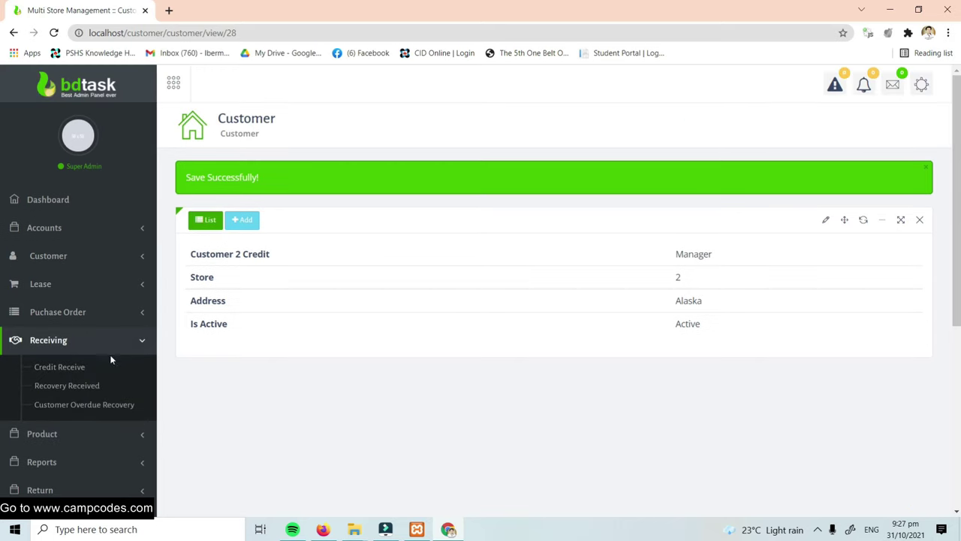
click(63, 432)
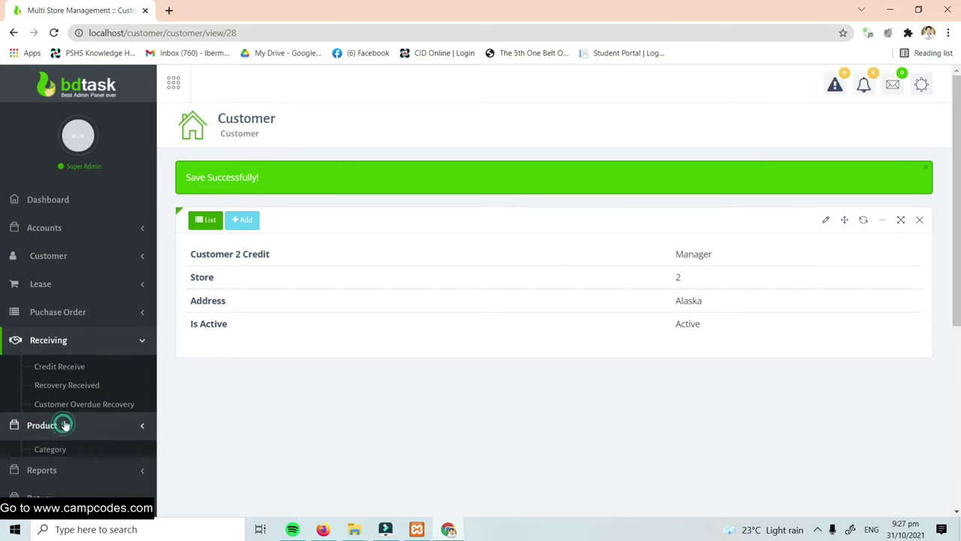
click(57, 396)
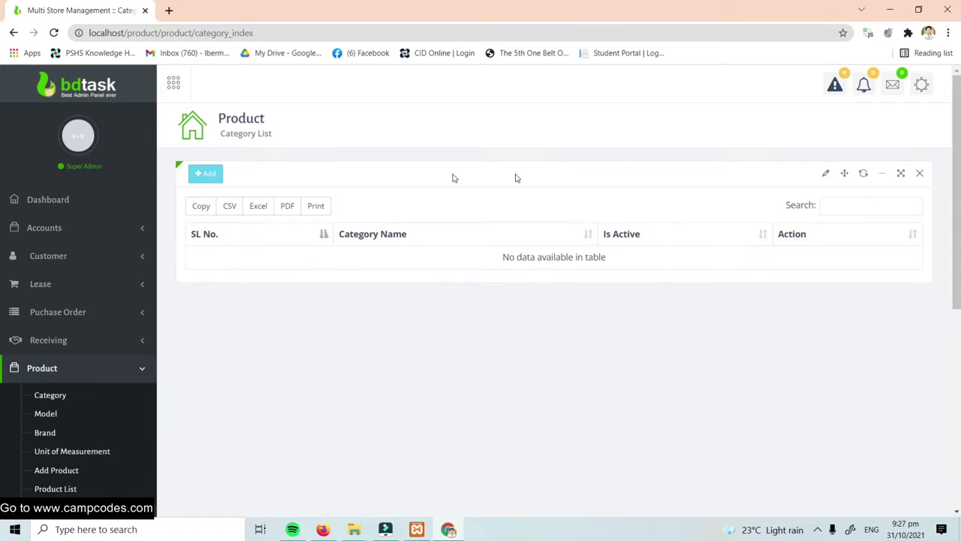
click(56, 396)
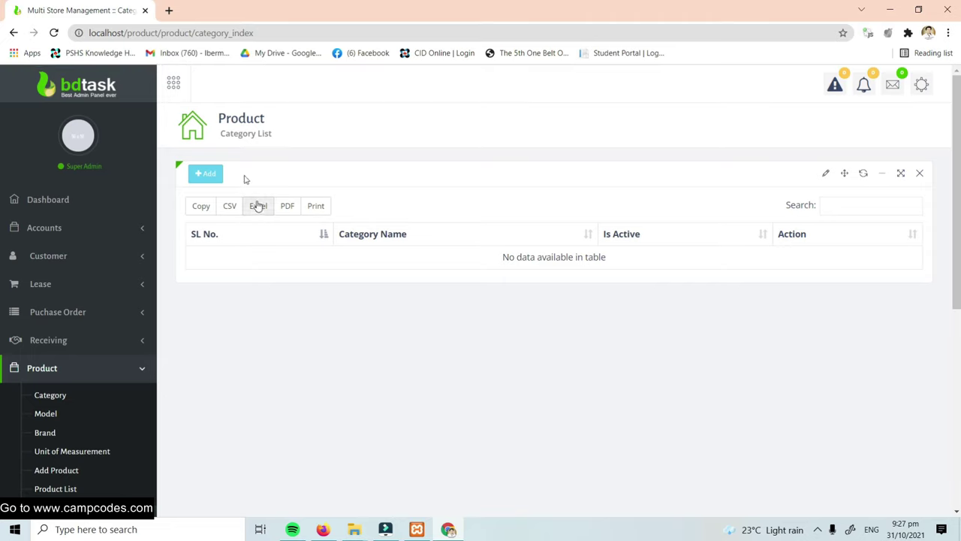
Add the Furniture and Diaper product categories
click(215, 176)
click(510, 210)
text(Furniture)
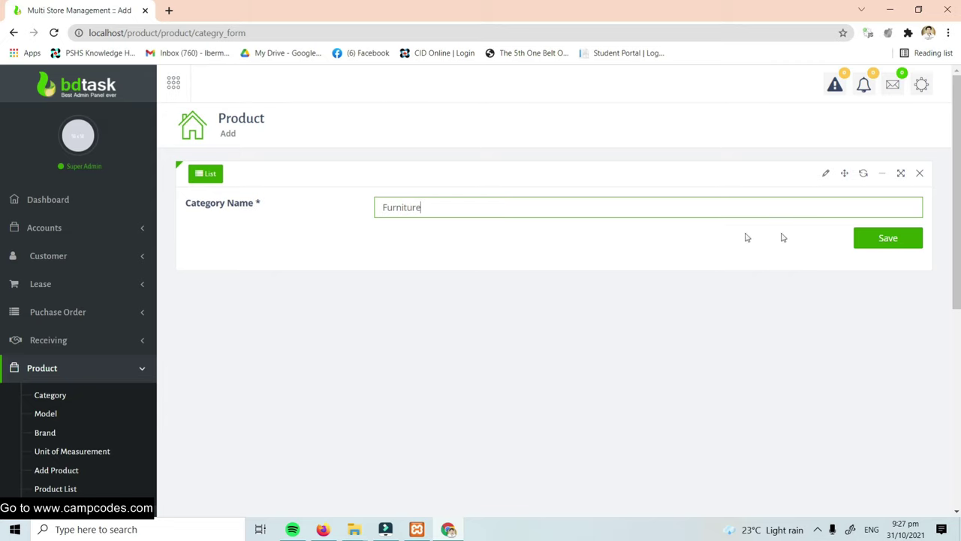
click(874, 239)
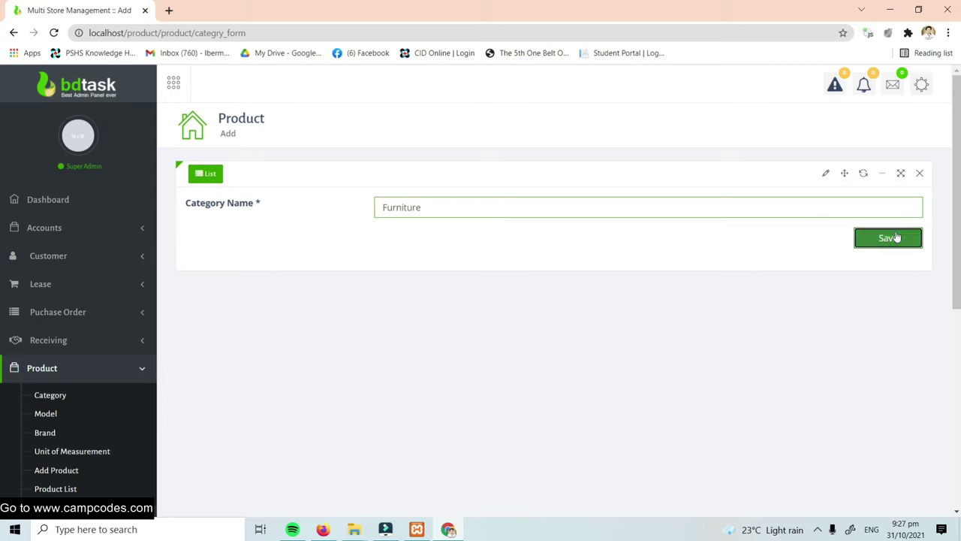
click(203, 219)
click(489, 214)
text(Diaper)
click(886, 238)
Add the Softdrinks and Beverages product categories
click(197, 223)
click(476, 208)
text(Softdrinks)
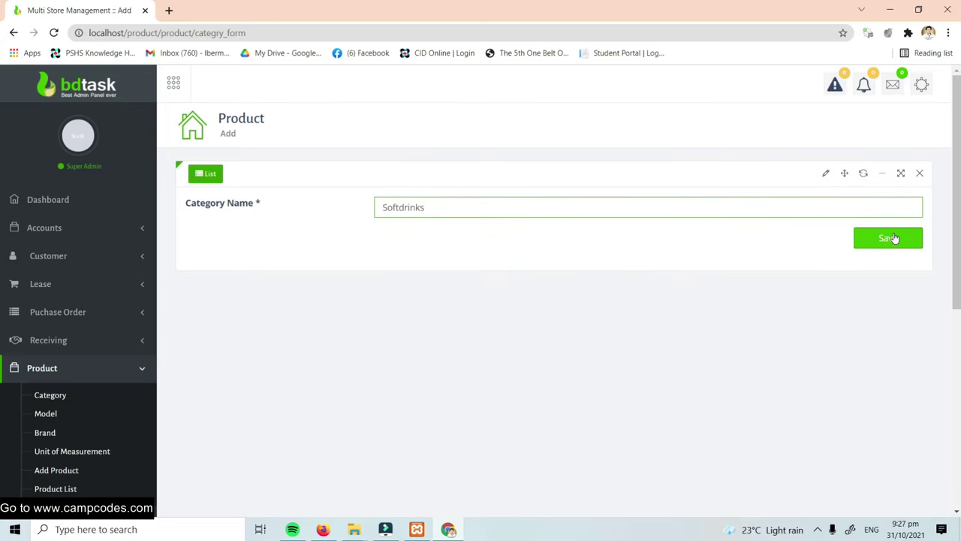
click(878, 237)
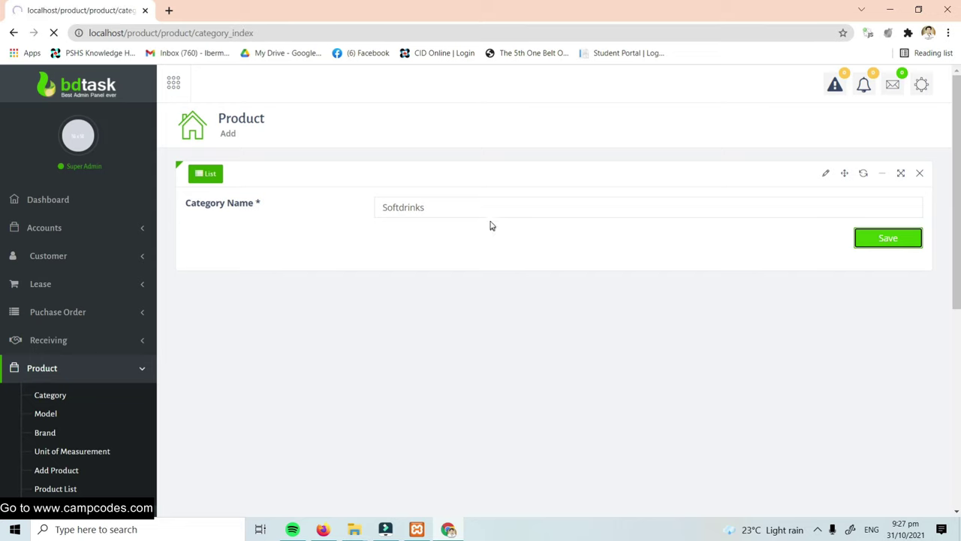
click(205, 219)
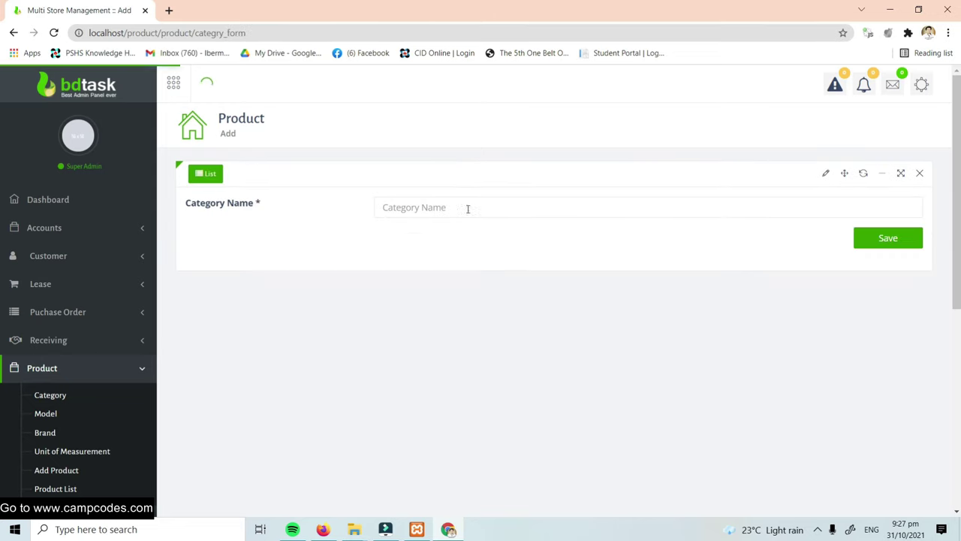
click(503, 209)
text(B)
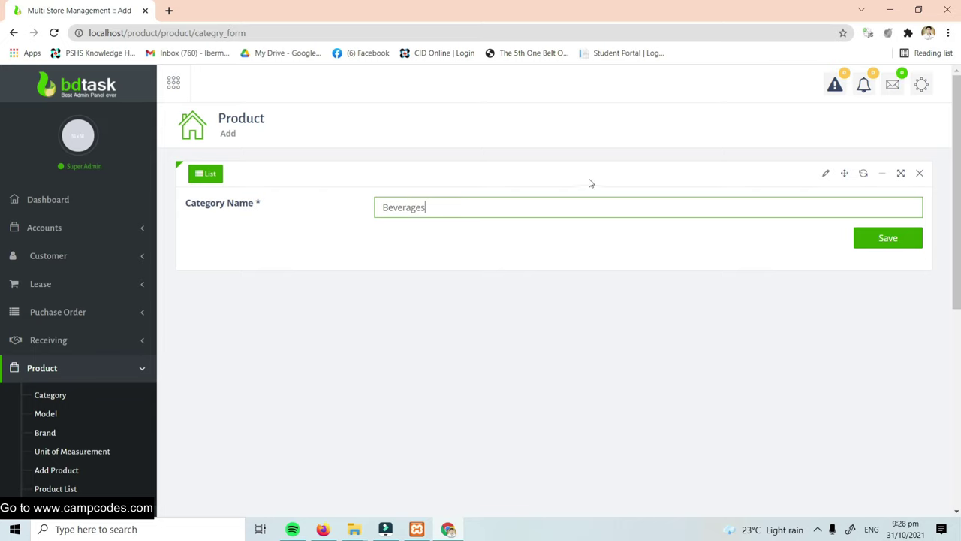
text(everages)
click(871, 238)
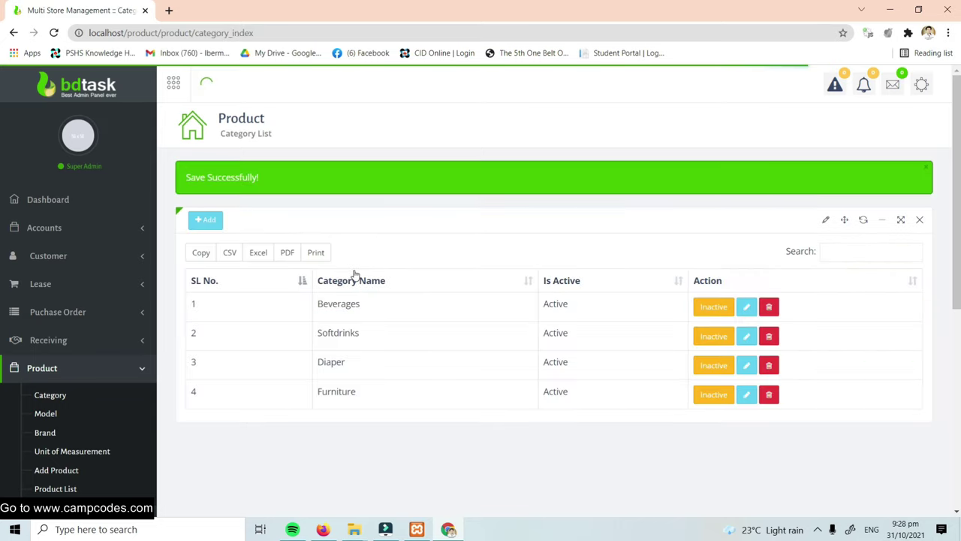
scroll(263, 301, down, 1)
Add a product model named None in the model list
click(41, 352)
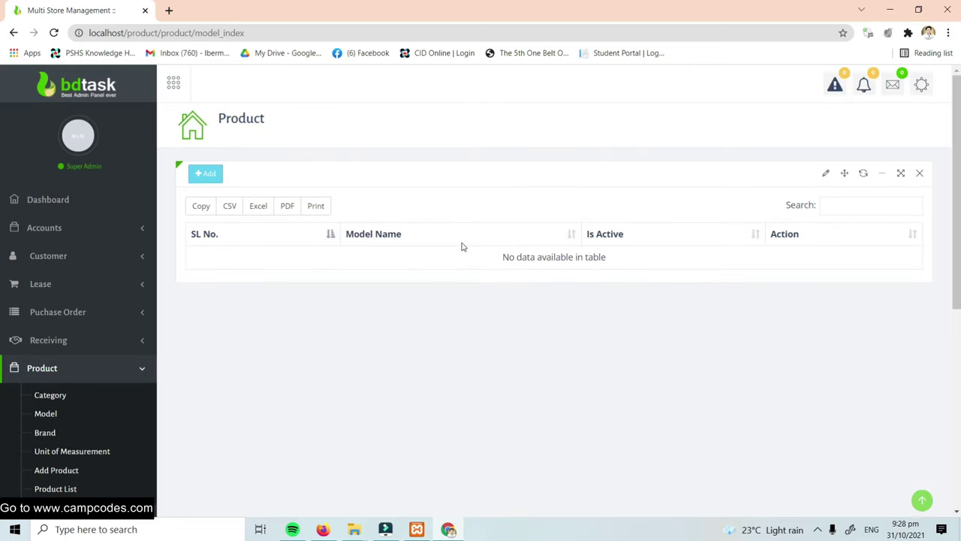
click(210, 177)
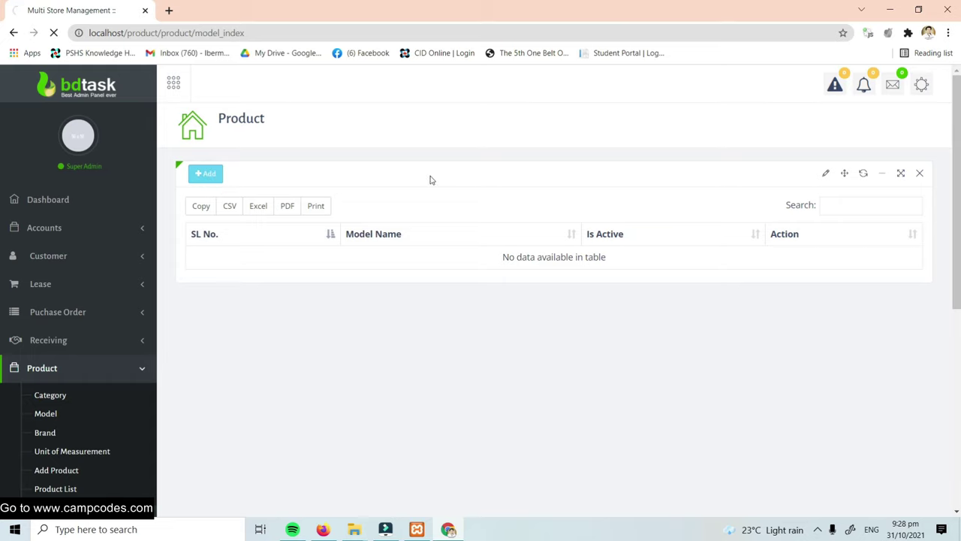
click(439, 208)
text(None)
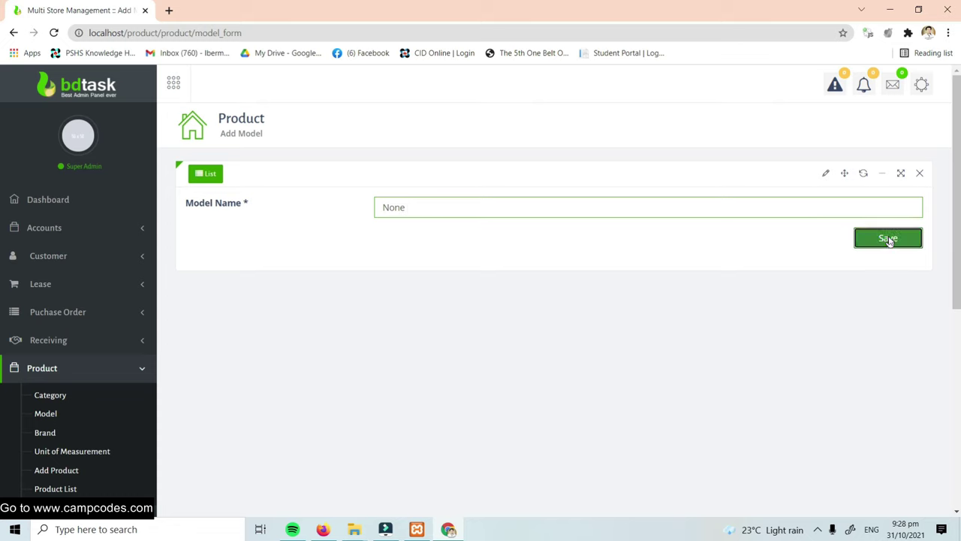
click(887, 238)
Go back to the product category list
scroll(518, 197, down, 1)
scroll(518, 197, up, 1)
scroll(358, 277, down, 1)
scroll(97, 382, up, 1)
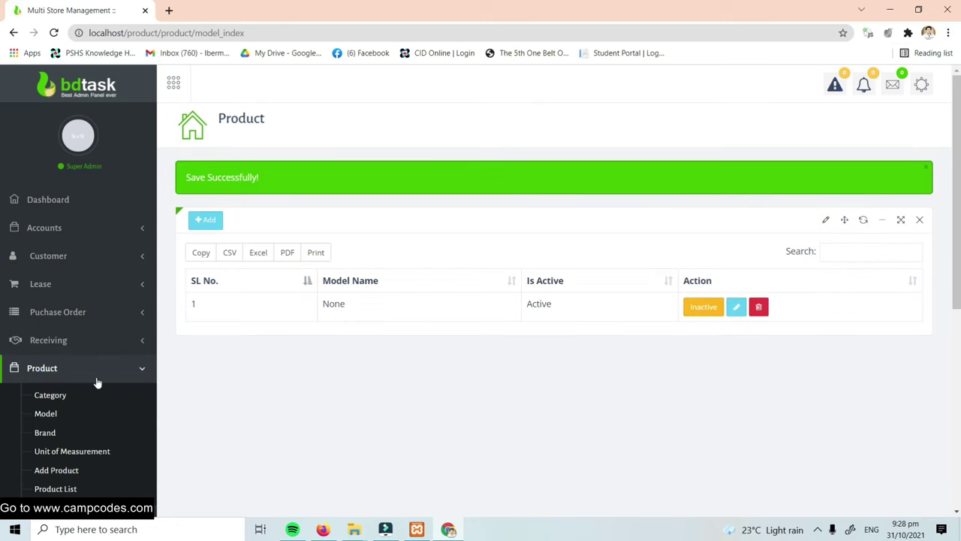
click(49, 396)
scroll(385, 229, down, 1)
scroll(371, 221, up, 1)
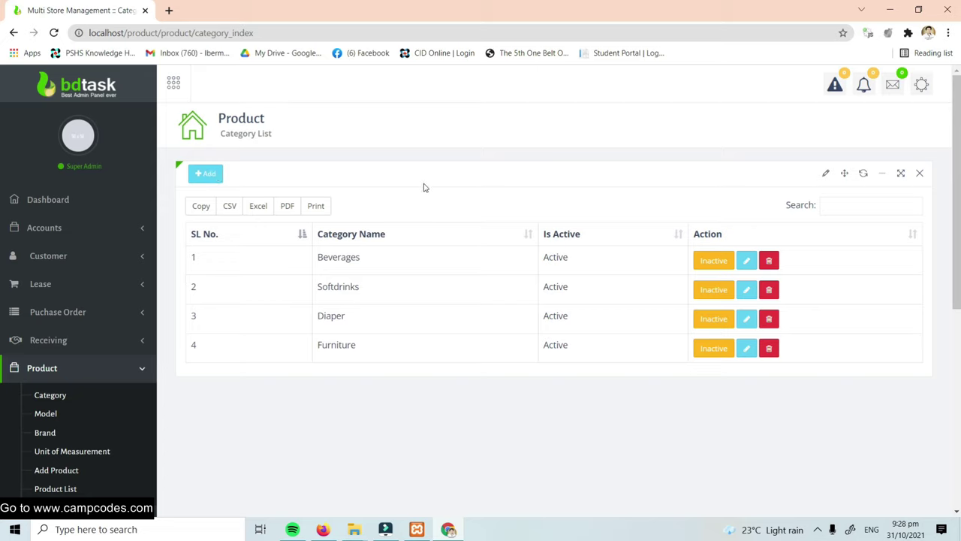
Add the Refrigerator and TV product categories
click(207, 175)
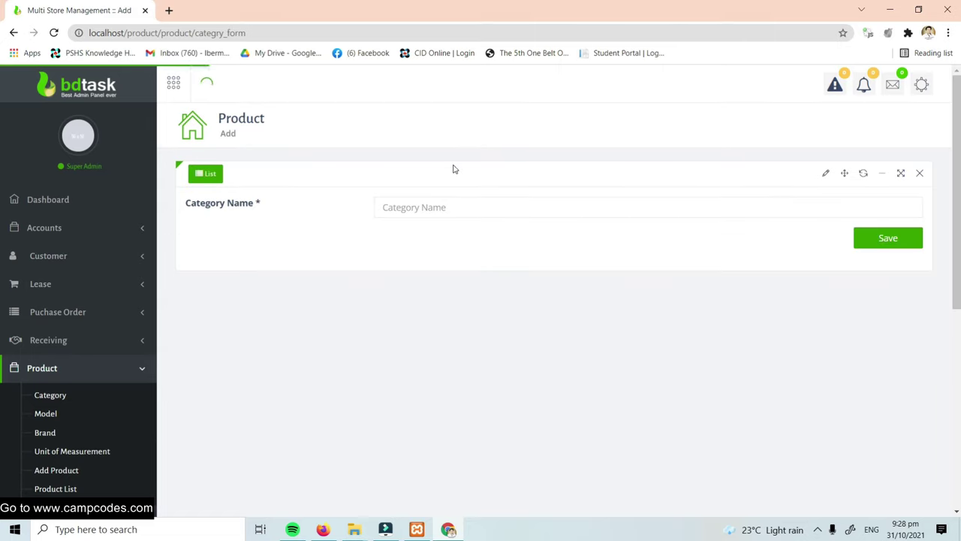
click(462, 209)
text(Refrigerator)
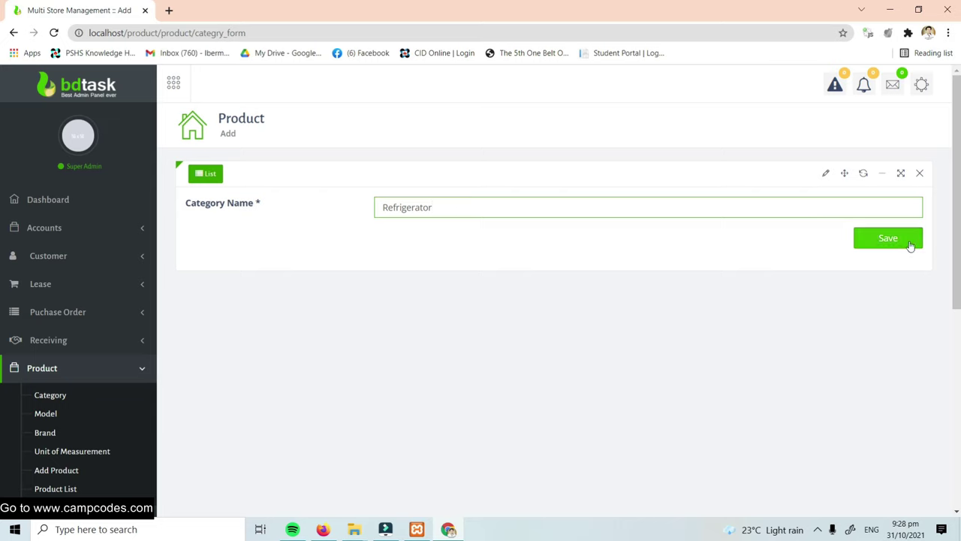
click(884, 239)
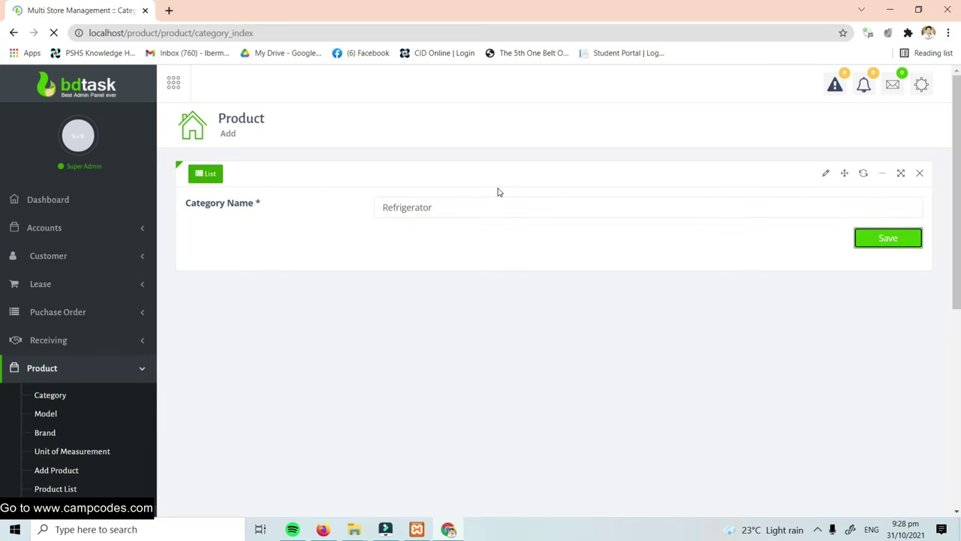
click(205, 219)
click(405, 214)
text(TV)
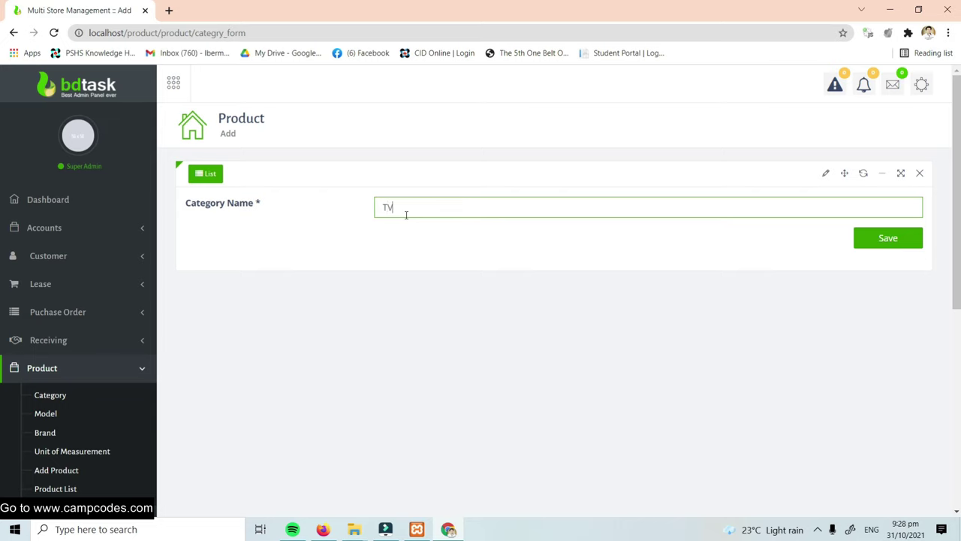
click(886, 238)
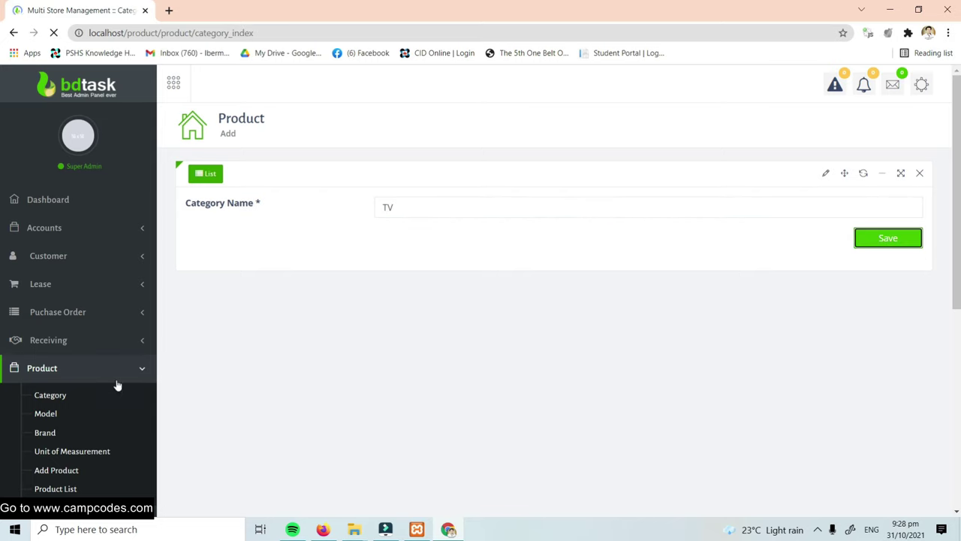
click(56, 415)
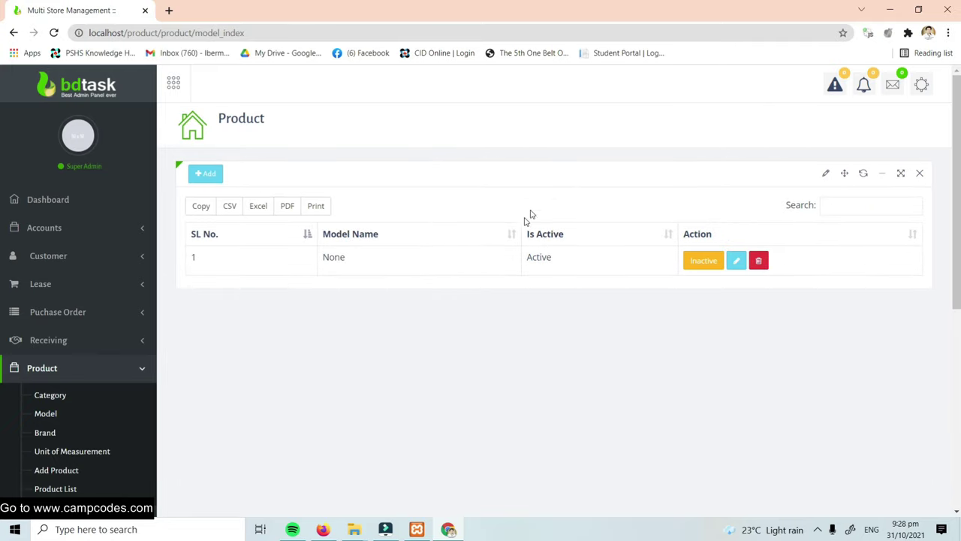
Add the product models Samsung S90 and P 53
click(208, 173)
click(498, 212)
text(Samsung S90)
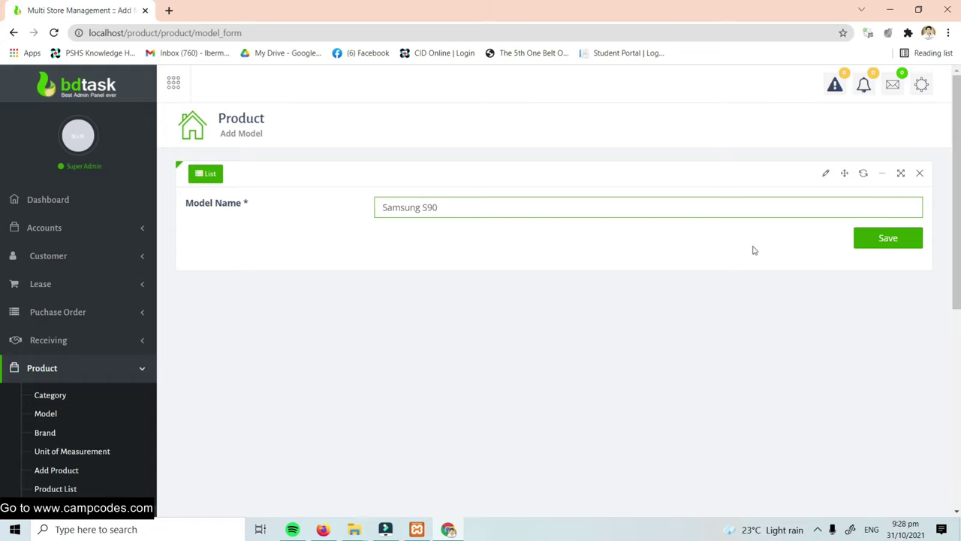
click(886, 237)
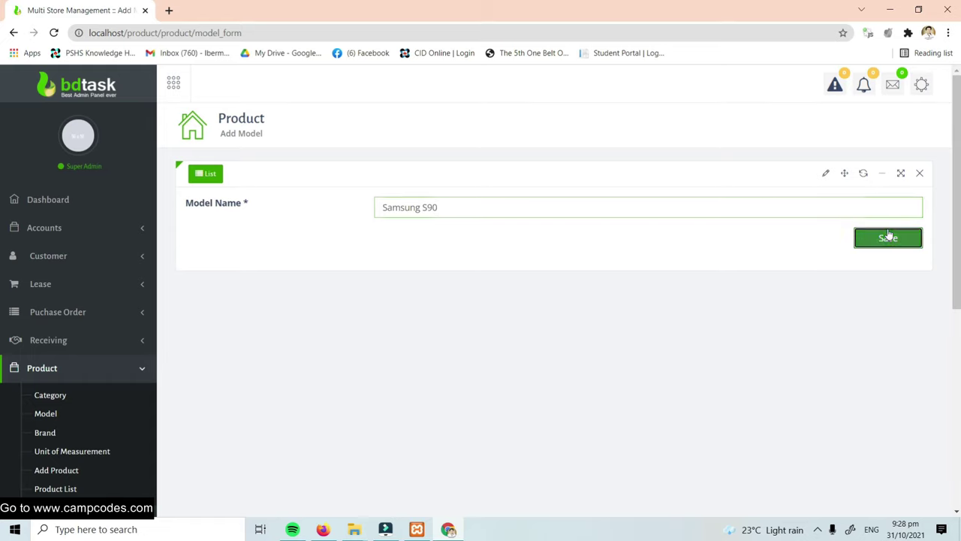
click(199, 218)
click(471, 208)
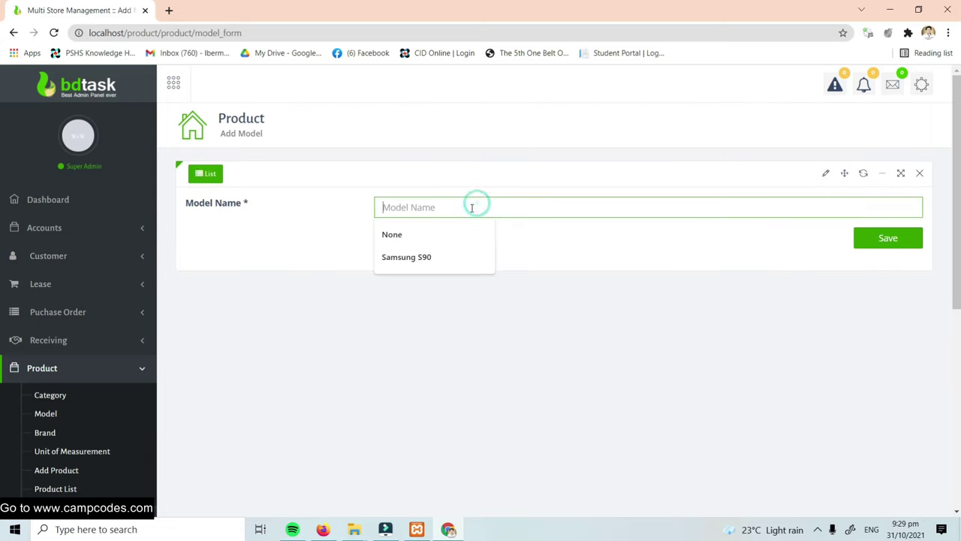
text(P 53)
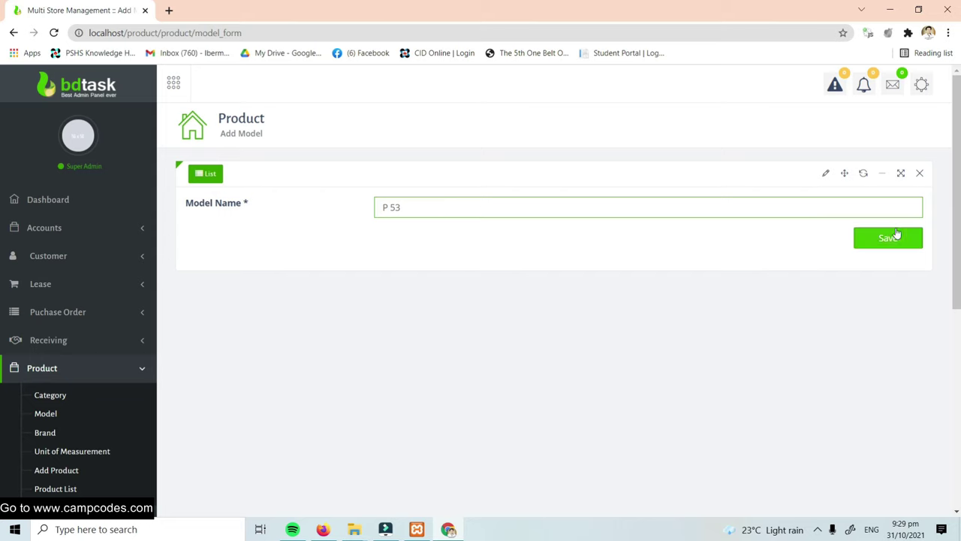
click(883, 238)
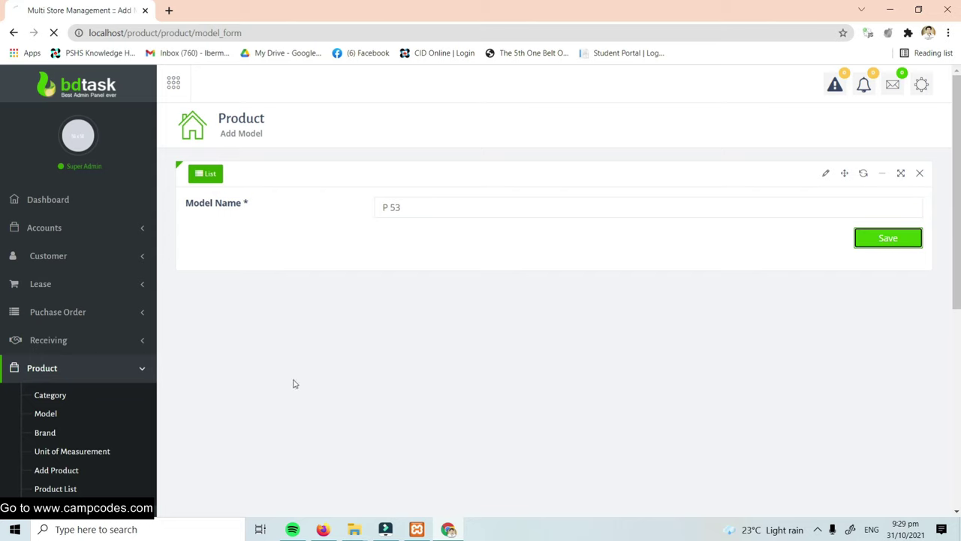
click(46, 433)
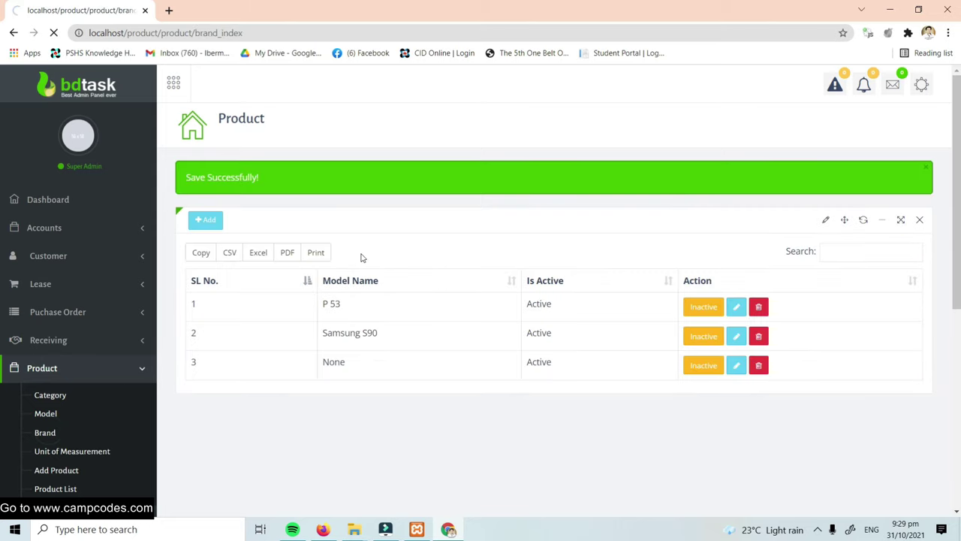
Add the product brands Panasonic and Samsung
click(208, 177)
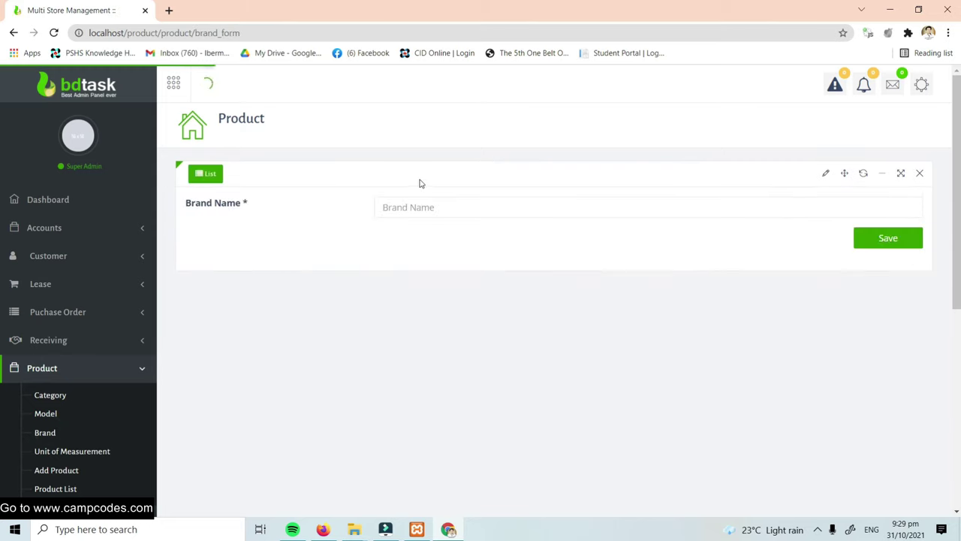
click(415, 208)
text(Pri)
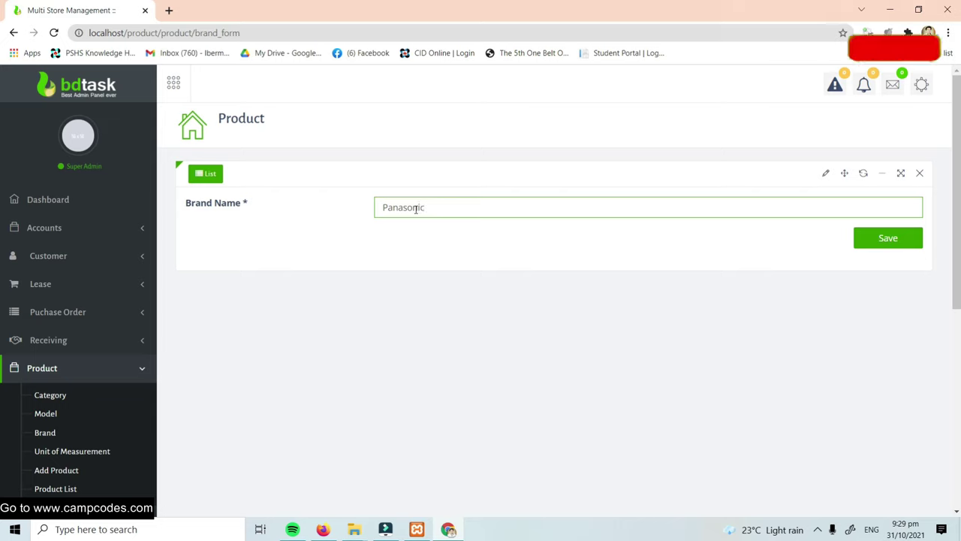
click(886, 239)
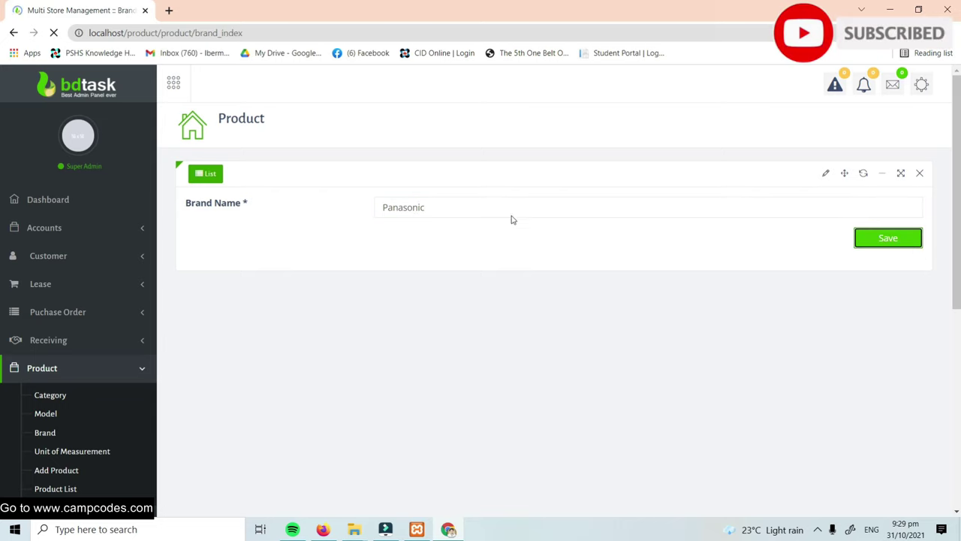
click(213, 220)
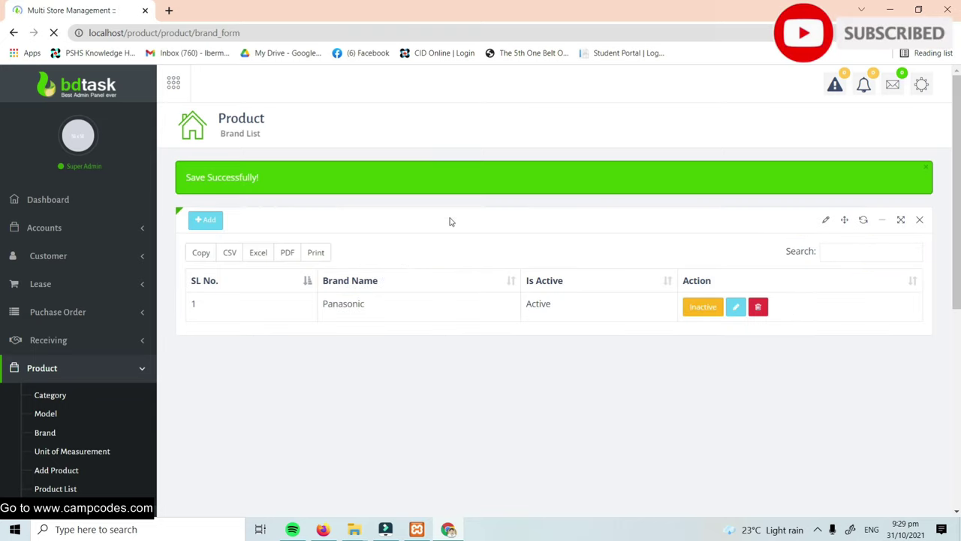
click(485, 213)
text(Samsung)
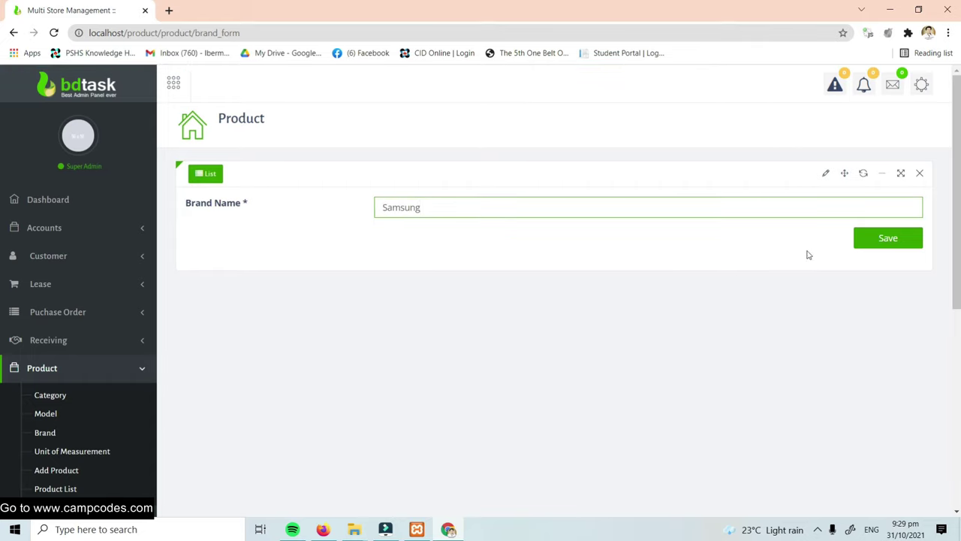
click(903, 241)
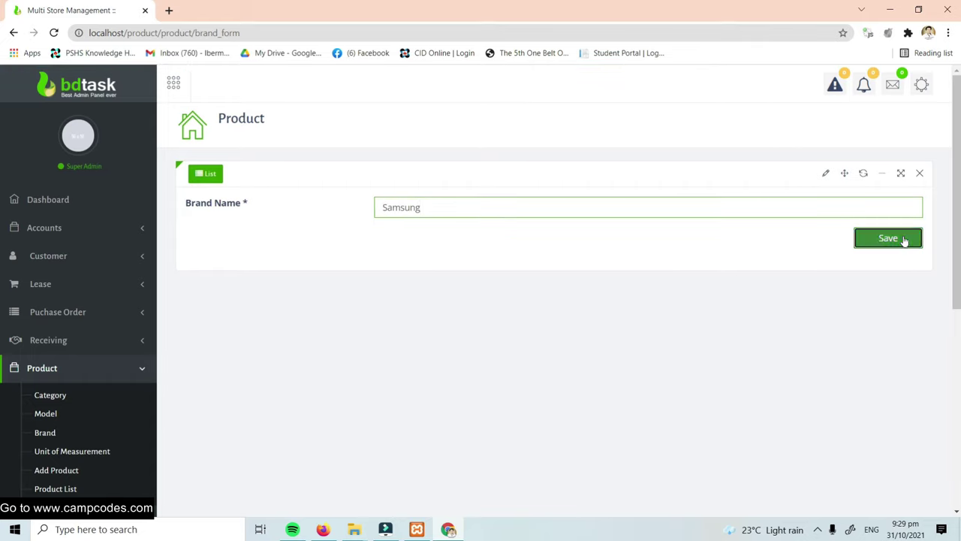
scroll(225, 350, down, 1)
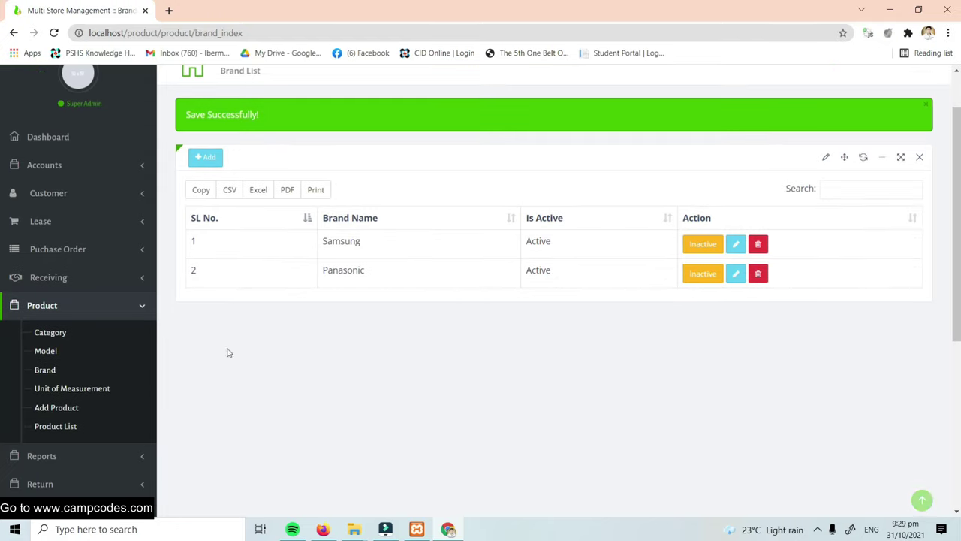
click(63, 389)
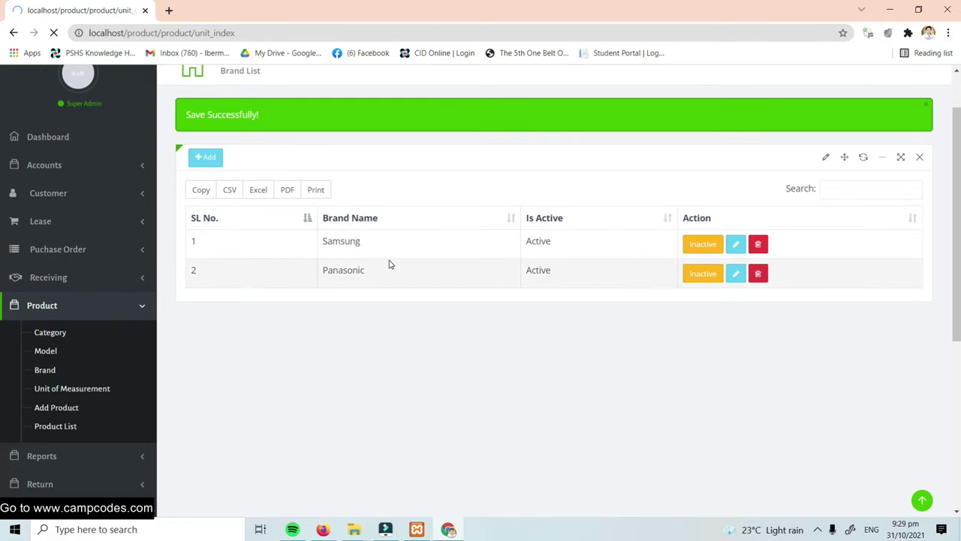
Add a unit of measurement named Pc
click(210, 175)
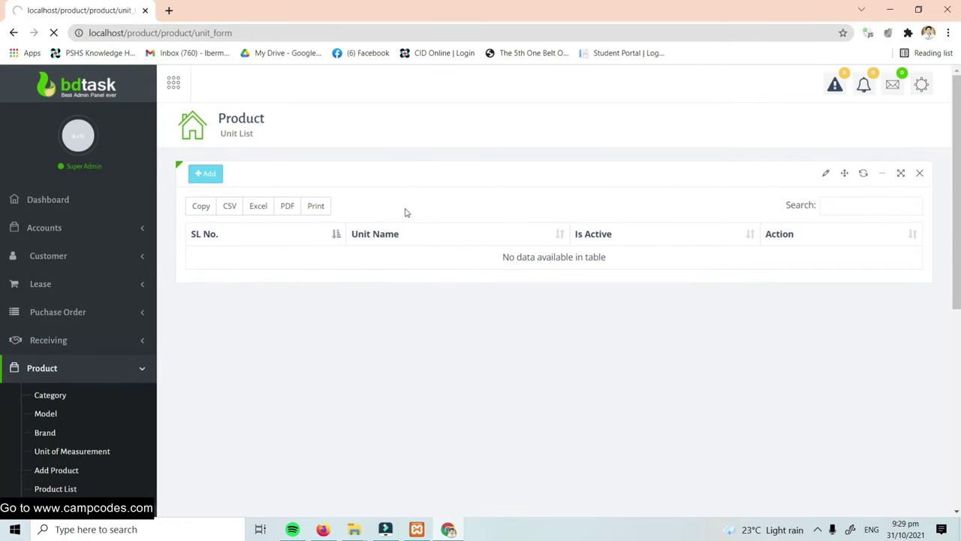
click(428, 204)
text(Pi)
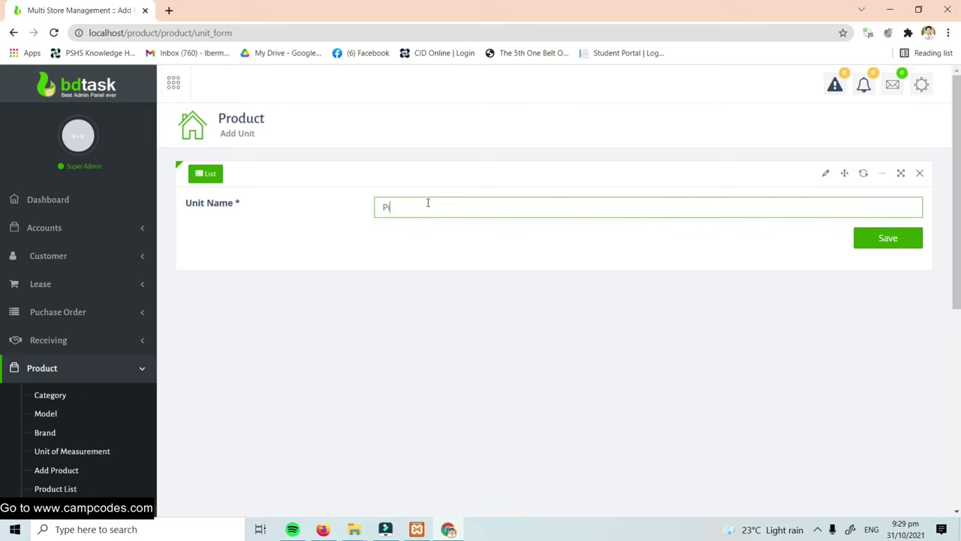
click(906, 238)
click(886, 238)
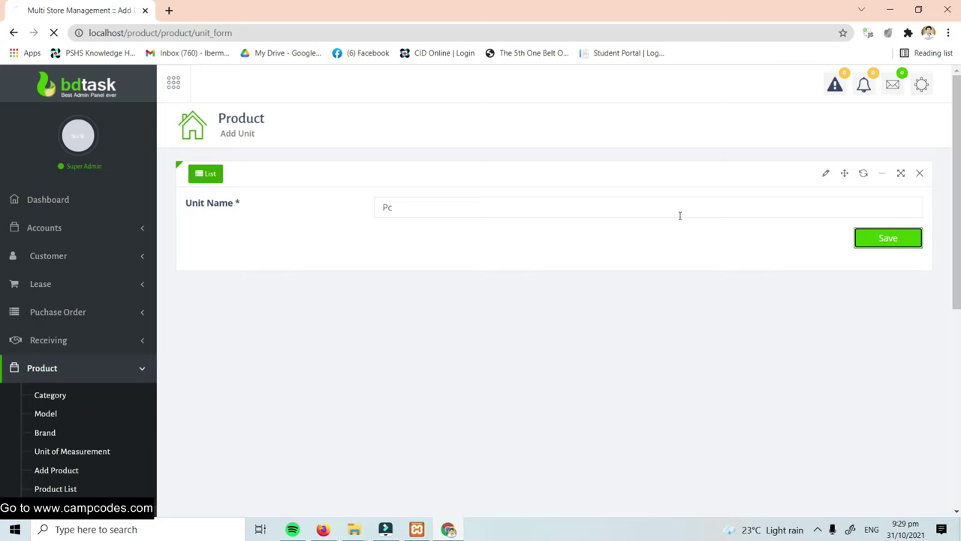
scroll(624, 262, down, 3)
scroll(595, 264, up, 3)
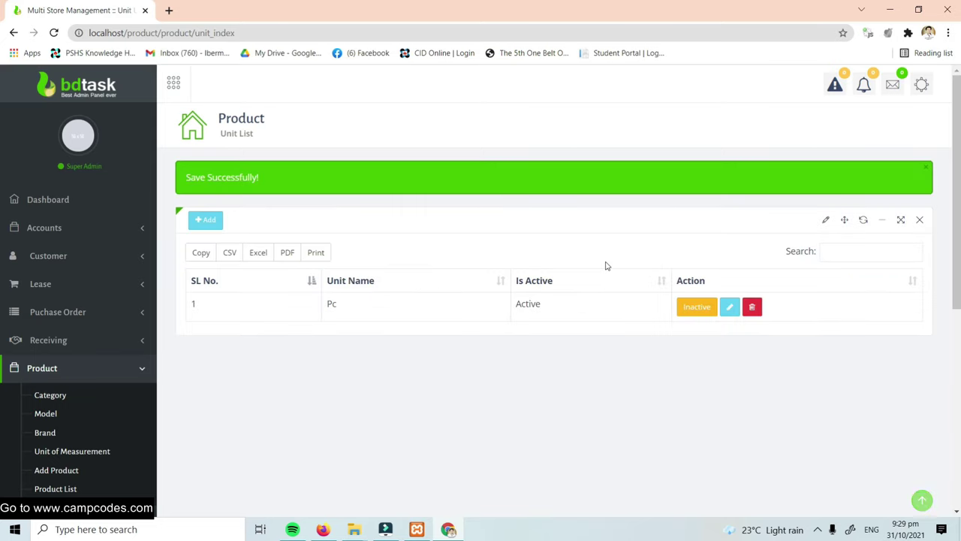
scroll(475, 284, down, 2)
scroll(472, 268, up, 2)
scroll(461, 270, down, 2)
scroll(457, 272, up, 1)
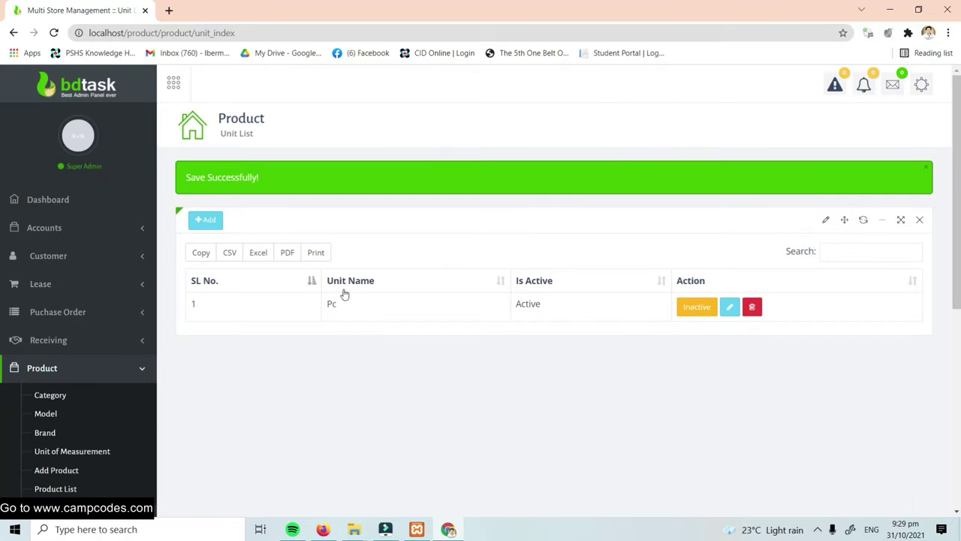
Rename the Pc unit to Pcs and return to the unit list
click(736, 310)
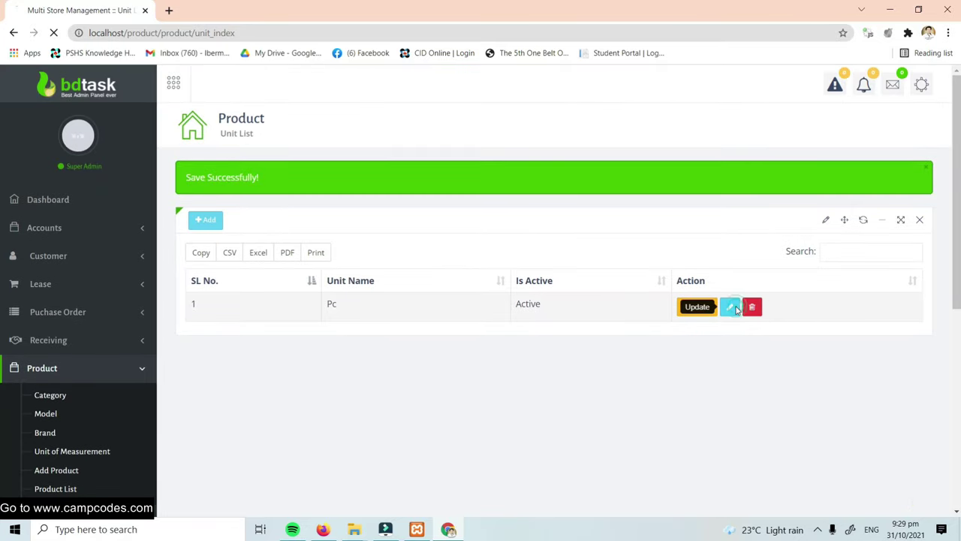
click(418, 212)
text(s)
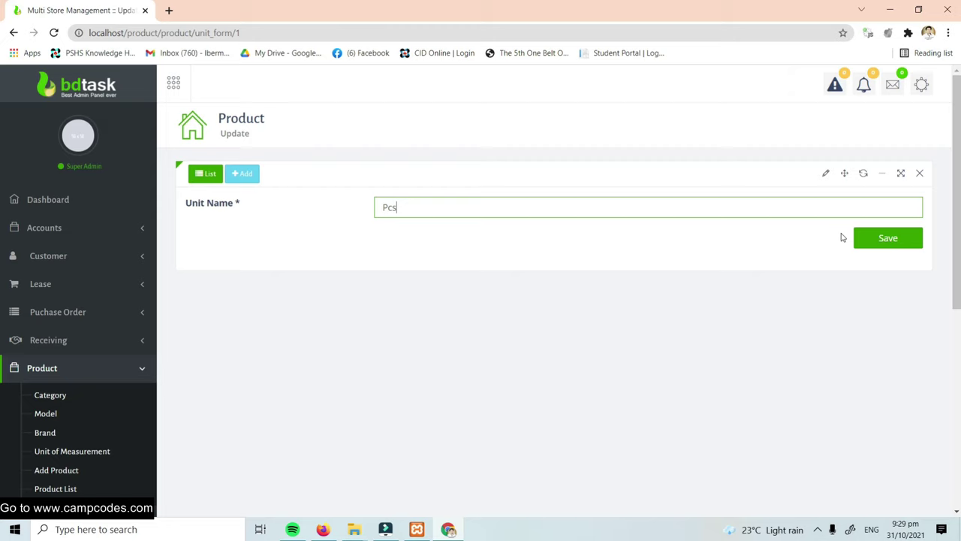
click(860, 237)
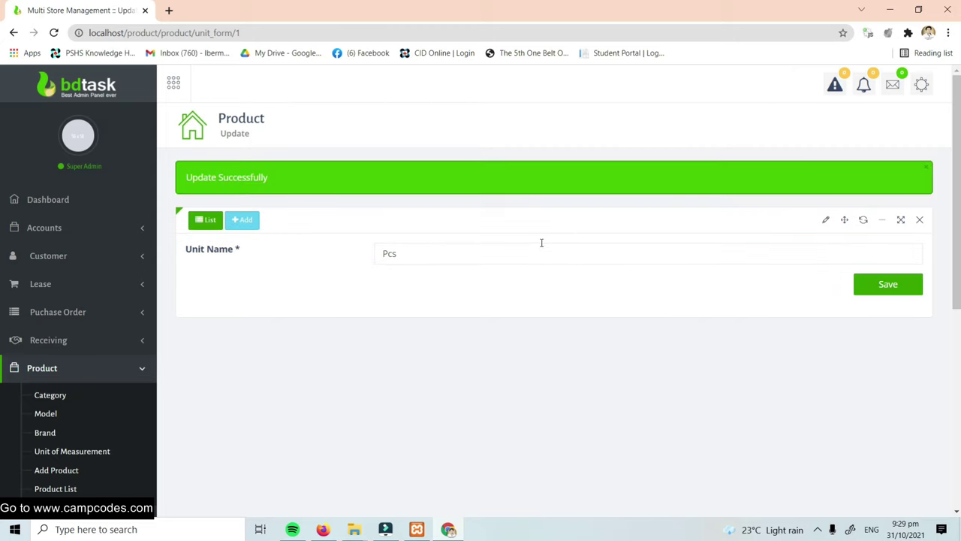
scroll(90, 376, down, 1)
click(83, 389)
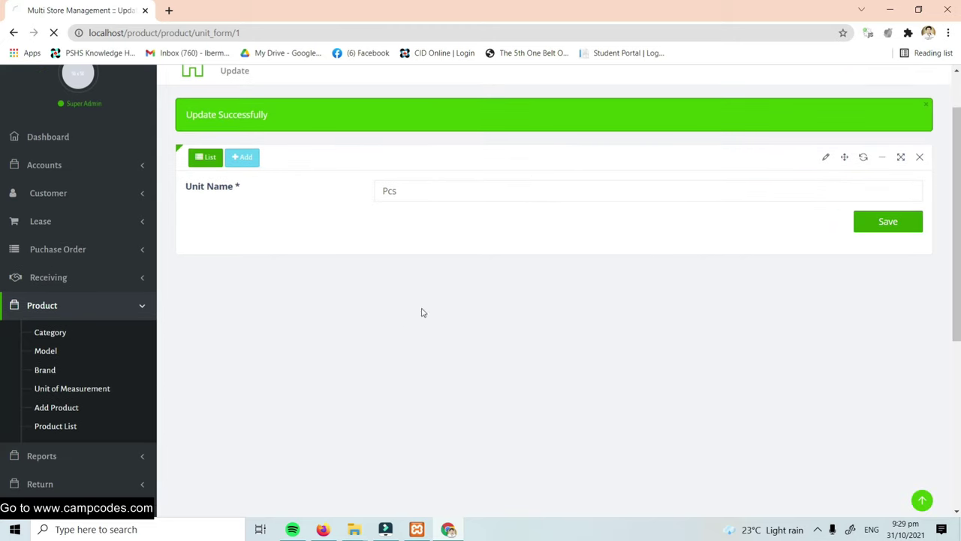
scroll(120, 360, down, 2)
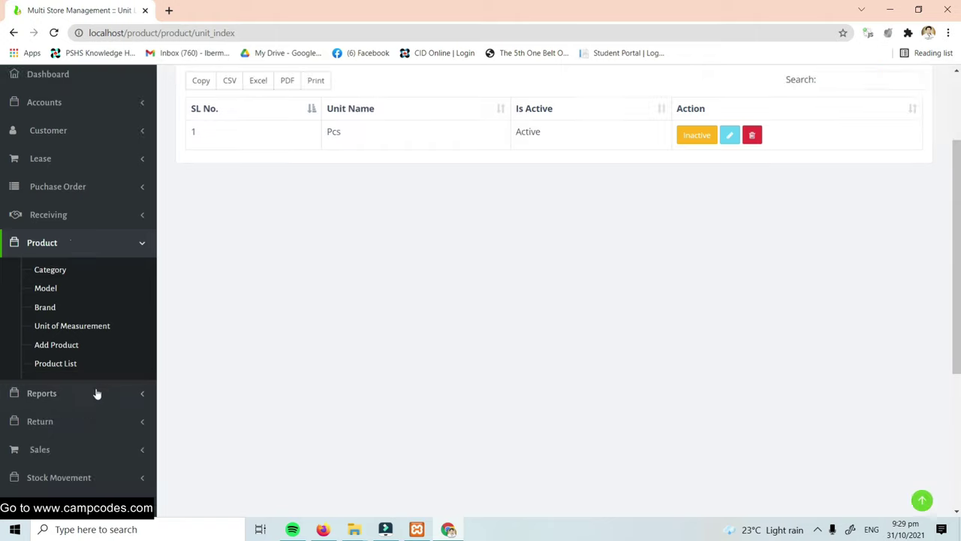
Start a new product with category Refrigerator
click(62, 342)
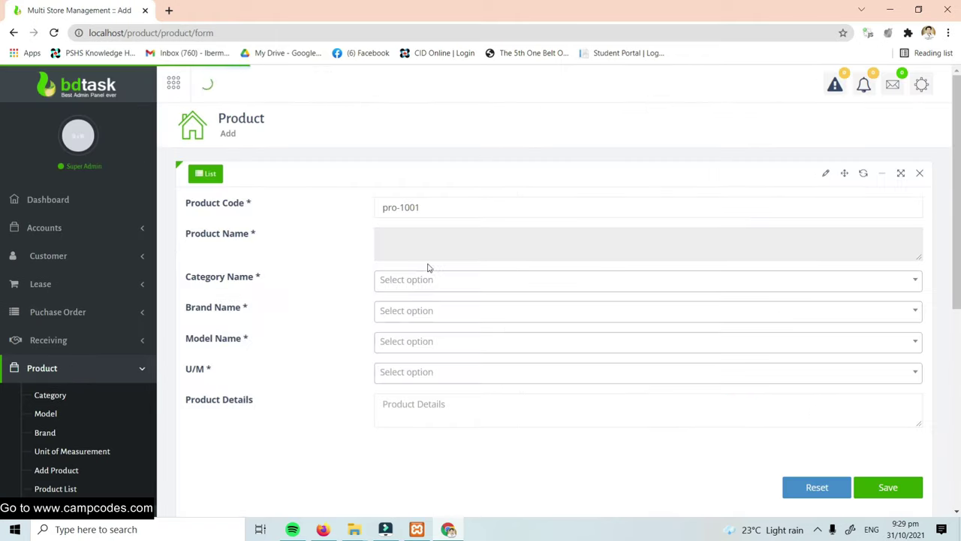
click(452, 241)
scroll(446, 258, down, 3)
scroll(446, 253, up, 3)
click(444, 250)
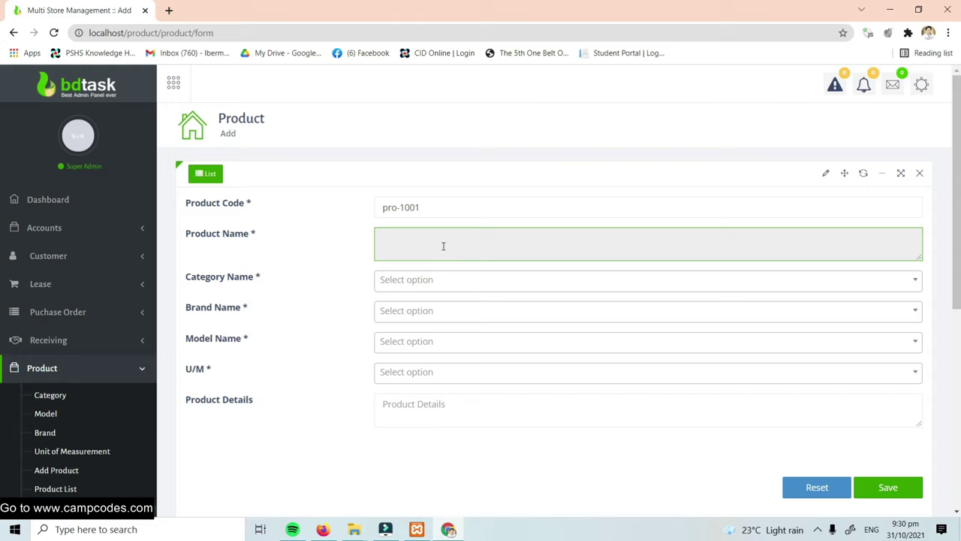
click(438, 280)
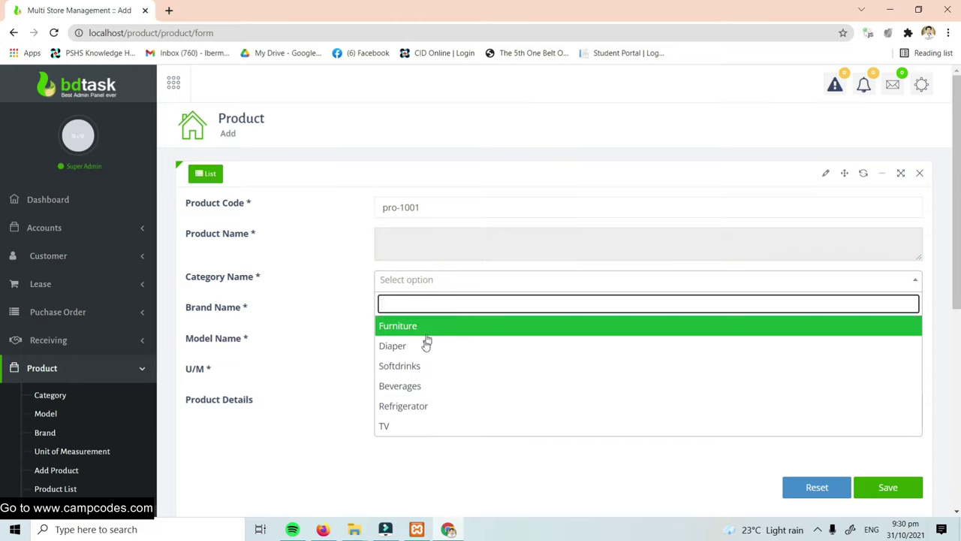
click(427, 404)
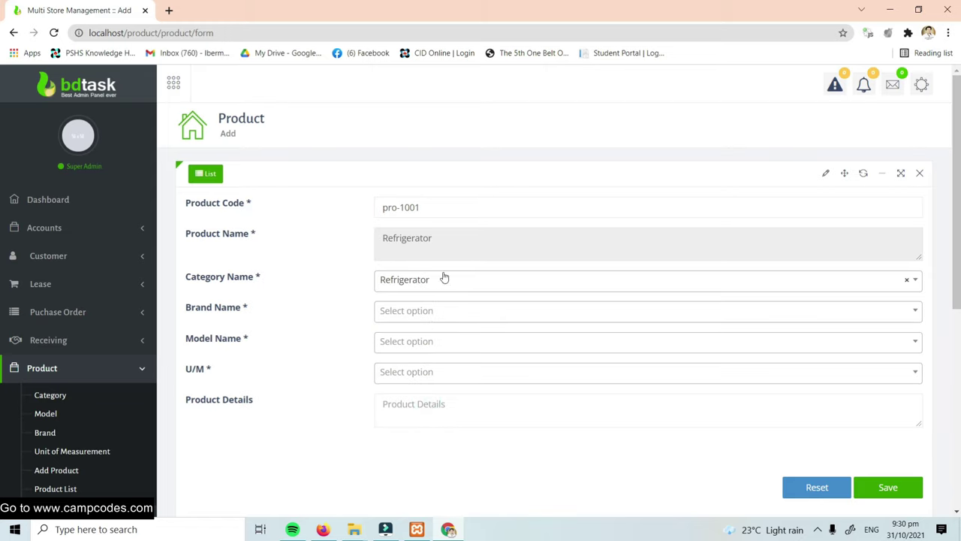
Set the product's brand Samsung, model Samsung S90 and unit Pcs
click(457, 246)
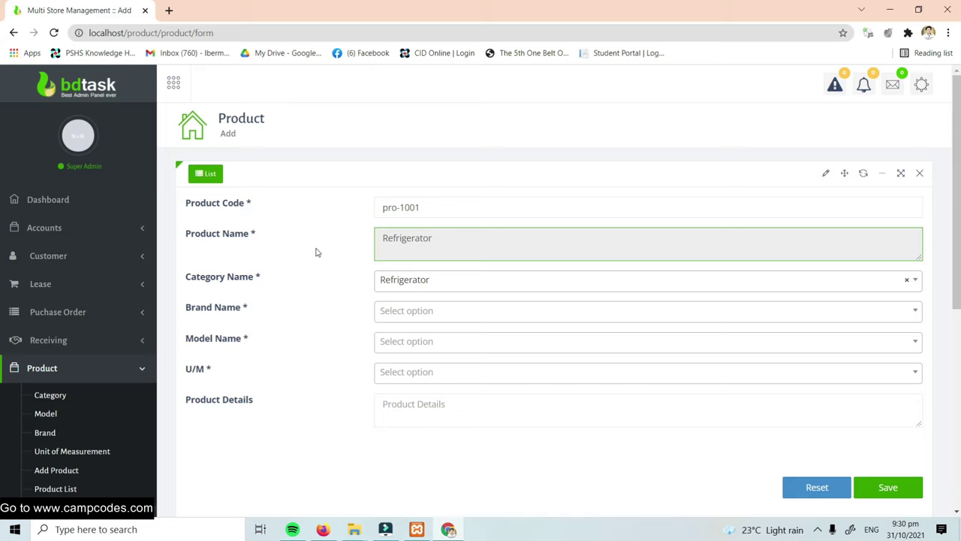
click(462, 310)
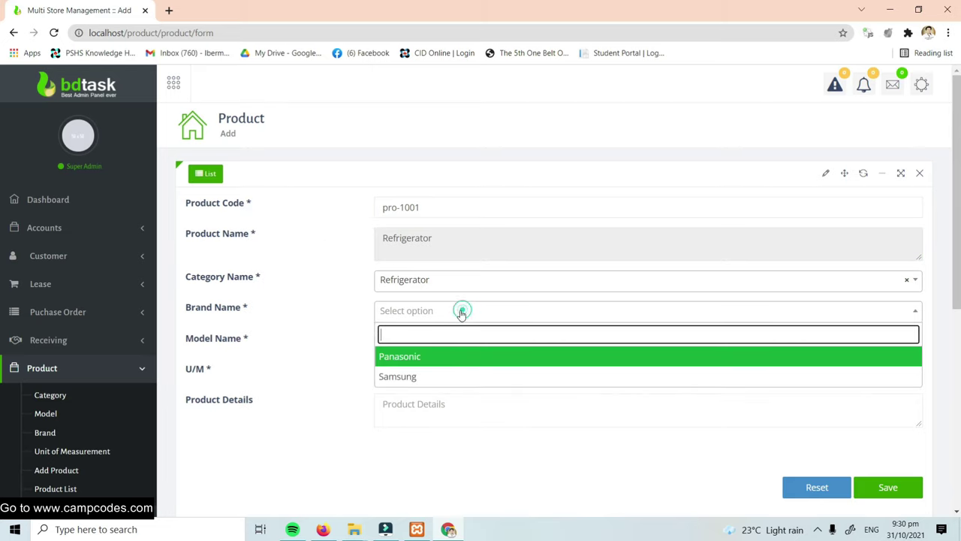
click(412, 381)
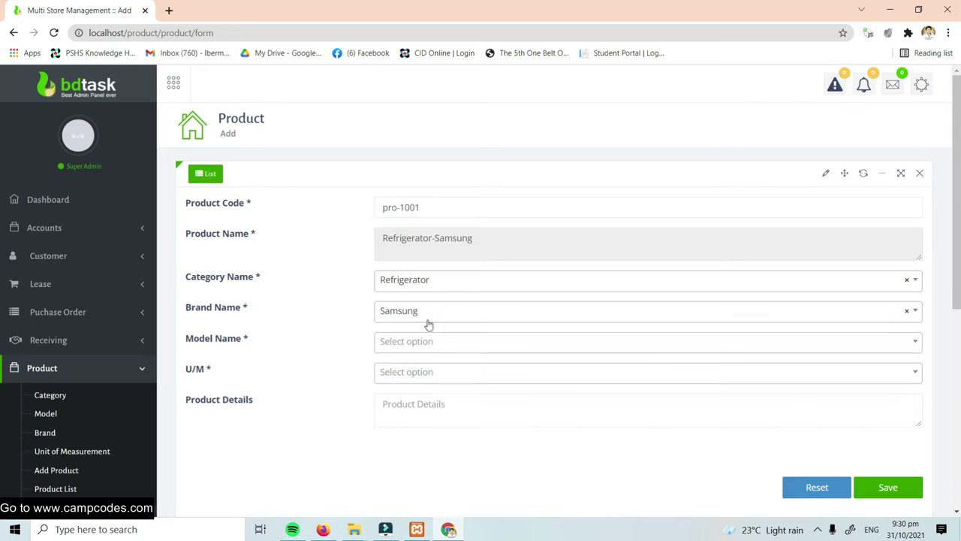
click(423, 340)
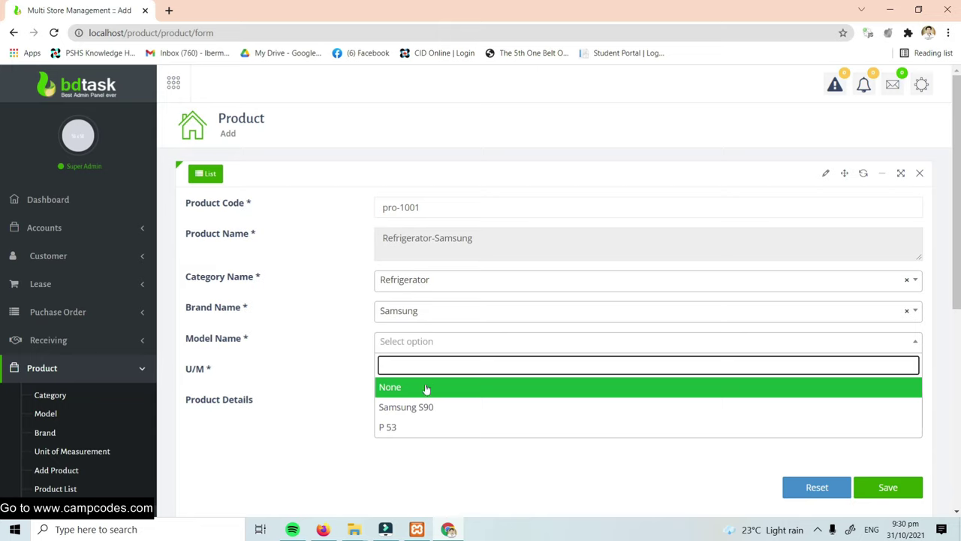
click(419, 407)
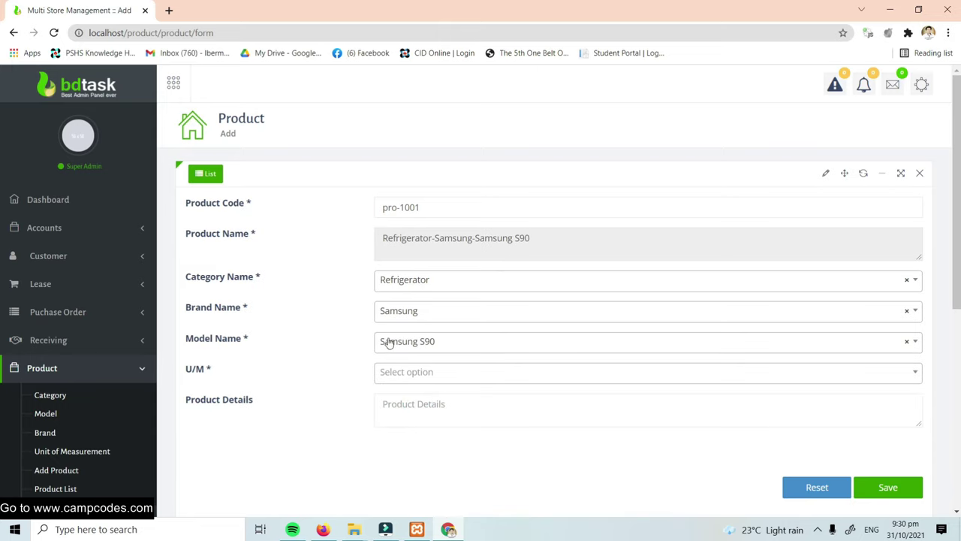
scroll(343, 339, down, 1)
scroll(402, 323, up, 1)
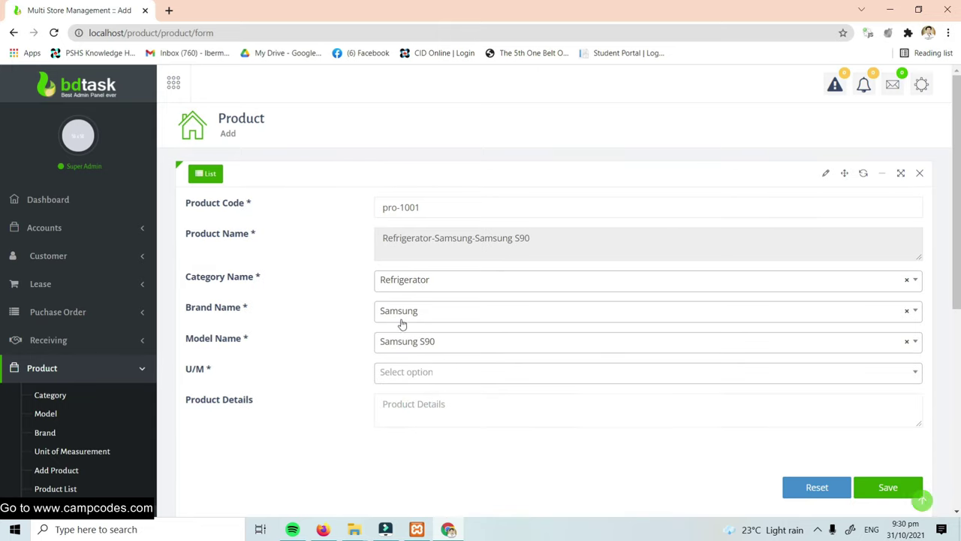
click(441, 371)
click(413, 418)
scroll(333, 359, down, 1)
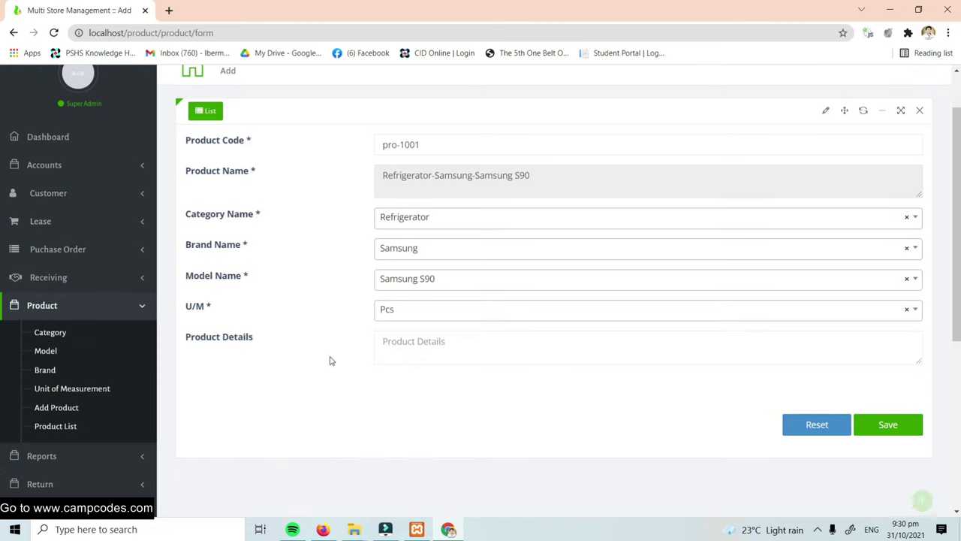
scroll(464, 335, up, 1)
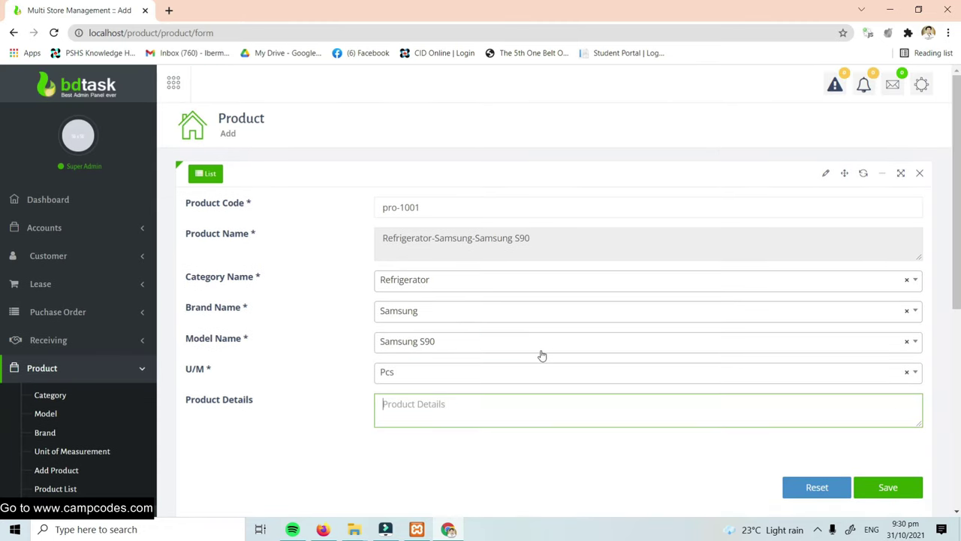
Enter product details '20kg, 400watts, inverter' and save the product
text(2)
key(BackSpace)
text(20kg, 400watts, inverter)
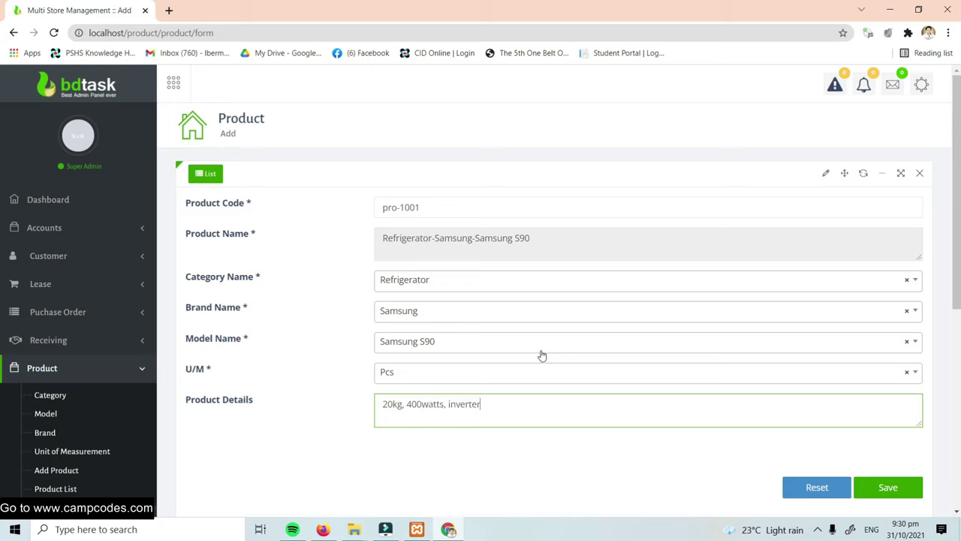
click(894, 490)
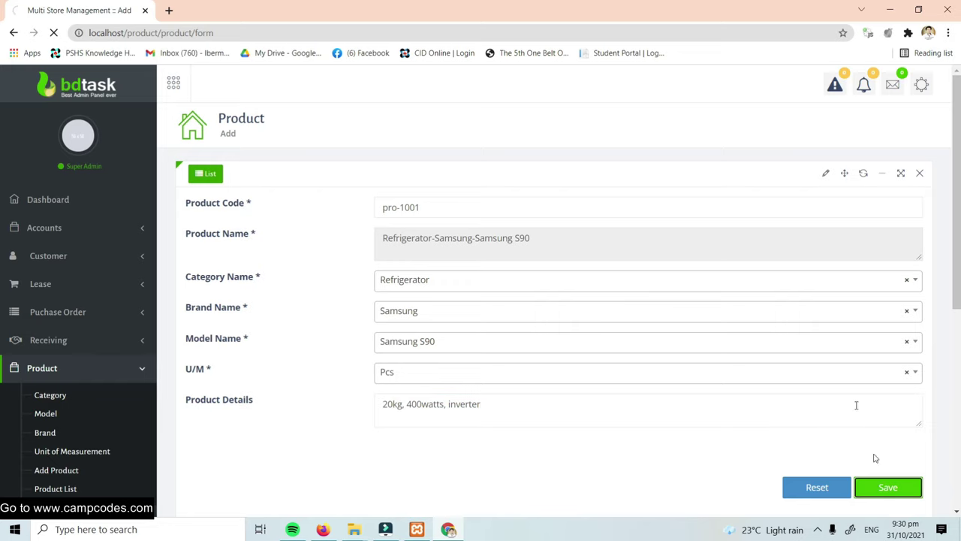
Enter 15000 as the Refrigerator-Samsung purchase price in the Product List row
scroll(593, 298, down, 1)
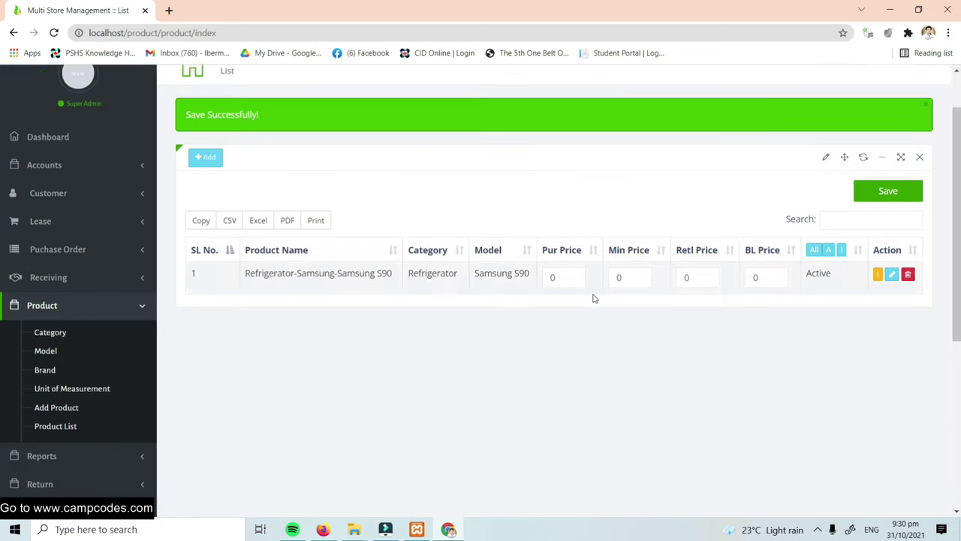
click(577, 277)
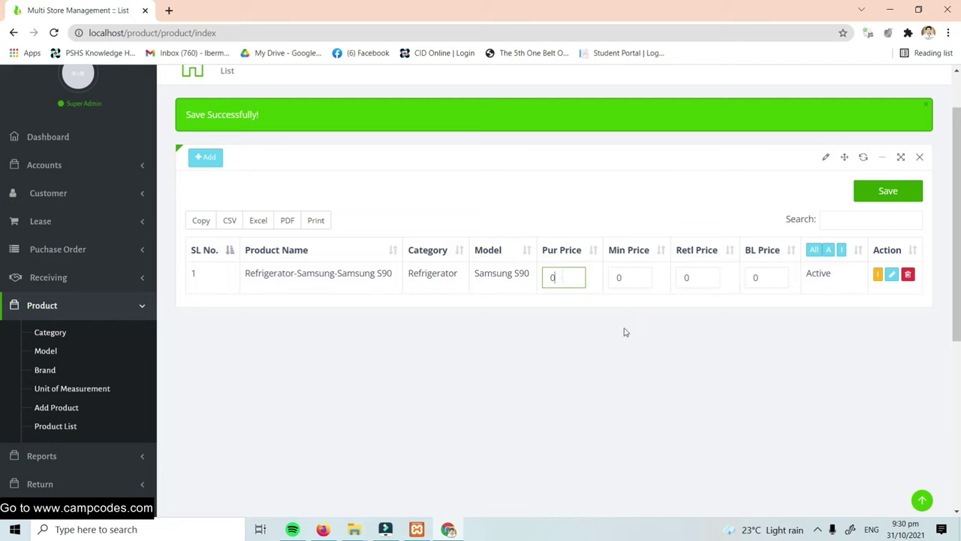
scroll(624, 330, up, 1)
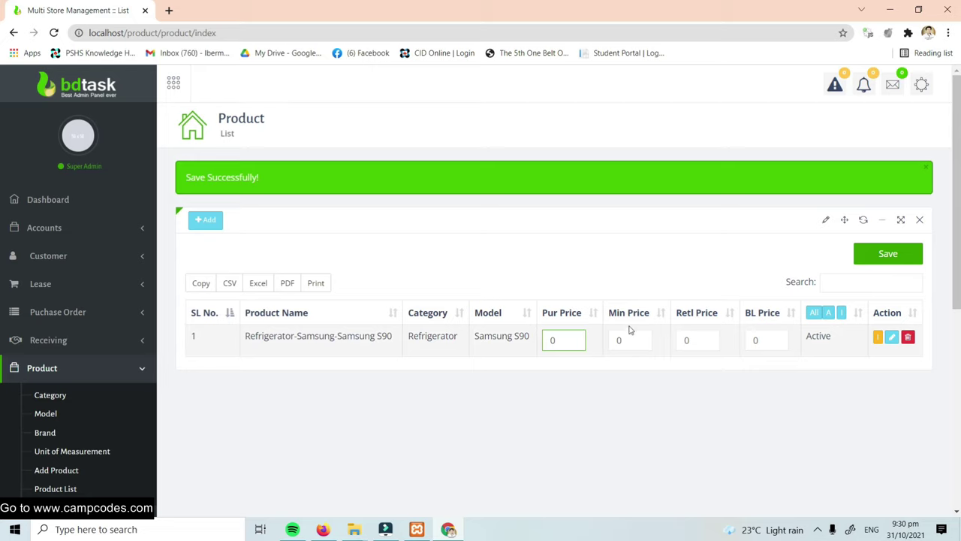
double_click(567, 341)
text(15-000)
key(BackSpace)
key(BackSpace)
key(BackSpace)
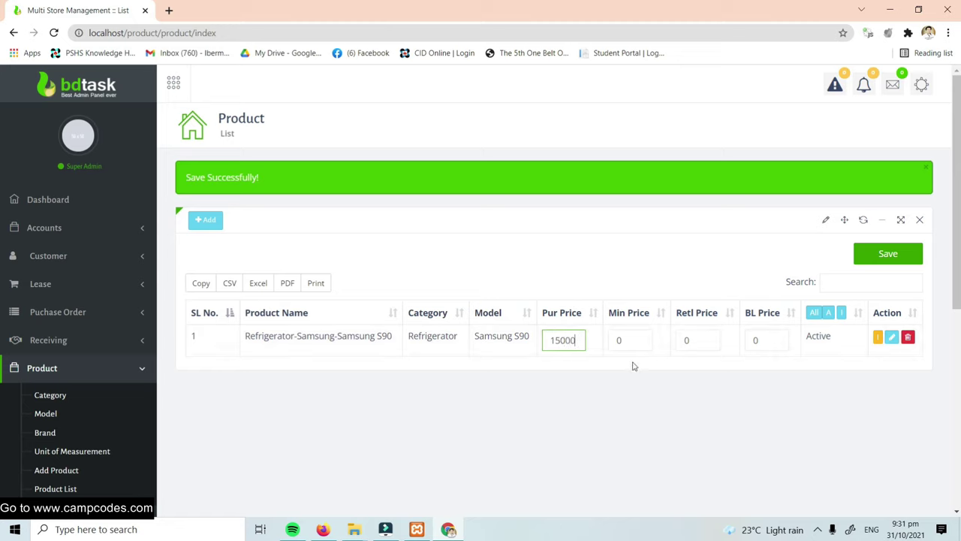
Fill in minimum price 13000, retail 16000 and BL price 14000, then save
click(622, 339)
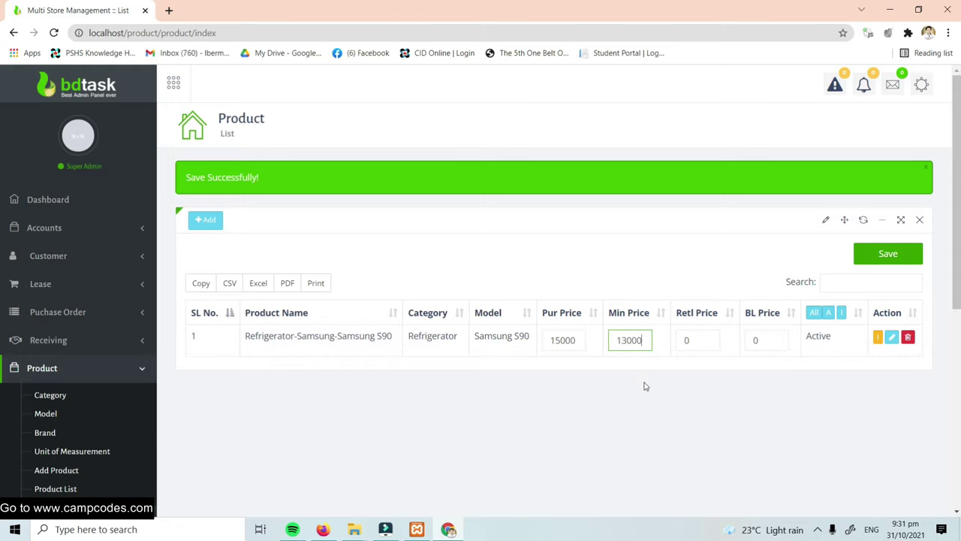
click(688, 339)
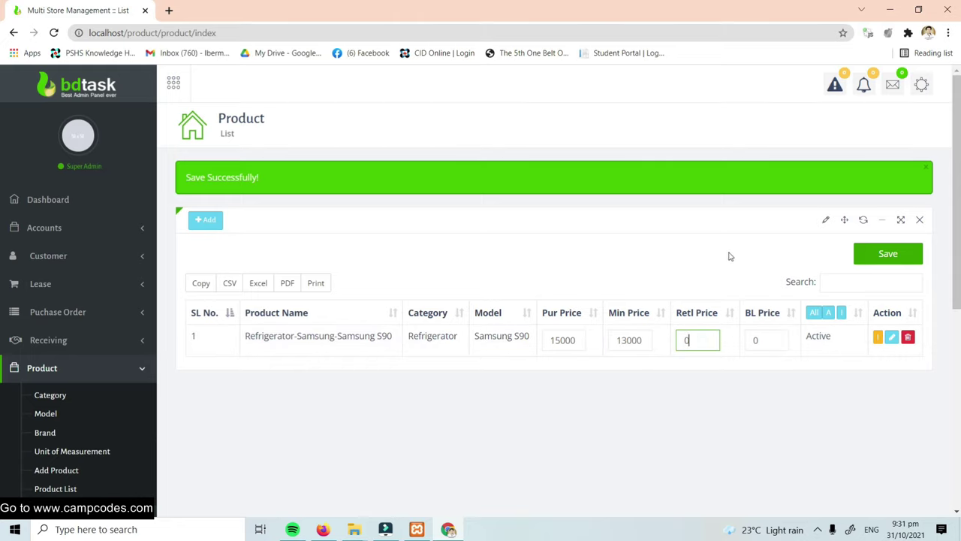
scroll(668, 293, down, 2)
scroll(660, 308, up, 2)
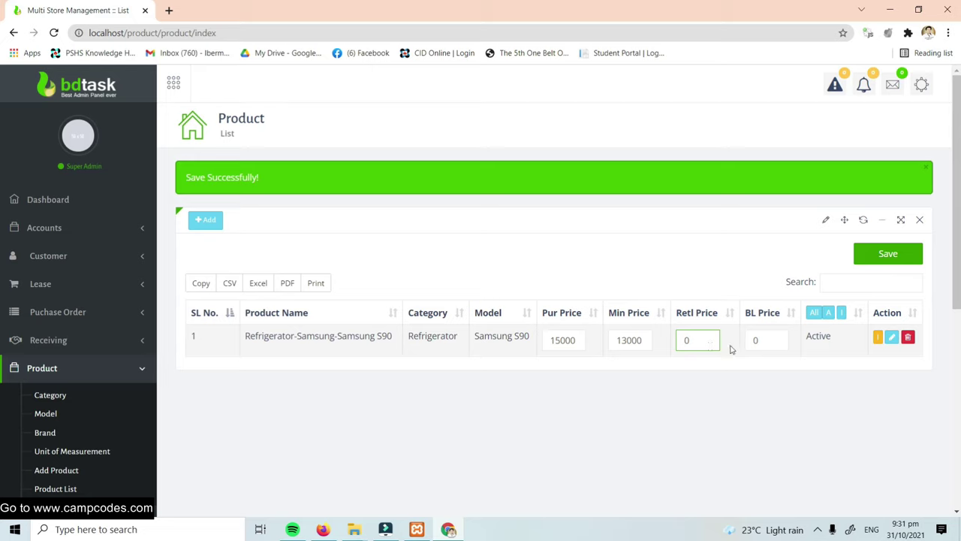
text(000)
key(ctrl+a)
key(BackSpace)
double_click(757, 338)
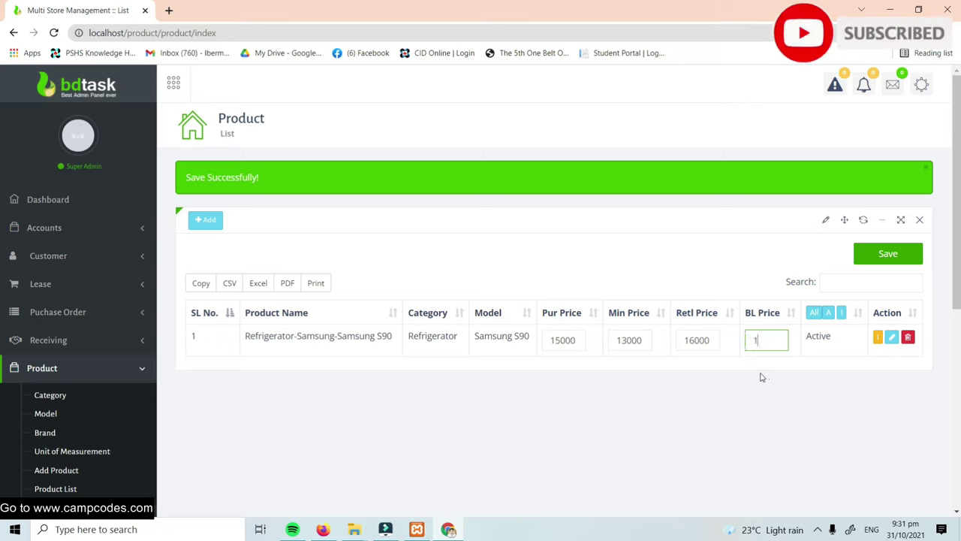
click(886, 254)
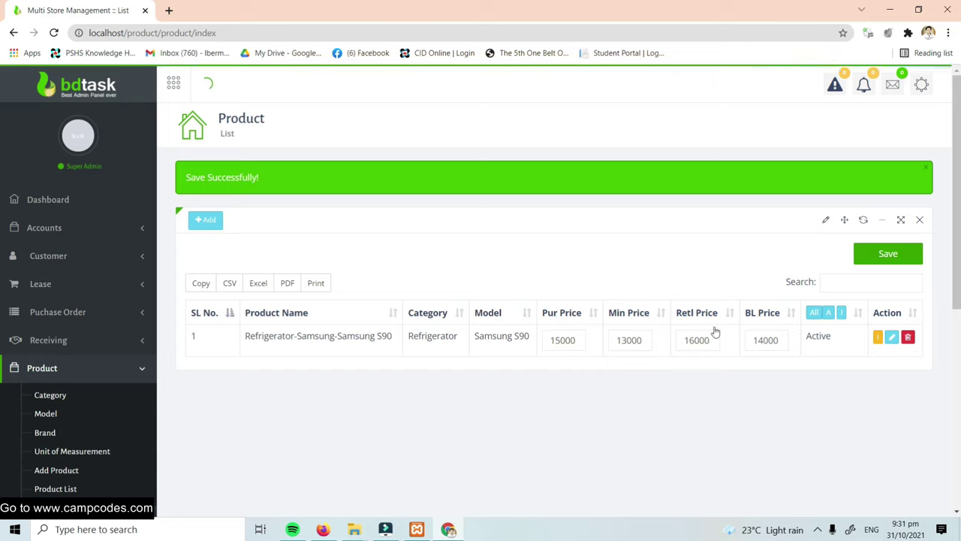
Start new product pro-1002 with category TV, brand Panasonic, model P 53 and unit Pcs
click(216, 223)
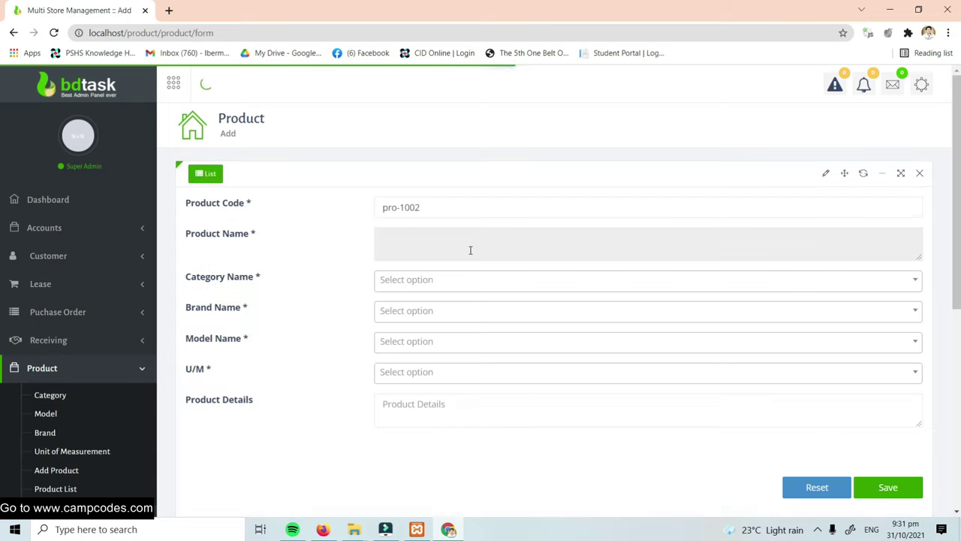
click(446, 208)
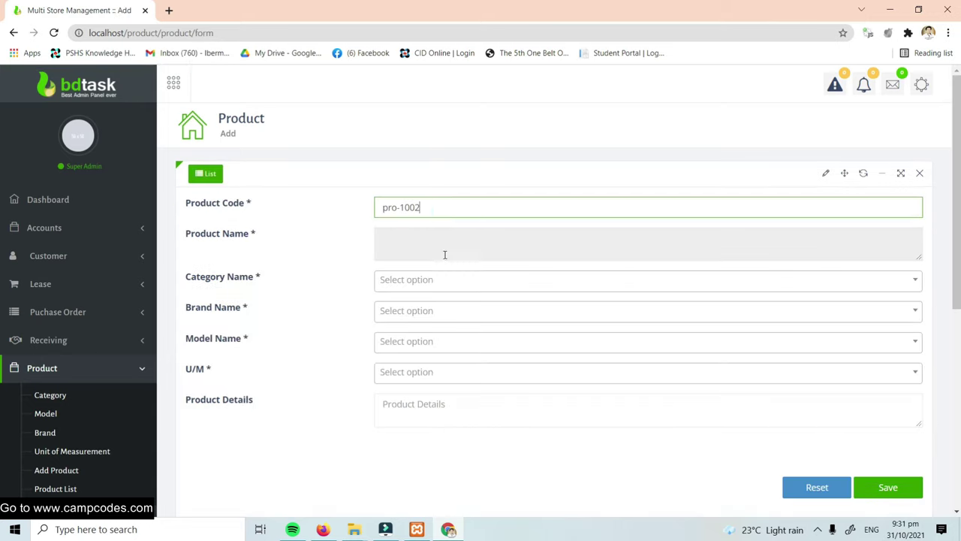
click(431, 280)
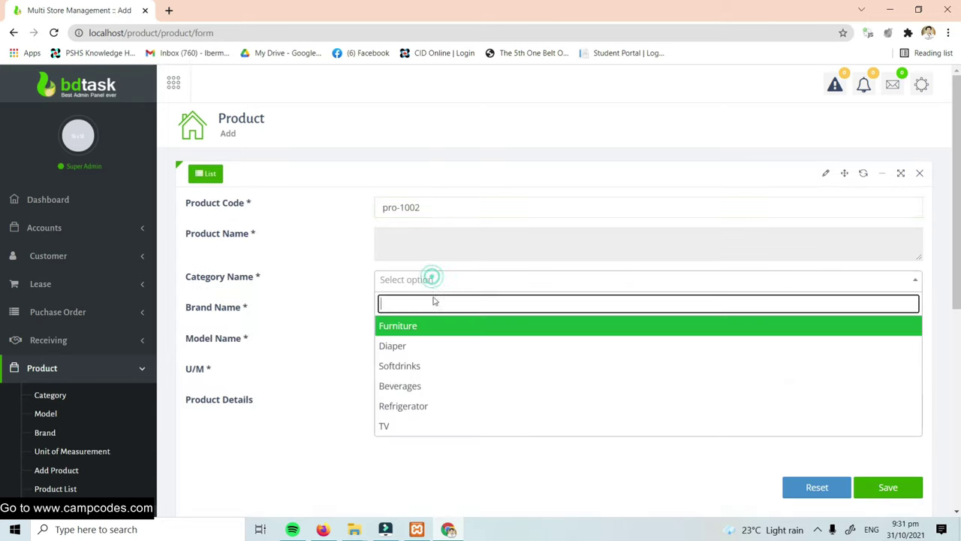
click(412, 425)
click(434, 304)
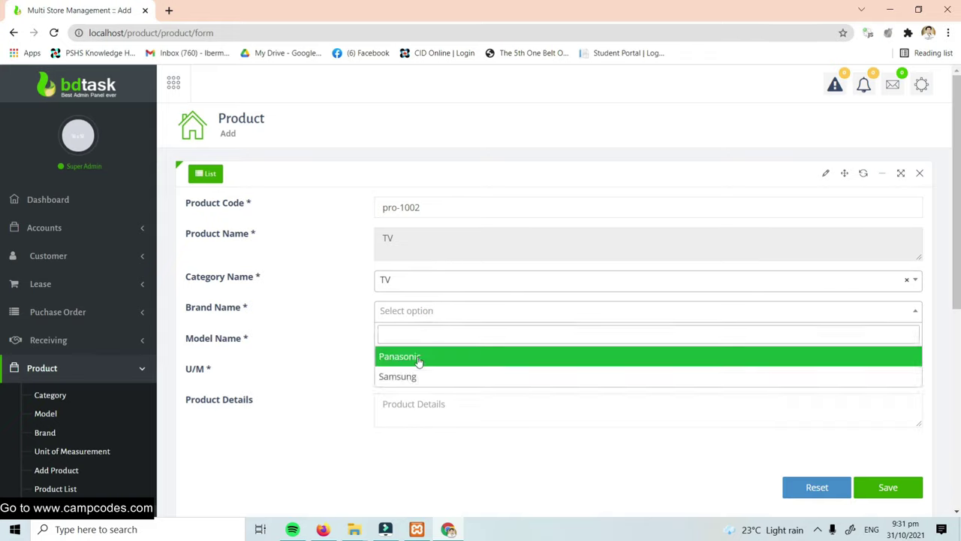
click(424, 359)
click(433, 342)
click(409, 426)
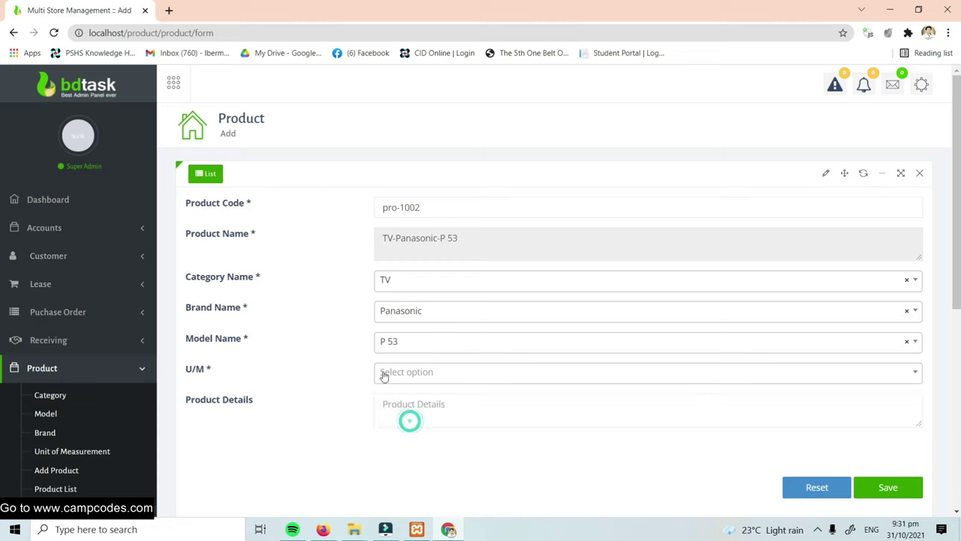
click(452, 373)
click(425, 418)
Enter the details 'Colored, LCD, Touchscreen' and save the TV product
click(429, 404)
scroll(481, 383, down, 1)
scroll(496, 369, up, 1)
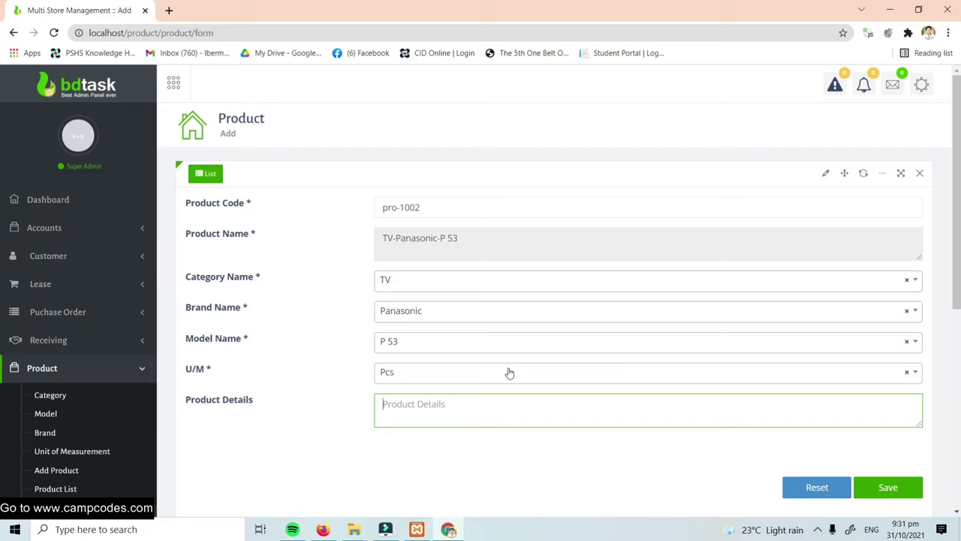
text(Co)
key(BackSpace)
key(BackSpace)
text(Colored, LCD, Touchscreen)
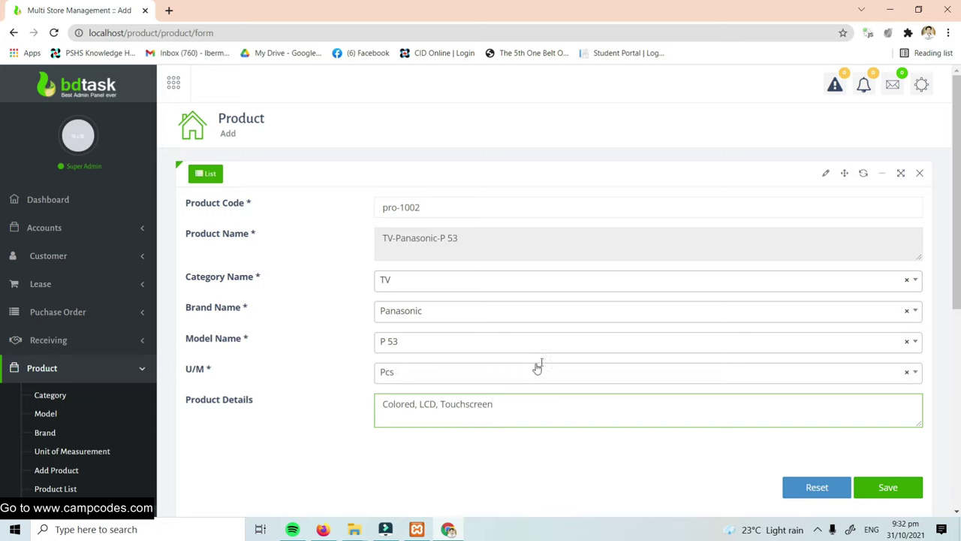
scroll(538, 365, down, 2)
click(886, 423)
scroll(763, 373, up, 2)
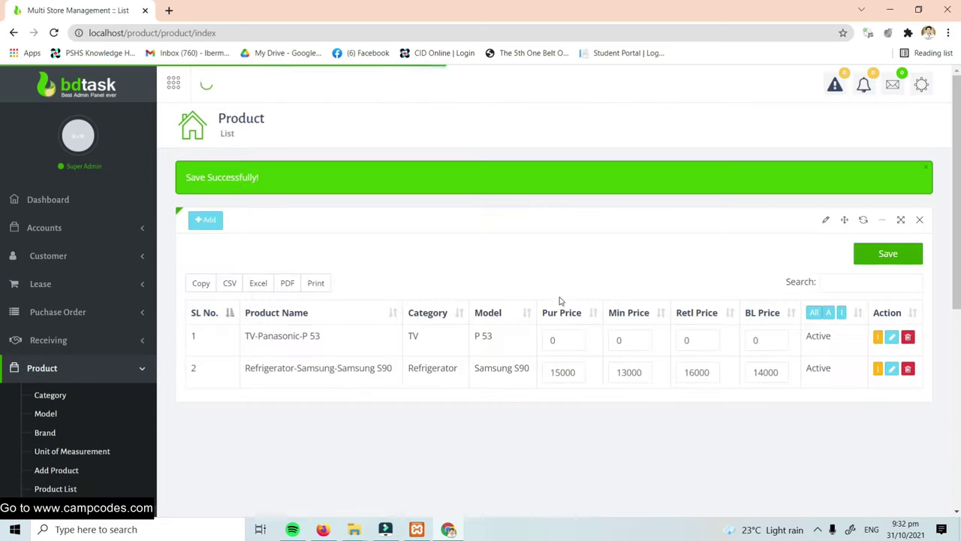
Save TV-Panasonic-P 53 prices 10000, 9000, 12500 and 13000, then open its Product Update form
click(570, 334)
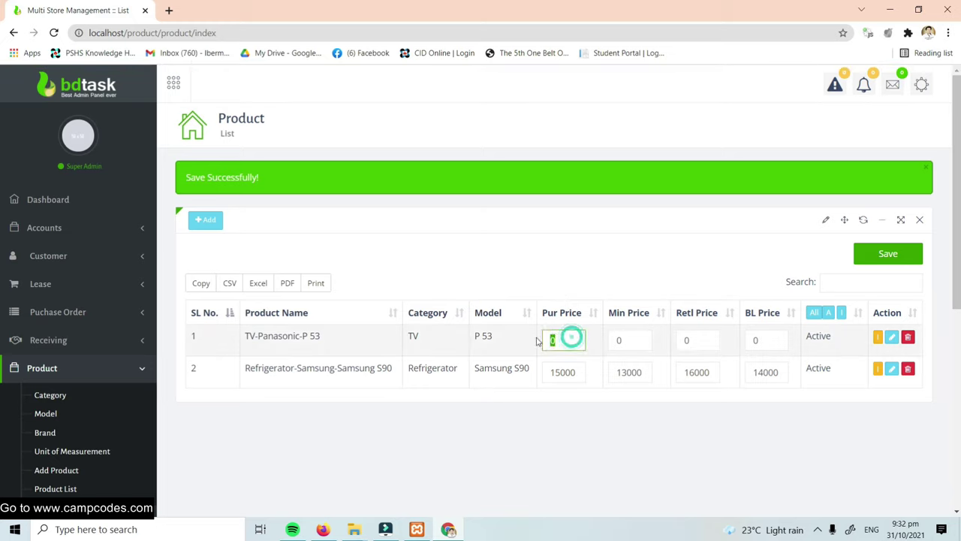
text(1000)
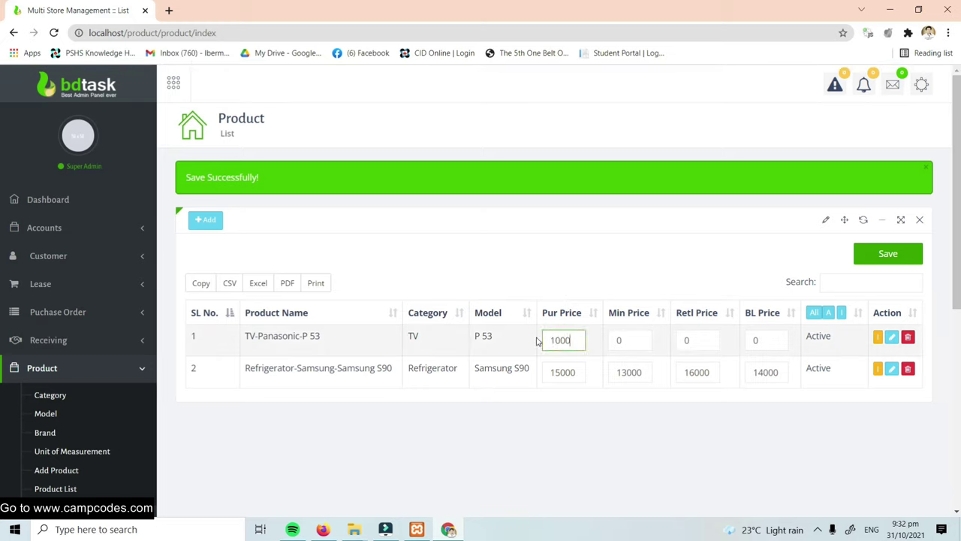
text(0)
key(Tab)
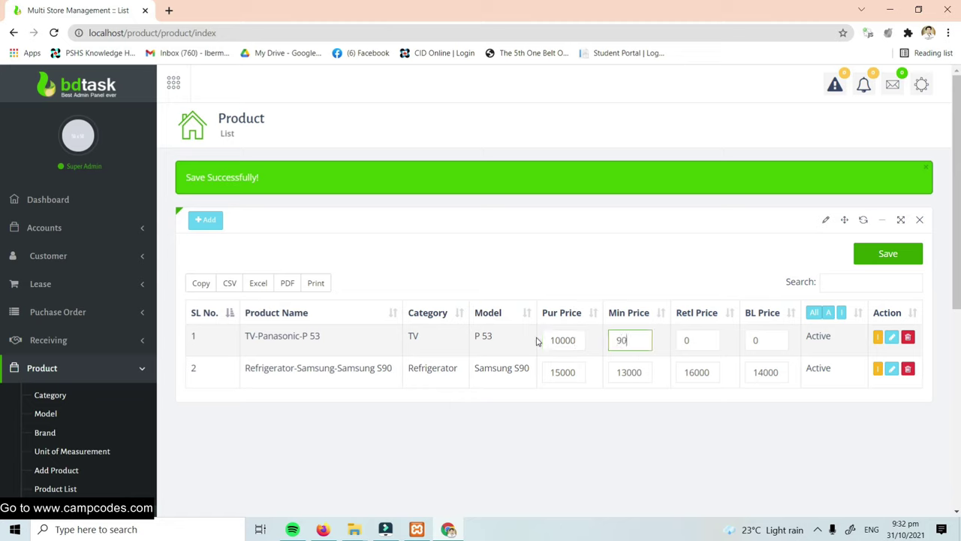
text(9000)
key(Tab)
text(1)
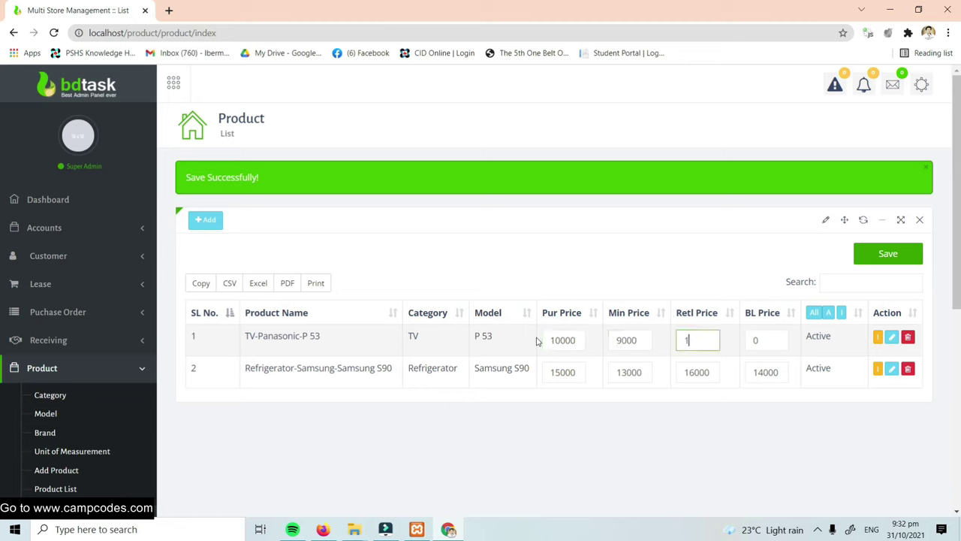
text(2500)
key(Tab)
text(1)
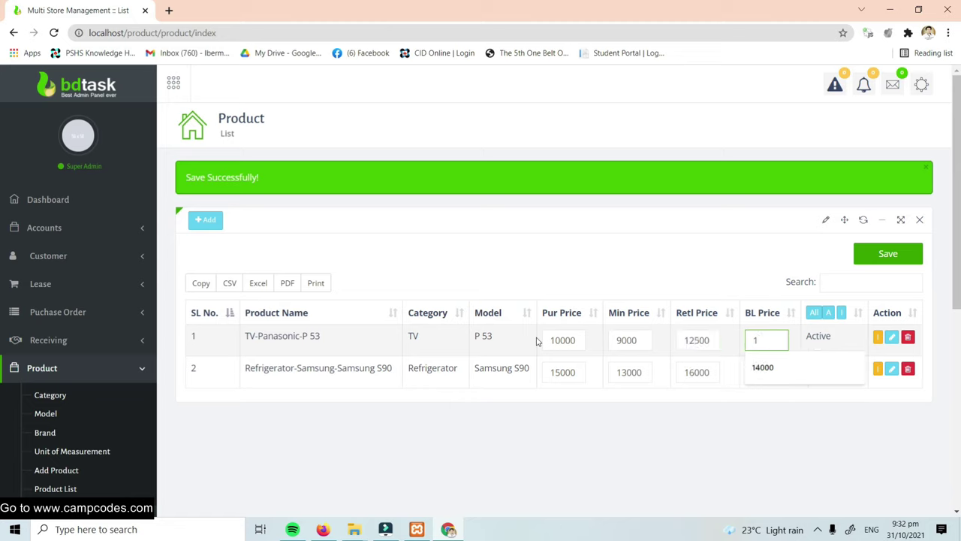
text(3000)
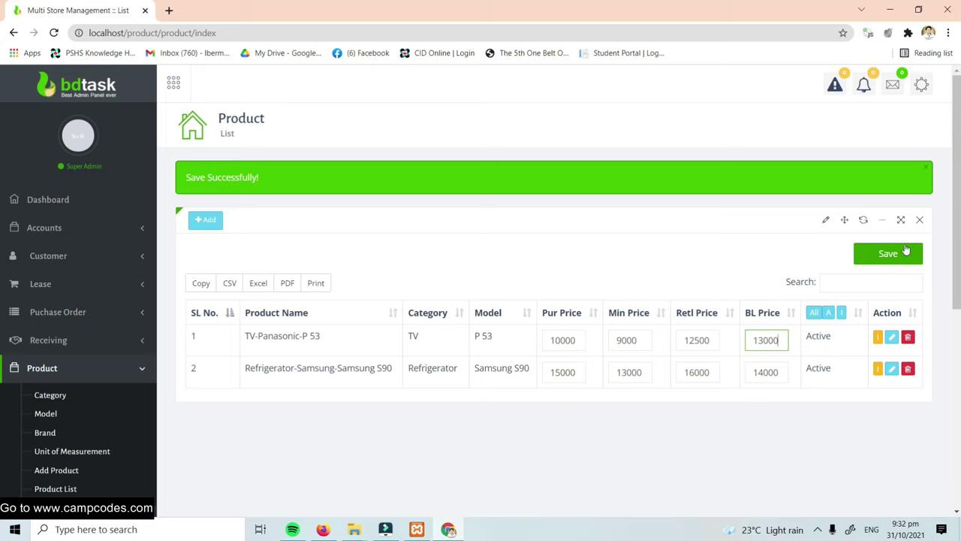
click(884, 253)
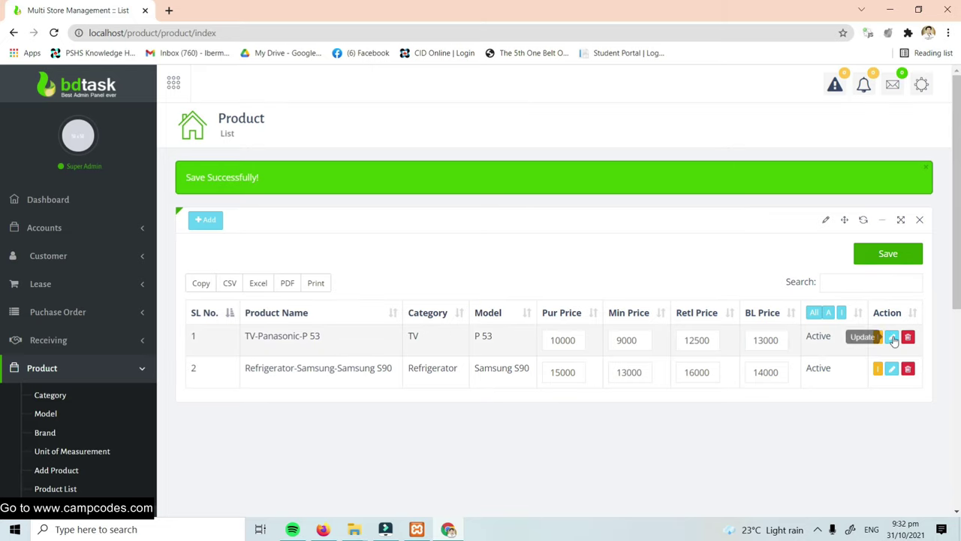
click(892, 339)
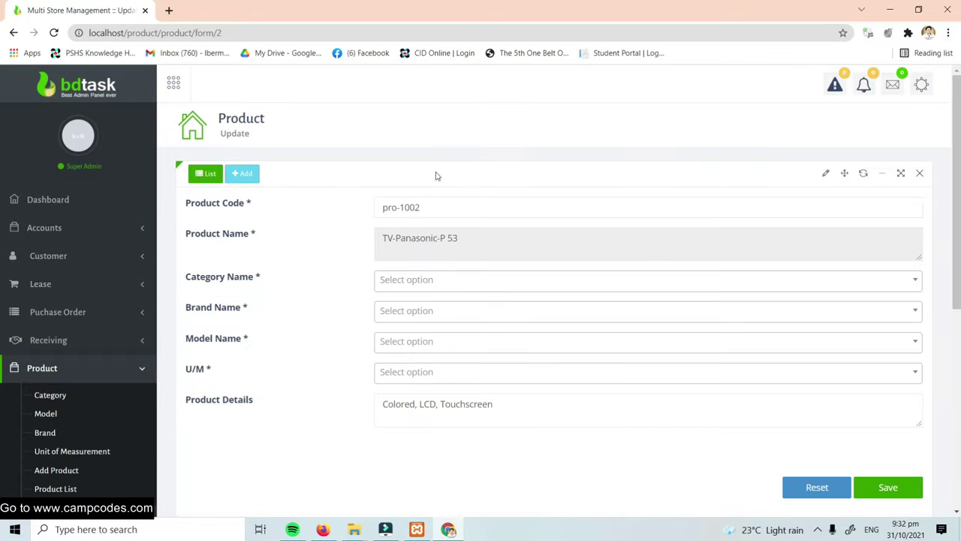
Go back to the Product List and reload it to show both priced products
click(14, 32)
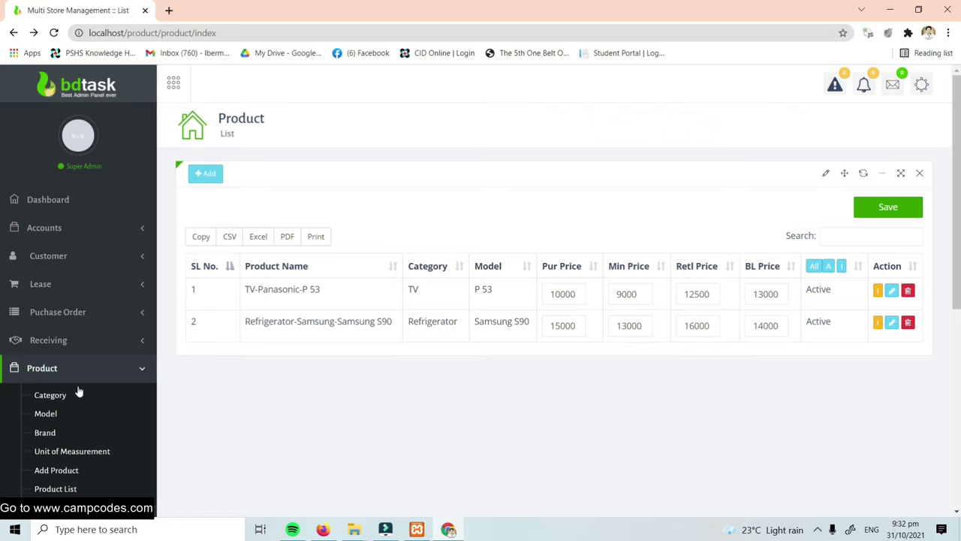
scroll(160, 358, down, 1)
click(54, 425)
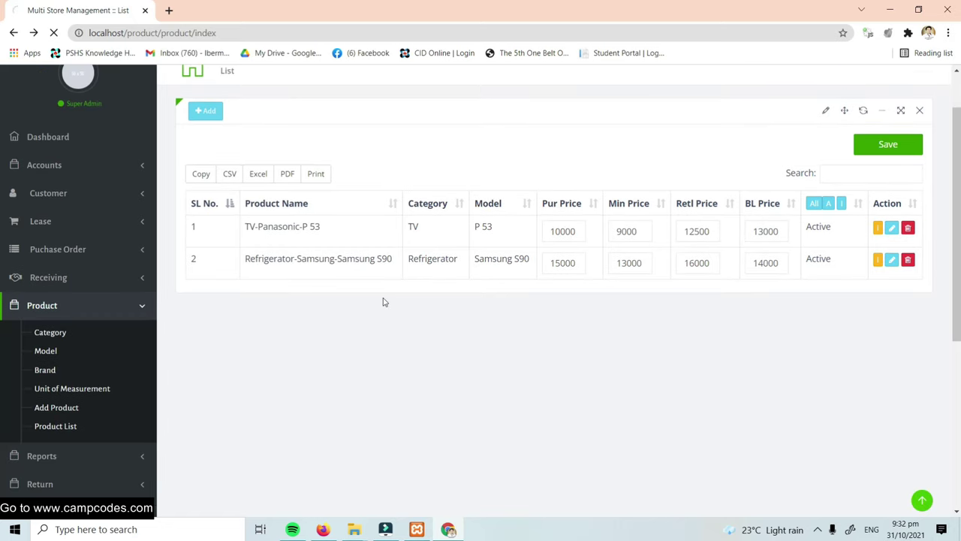
scroll(187, 345, down, 4)
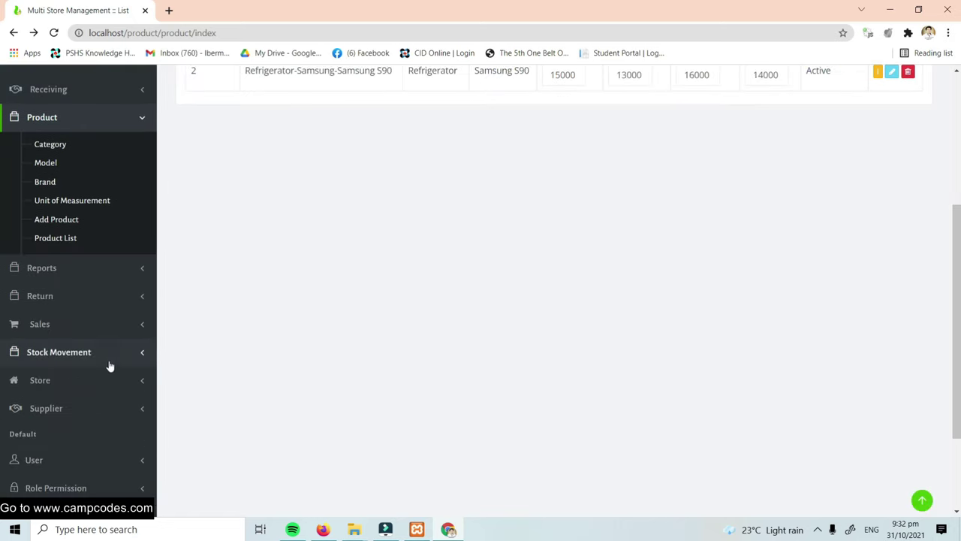
scroll(91, 342, up, 1)
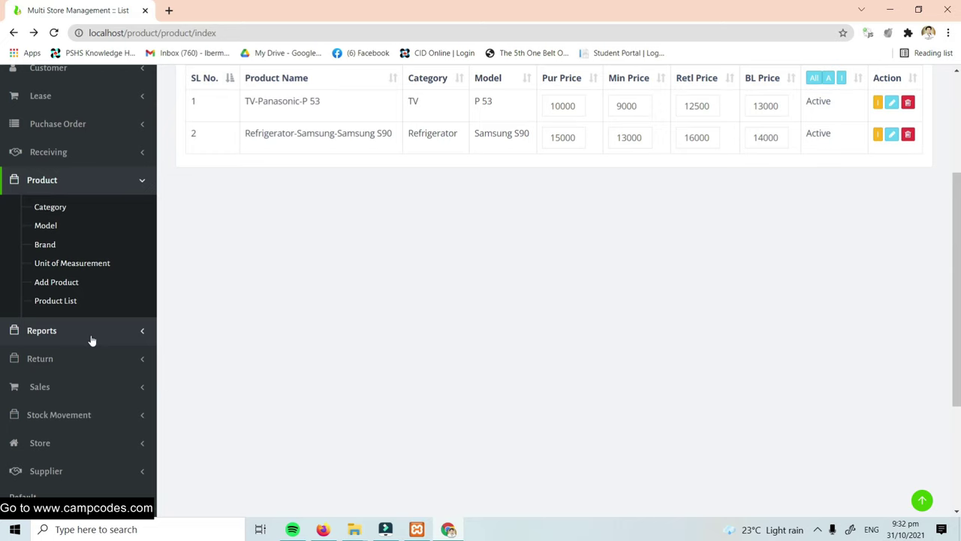
Open the blank Stock Movement Add form for proposal p-0001 dated 2021-10-31
click(58, 418)
click(42, 322)
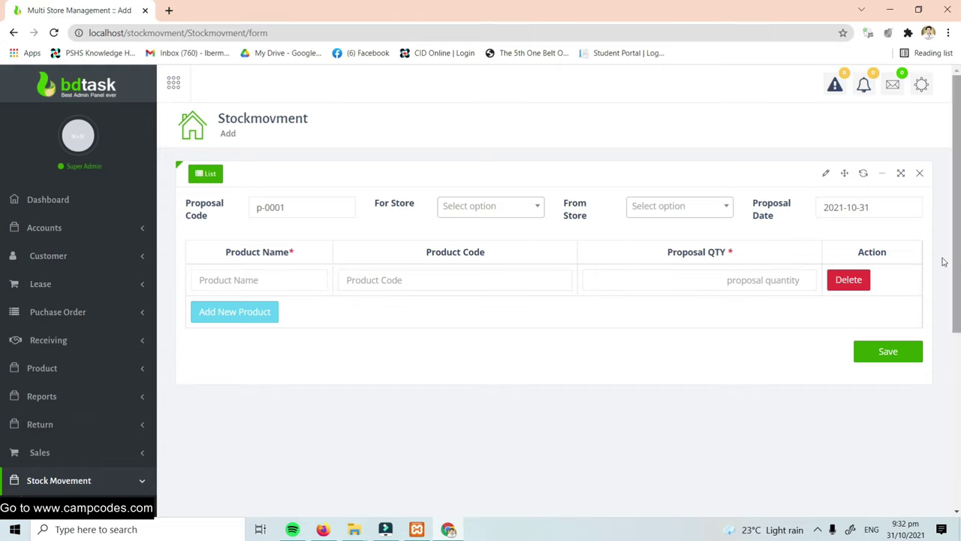
scroll(532, 301, down, 2)
scroll(341, 295, down, 1)
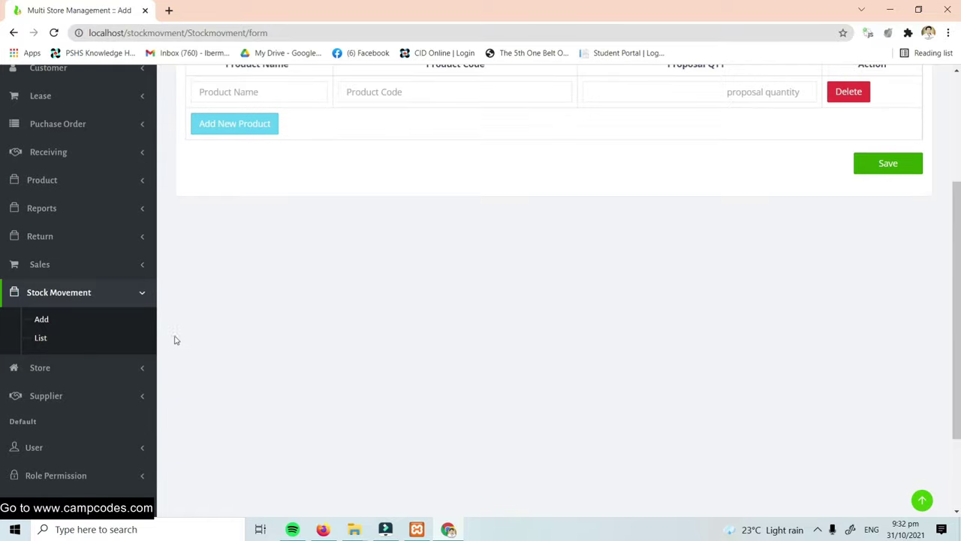
scroll(154, 338, down, 1)
scroll(92, 345, down, 1)
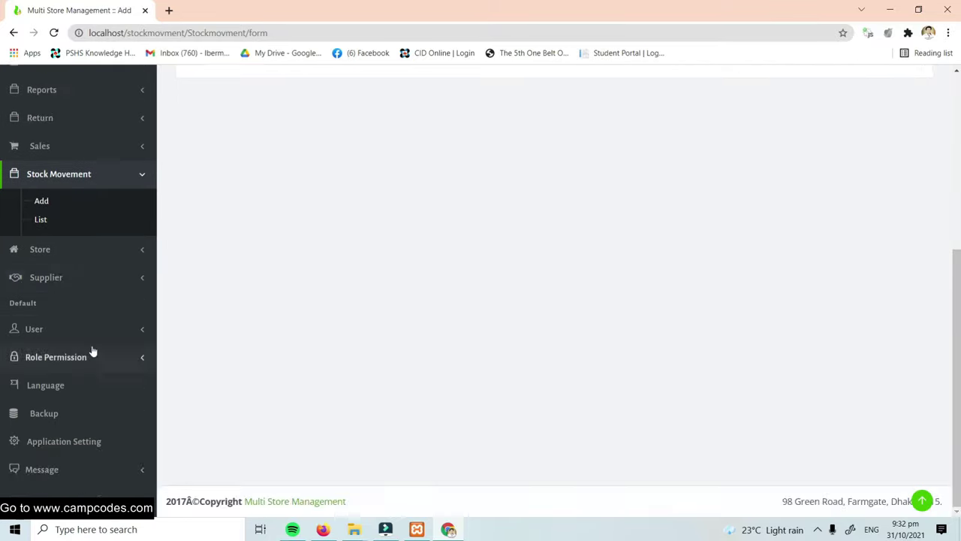
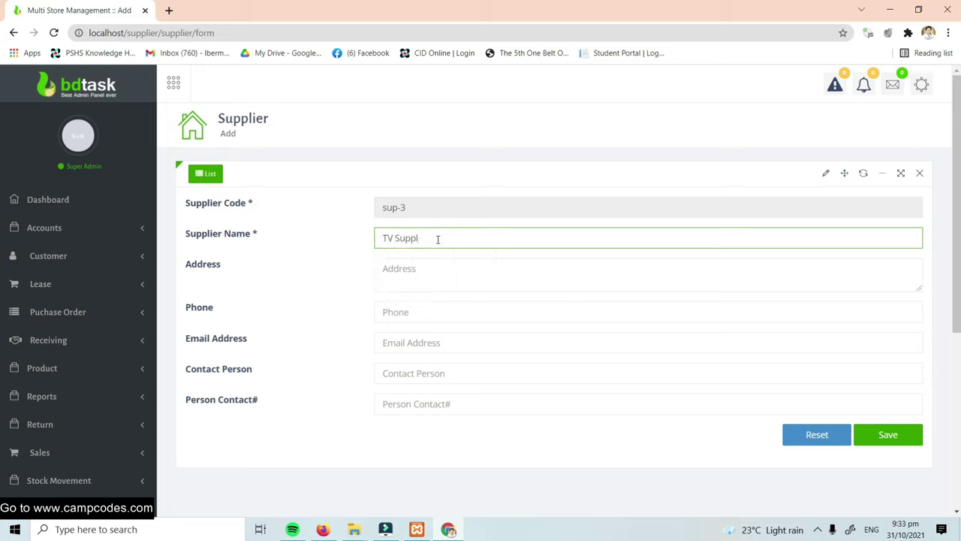
Give TV Supplier (sup-3) the address Hongkong and save the supplier record
key(Tab)
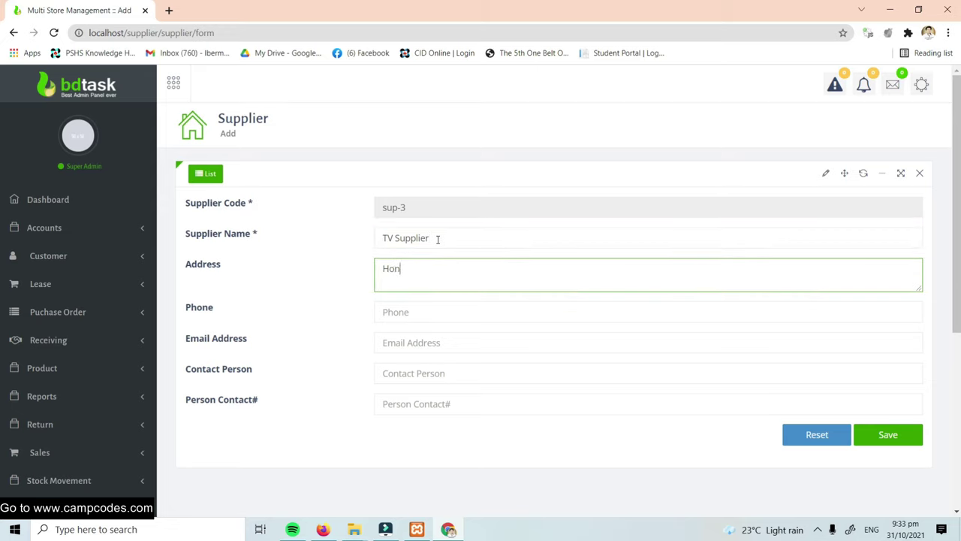
key(Tab)
click(414, 341)
click(322, 341)
click(888, 433)
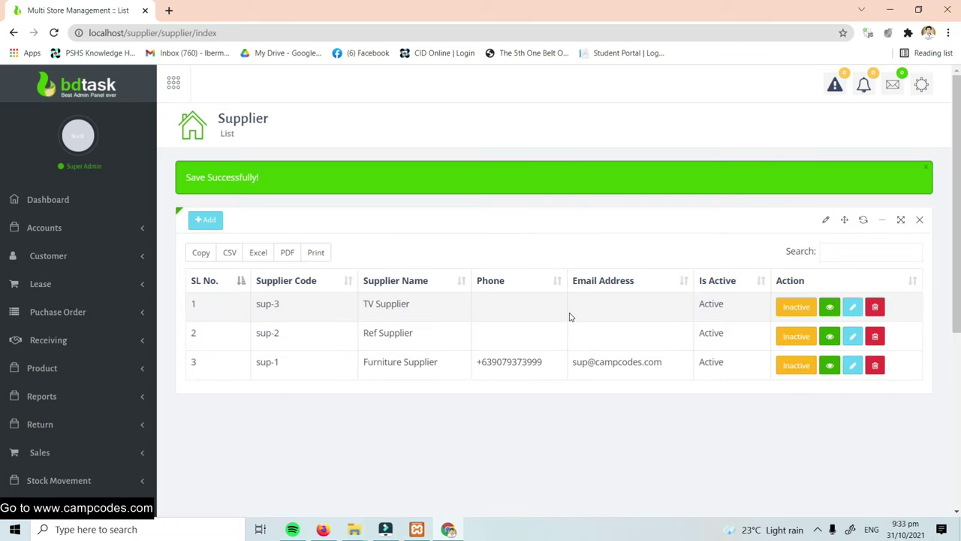
scroll(75, 391, down, 2)
scroll(98, 368, up, 1)
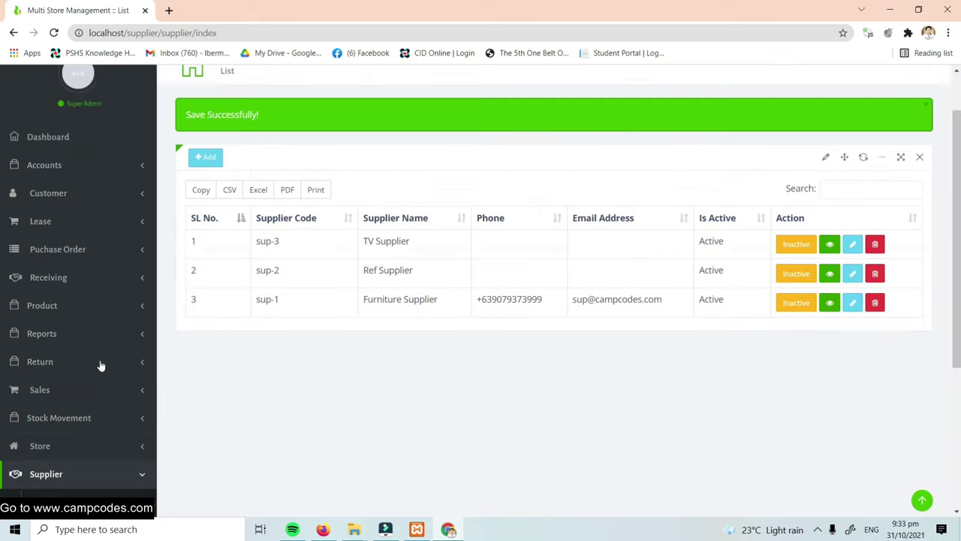
Start a new purchase order with Ref Supplier as the supplier
click(70, 248)
click(41, 275)
scroll(406, 244, up, 1)
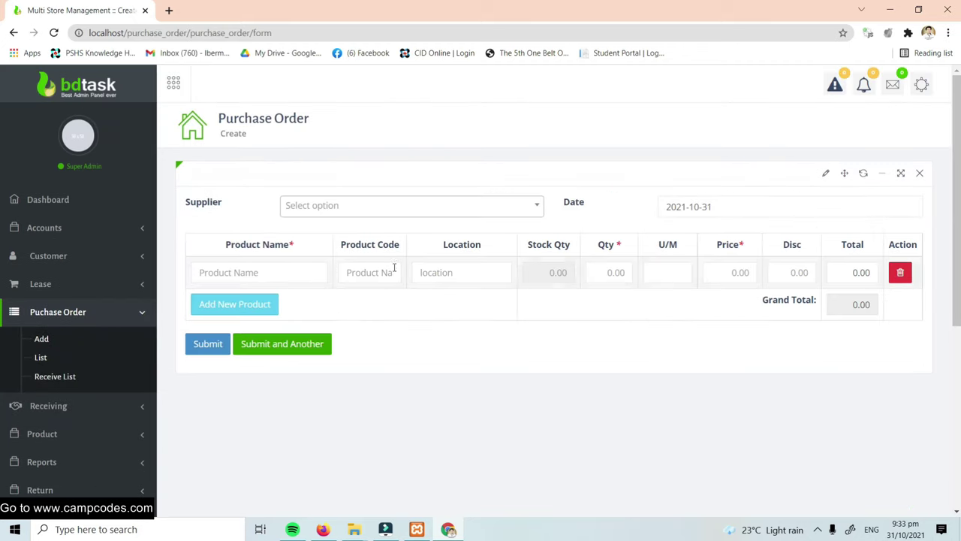
click(522, 210)
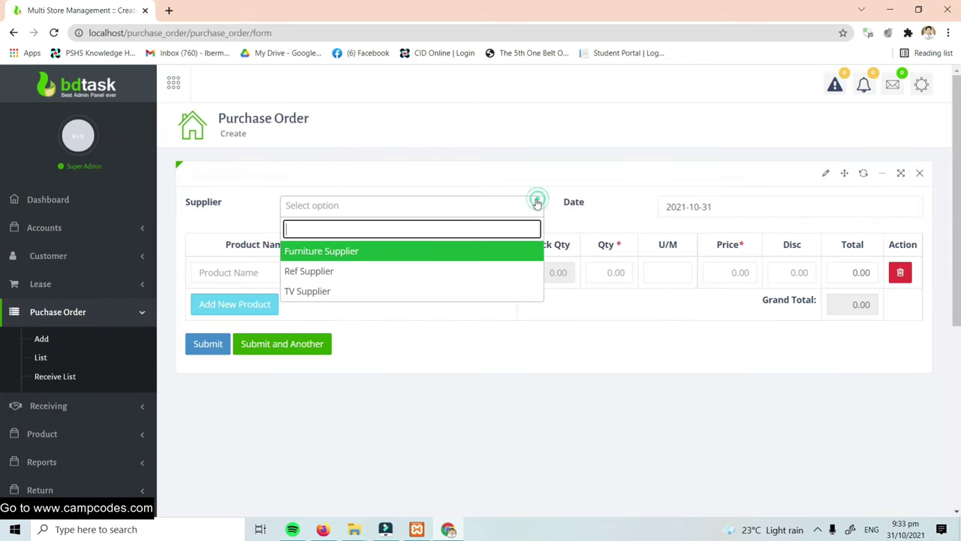
click(327, 273)
Add Refrigerator-Samsung-Samsung S90 as the order's first product line
click(254, 275)
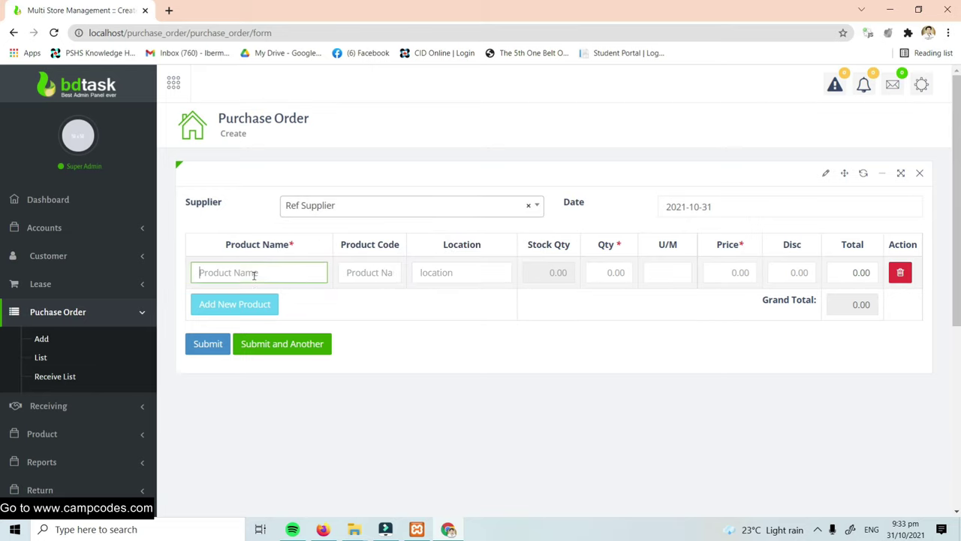
click(273, 301)
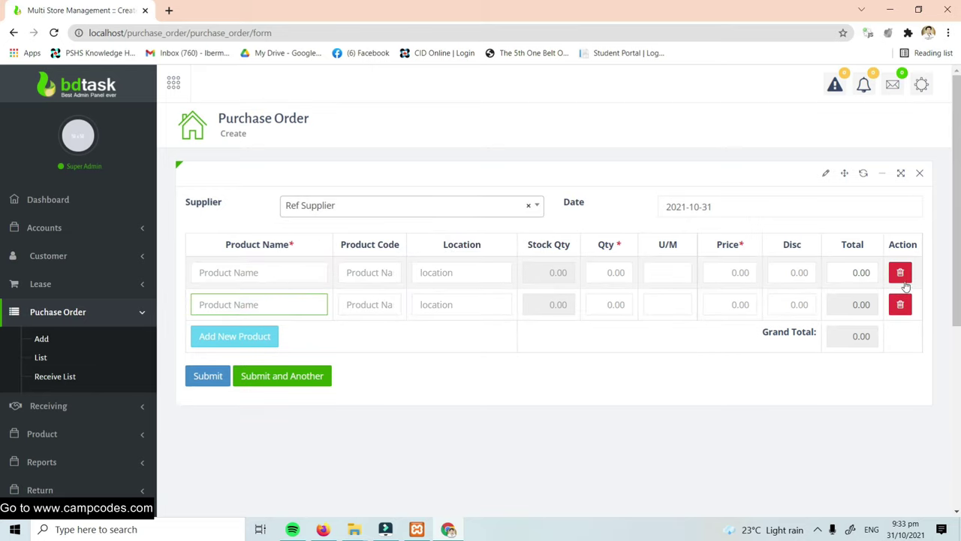
click(904, 302)
click(255, 271)
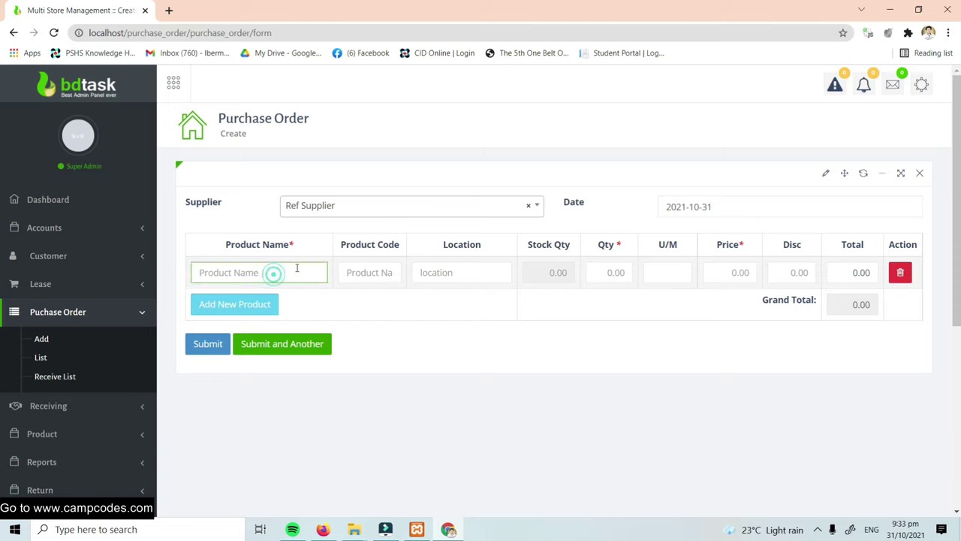
click(371, 273)
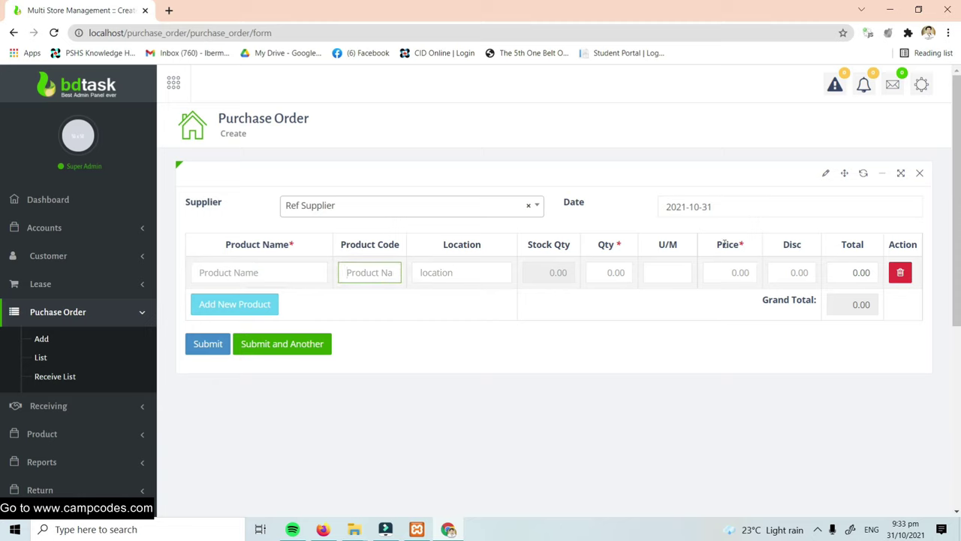
click(253, 272)
text(d)
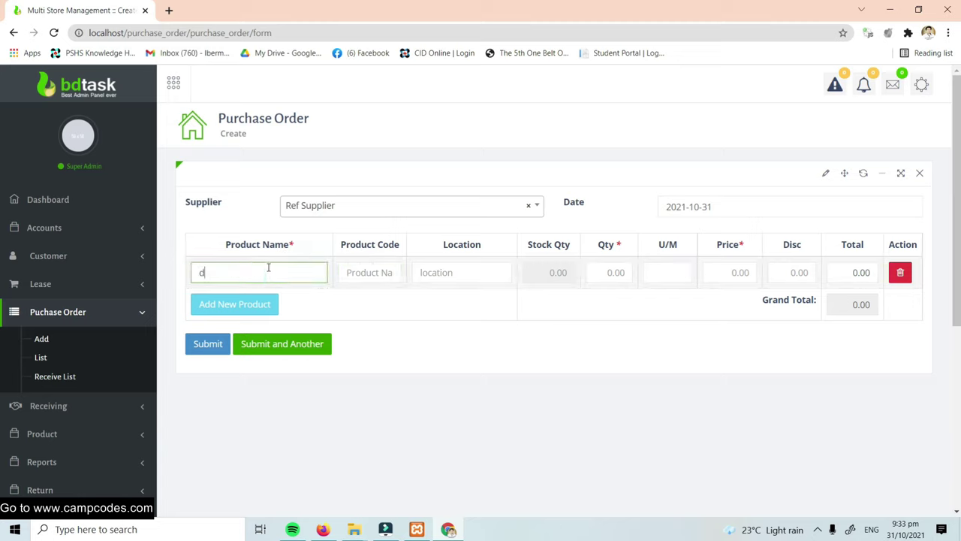
text(s)
key(BackSpace)
key(BackSpace)
text(rigerator-Samsung-Samsu)
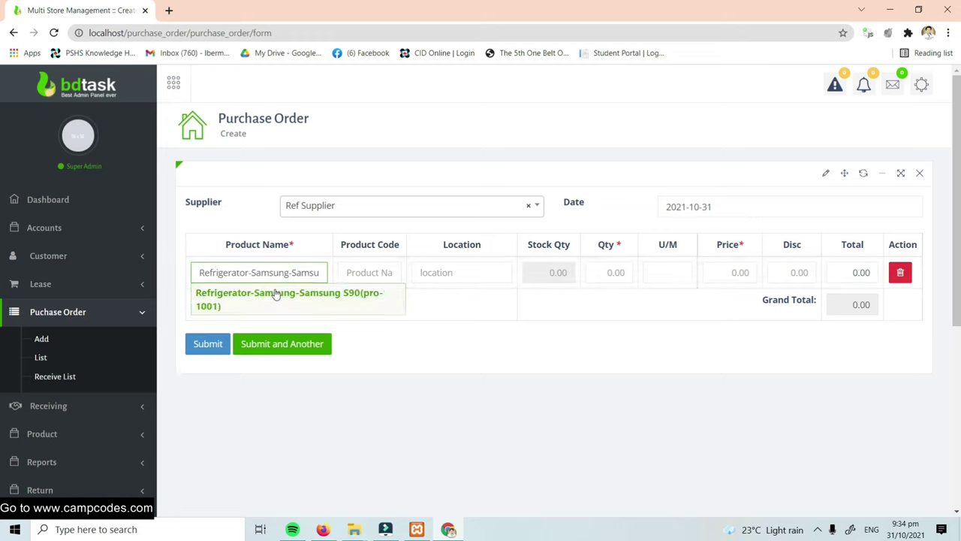
click(275, 293)
Set the refrigerator line's location to Chennai and quantity to 50, totalling 750000
click(383, 275)
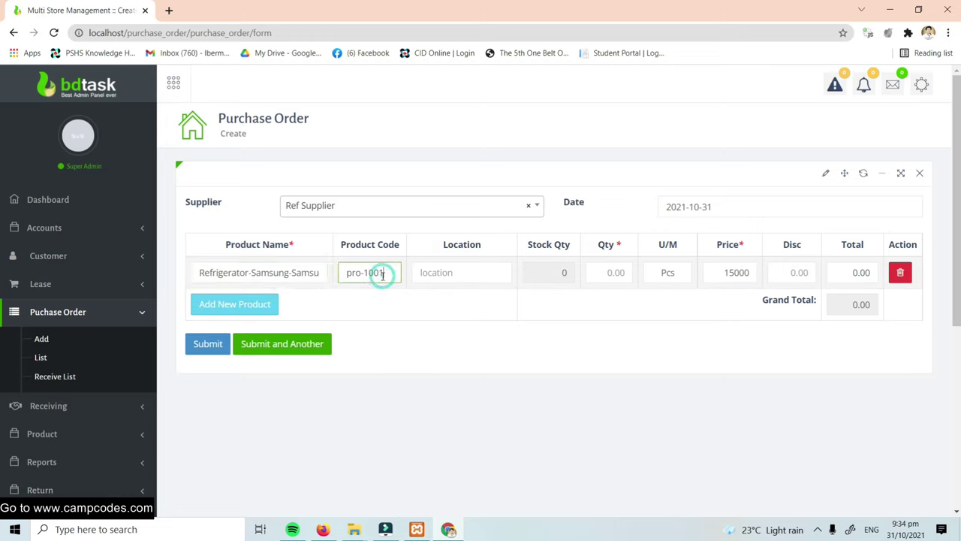
click(465, 270)
scroll(455, 223, down, 1)
scroll(461, 275, up, 1)
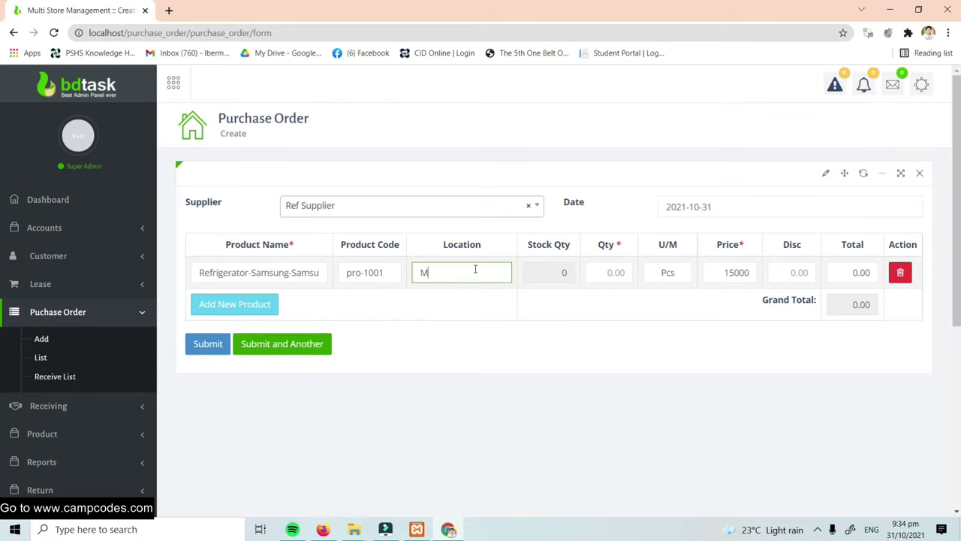
key(BackSpace)
key(BackSpace)
key(BackSpace)
key(BackSpace)
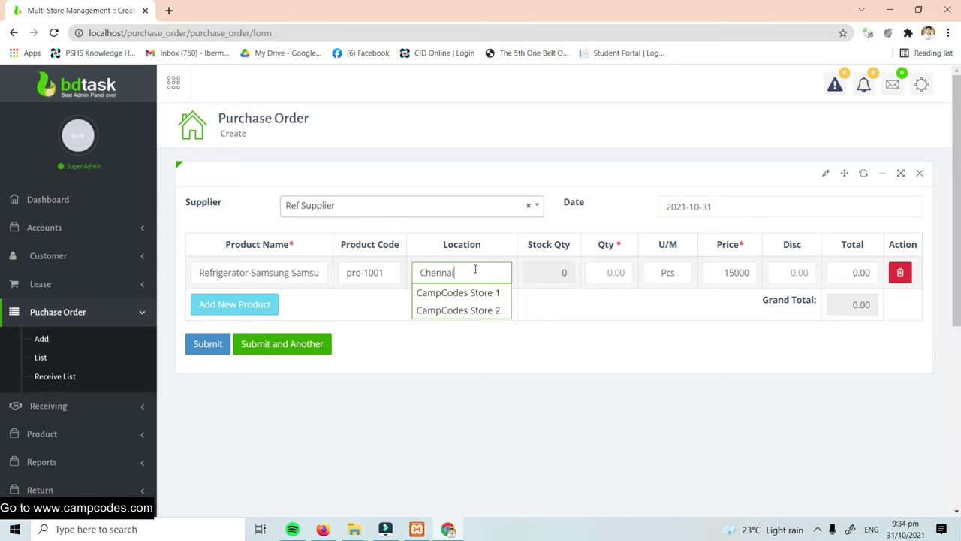
key(Tab)
click(607, 321)
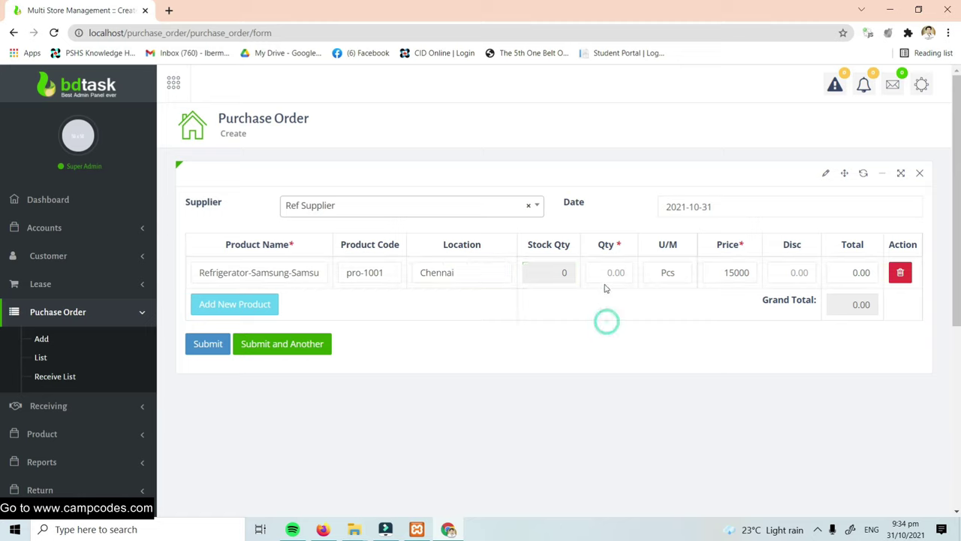
click(625, 270)
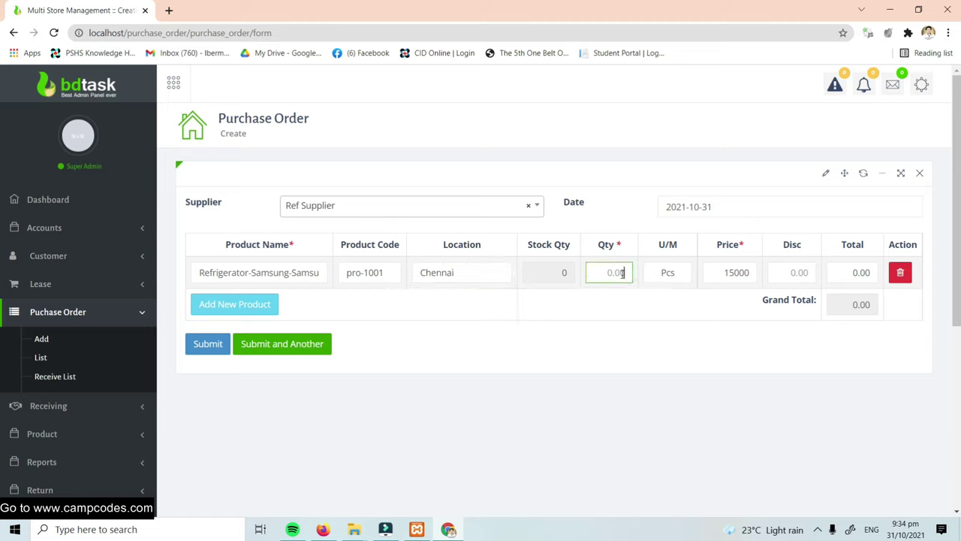
text(50)
click(713, 313)
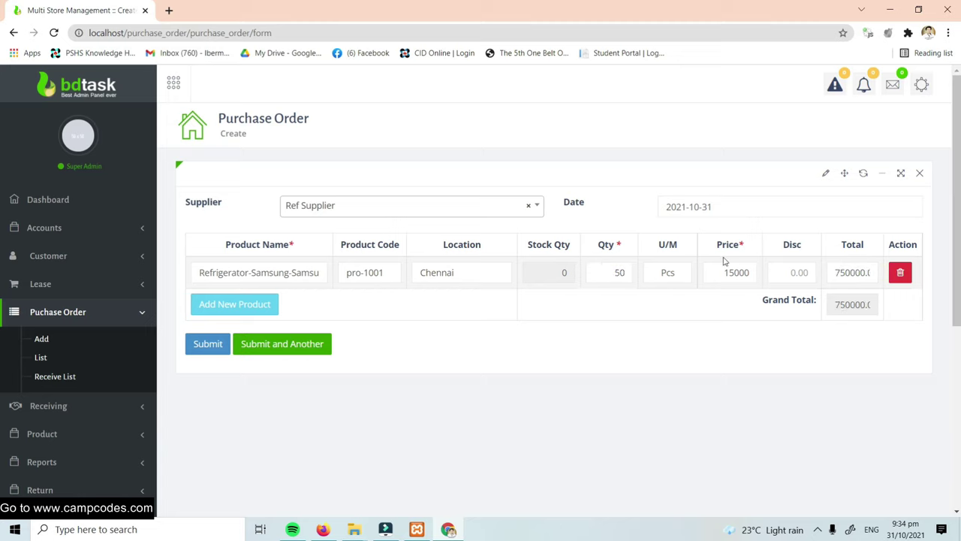
click(800, 274)
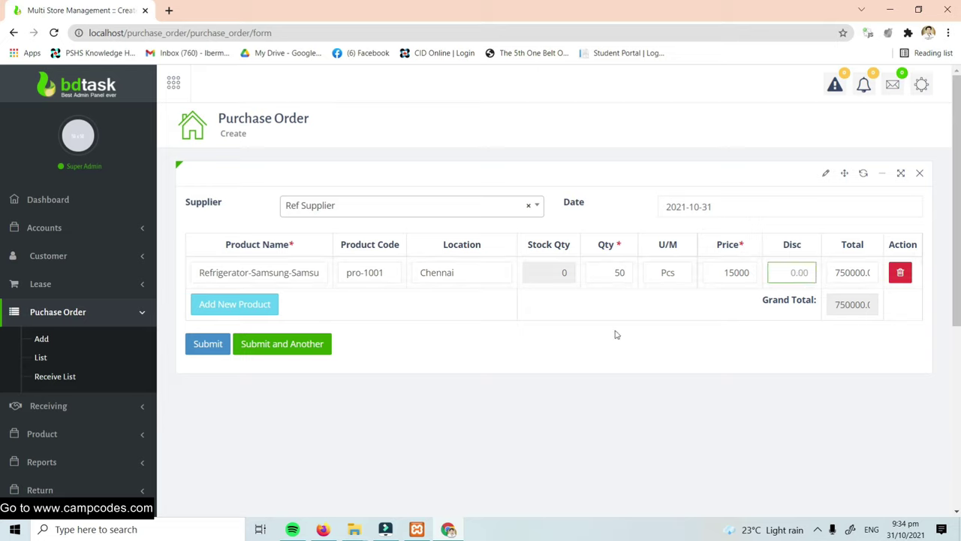
Add a second product line for TV-Panasonic-P 53
click(233, 306)
text(t)
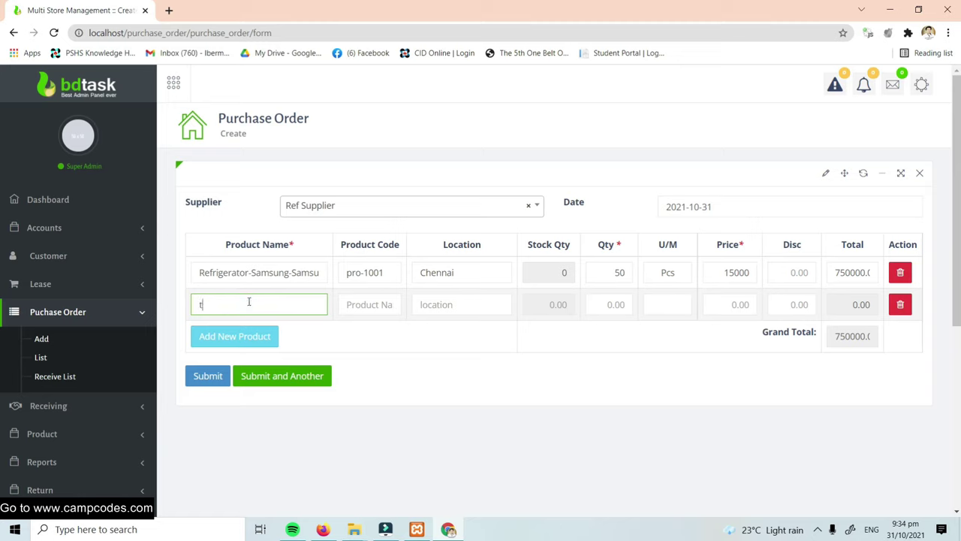
key(BackSpace)
text(tv)
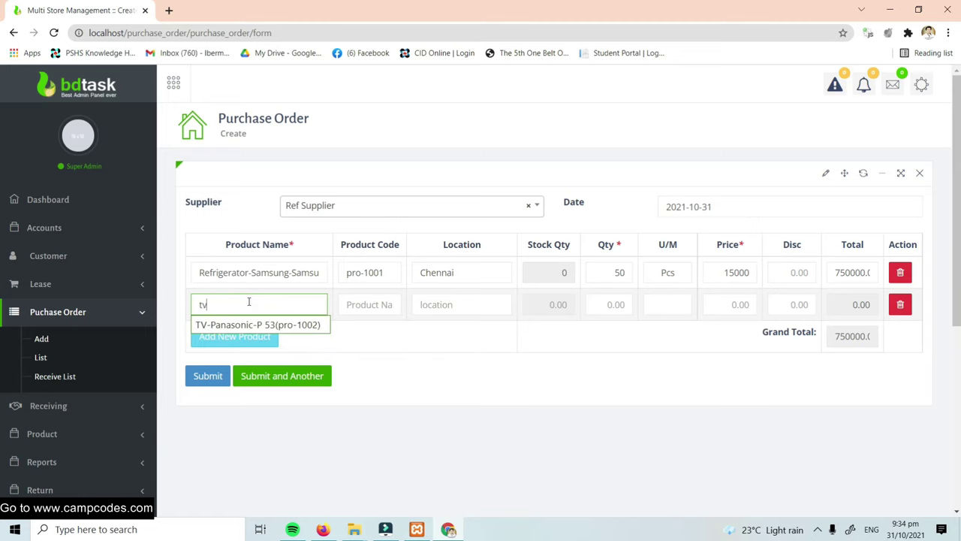
click(264, 326)
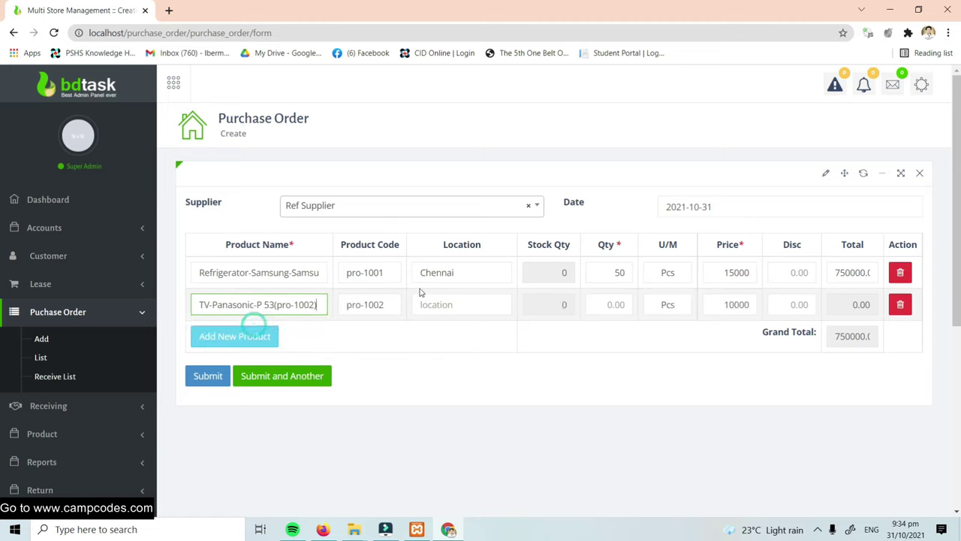
Set the refrigerator line's location to CampCodes Store 1 and the TV line's to CampCodes Store 2
click(486, 307)
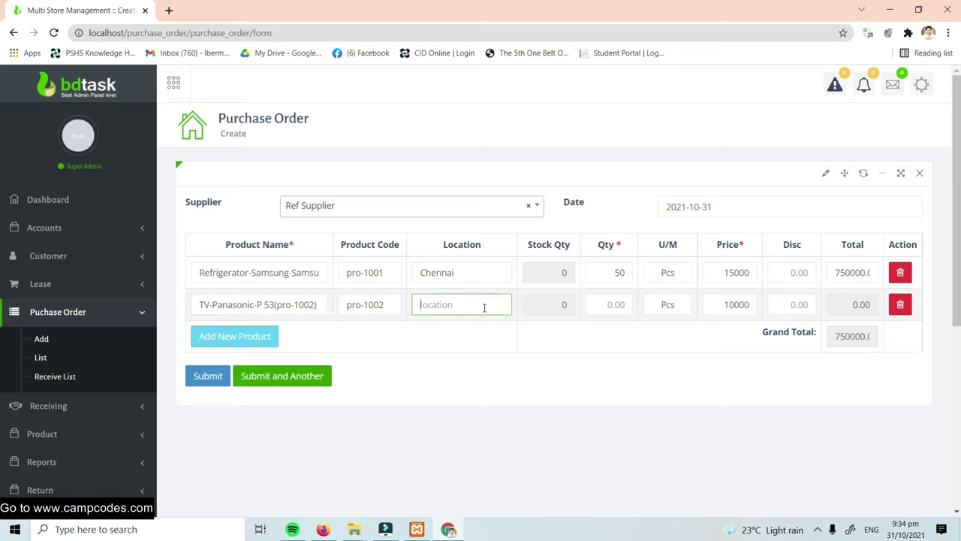
click(484, 307)
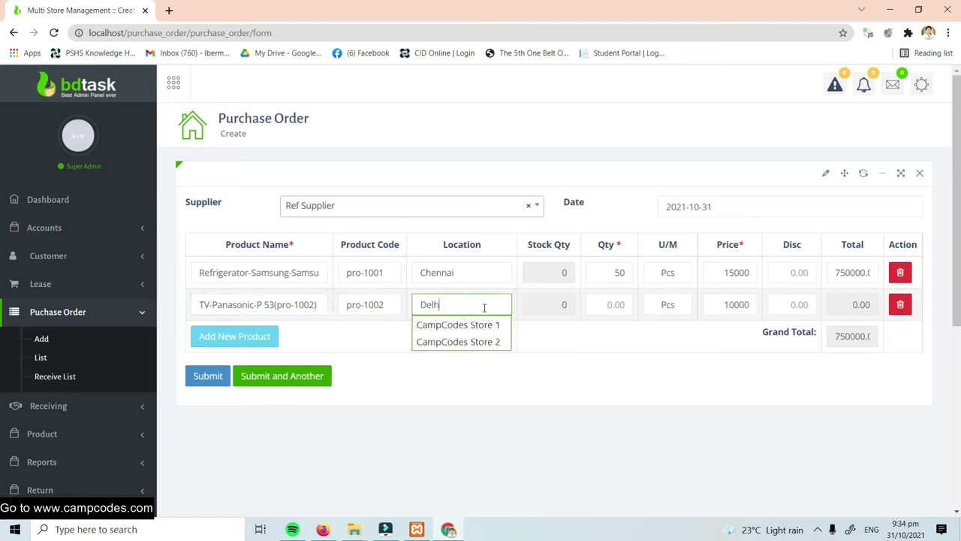
click(459, 324)
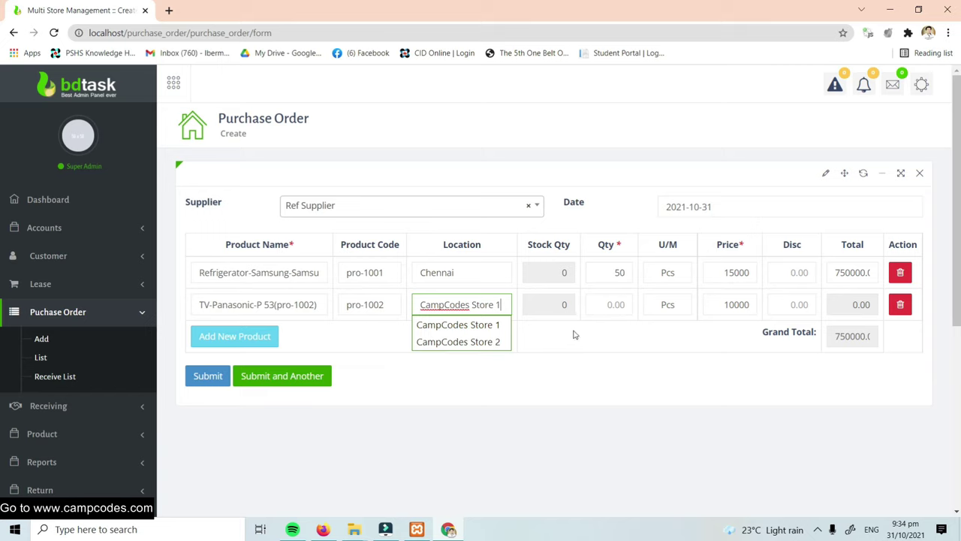
click(451, 270)
double_click(467, 272)
key(BackSpace)
text(C)
click(487, 301)
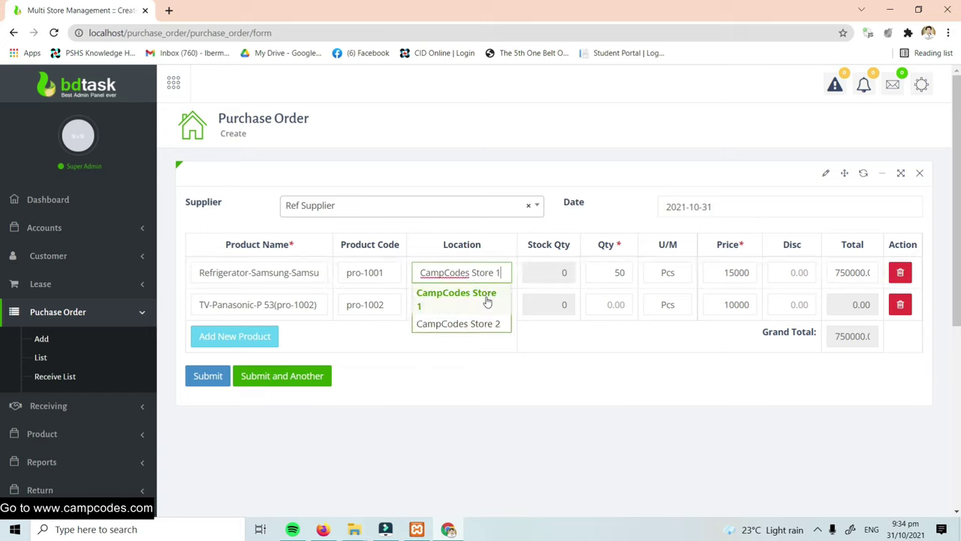
click(480, 304)
click(499, 303)
key(BackSpace)
text(2)
click(576, 363)
Give the TV line quantity 25 and discount 3000, then submit the 997000 order
click(613, 306)
text(25)
click(792, 304)
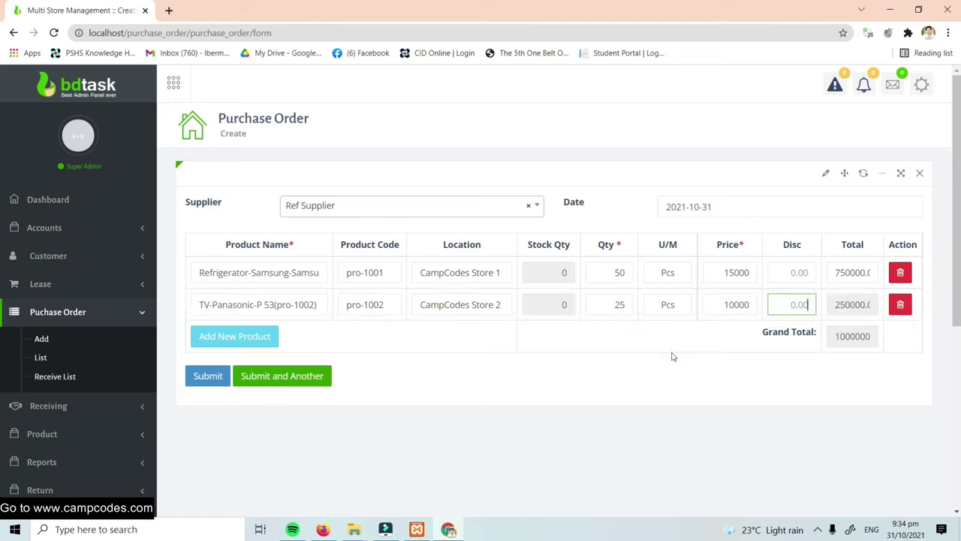
text(2)
key(BackSpace)
text(3000)
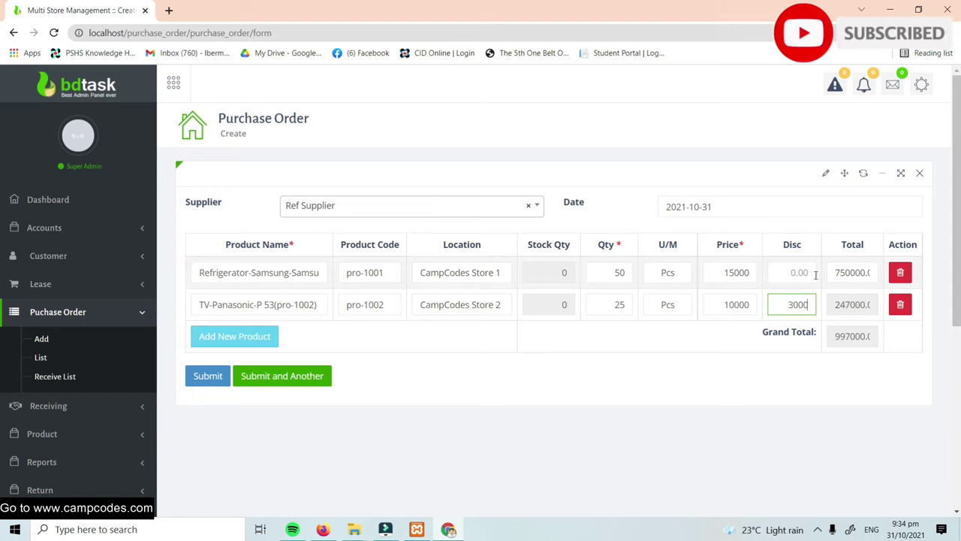
click(794, 274)
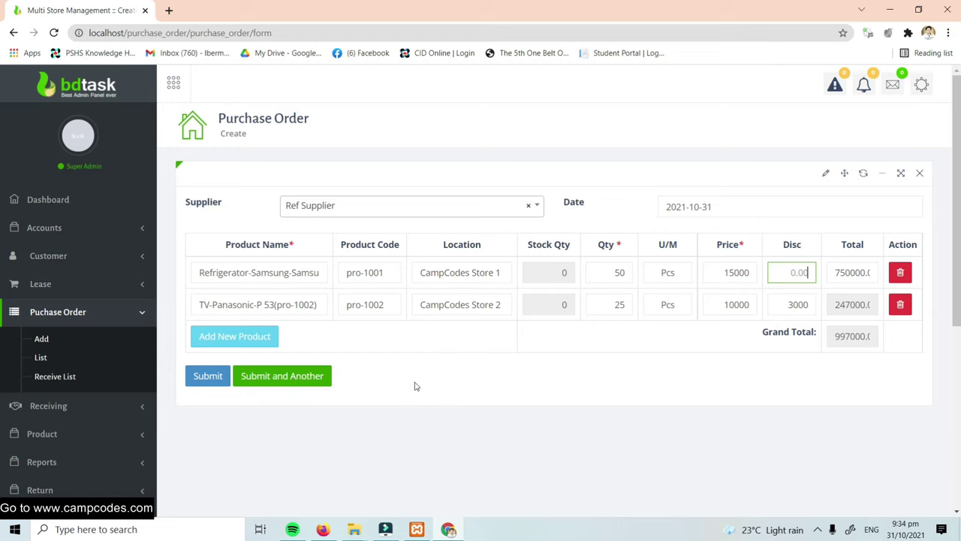
click(208, 378)
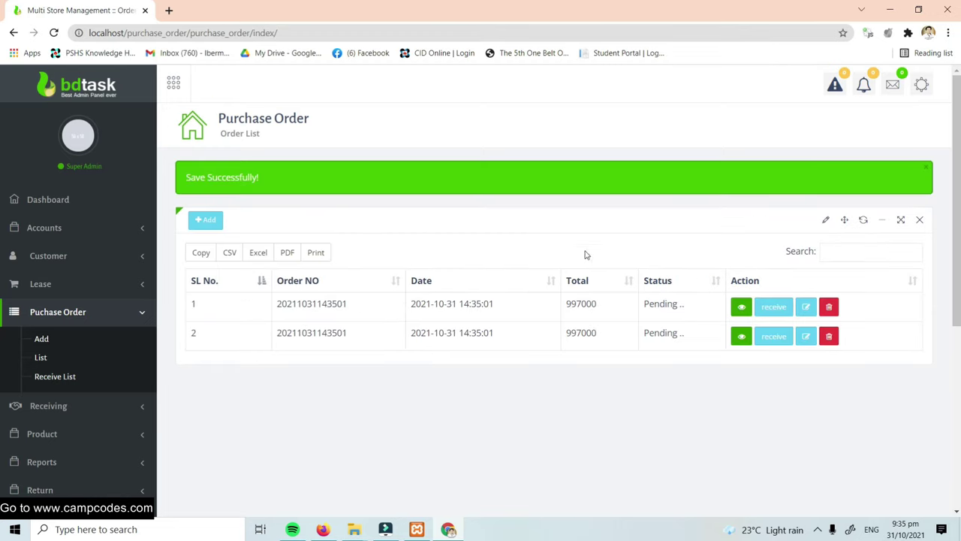
click(741, 308)
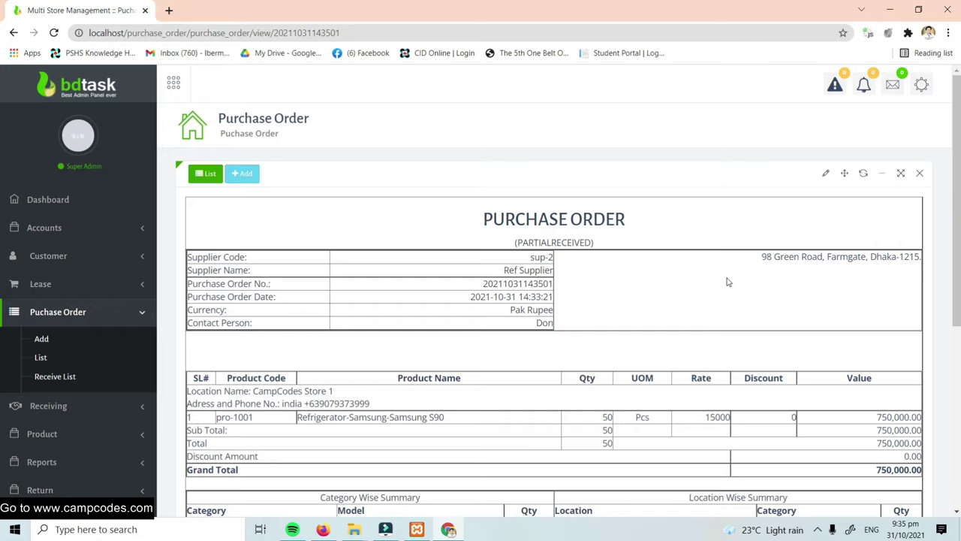
scroll(727, 283, down, 1)
scroll(682, 297, down, 3)
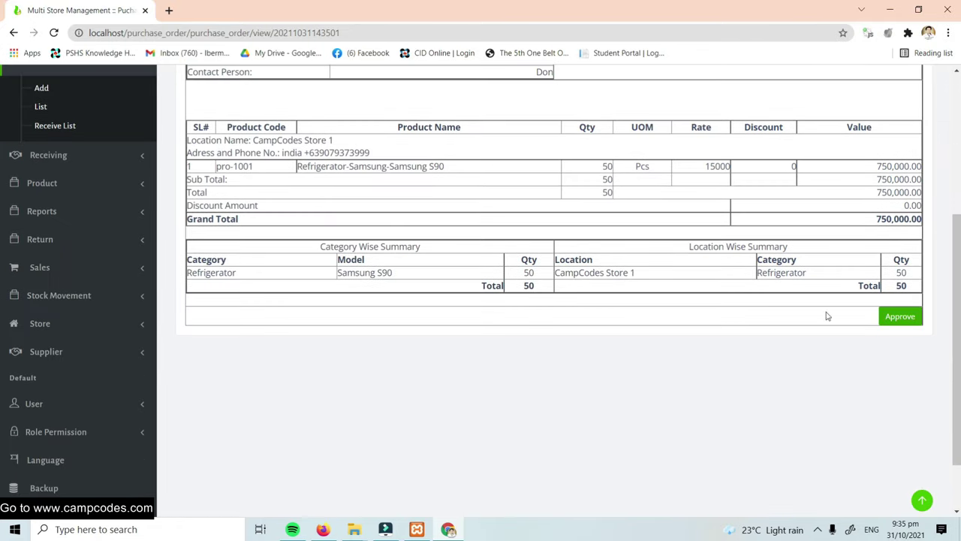
click(906, 326)
scroll(780, 313, down, 3)
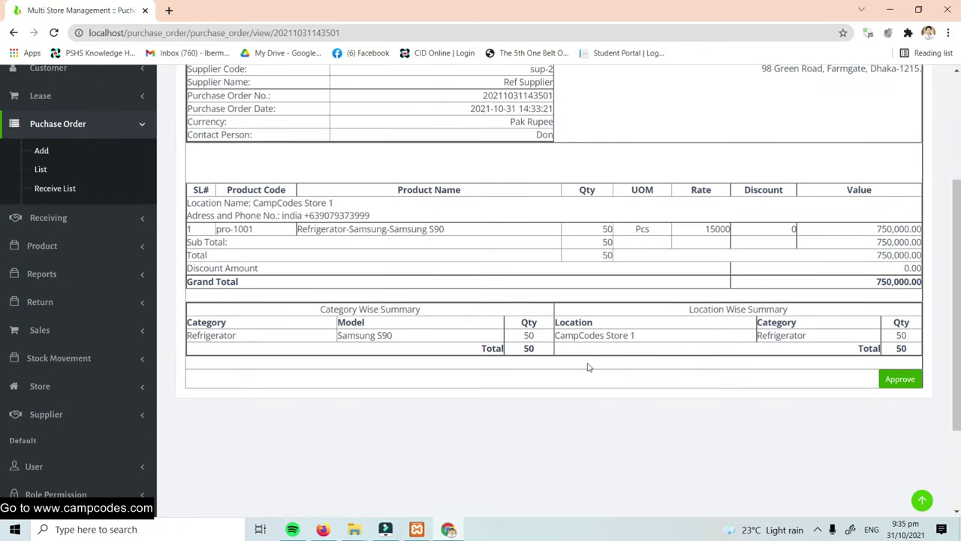
click(901, 379)
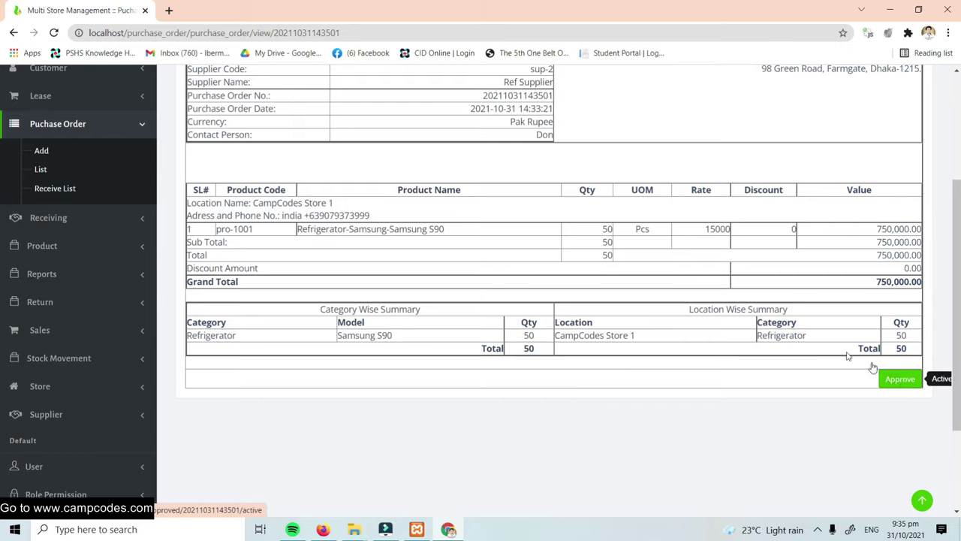
scroll(737, 277, down, 2)
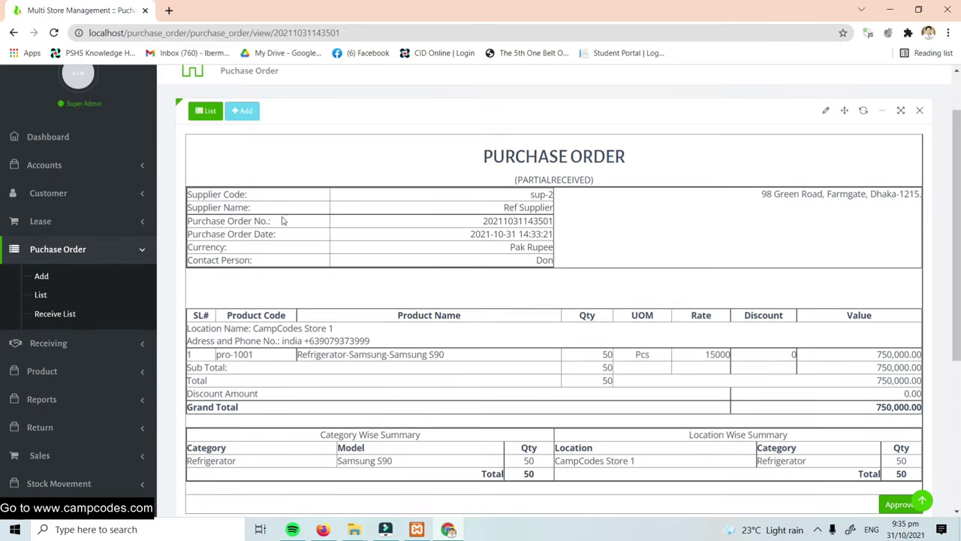
Highlight the supplier details and the summary table figures of the order
drag(502, 214, 519, 233)
click(512, 241)
scroll(512, 338, down, 2)
drag(199, 333, 587, 334)
click(587, 335)
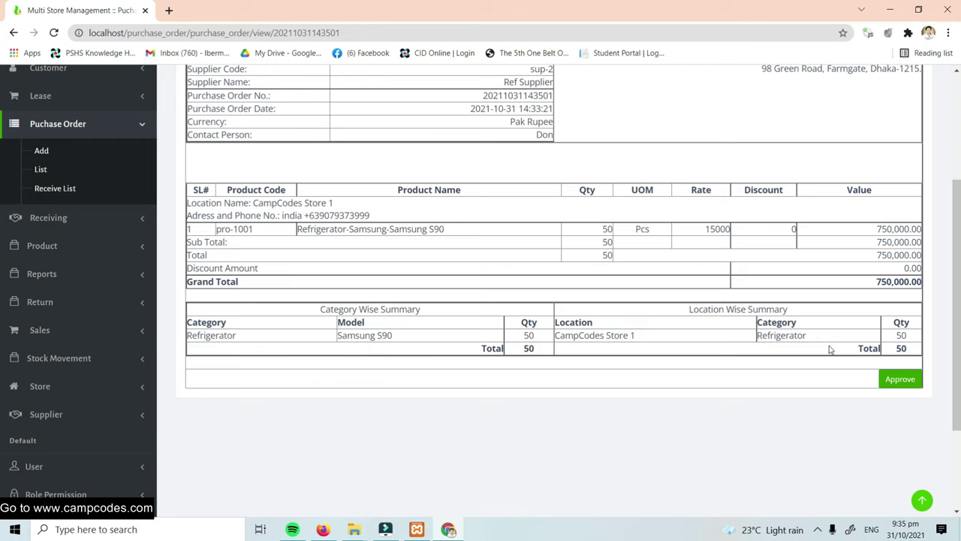
scroll(830, 349, down, 1)
click(901, 321)
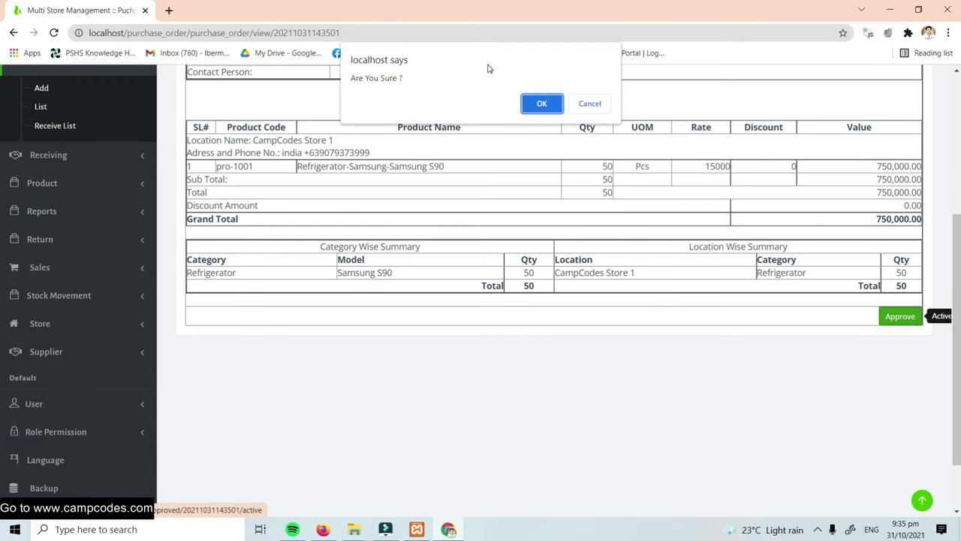
click(538, 104)
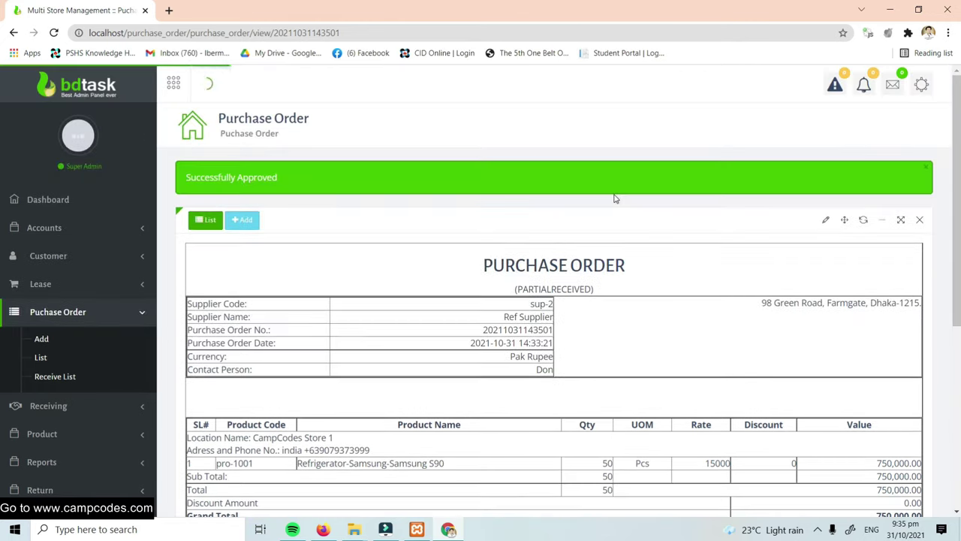
scroll(450, 196, down, 2)
scroll(223, 177, up, 1)
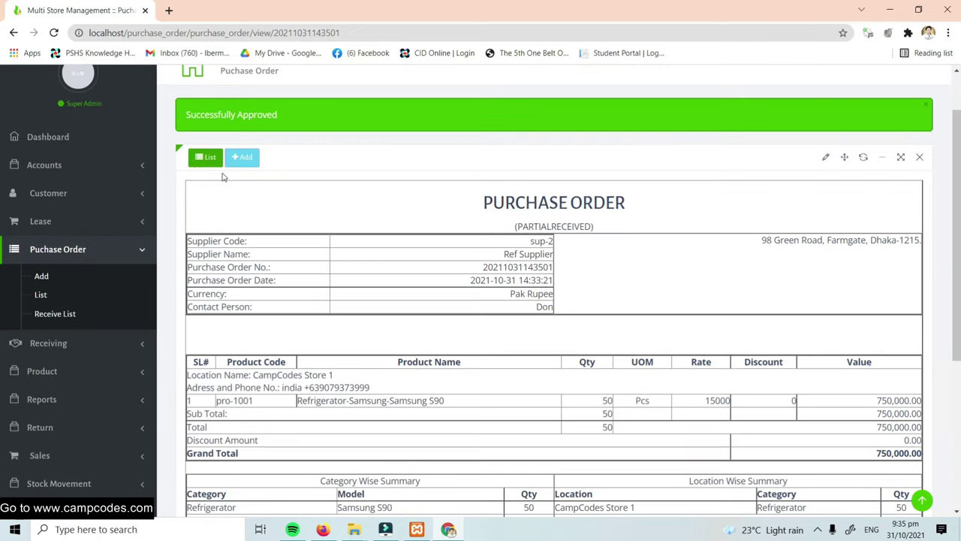
click(203, 159)
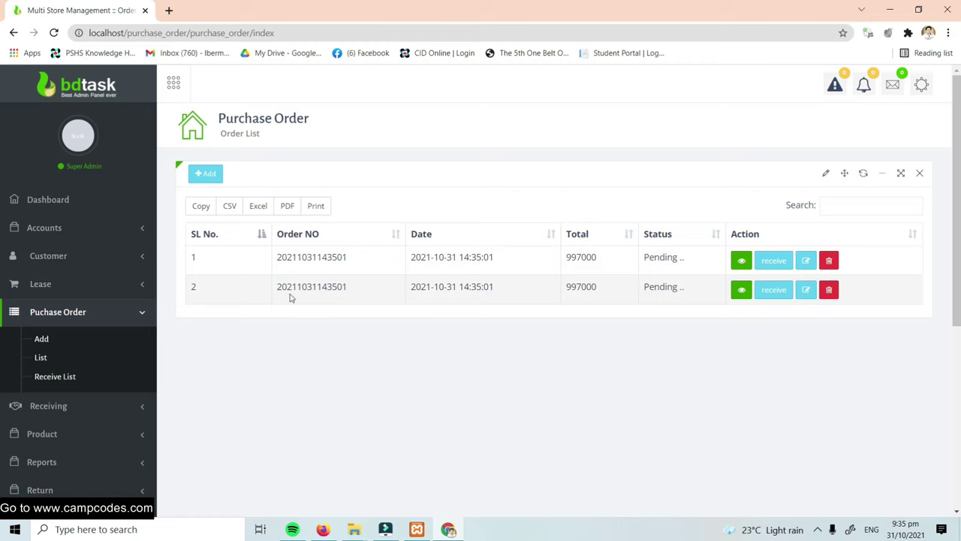
click(741, 290)
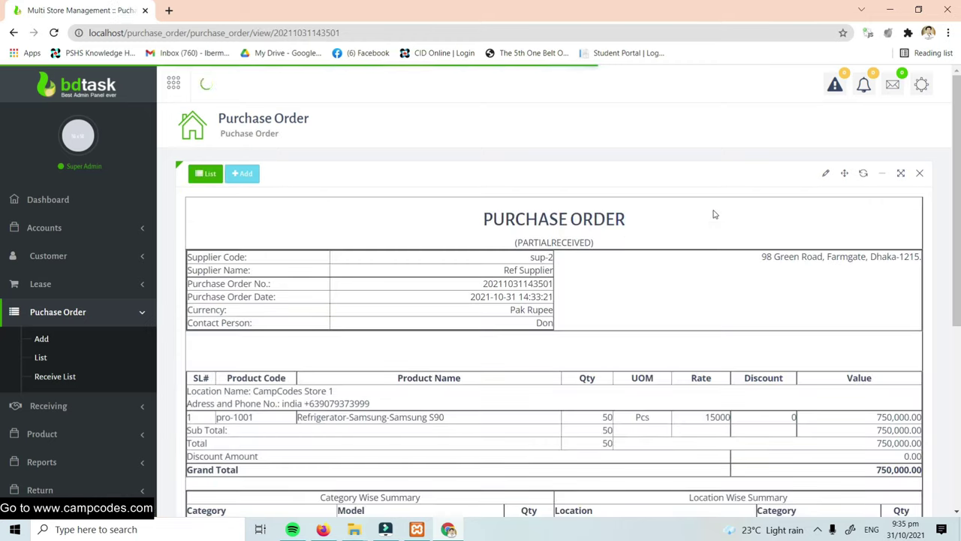
scroll(676, 255, down, 1)
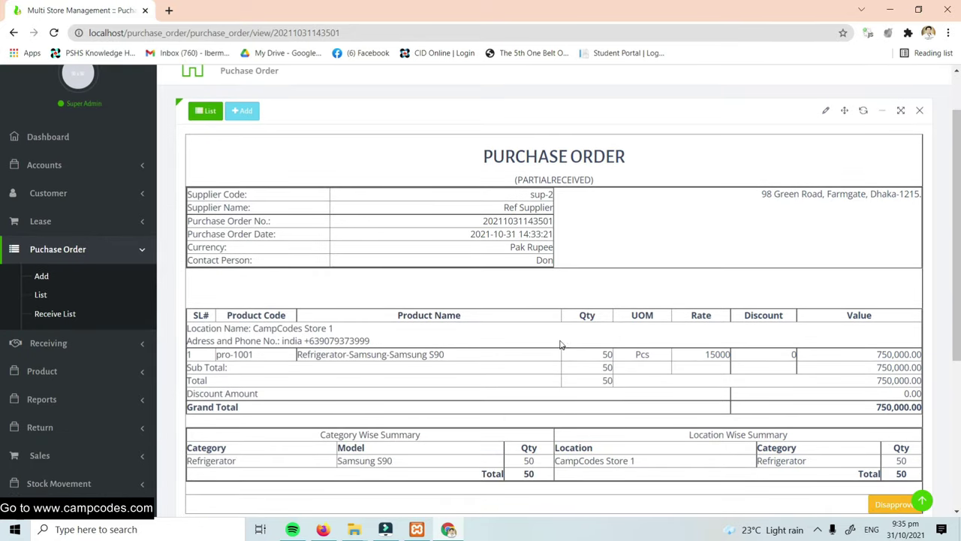
scroll(571, 341, down, 2)
click(894, 378)
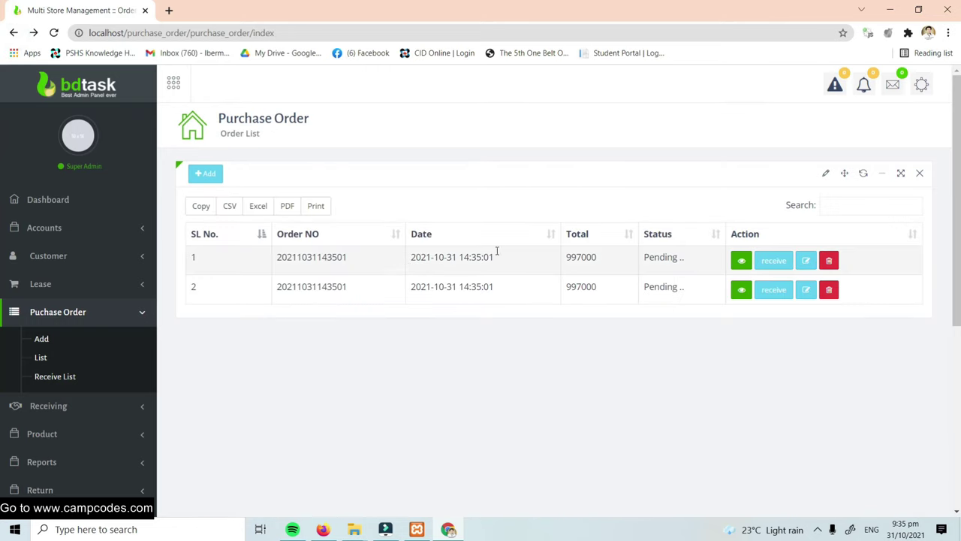
click(741, 259)
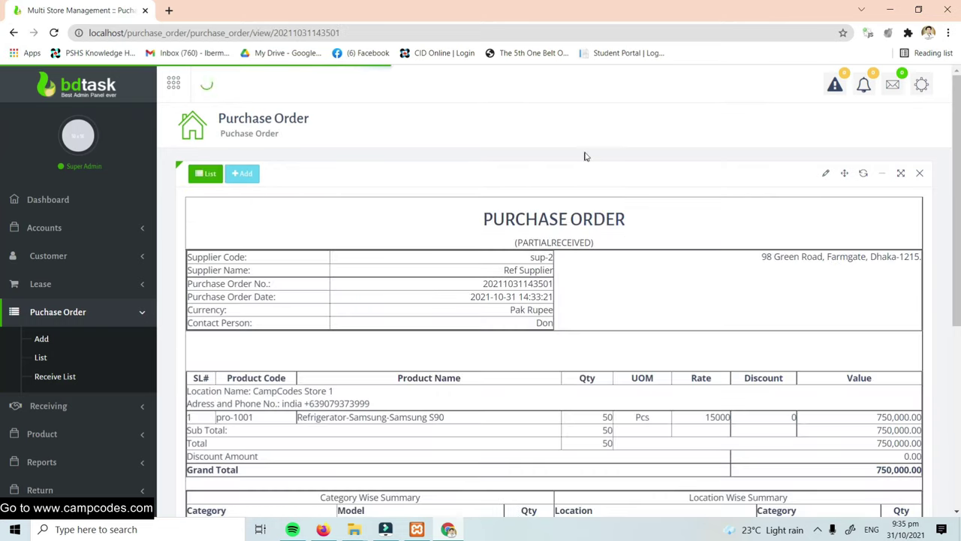
scroll(585, 207, down, 5)
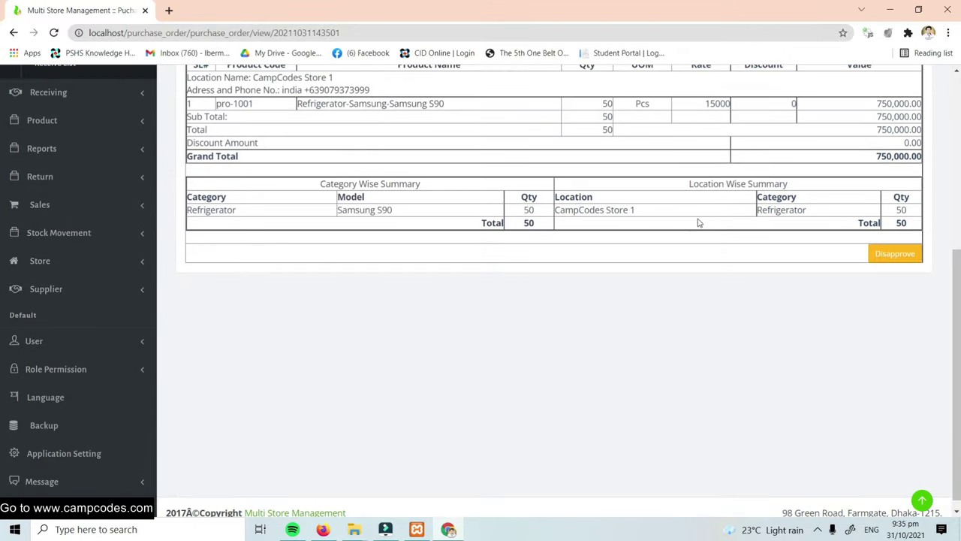
scroll(695, 208, up, 10)
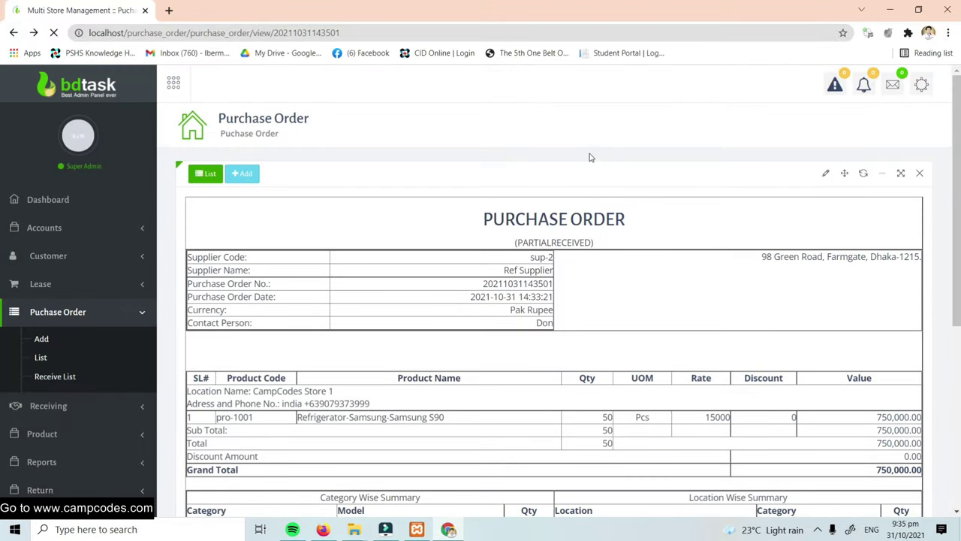
key(alt+Left)
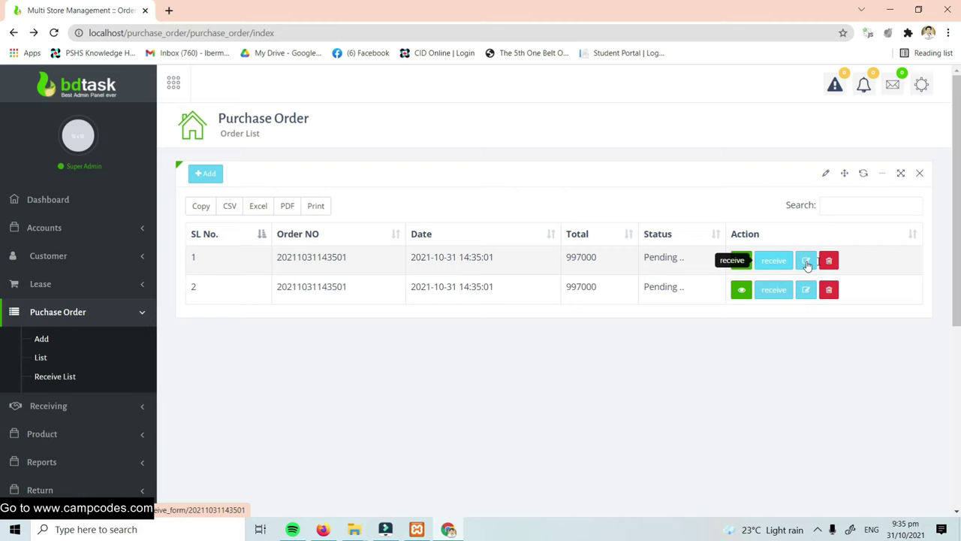
Receive 45 Samsung S90 refrigerators against the first purchase order
click(775, 259)
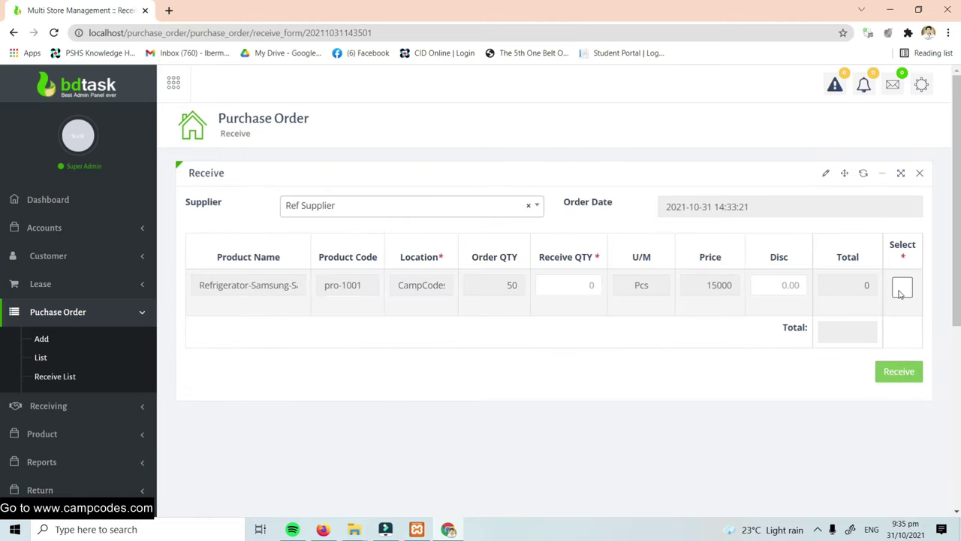
click(901, 288)
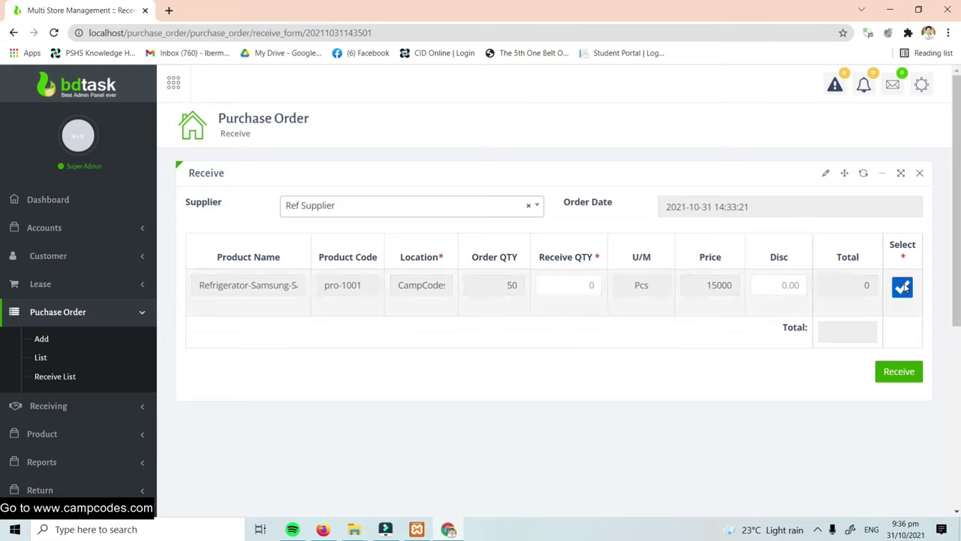
click(902, 287)
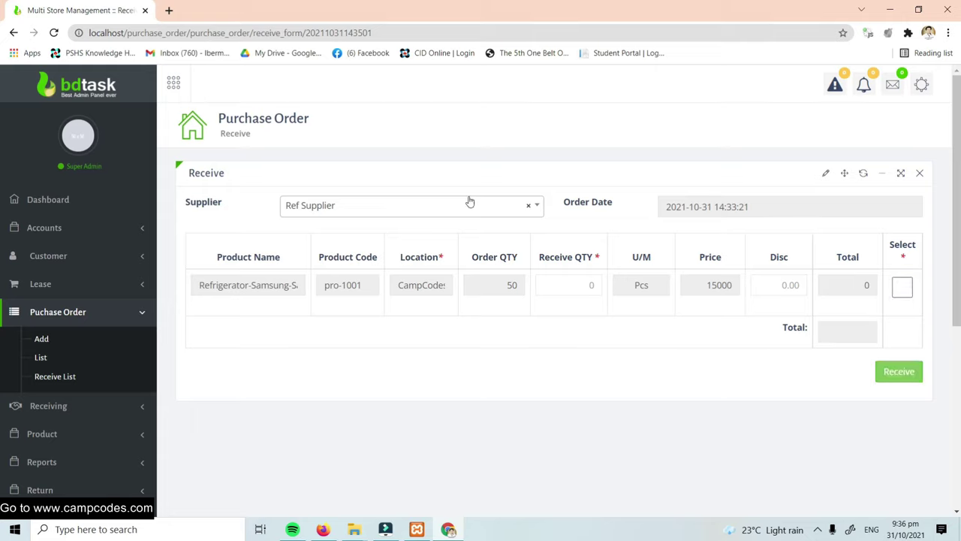
click(592, 283)
text(4)
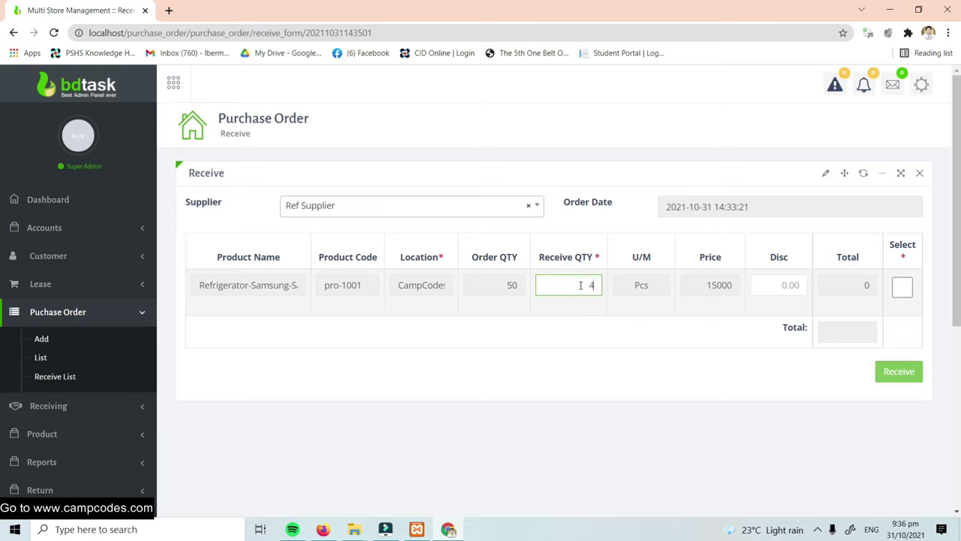
text(5)
click(901, 291)
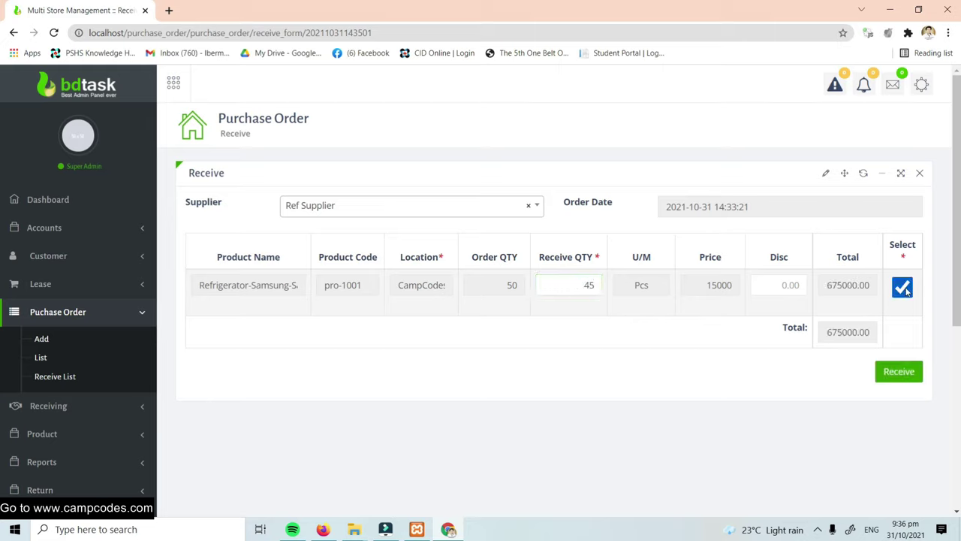
click(891, 366)
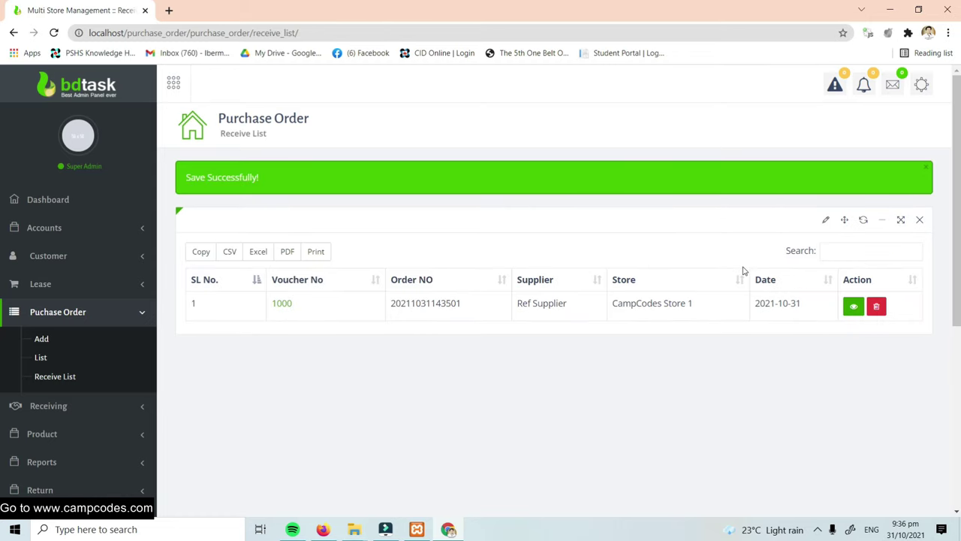
Review receiving voucher 1000's quantity of 45, then return to the purchase order list
click(853, 306)
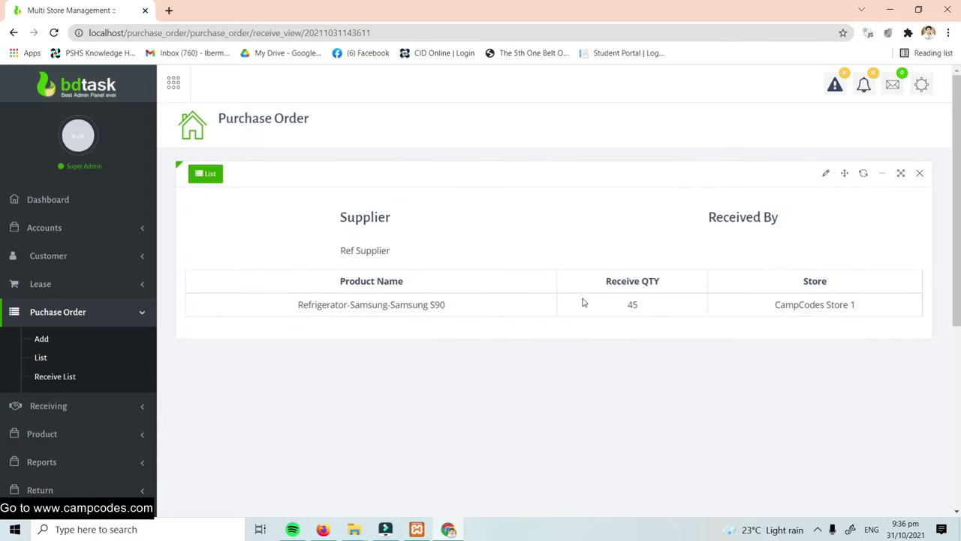
drag(676, 304, 578, 305)
click(583, 304)
click(41, 377)
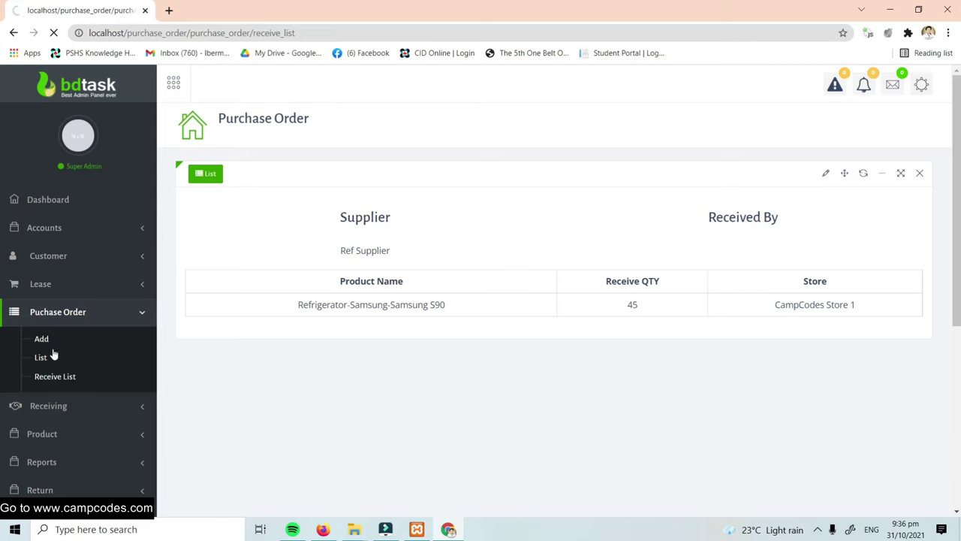
click(38, 358)
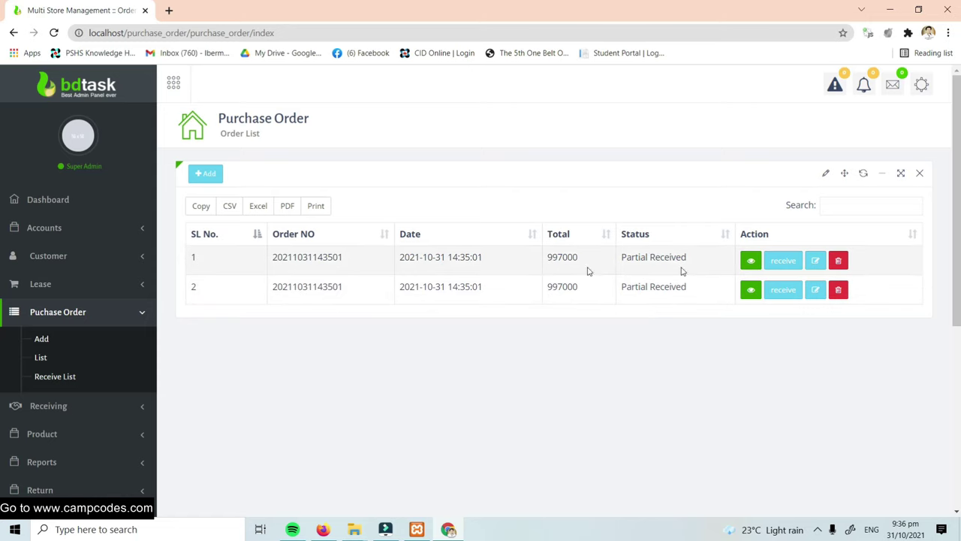
Receive the remaining 5 Samsung S90 refrigerators for the first order
click(785, 263)
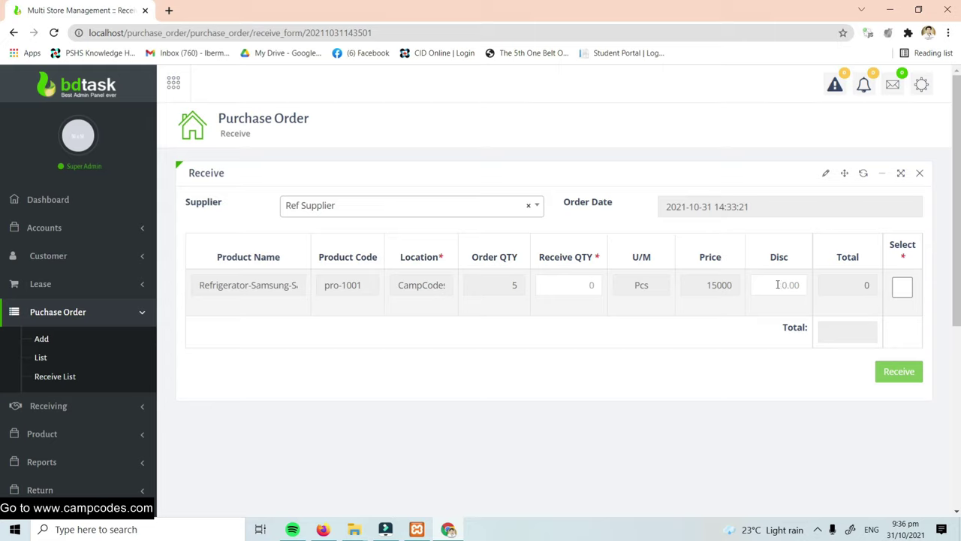
click(589, 282)
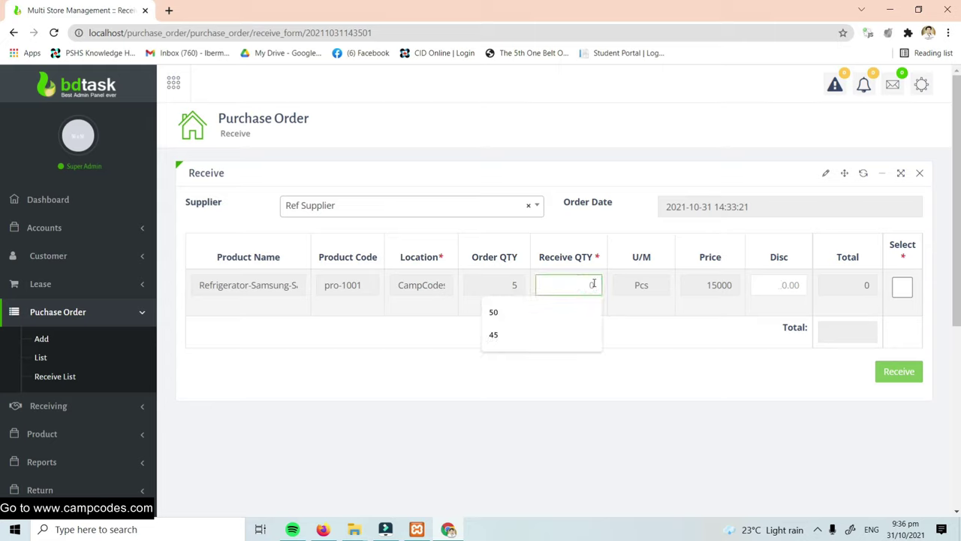
text(5)
click(743, 348)
click(902, 286)
click(903, 376)
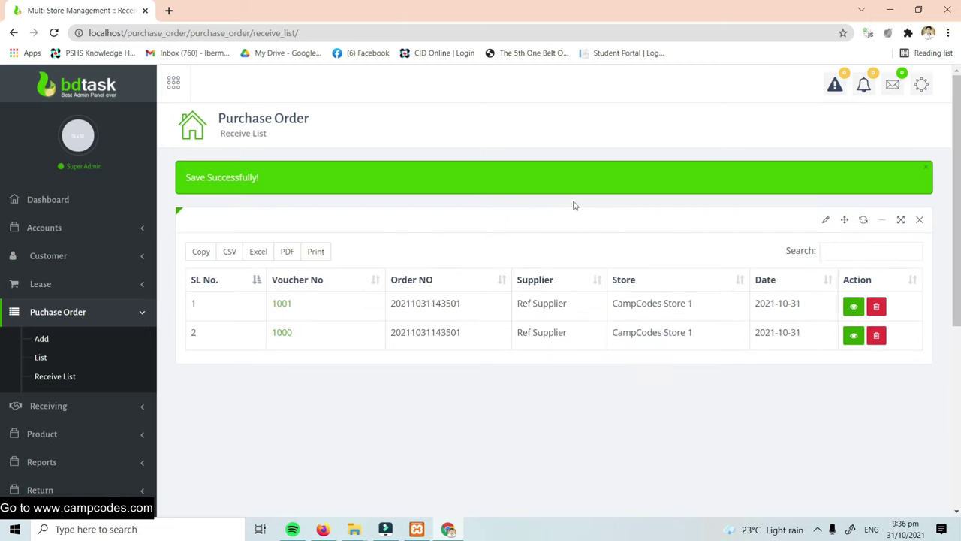
Review receiving vouchers 1000 and 1001, then bring up a blank purchase order form
click(855, 336)
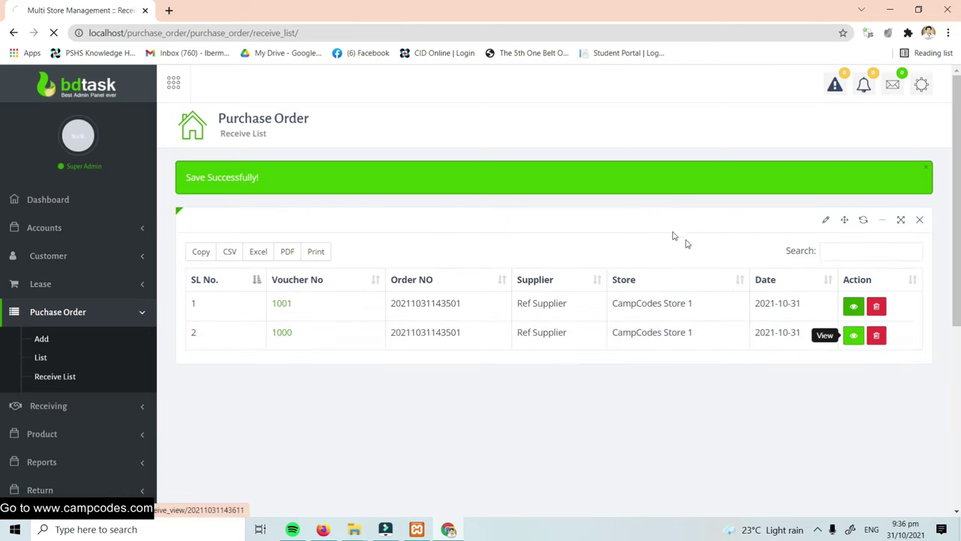
scroll(617, 240, down, 3)
scroll(626, 240, up, 2)
scroll(625, 240, up, 1)
click(13, 33)
click(853, 260)
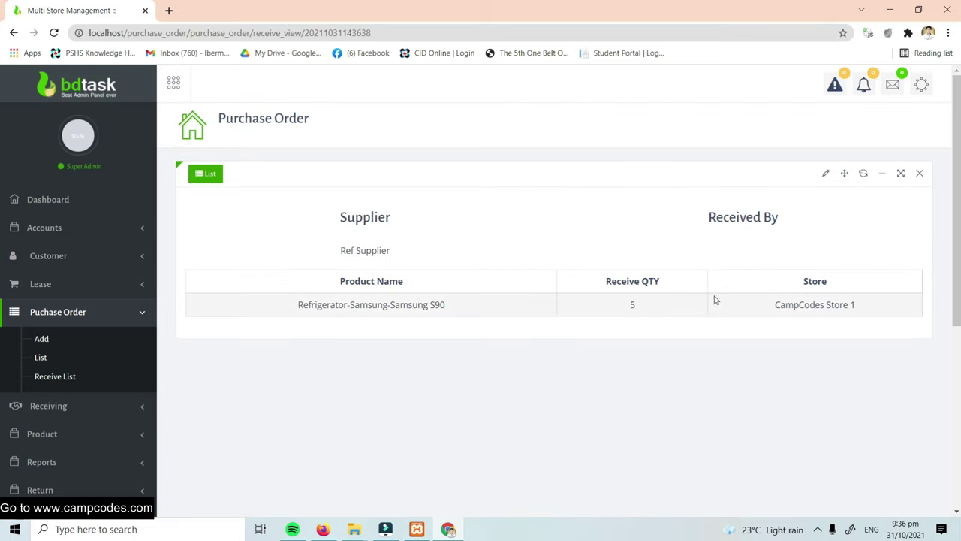
click(42, 343)
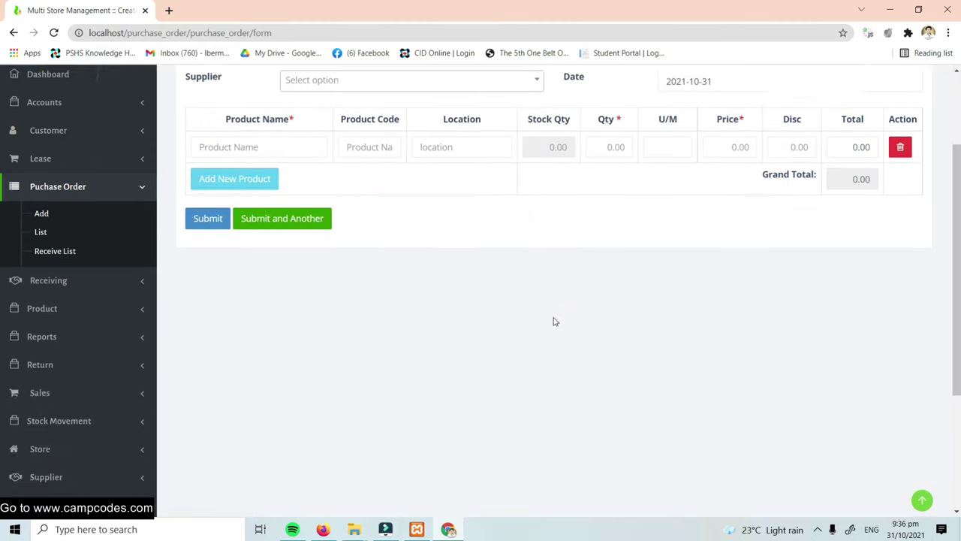
Choose TV Supplier and the TV-Panasonic-P 53 product for the new order
click(235, 272)
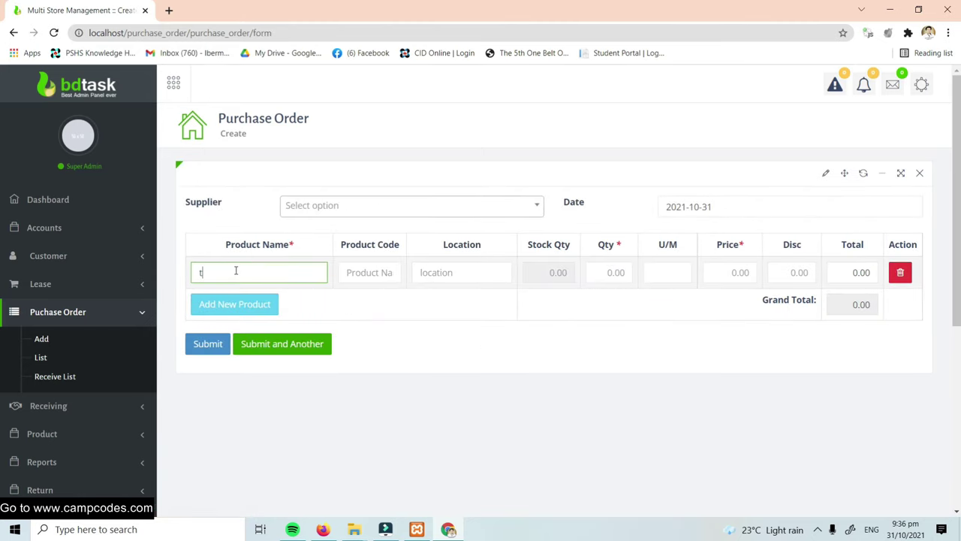
text(tv)
click(333, 207)
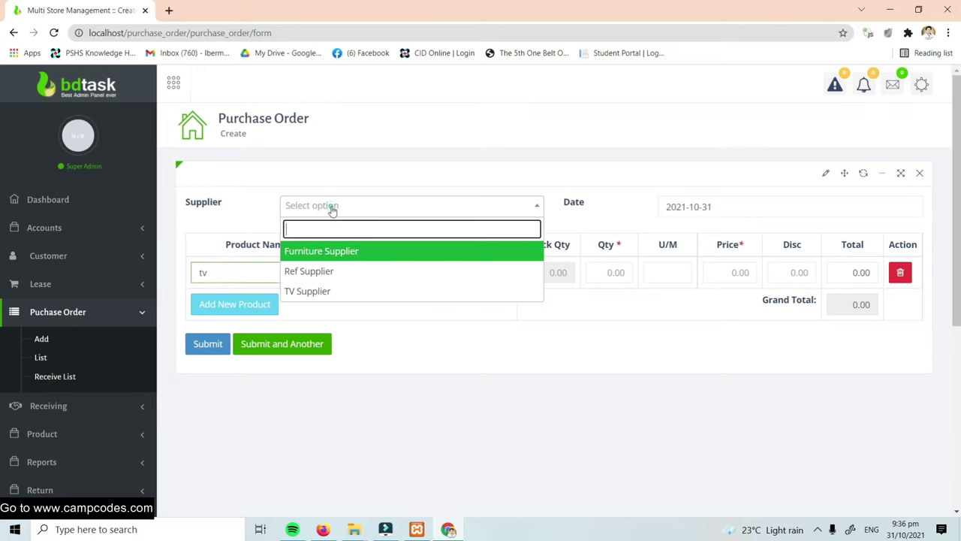
click(318, 292)
click(259, 268)
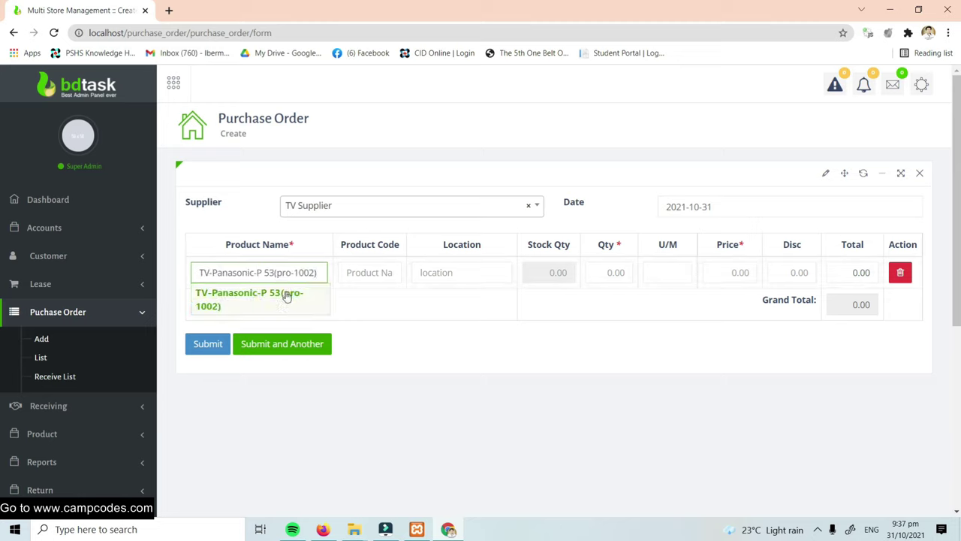
click(286, 296)
click(371, 273)
Set location CampCodes Store 2, quantity 25, discount 3000, and submit the 247000 order
click(461, 272)
text(c)
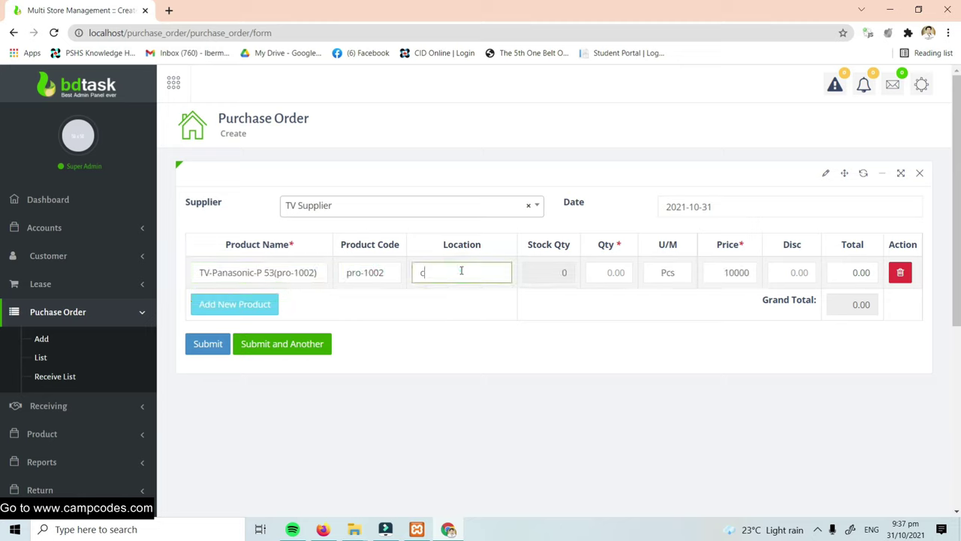
text(ampCodes Store 2)
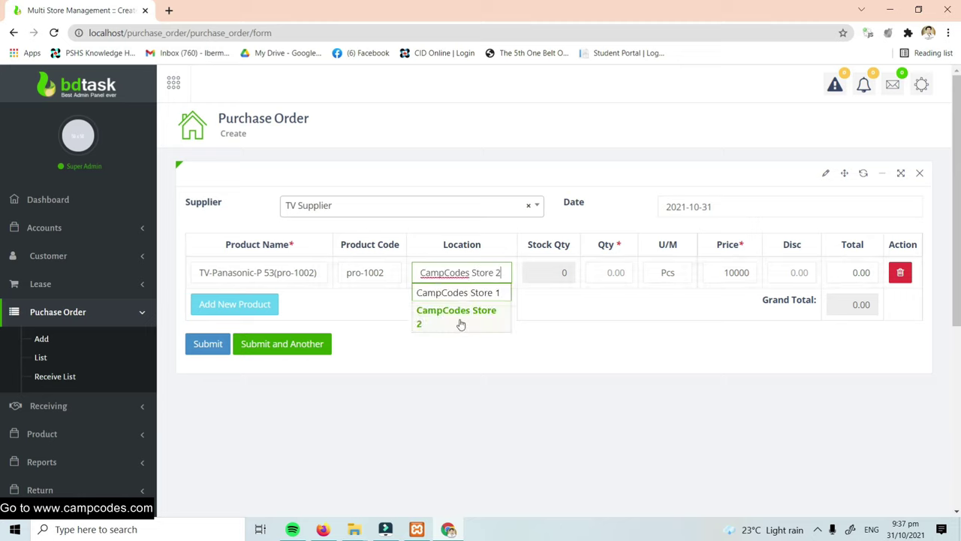
click(461, 324)
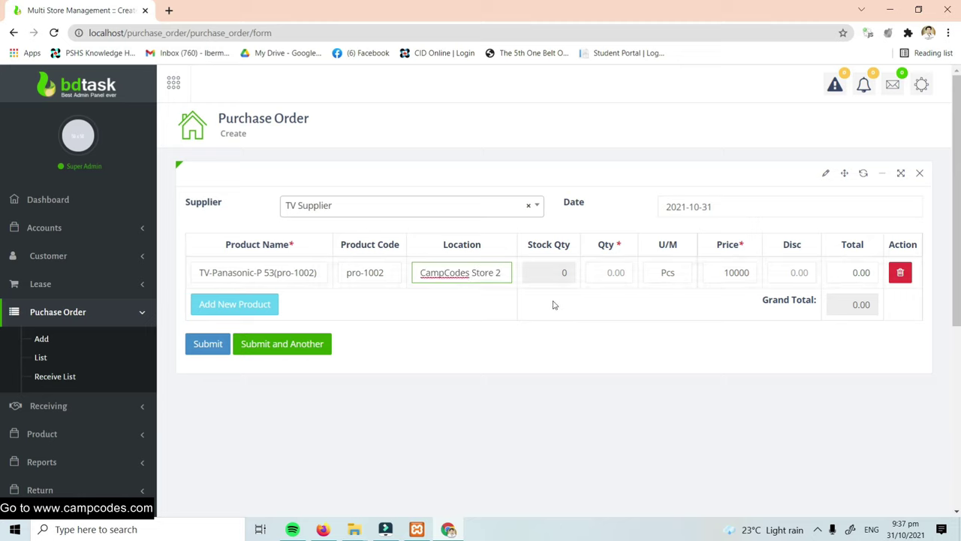
click(616, 272)
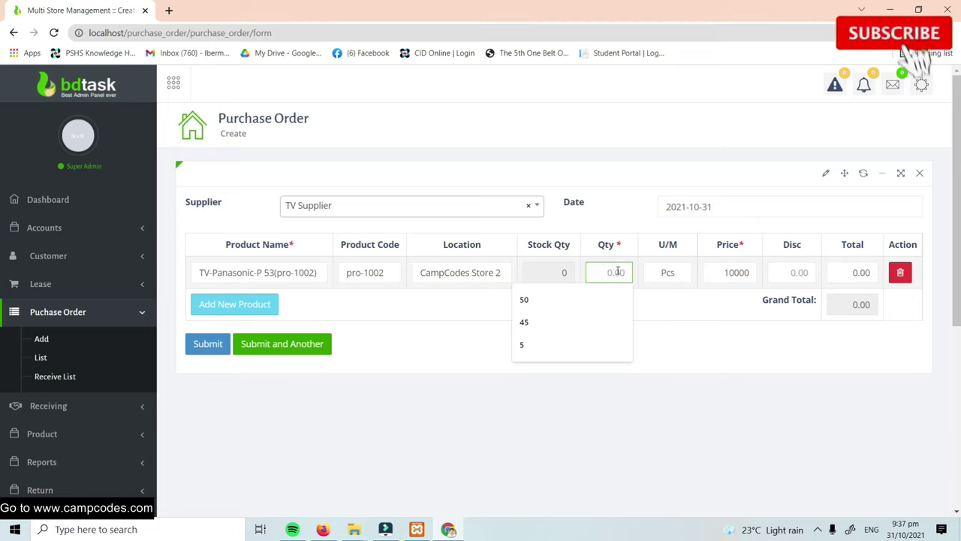
text(25)
click(688, 320)
click(736, 273)
click(807, 272)
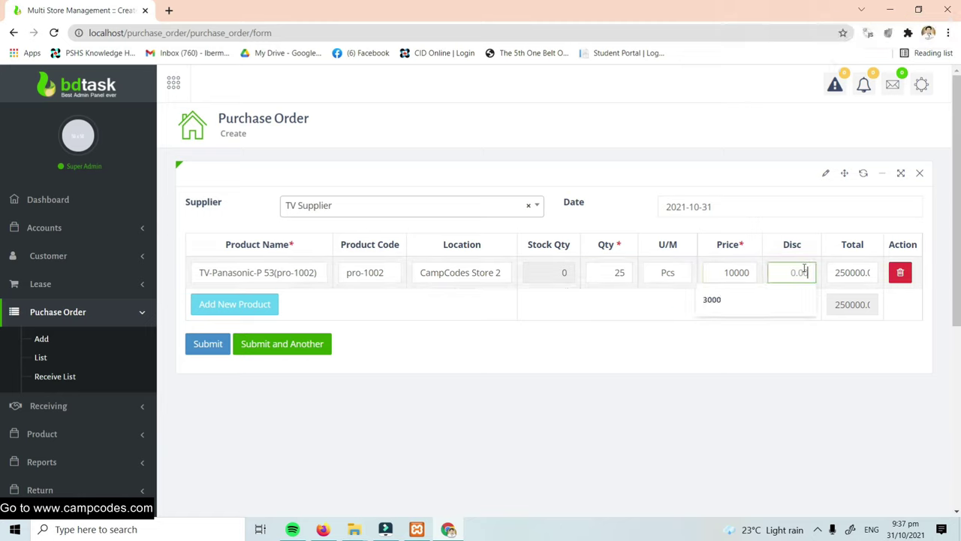
click(749, 298)
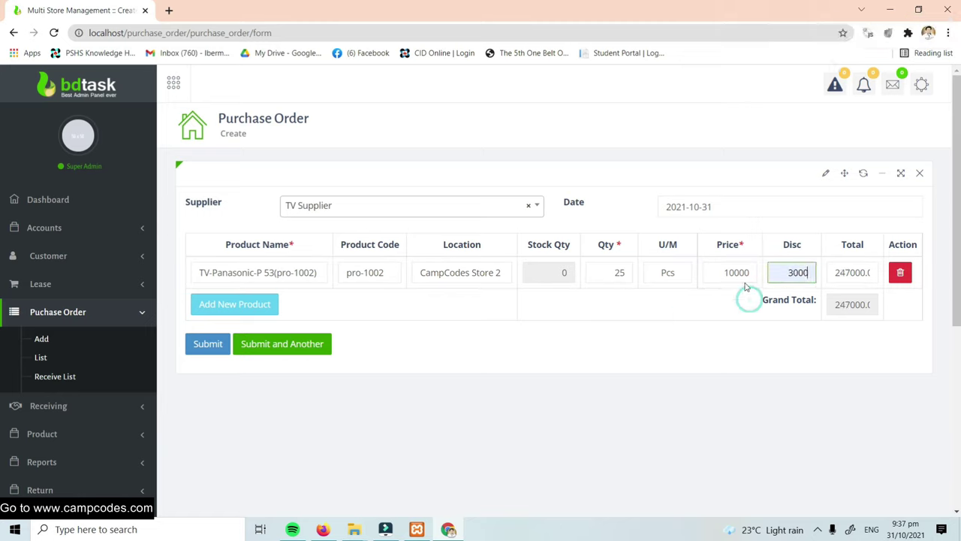
click(210, 344)
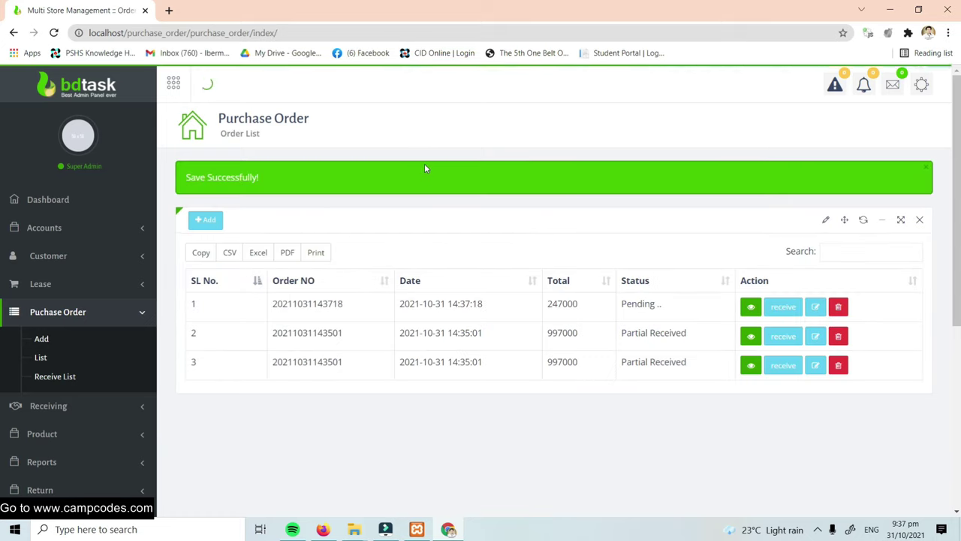
scroll(628, 386, down, 1)
scroll(661, 375, up, 1)
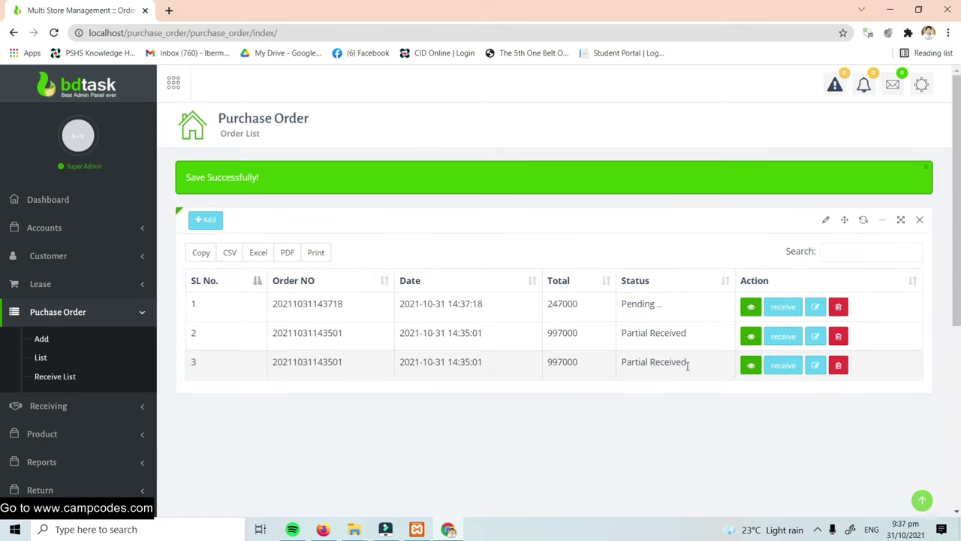
click(750, 306)
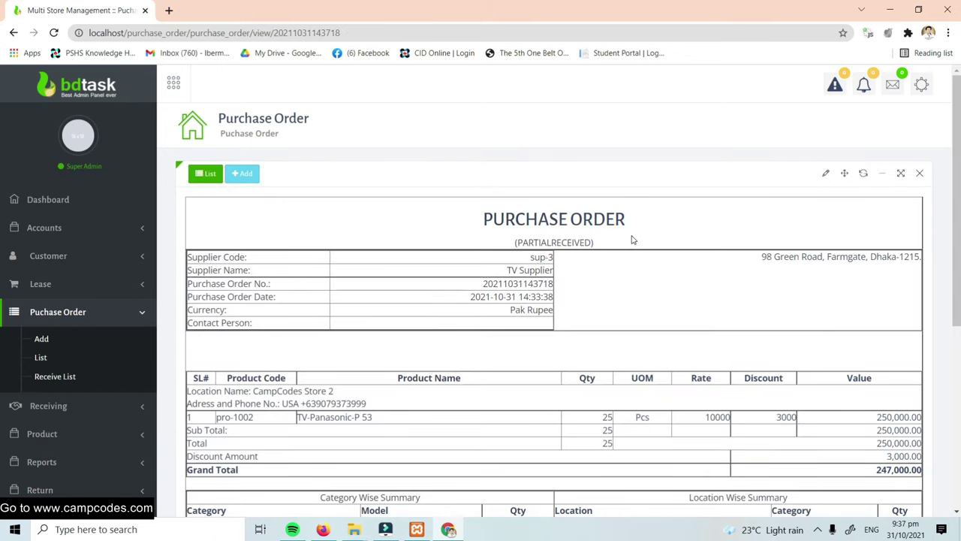
scroll(631, 239, down, 3)
scroll(911, 319, up, 3)
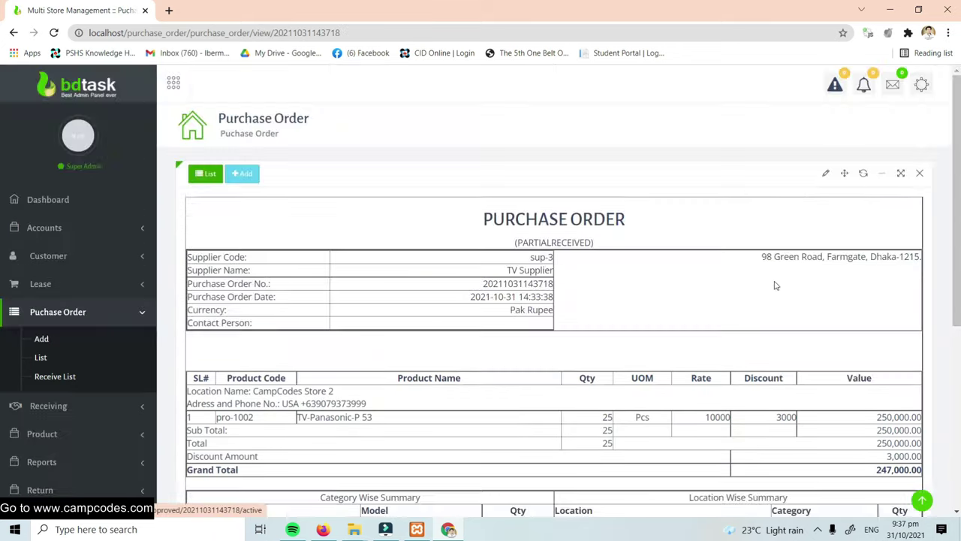
scroll(899, 378, down, 2)
click(902, 443)
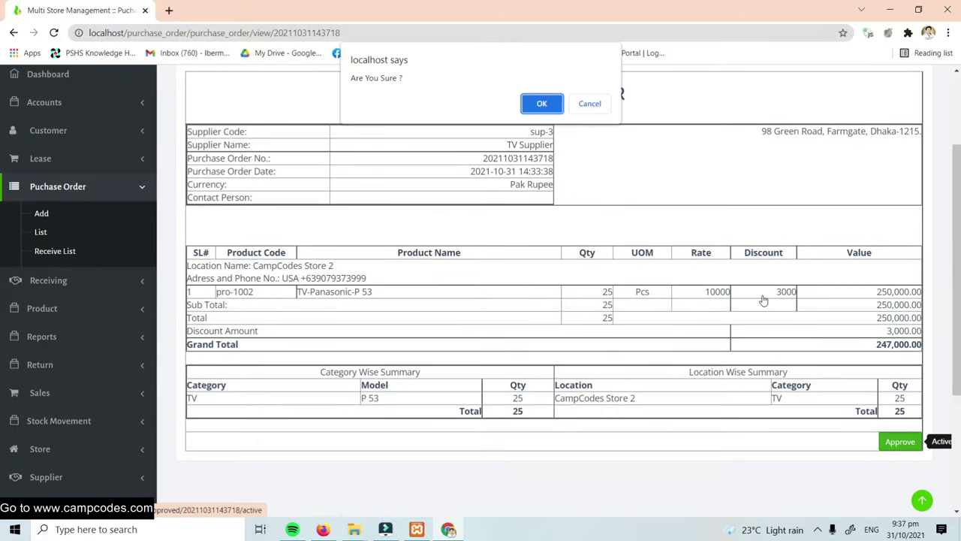
click(541, 102)
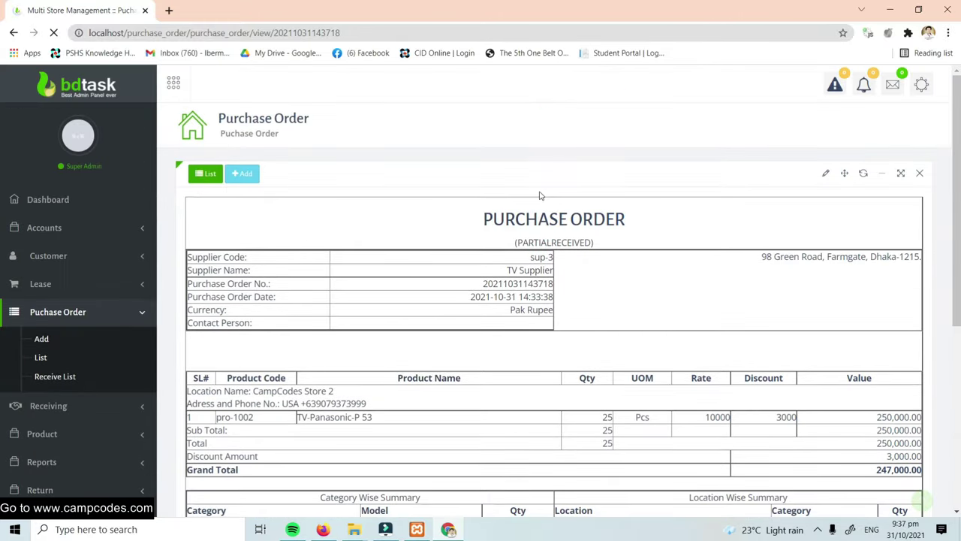
click(206, 223)
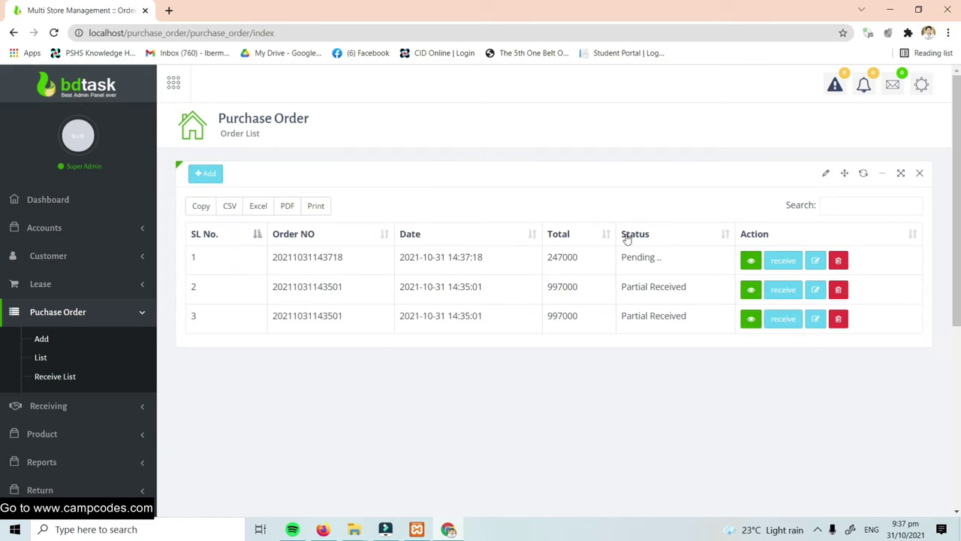
click(782, 260)
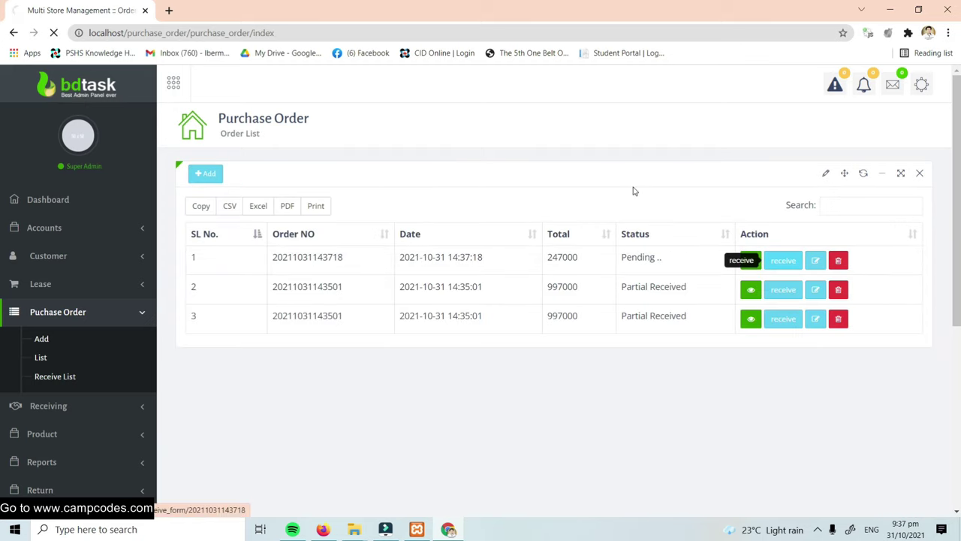
click(594, 285)
text(25)
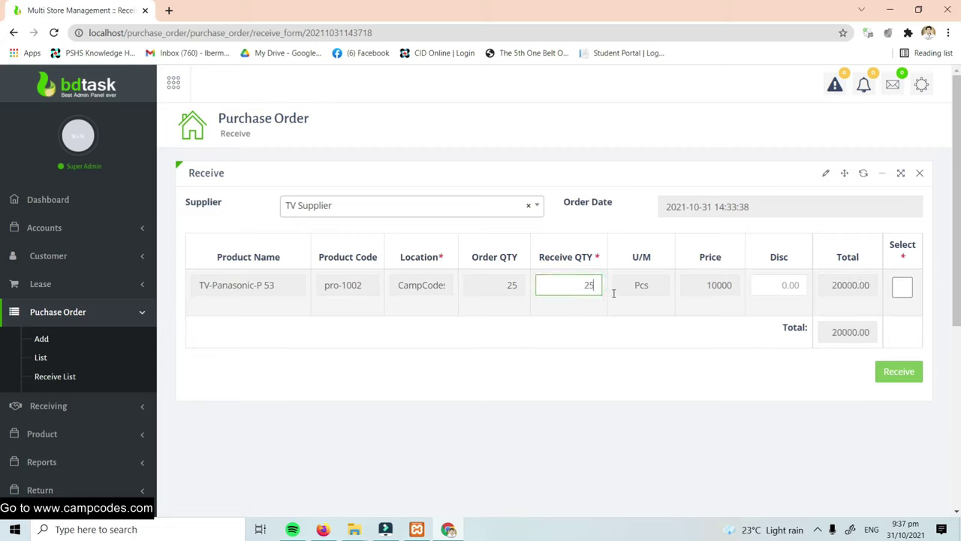
click(796, 286)
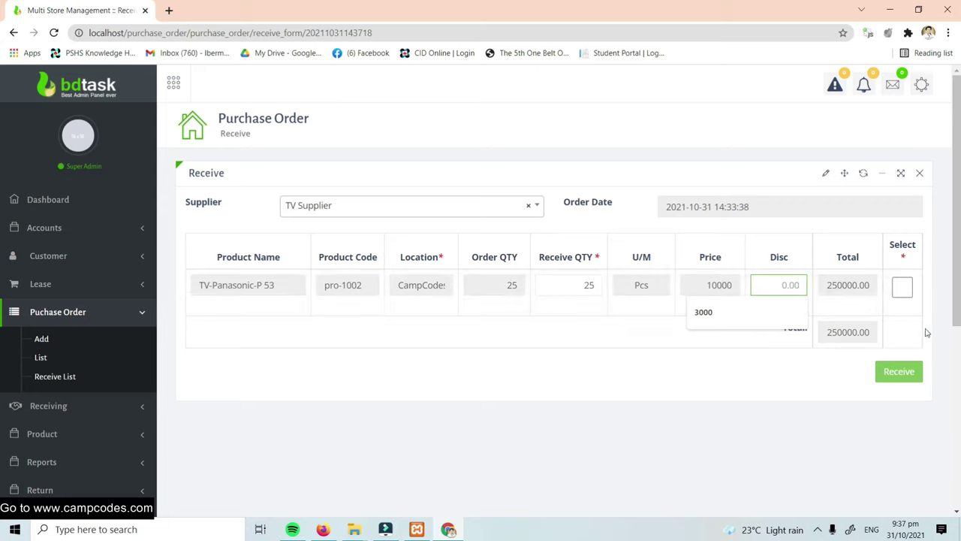
click(902, 286)
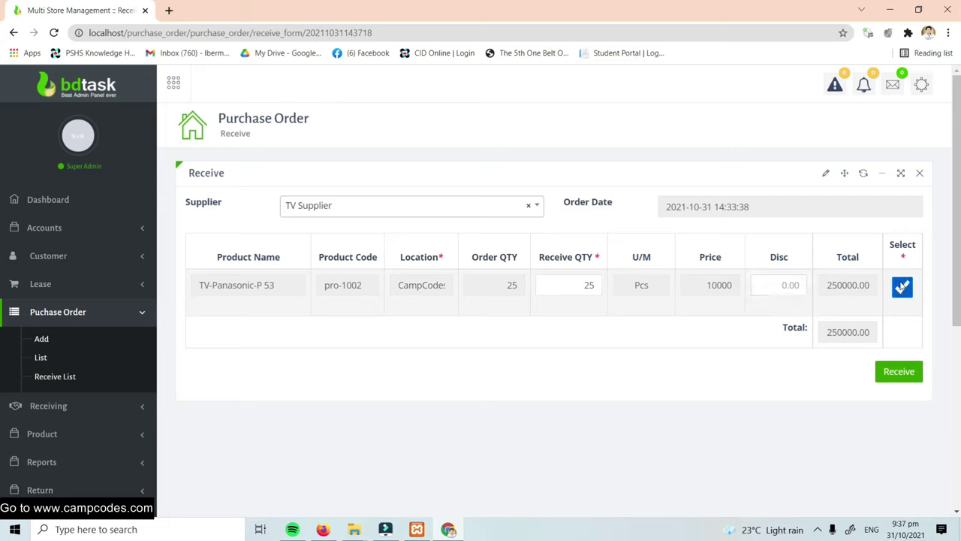
click(907, 373)
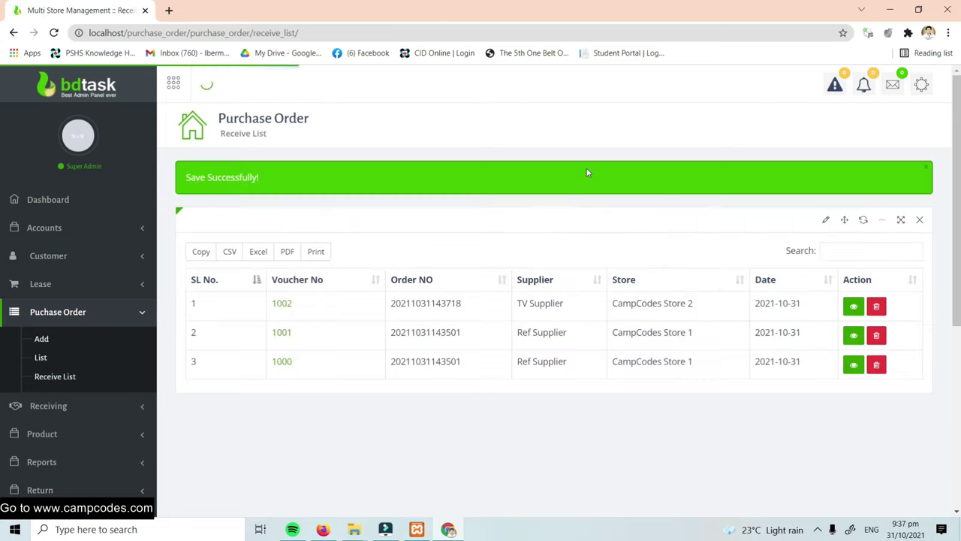
Start printing the Receive List, then cancel the print dialog
scroll(538, 221, down, 2)
scroll(390, 216, up, 2)
click(316, 250)
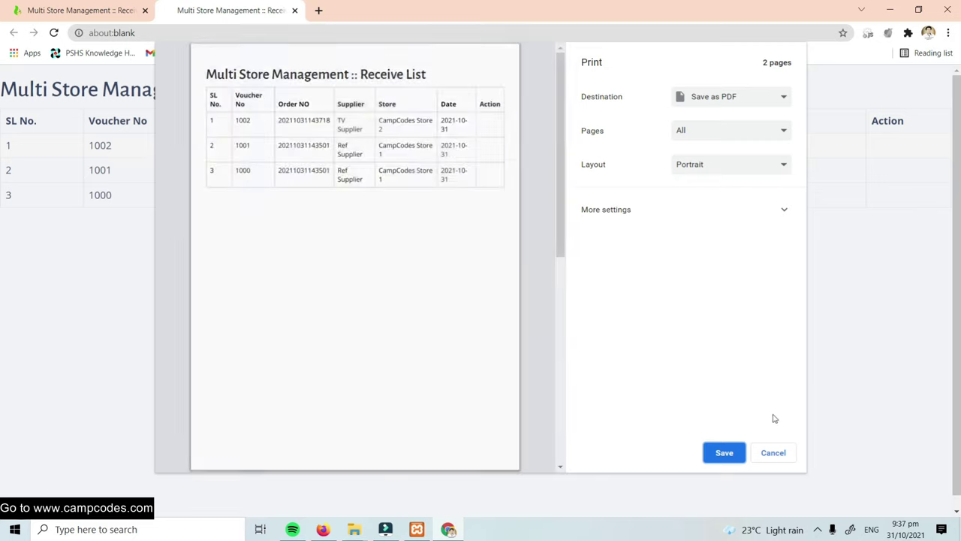
click(772, 453)
Open a blank Purchase Order create form
scroll(453, 217, down, 1)
scroll(230, 249, up, 1)
click(42, 339)
click(43, 344)
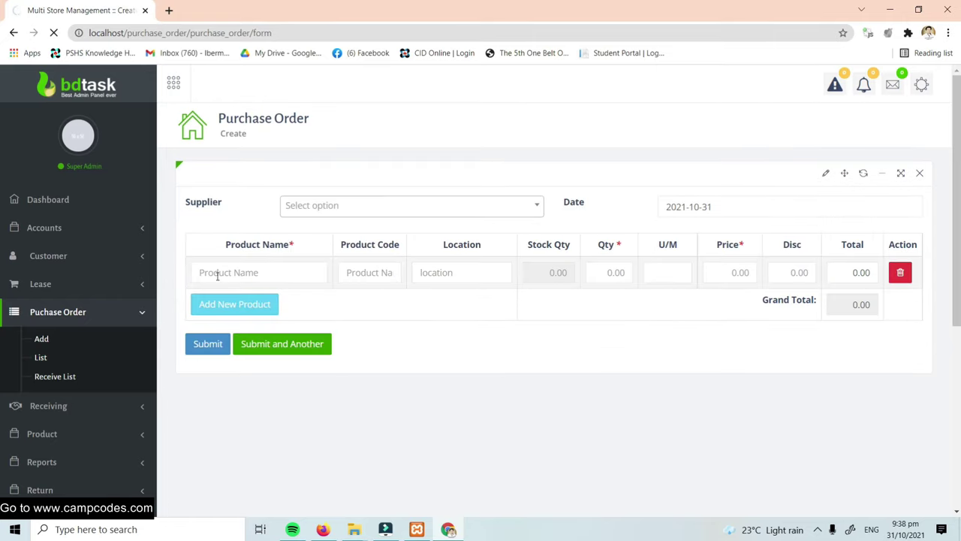
scroll(697, 309, down, 1)
scroll(776, 266, up, 1)
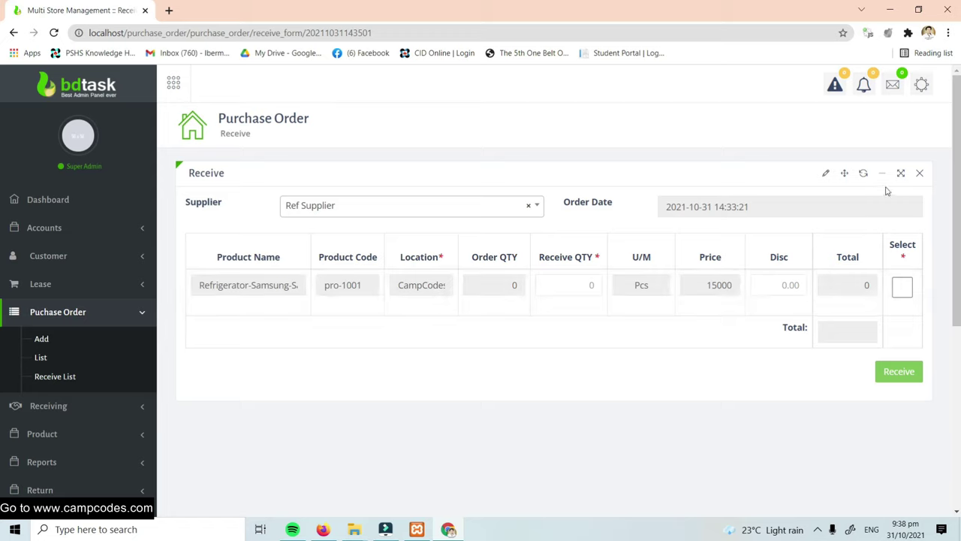
click(506, 208)
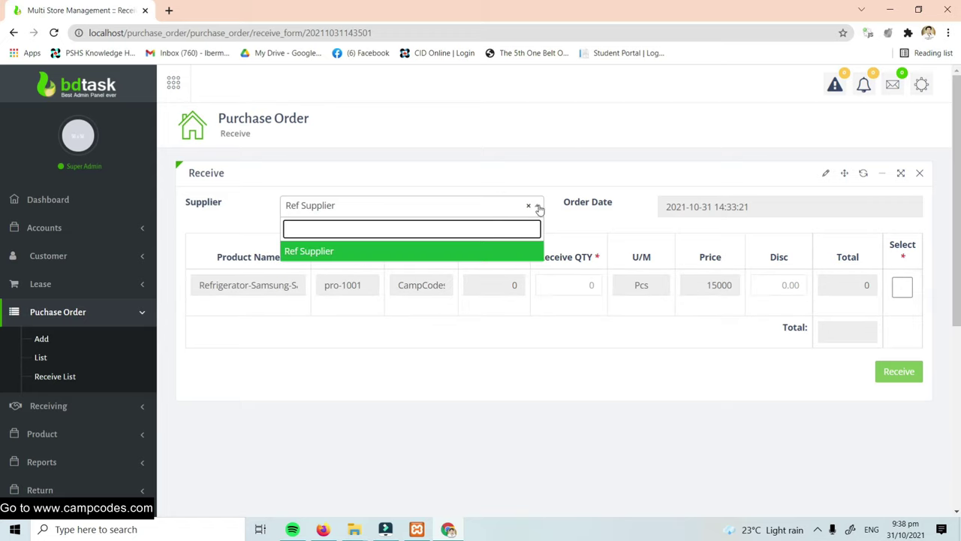
click(534, 206)
click(579, 289)
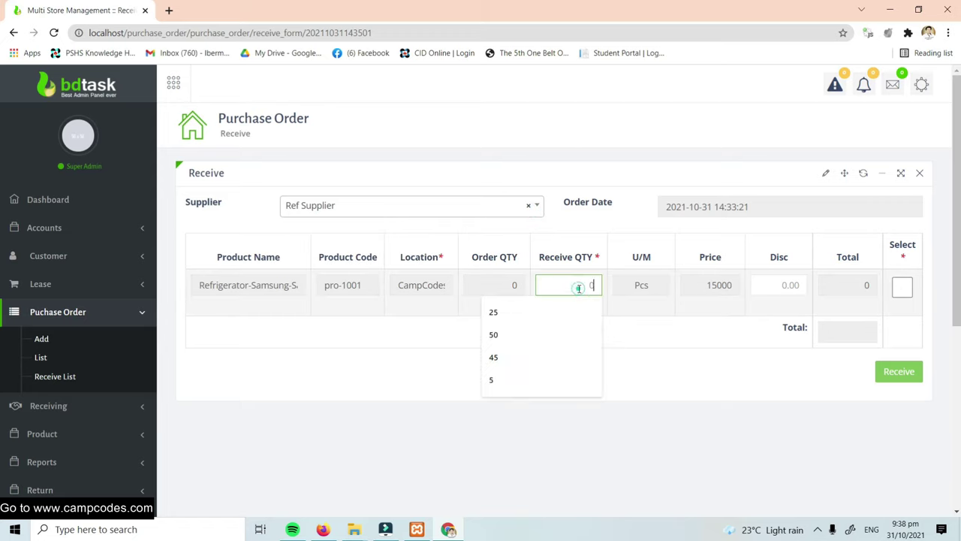
click(351, 304)
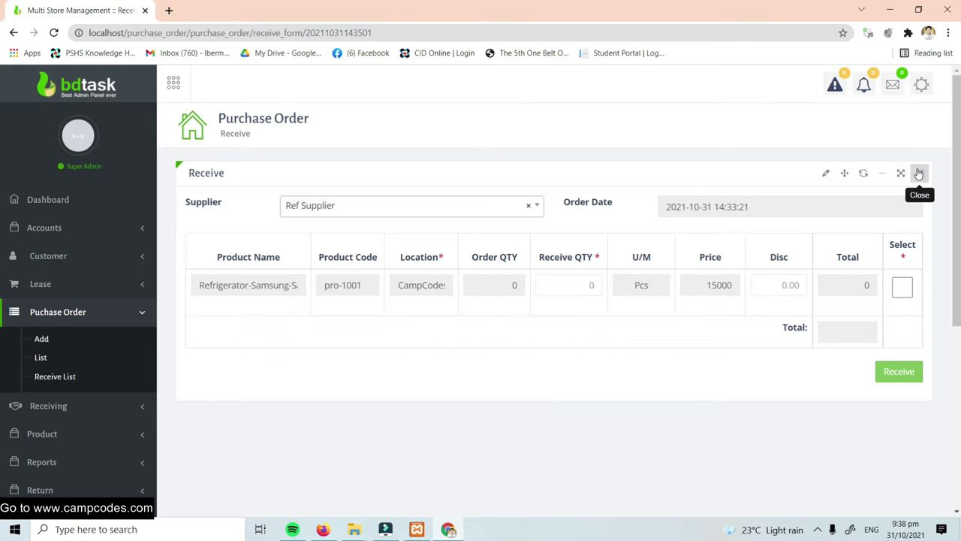
click(922, 173)
Expand the Customer section of the sidebar navigation
click(62, 284)
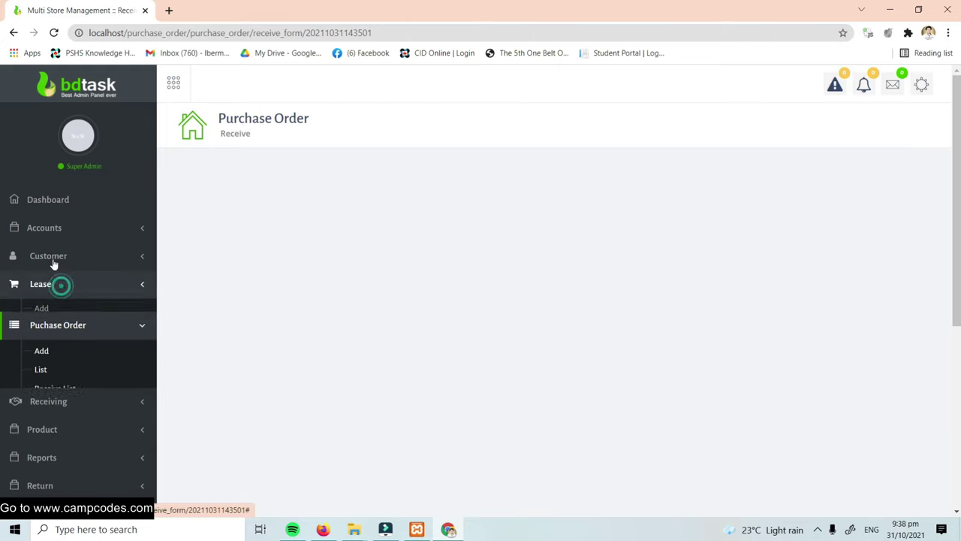
click(54, 256)
scroll(203, 300, down, 1)
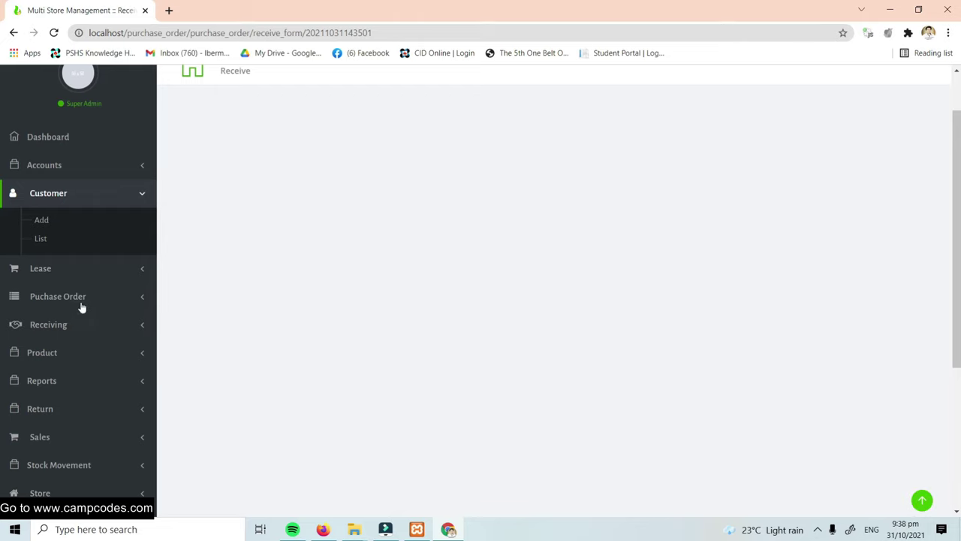
Expand Sales in the sidebar and open the new sale form
click(47, 351)
scroll(86, 390, down, 2)
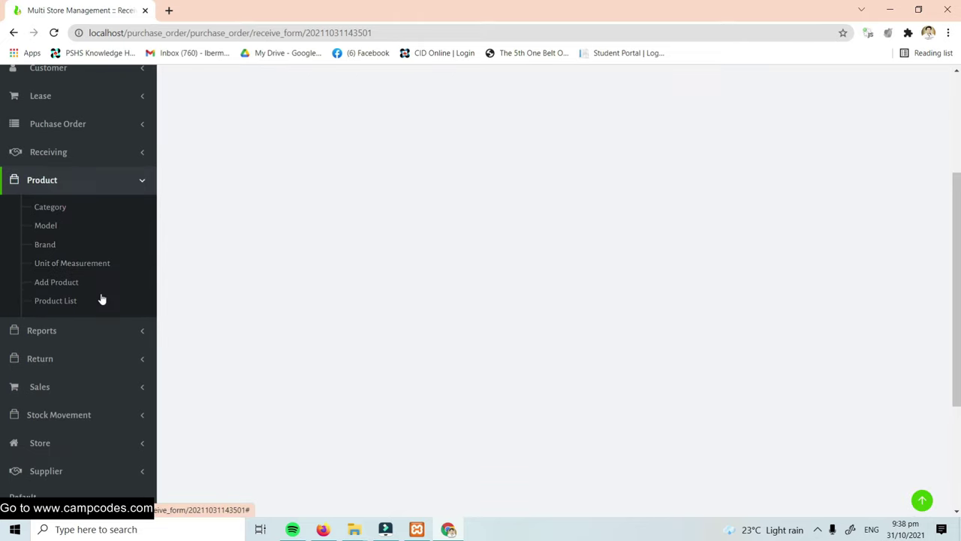
scroll(62, 323, down, 1)
click(46, 330)
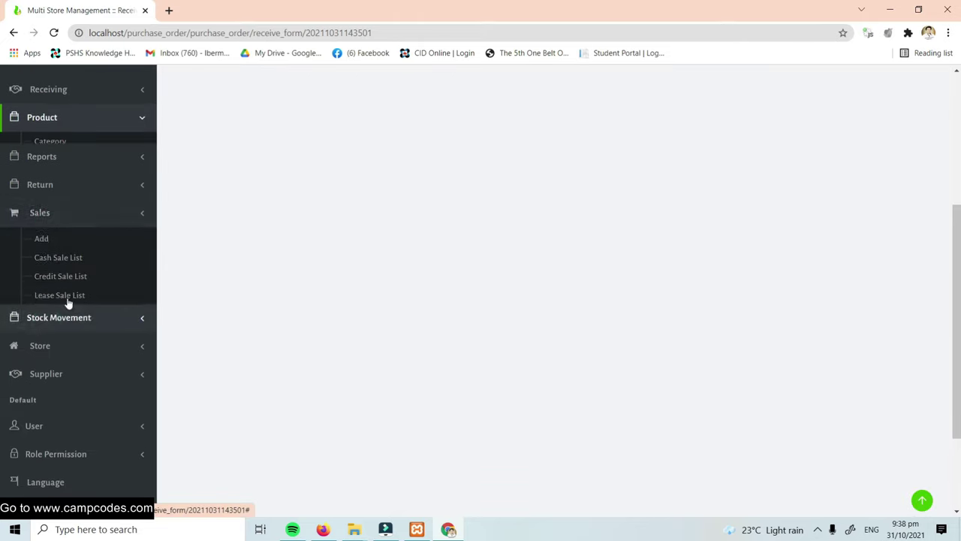
click(41, 227)
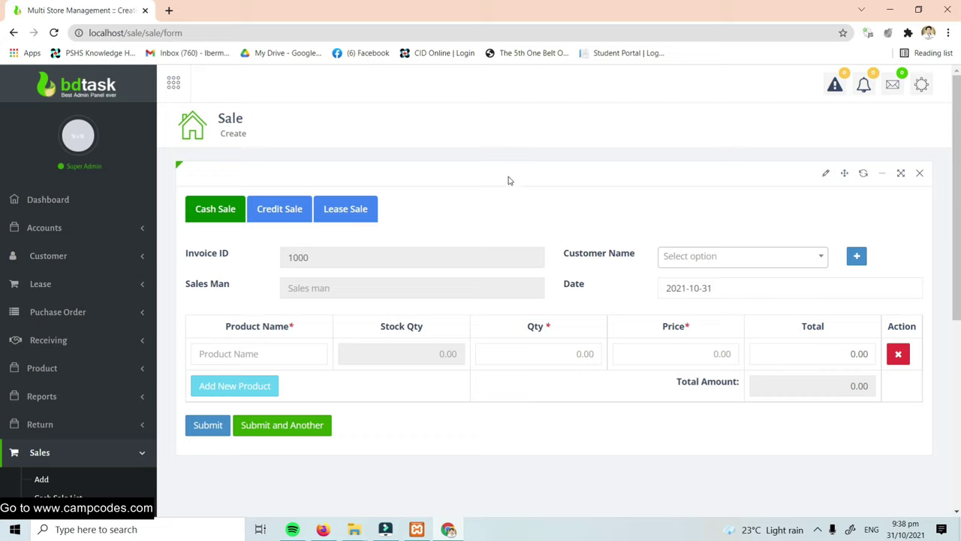
Choose Customer 1 Cash as the customer and open the calendar for the 2021-10-31 sale date
click(365, 256)
click(722, 256)
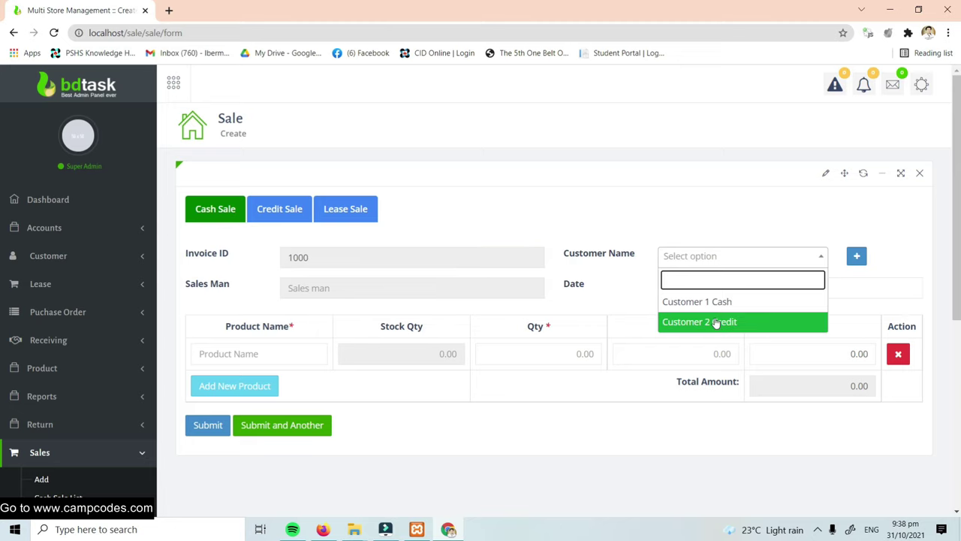
click(723, 301)
click(304, 288)
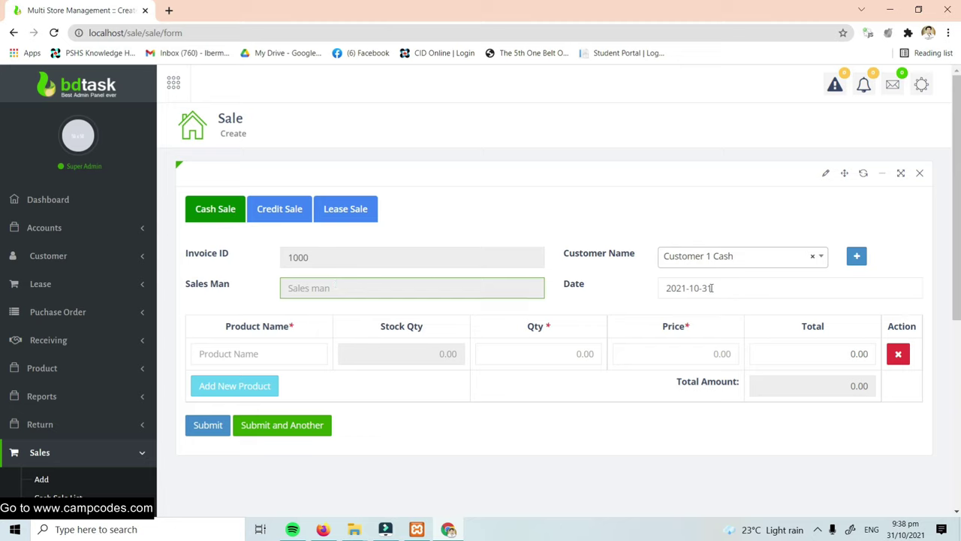
click(484, 196)
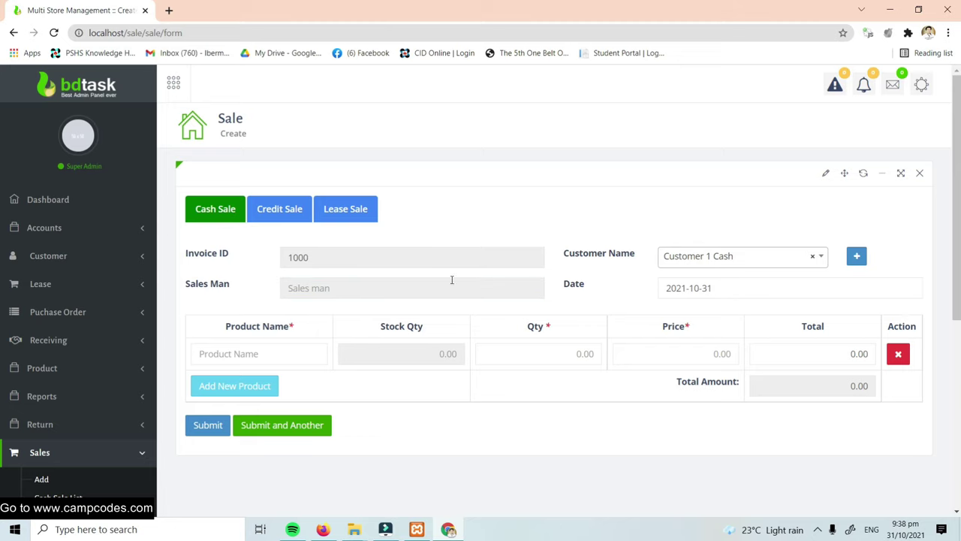
click(336, 287)
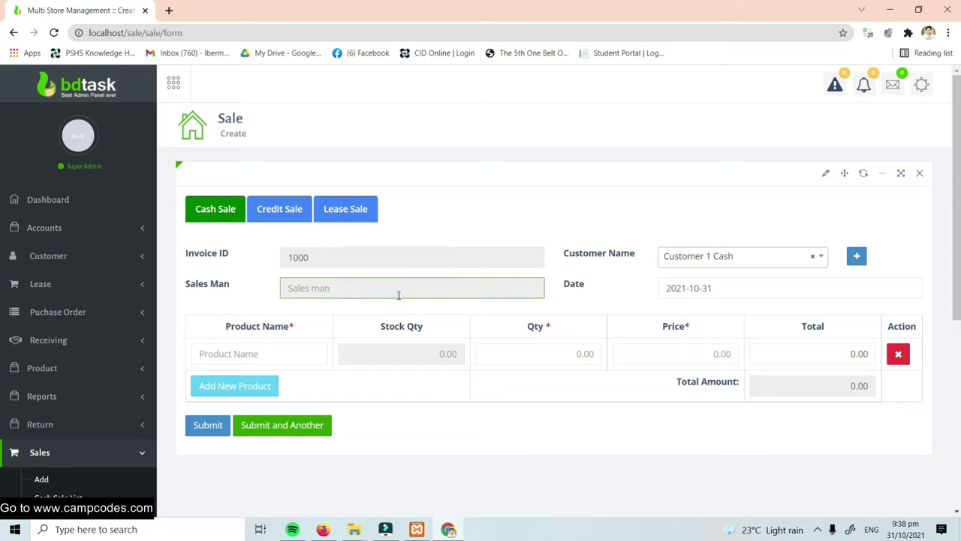
click(692, 257)
click(701, 304)
click(336, 287)
click(683, 292)
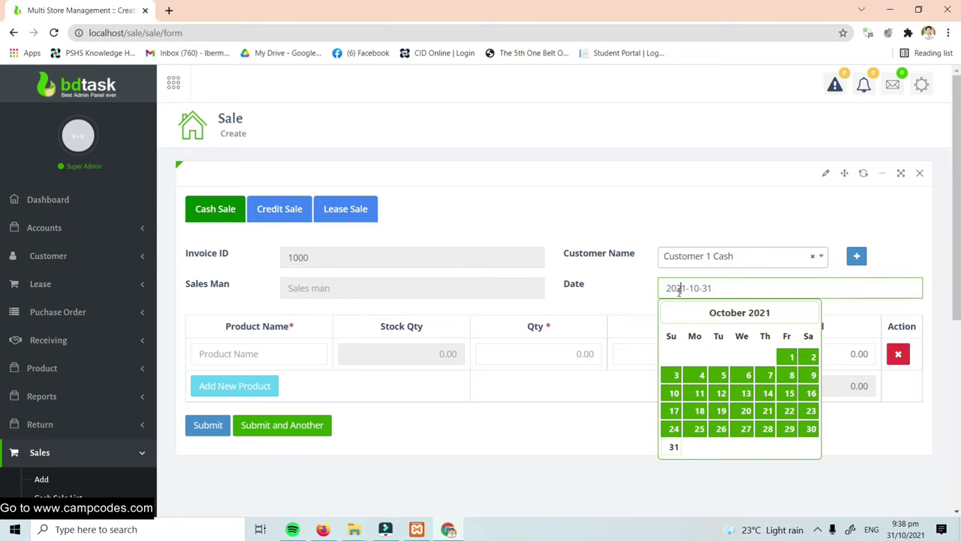
Add TV-Panasonic-P 53 to the sale line and check its stock quantity
click(618, 252)
click(260, 351)
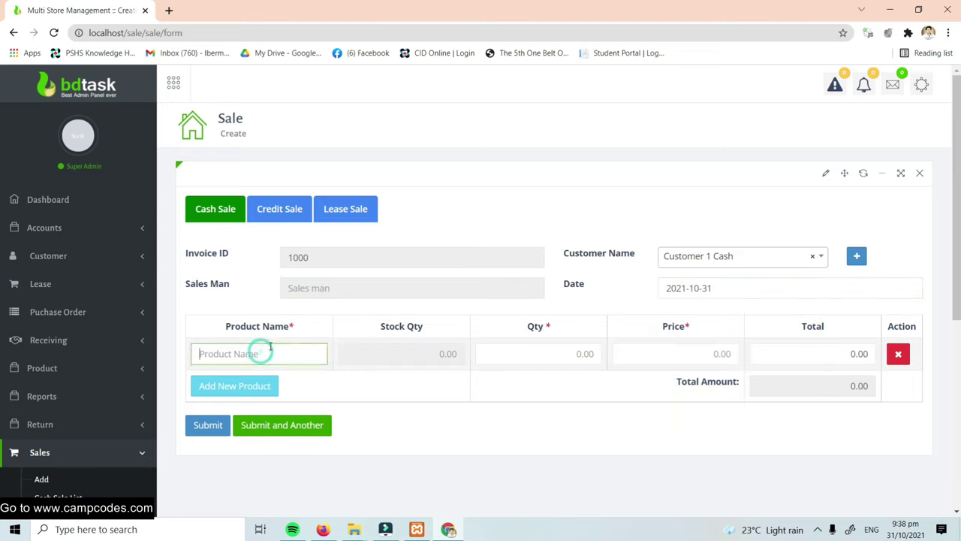
text(tv)
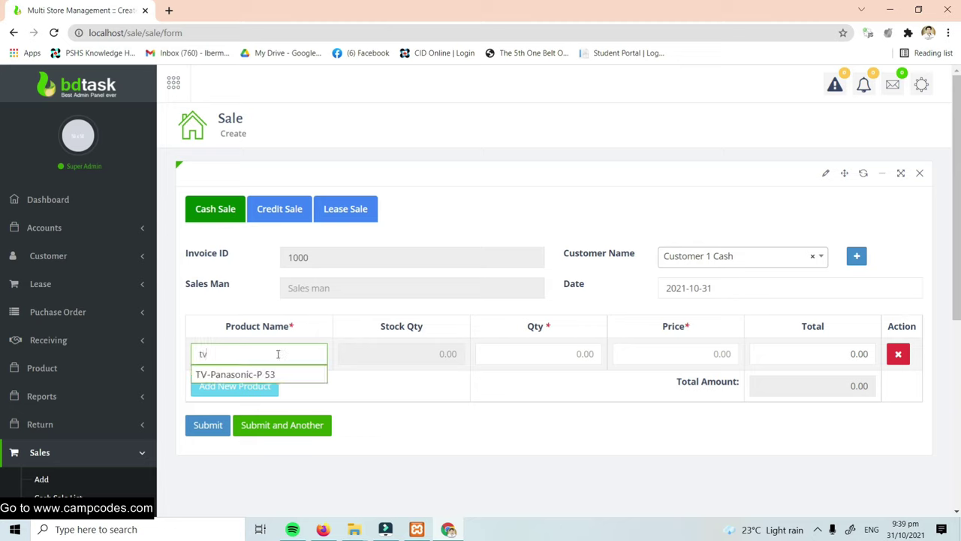
click(270, 368)
click(435, 353)
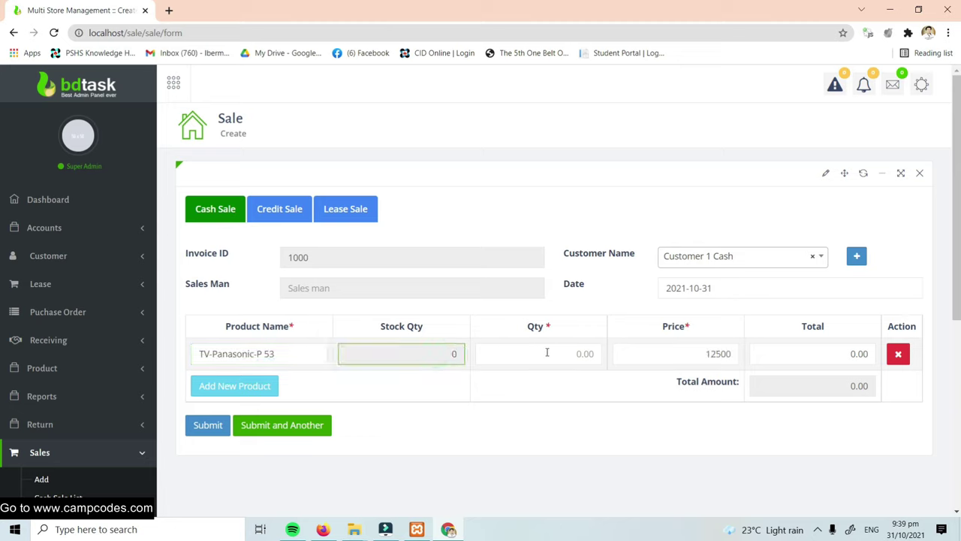
click(534, 403)
double_click(453, 352)
Enter quantity 2, dismiss the zero-stock alert, and close the sale form panel
click(553, 350)
text(2)
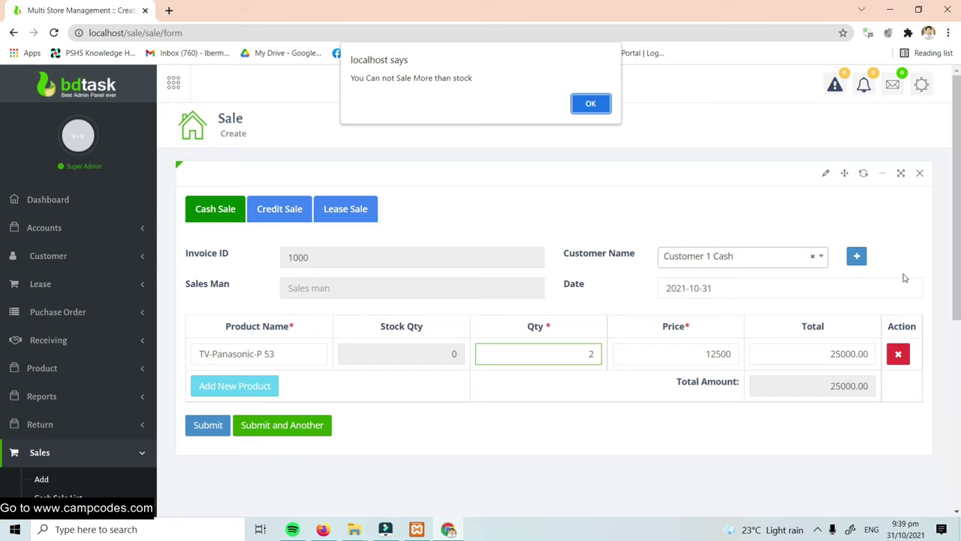
click(592, 105)
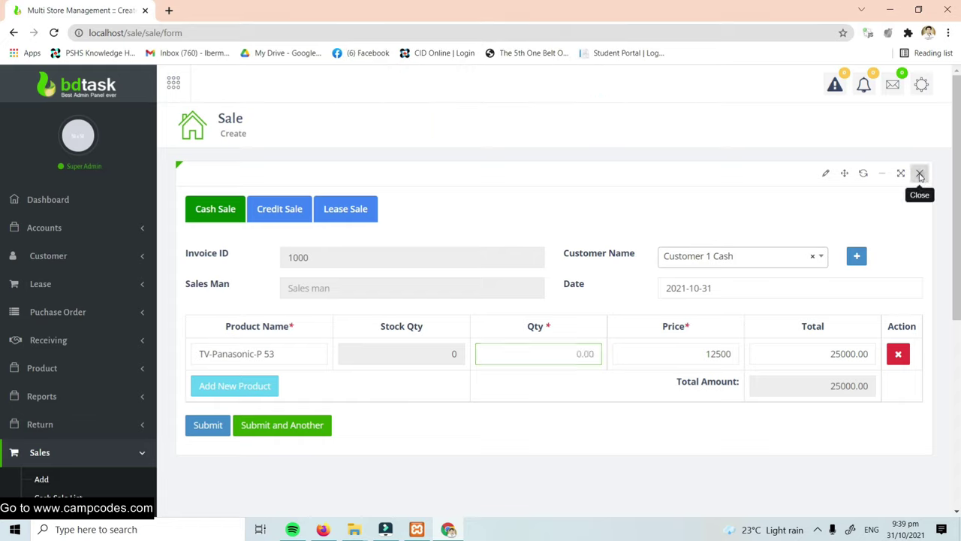
click(920, 173)
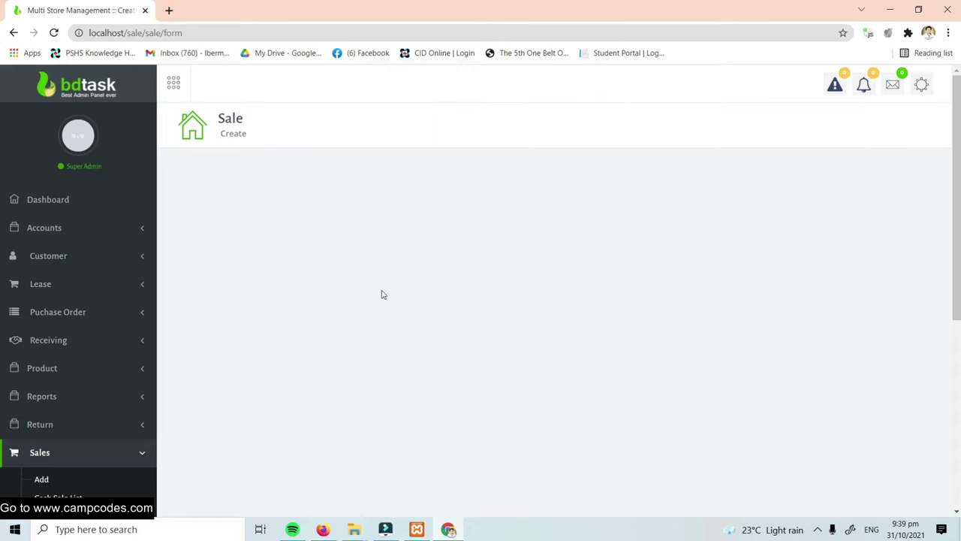
Browse the Product List and the Purchase Order Receive List
click(69, 367)
scroll(71, 454, down, 2)
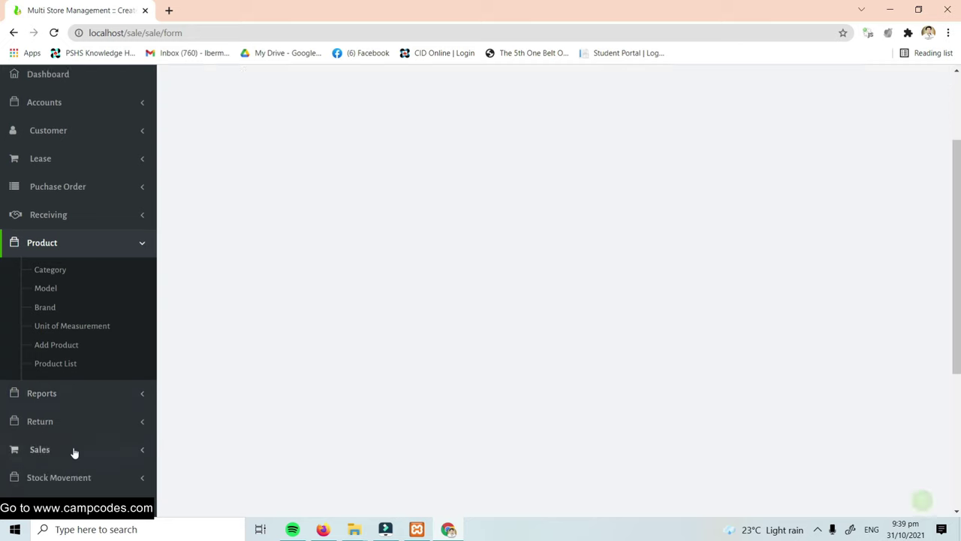
click(52, 367)
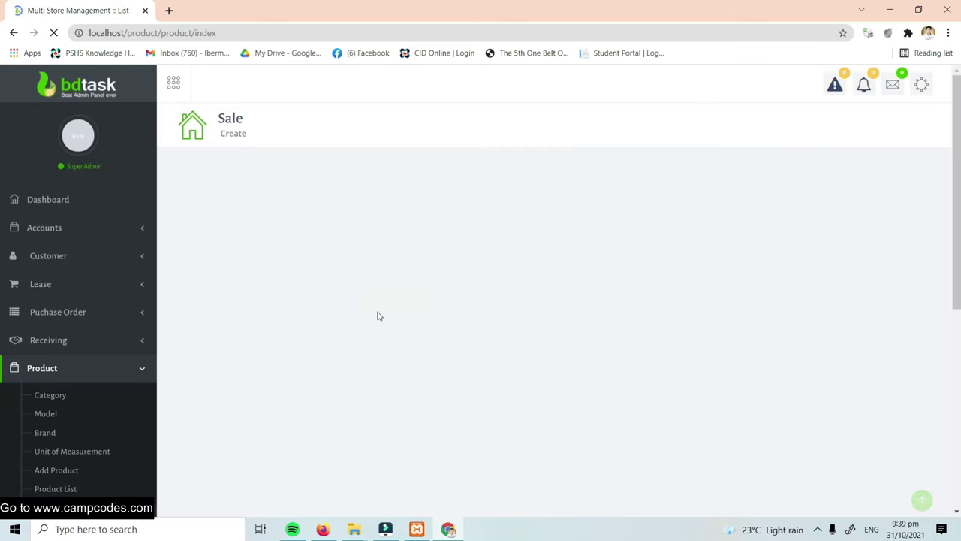
click(63, 342)
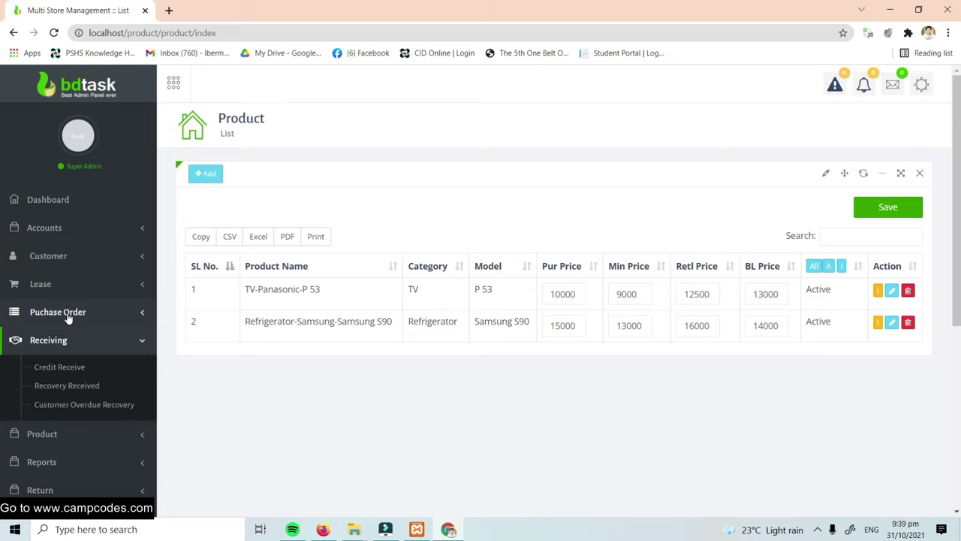
click(67, 312)
click(43, 376)
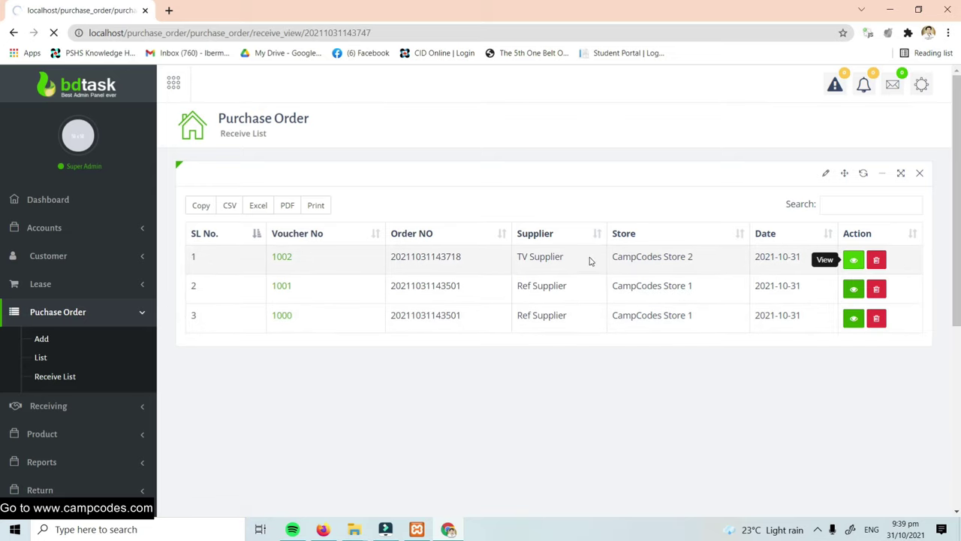
scroll(573, 289, down, 3)
scroll(573, 289, up, 3)
Expand the Accounts section and its account reports list
click(53, 227)
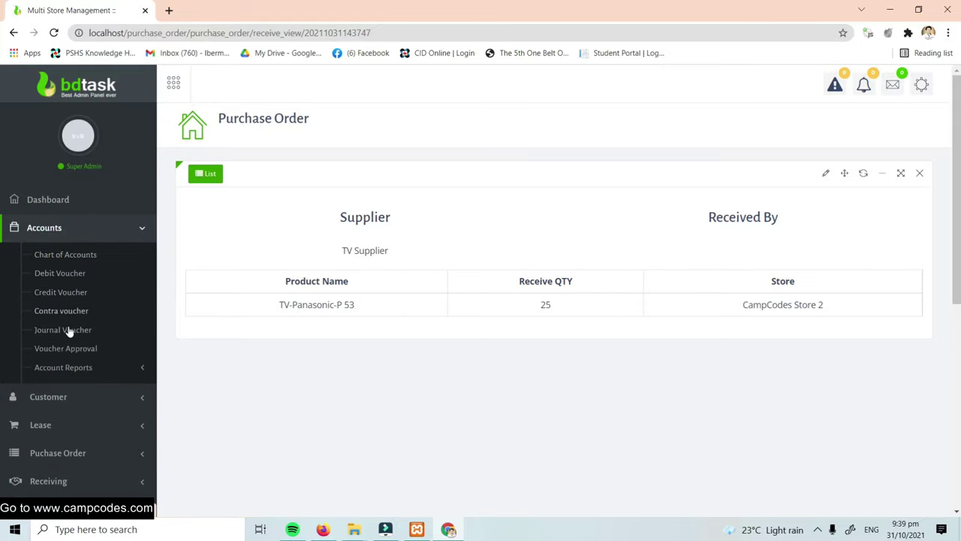
click(75, 367)
scroll(105, 341, down, 5)
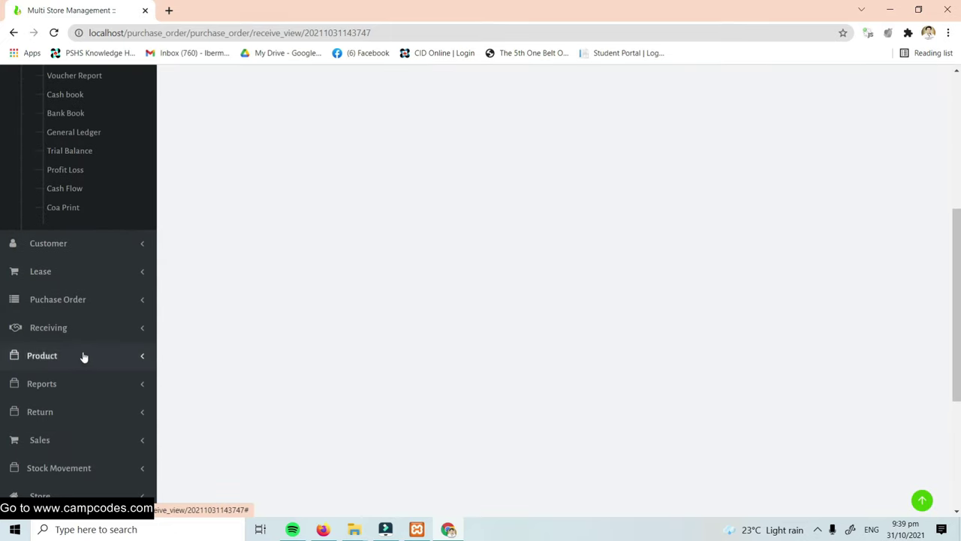
scroll(83, 358, down, 2)
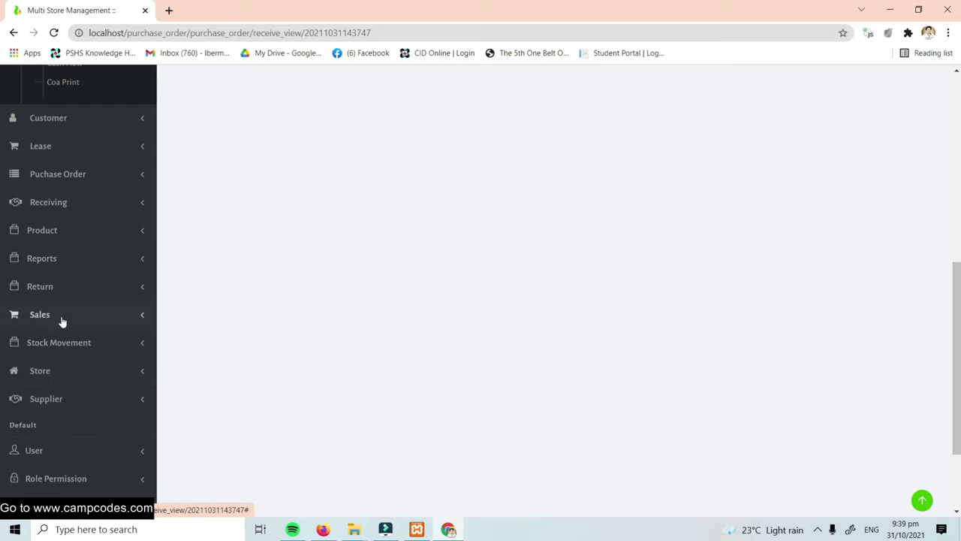
Start a new stock movement with CampCodes Store 1 as the receiving store
click(60, 344)
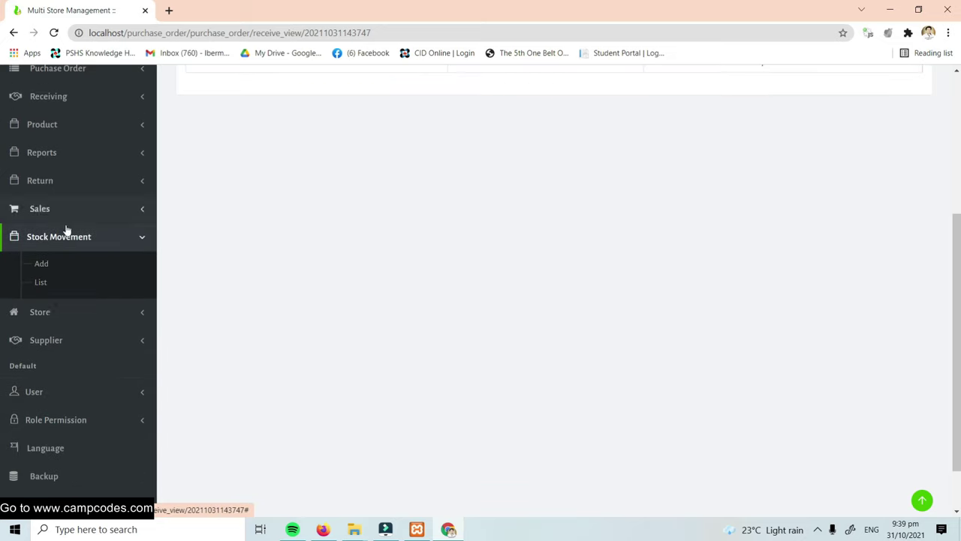
click(40, 263)
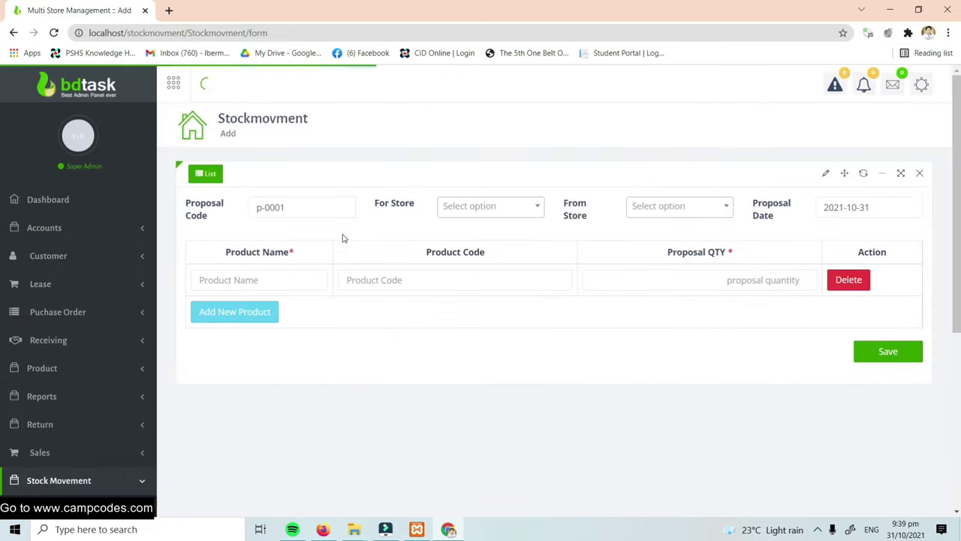
click(473, 213)
click(481, 253)
click(661, 212)
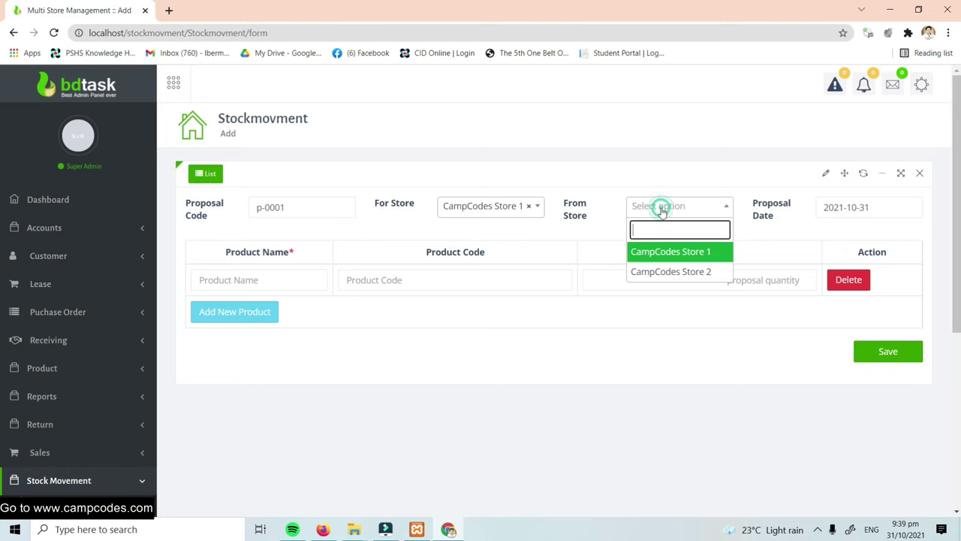
click(567, 174)
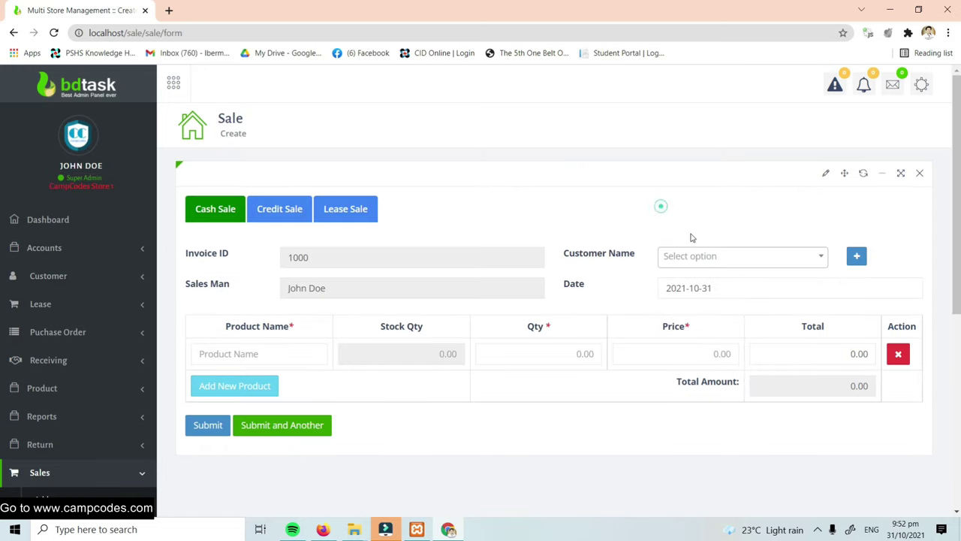
Select Customer 1 Cash as the sale's customer
click(716, 257)
click(710, 304)
click(358, 279)
click(501, 202)
Add Refrigerator-Samsung-Samsung S90 with quantity 5 and dismiss the over-stock warning
click(259, 355)
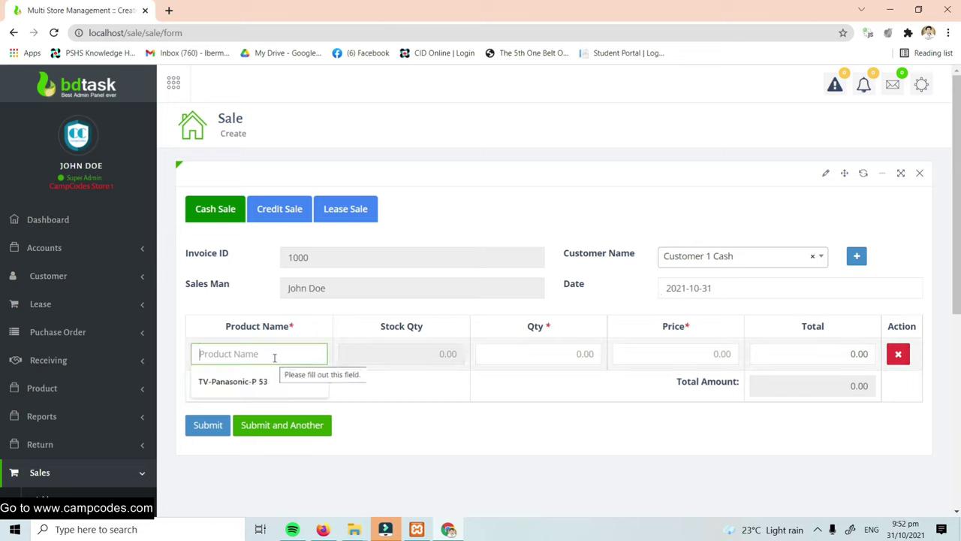
text(rigerator-Samsung-Samsu)
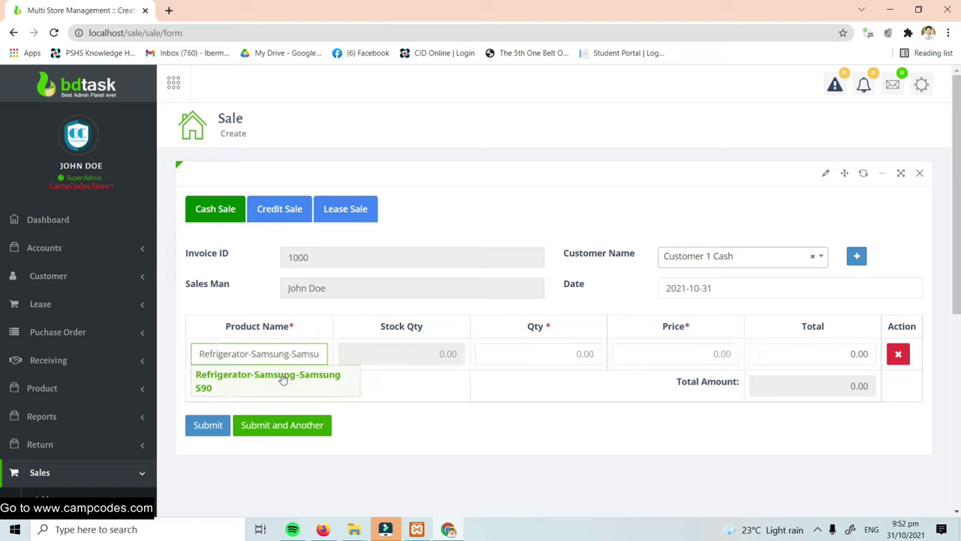
click(279, 379)
click(452, 354)
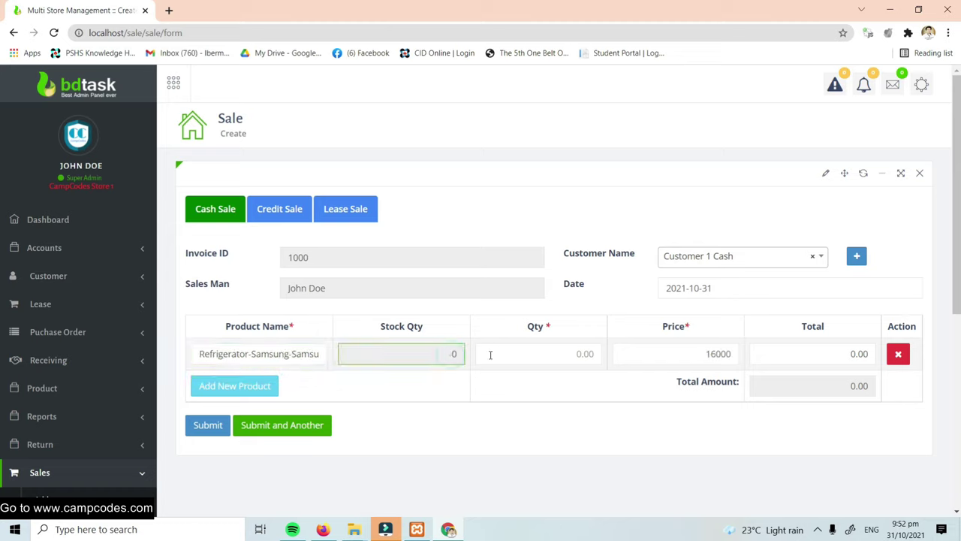
click(291, 357)
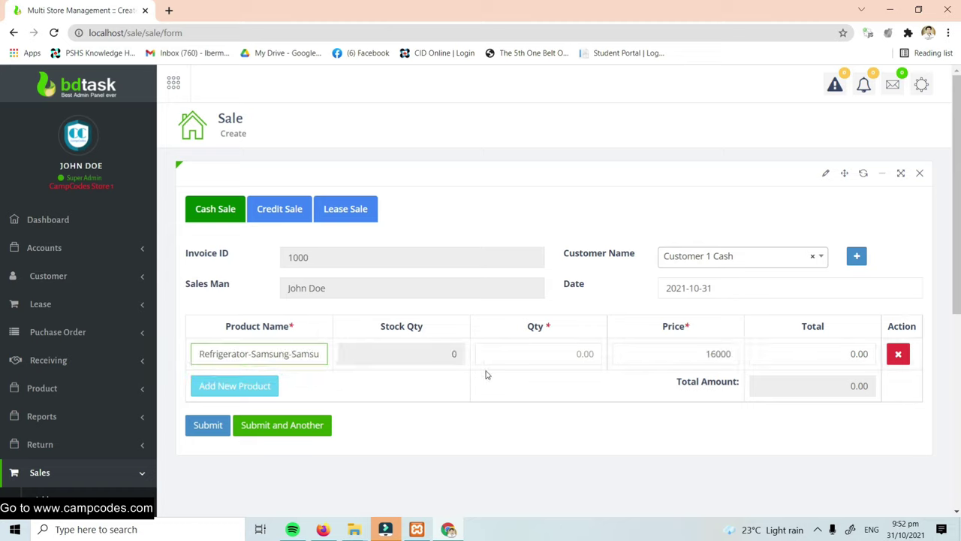
click(578, 356)
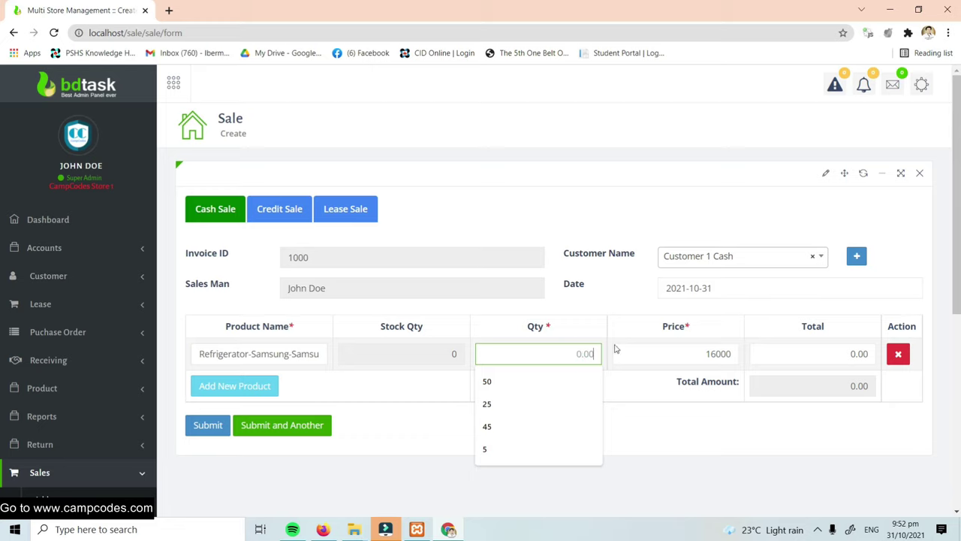
click(491, 449)
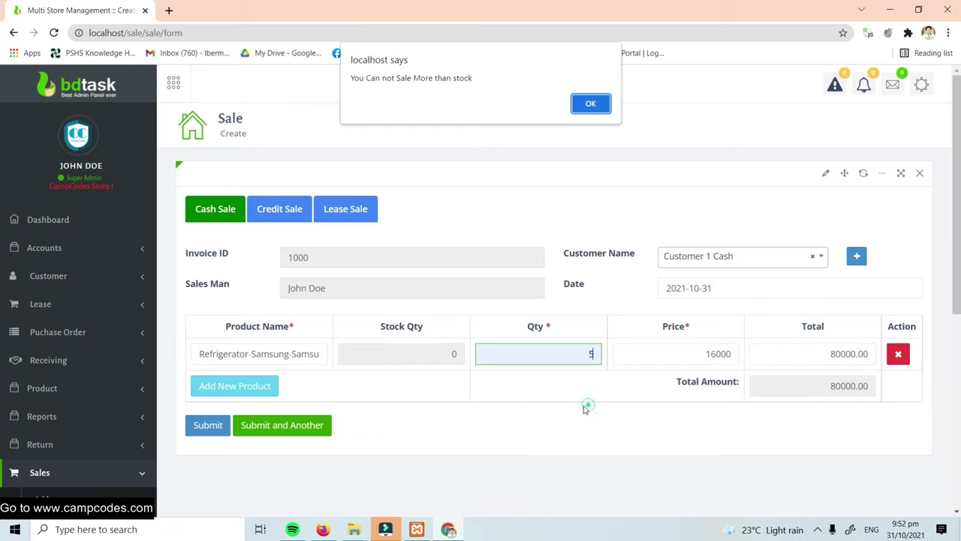
click(590, 104)
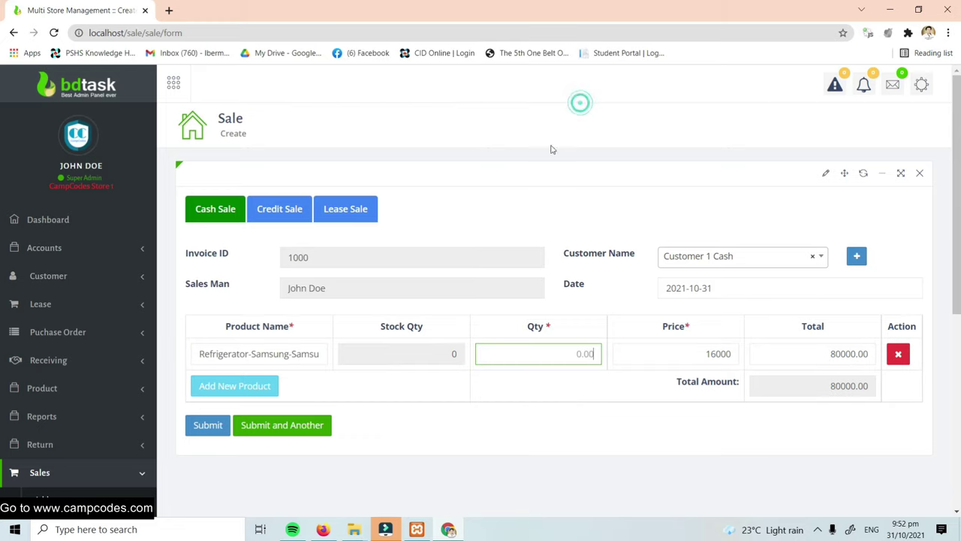
click(275, 354)
Replace the product with TV-Panasonic-P 53 and submit the sale, totalling 105000
click(296, 354)
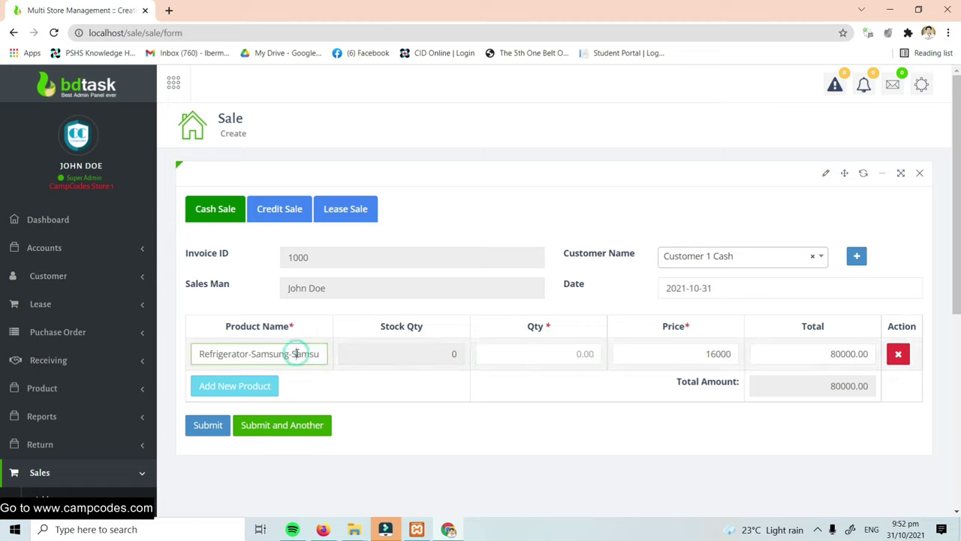
triple_click(296, 354)
text(tv)
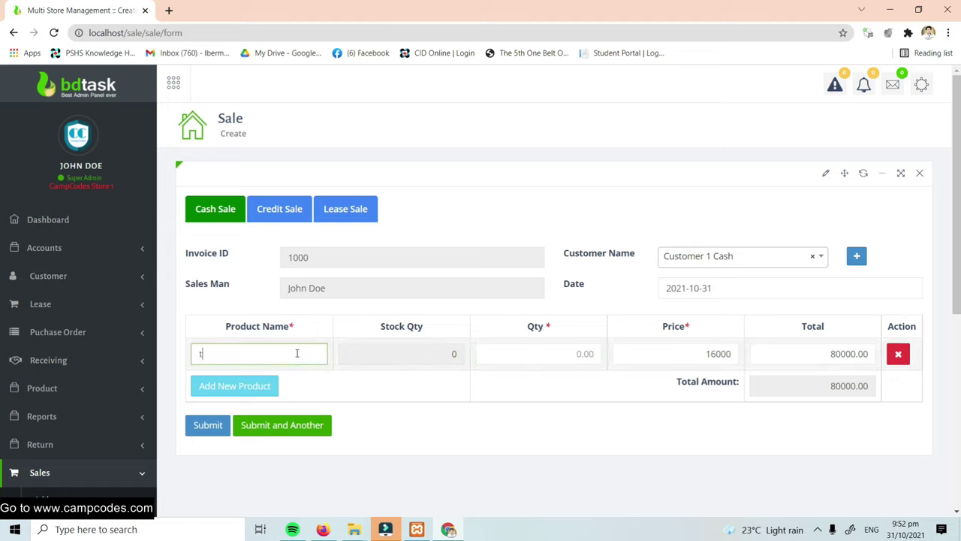
click(264, 375)
click(424, 358)
scroll(541, 347, down, 2)
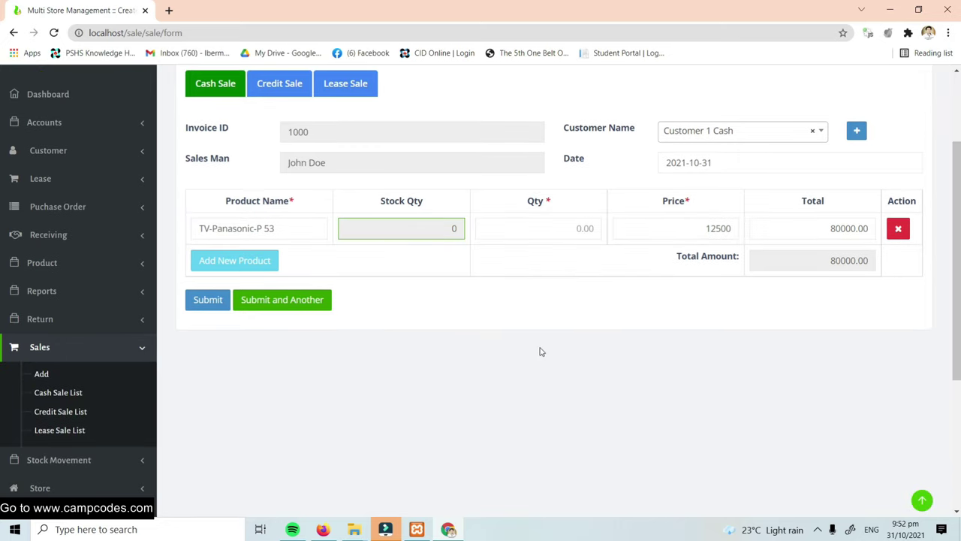
scroll(540, 352, up, 2)
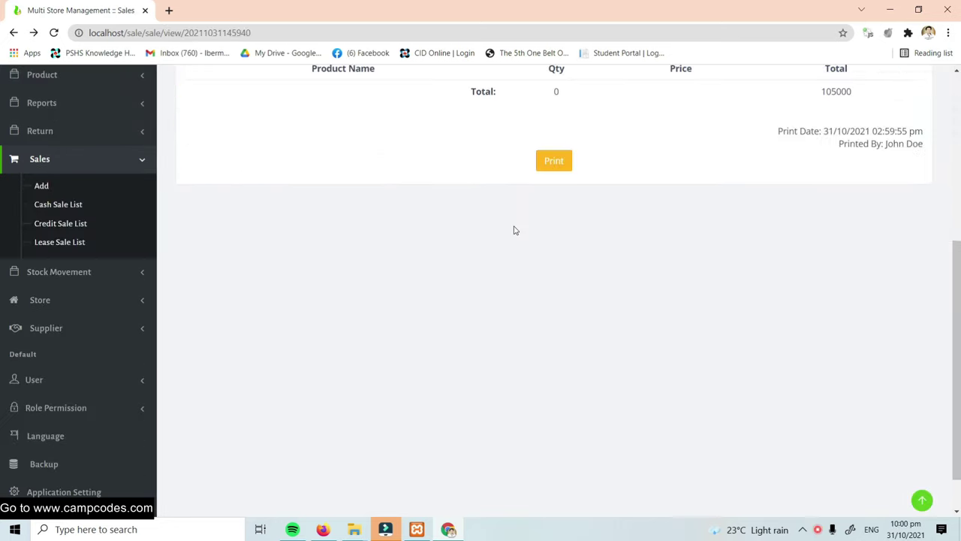
scroll(515, 231, up, 5)
click(557, 473)
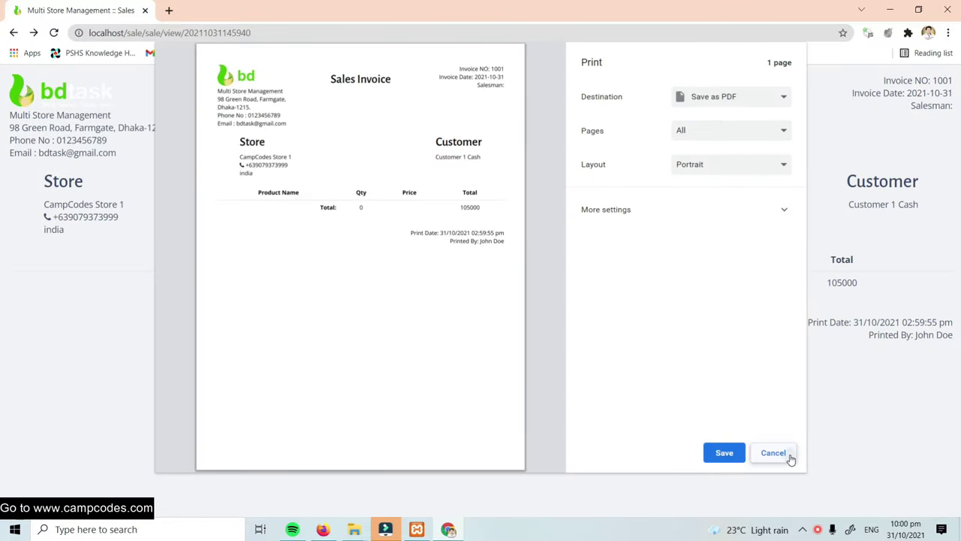
Cancel the invoice print, review the dashboard's cash sales, then open Accounts in the sidebar
click(788, 456)
click(34, 222)
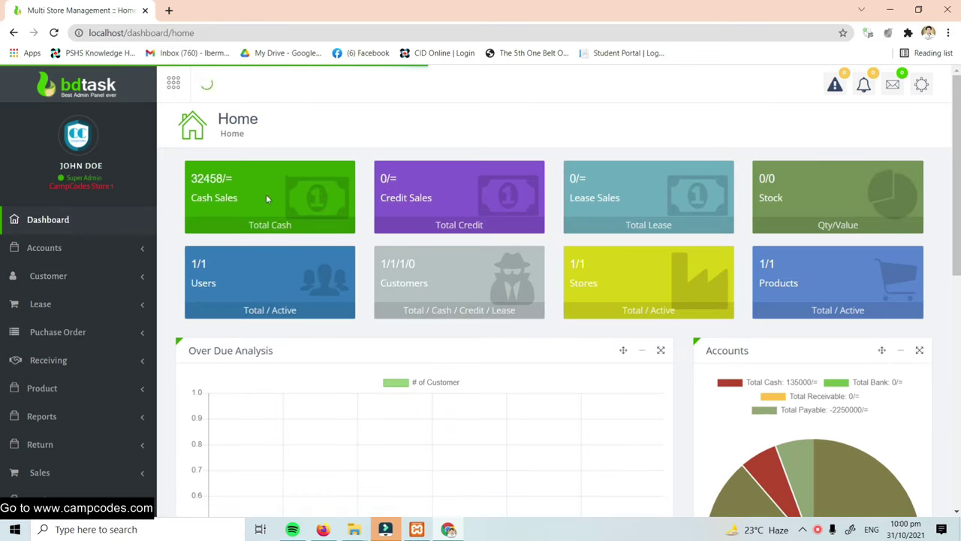
scroll(526, 225, down, 2)
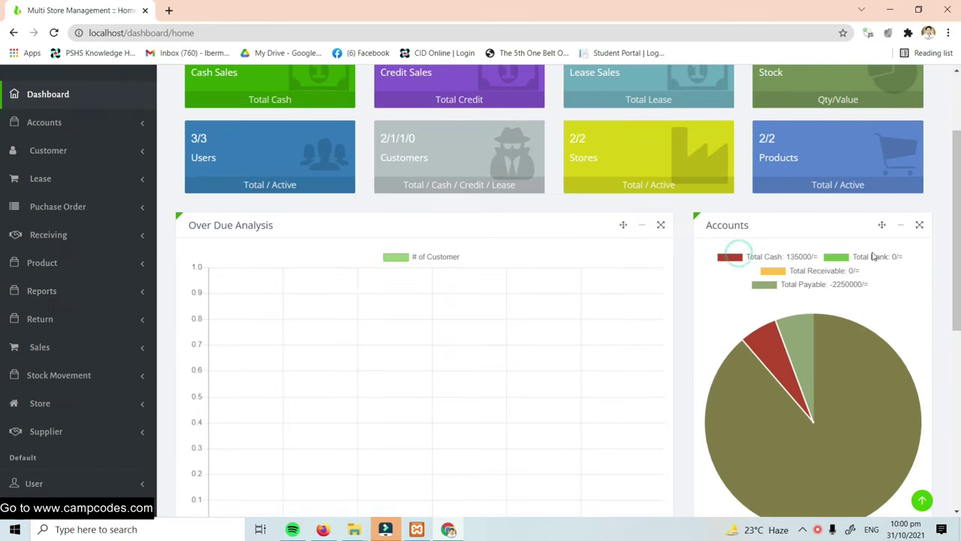
scroll(839, 297, down, 2)
scroll(839, 296, up, 4)
click(55, 184)
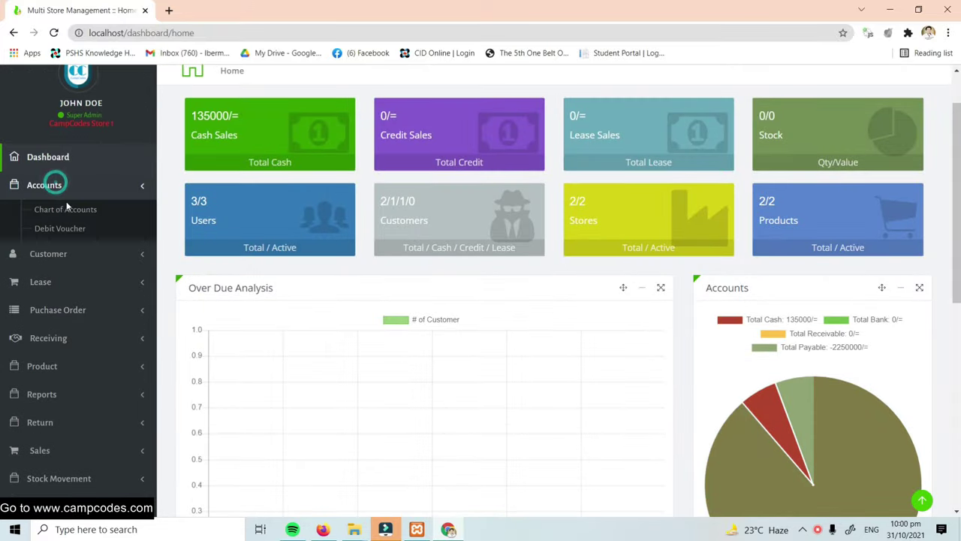
click(67, 209)
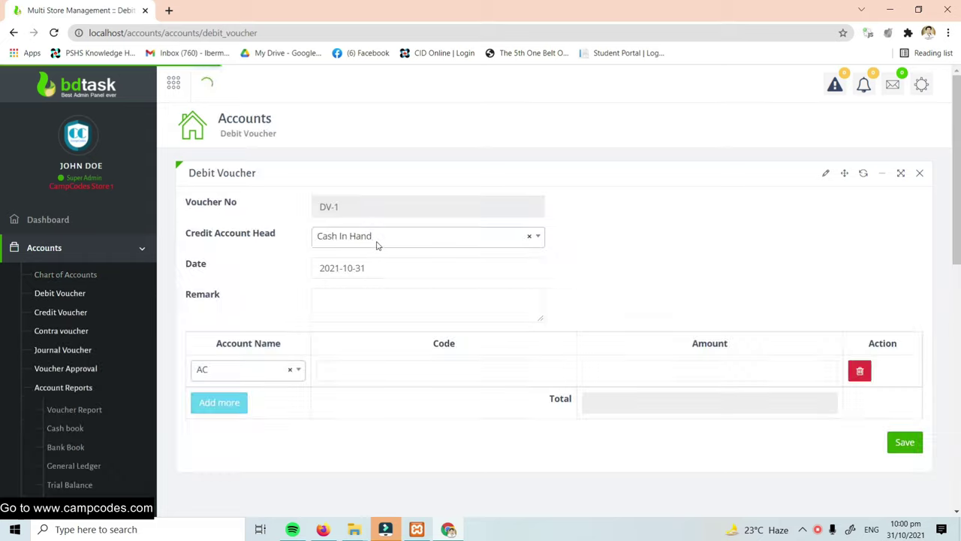
Save debit voucher DV-1 debiting Air Cooler 100 with a remark
click(392, 237)
click(392, 237)
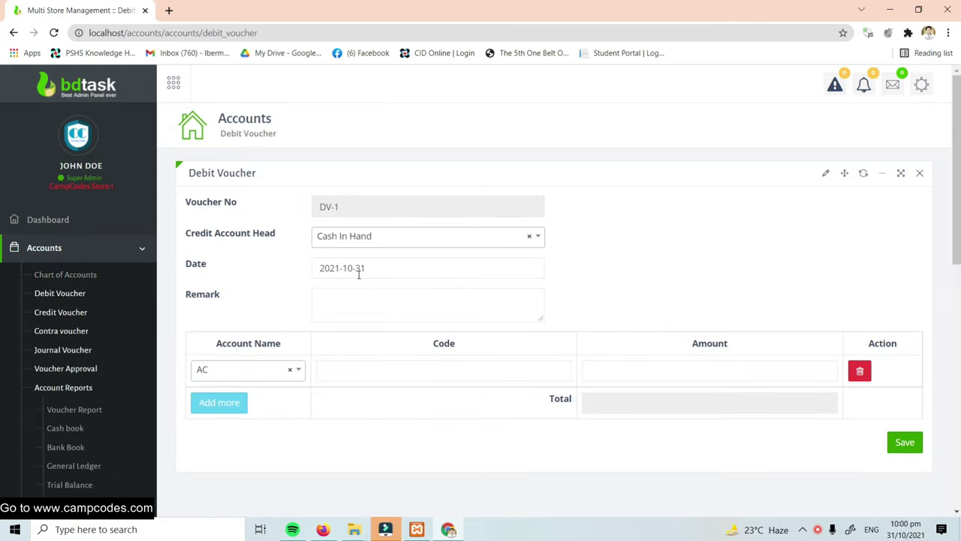
scroll(349, 291, down, 1)
click(292, 308)
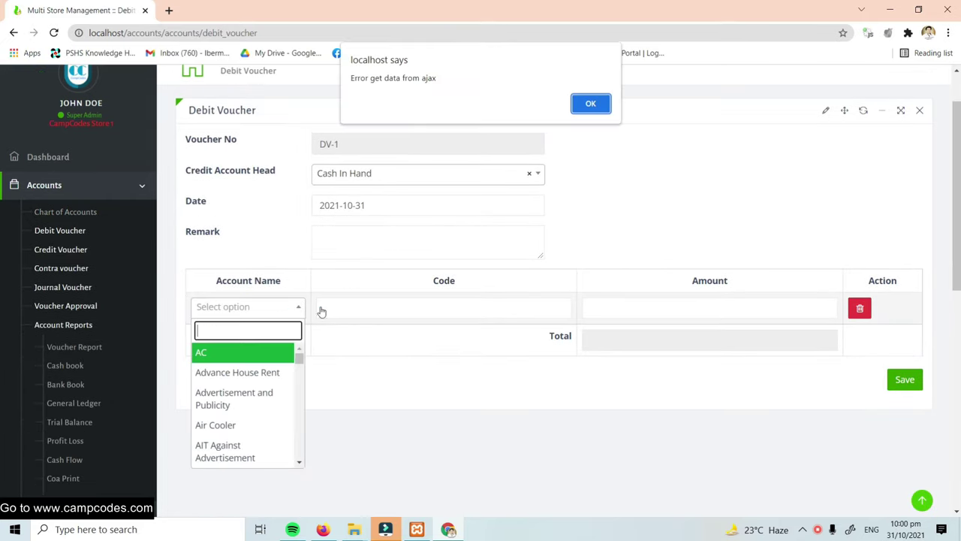
click(599, 108)
scroll(425, 286, up, 1)
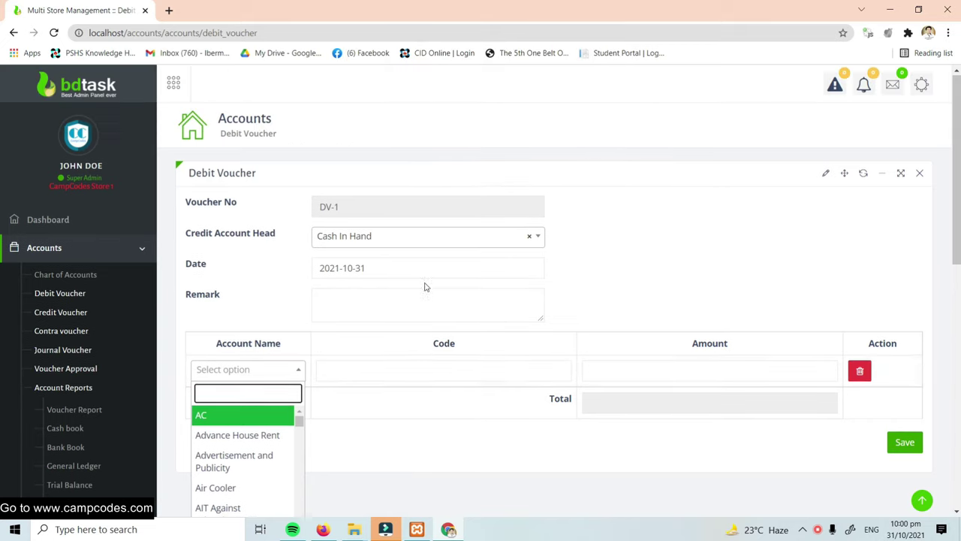
click(232, 320)
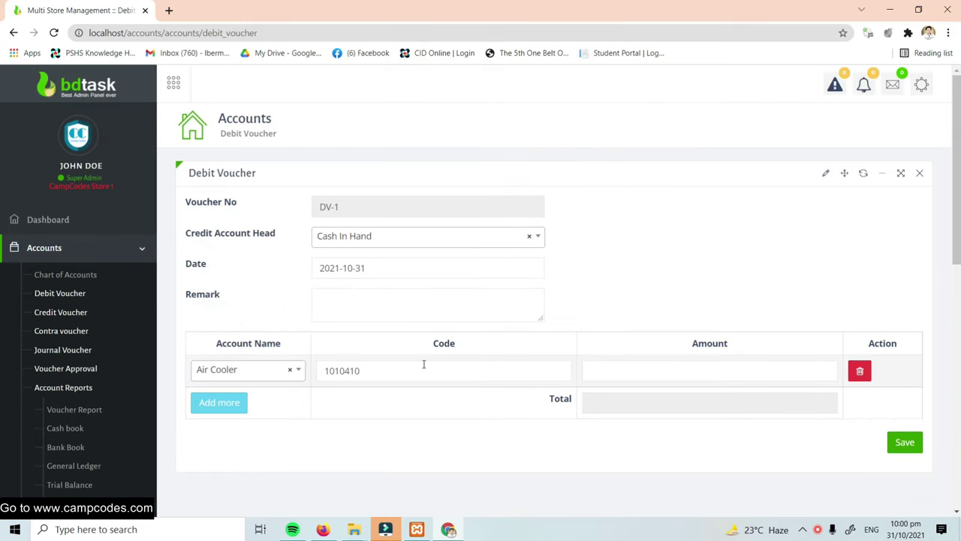
click(702, 369)
click(330, 302)
click(715, 372)
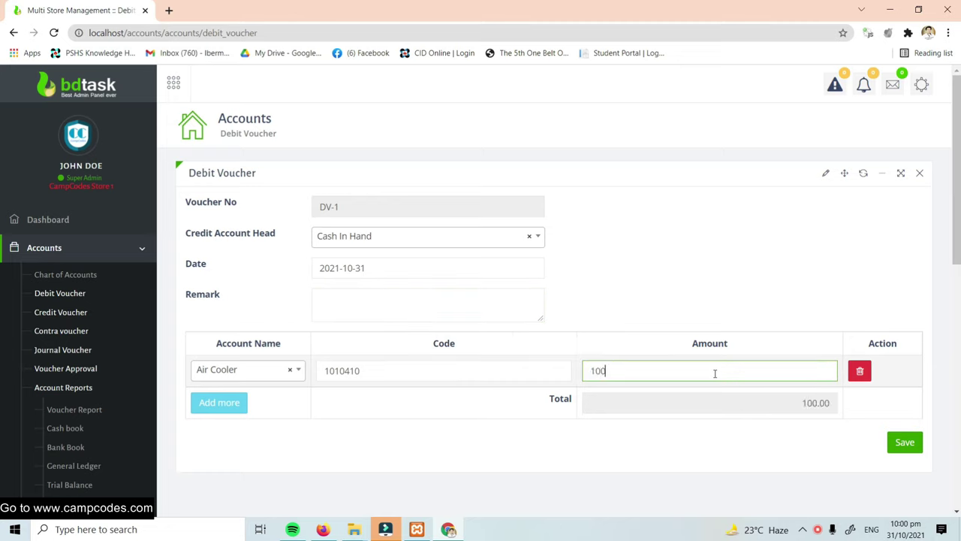
click(474, 315)
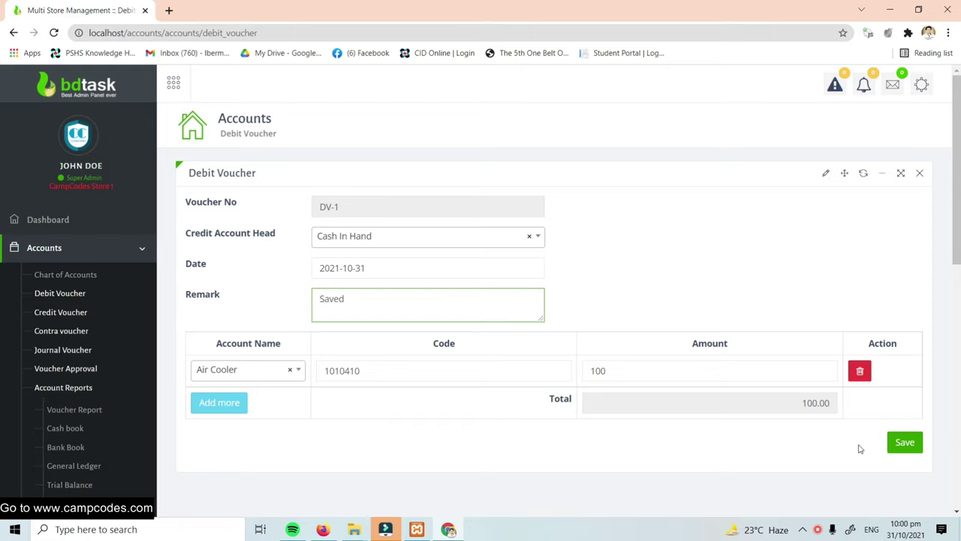
click(904, 442)
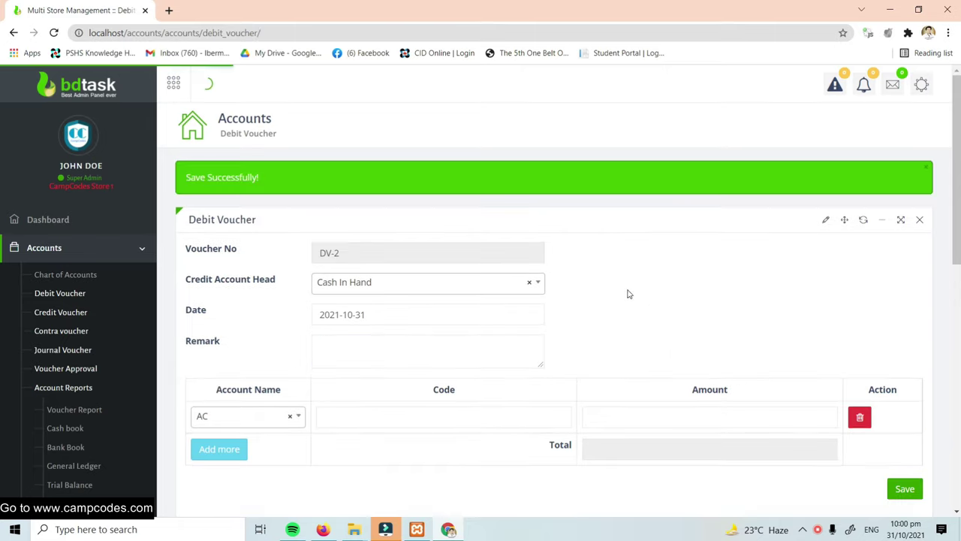
Save a second debit voucher: Advertisement and Publicity 30, plus code 1010410 at 100
scroll(338, 342, down, 1)
click(210, 397)
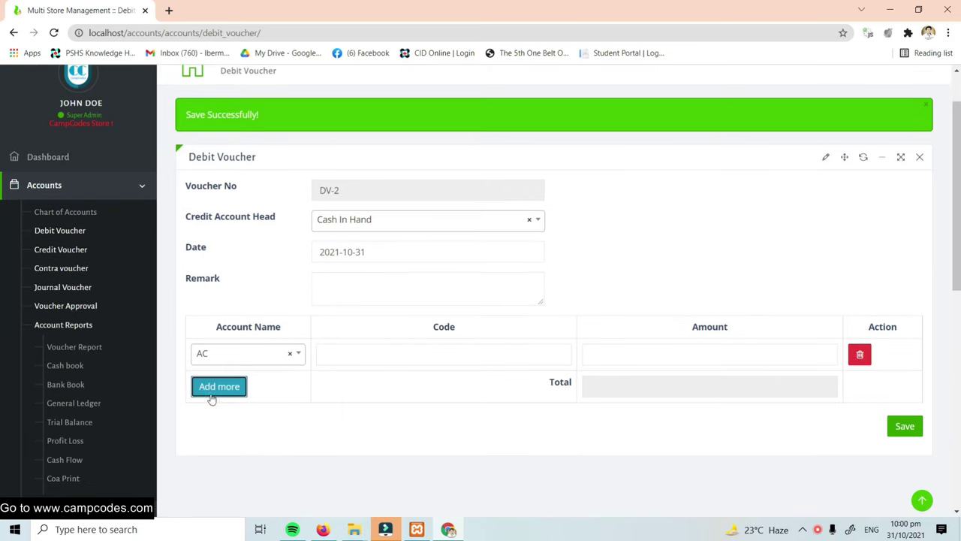
scroll(244, 341, down, 1)
click(233, 325)
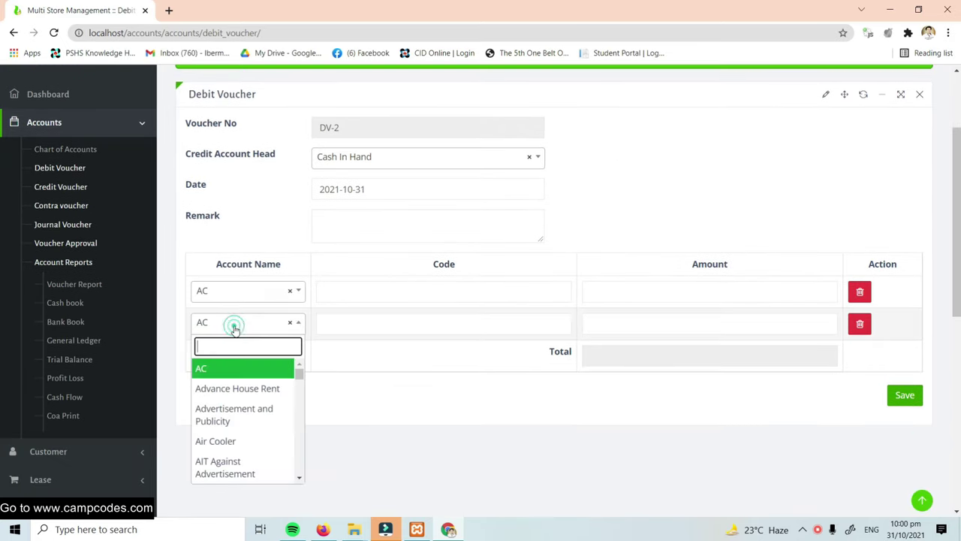
click(242, 423)
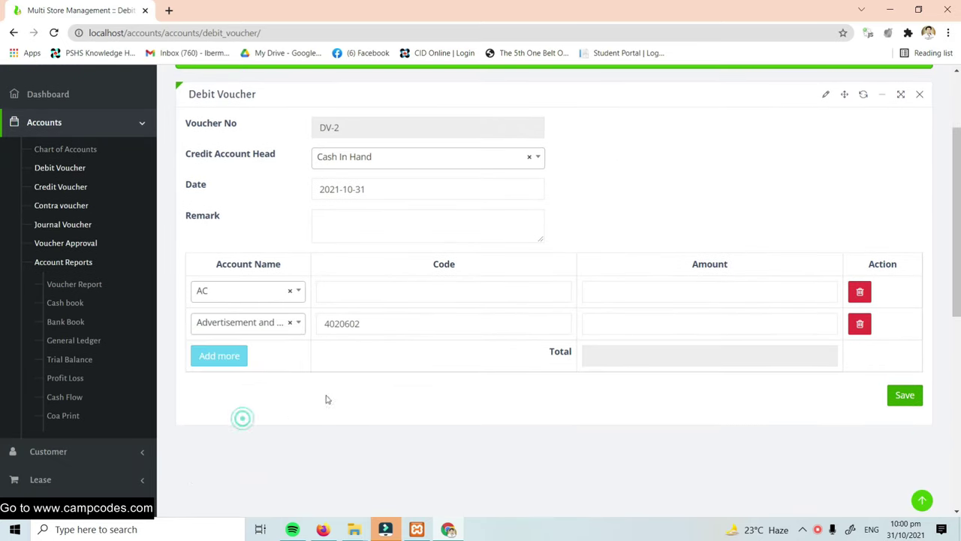
click(696, 319)
text(300)
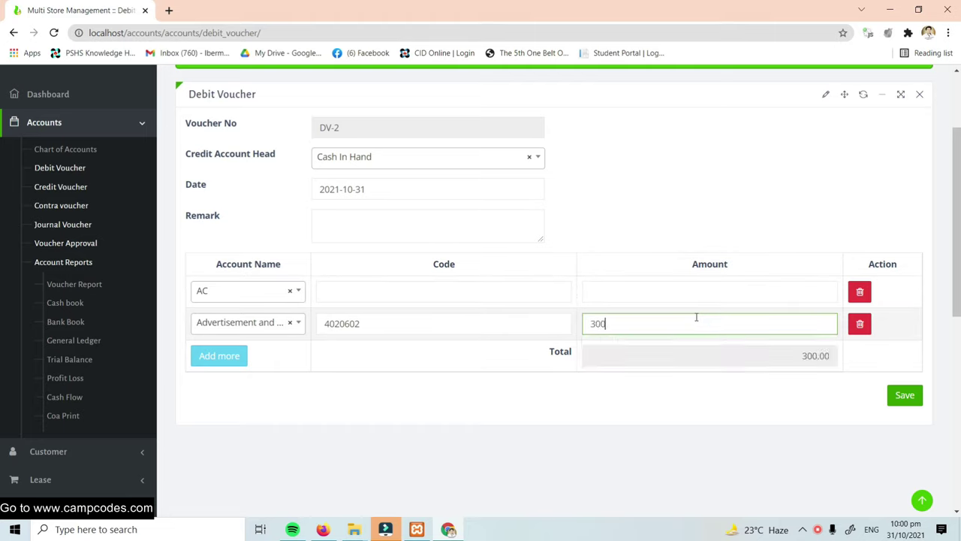
click(466, 294)
click(463, 317)
click(692, 283)
click(659, 312)
click(903, 394)
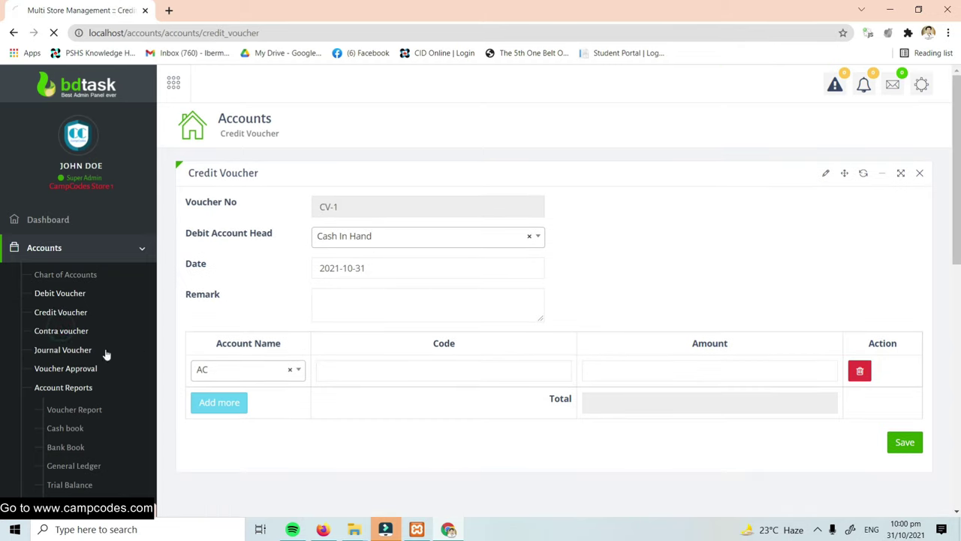
Open the journal voucher form, collapse account reports, and expand the Customer and Lease menus
click(69, 350)
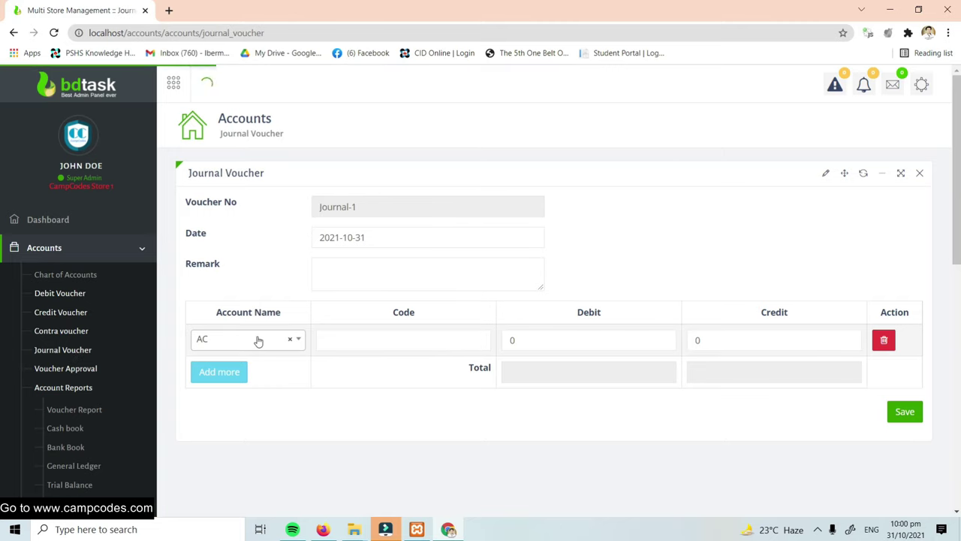
scroll(135, 336, down, 1)
click(79, 325)
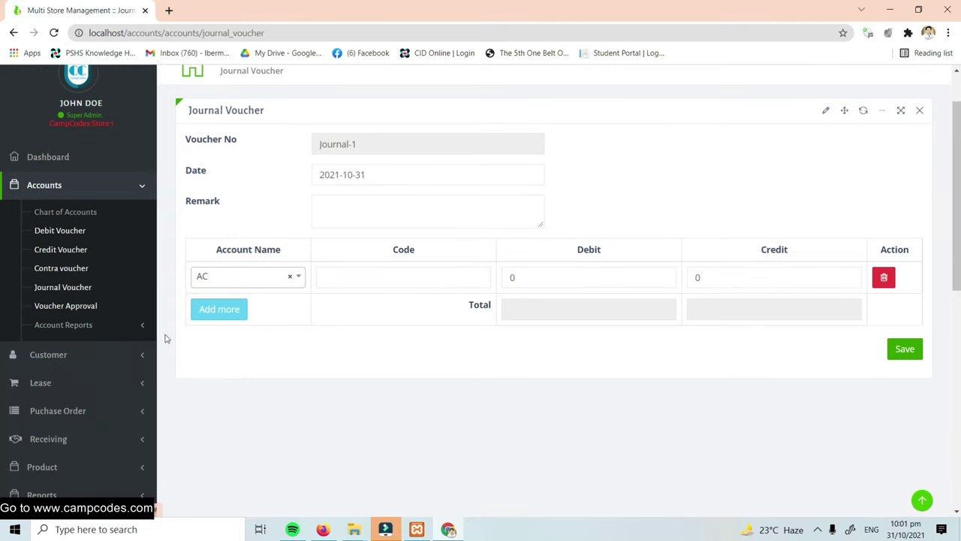
scroll(90, 342, down, 2)
click(63, 239)
click(46, 168)
scroll(69, 156, up, 1)
scroll(74, 225, down, 1)
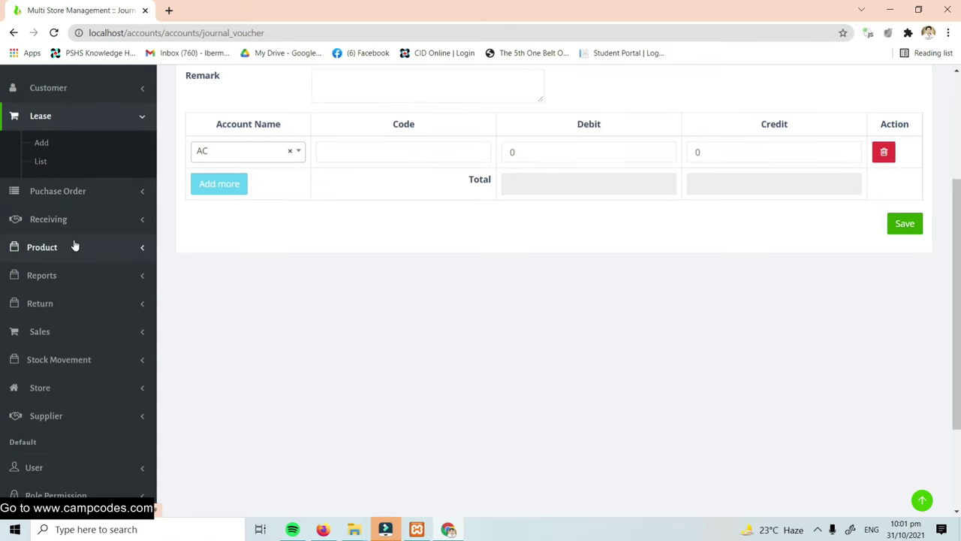
Expand the Product and Receiving sections of the side menu
click(75, 245)
click(60, 180)
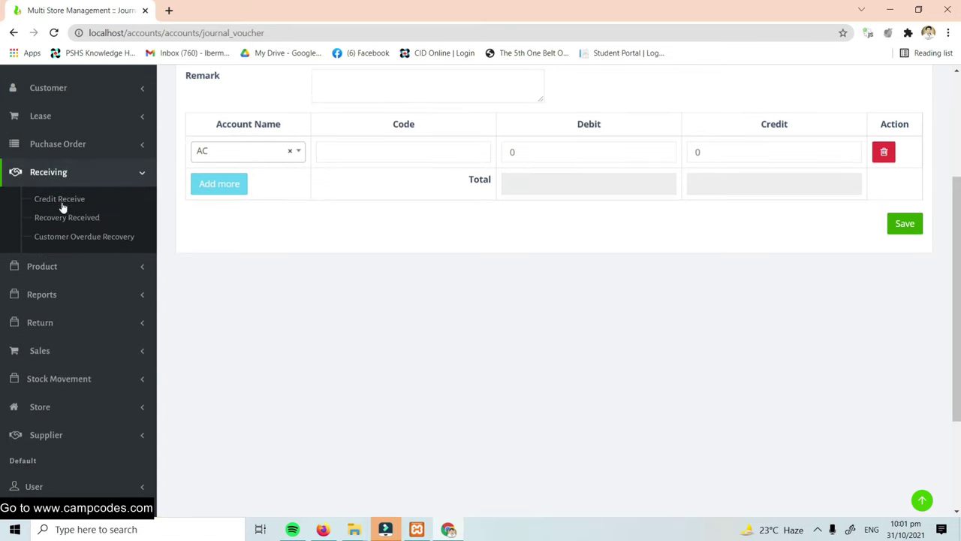
scroll(80, 269, down, 2)
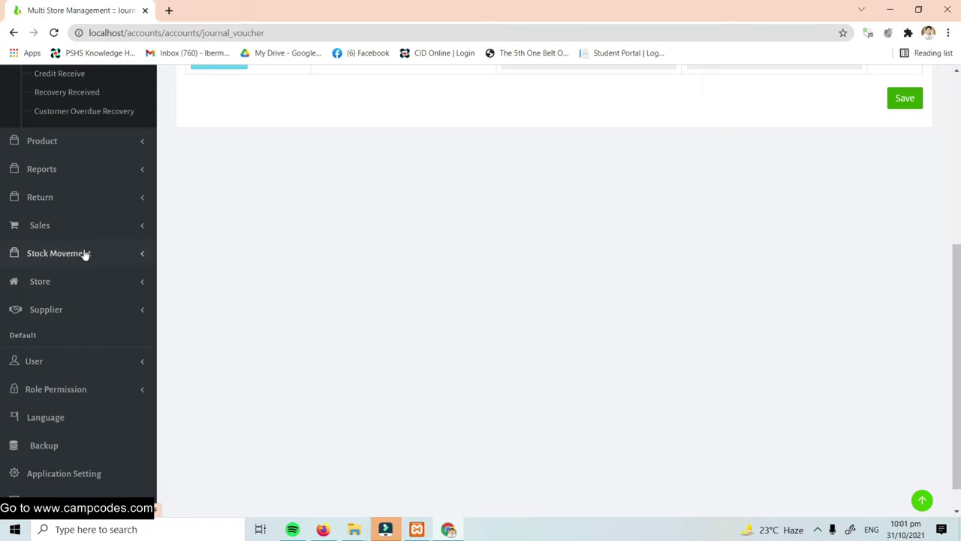
scroll(64, 330, down, 1)
scroll(63, 270, up, 1)
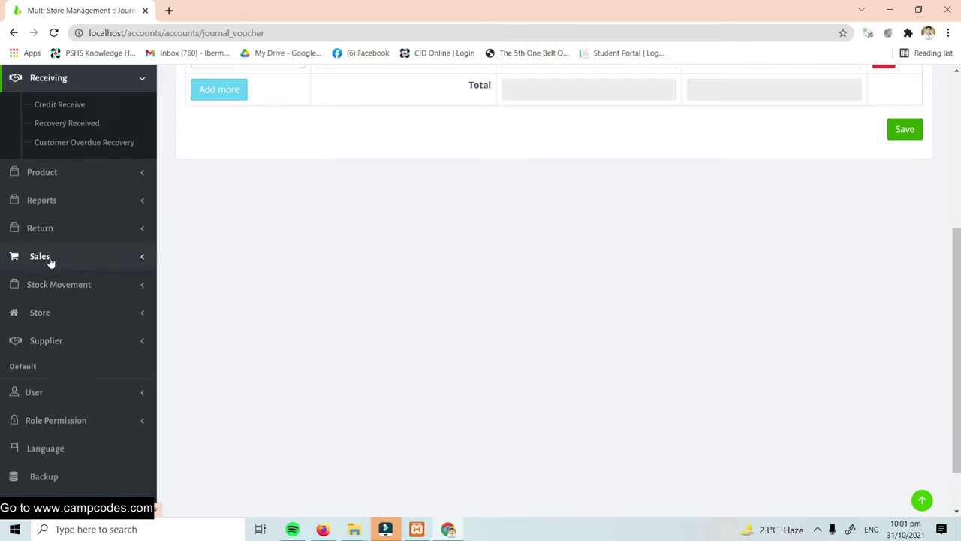
Open the Sales add form and try its Credit Sale and Lease Sale tabs
click(49, 260)
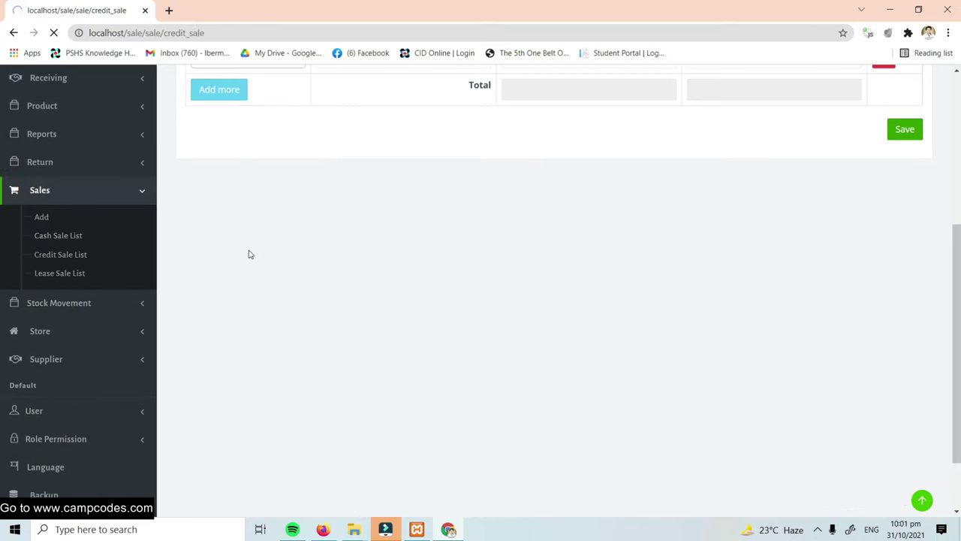
scroll(64, 392, down, 2)
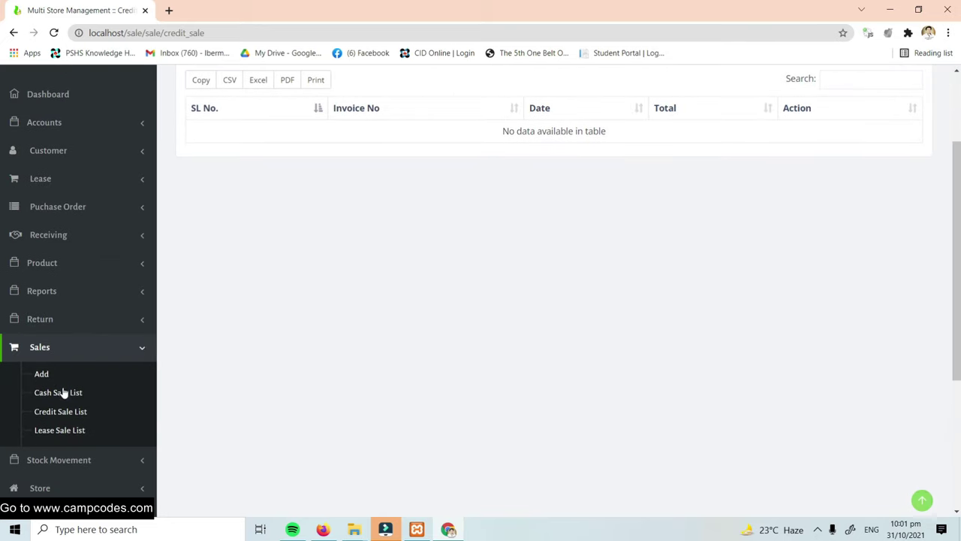
click(286, 215)
click(339, 210)
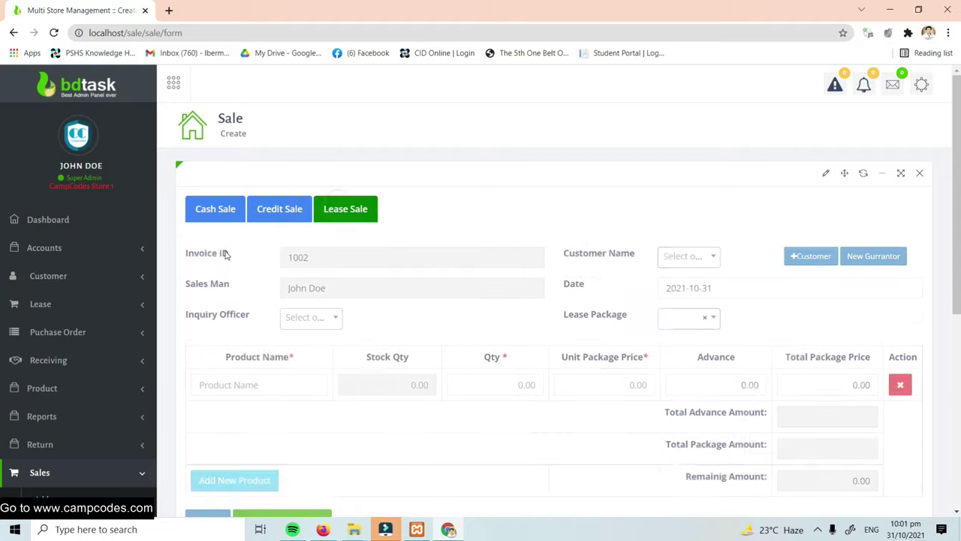
scroll(169, 297, down, 5)
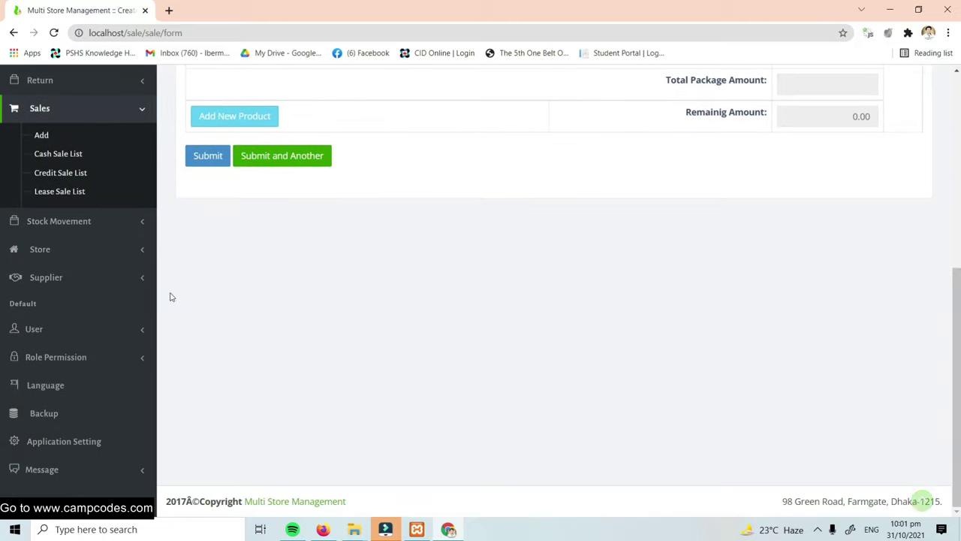
View the language list, database backup and application setting pages
click(47, 385)
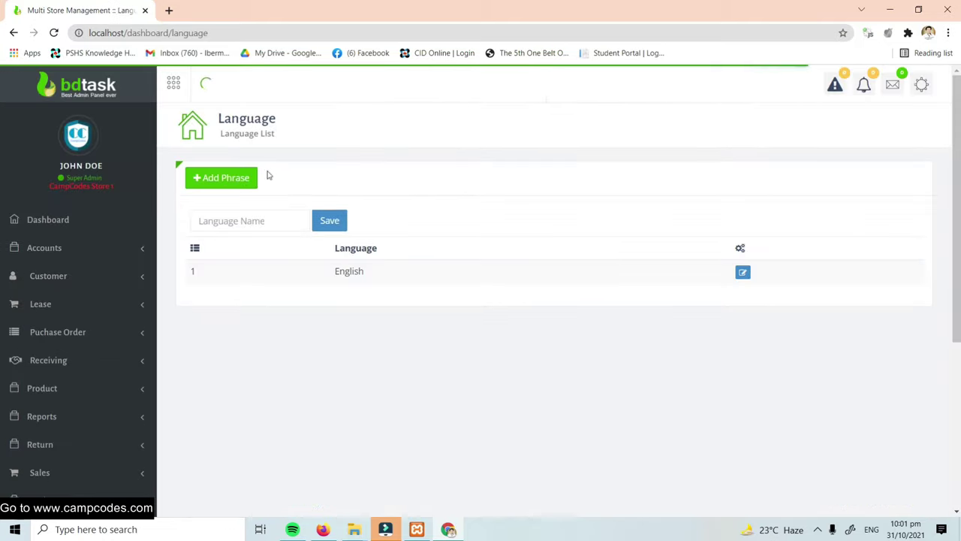
scroll(114, 315, down, 4)
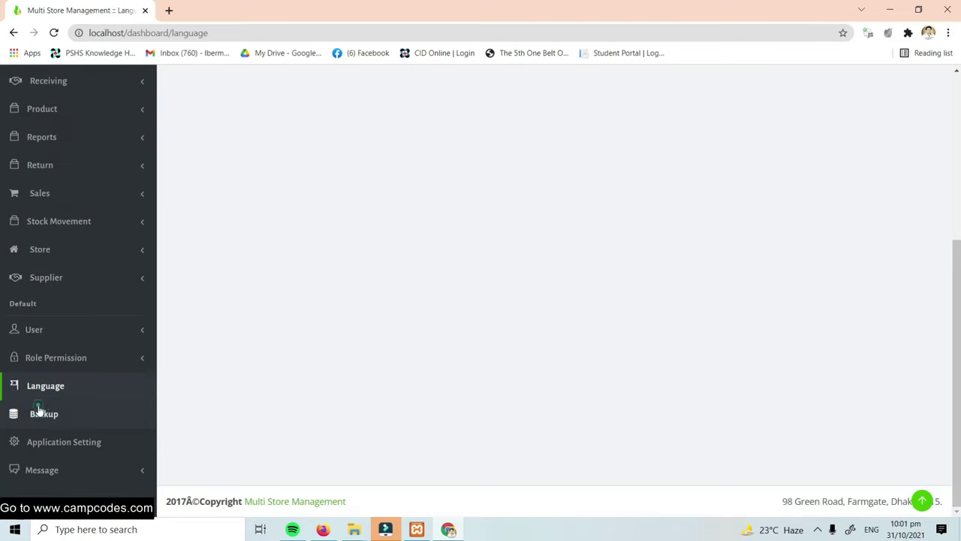
click(39, 412)
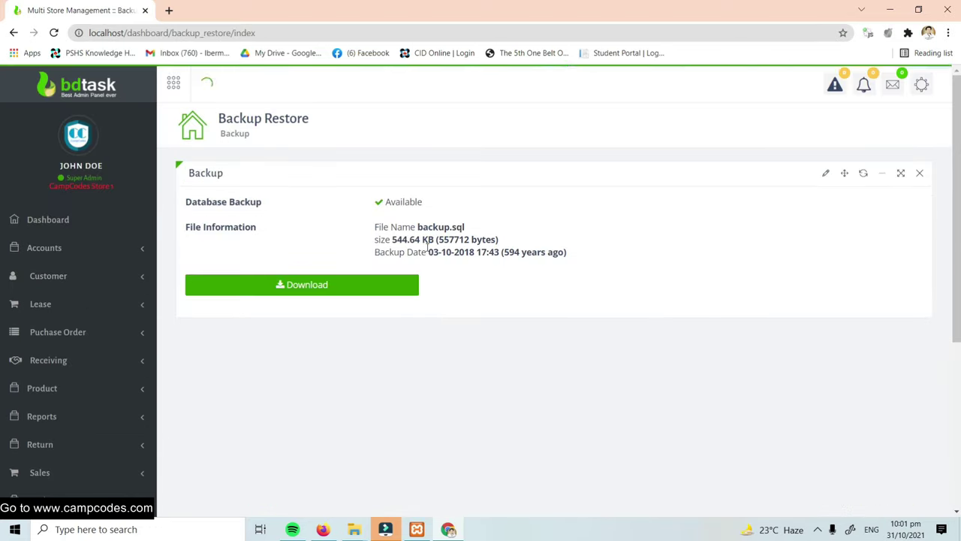
scroll(169, 305, down, 1)
drag(568, 181, 176, 218)
scroll(82, 378, down, 3)
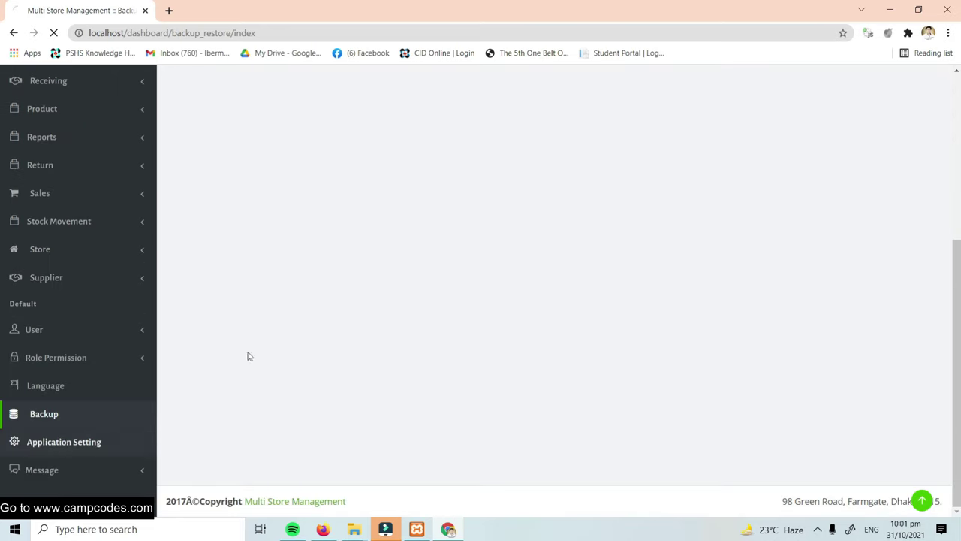
scroll(379, 232, down, 1)
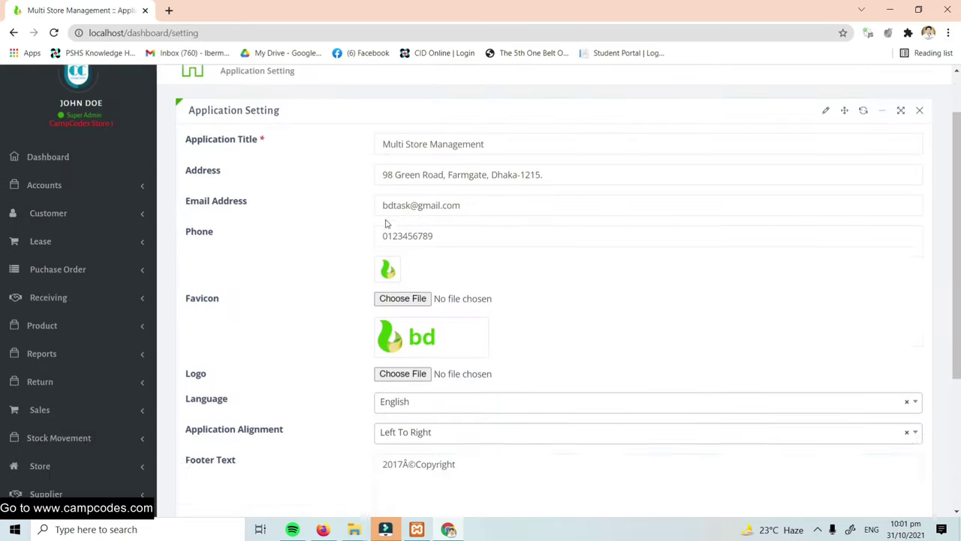
scroll(386, 223, down, 3)
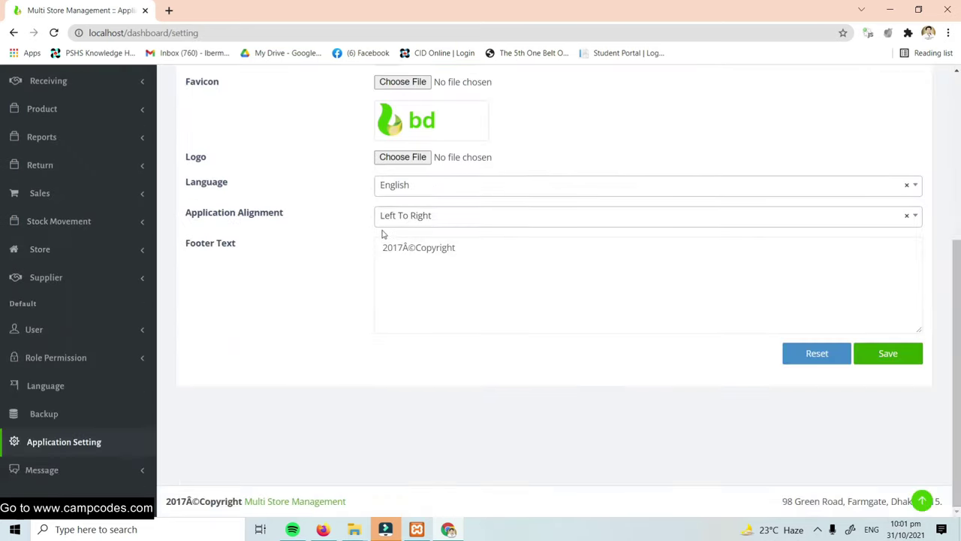
Open the new message form under Message, then go back to the Home dashboard
click(52, 469)
scroll(67, 437, down, 1)
click(38, 439)
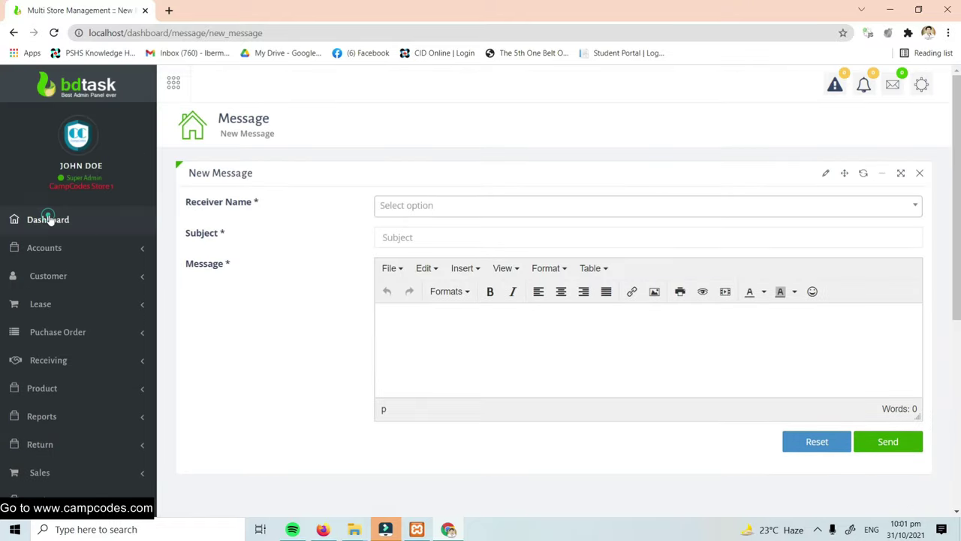
click(48, 219)
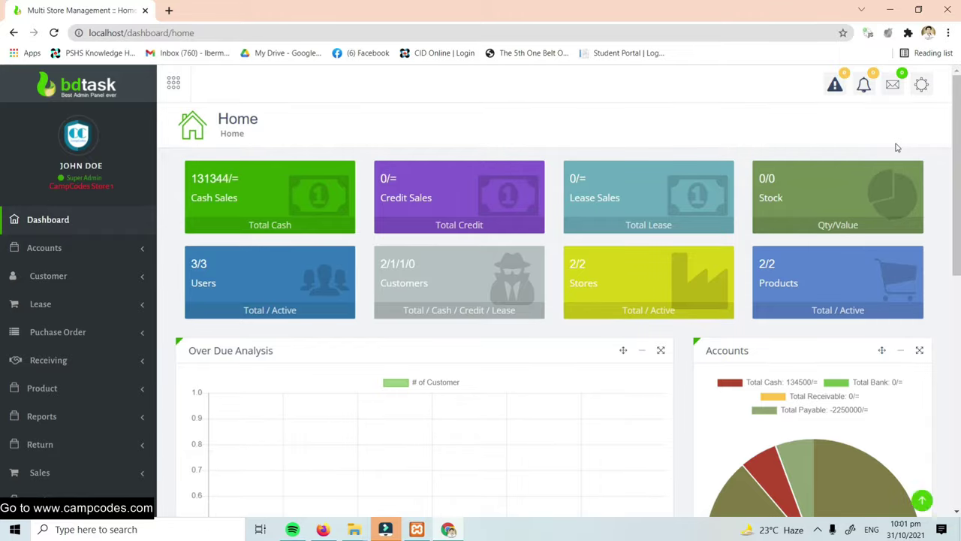
Log back in to the admin panel with the captcha and dismiss the password-saving popup
click(399, 391)
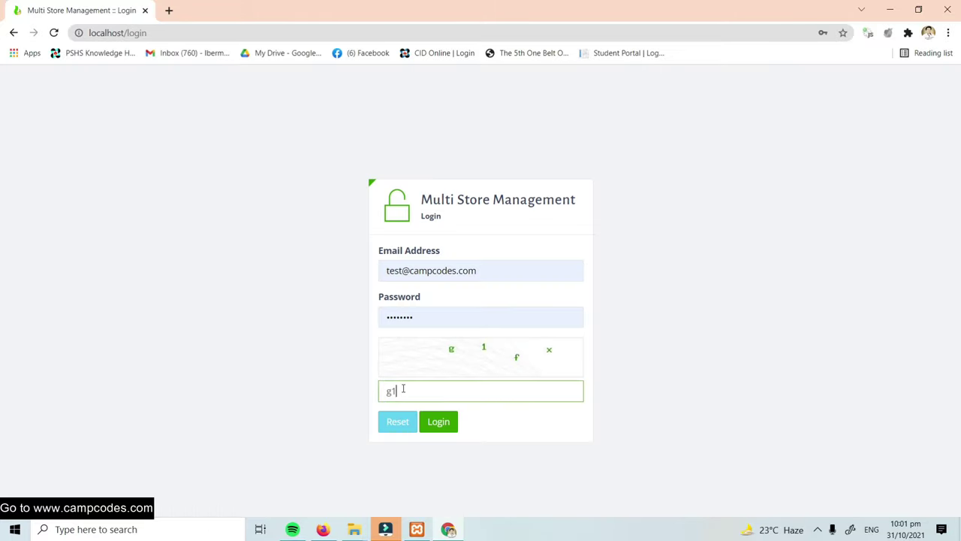
click(449, 424)
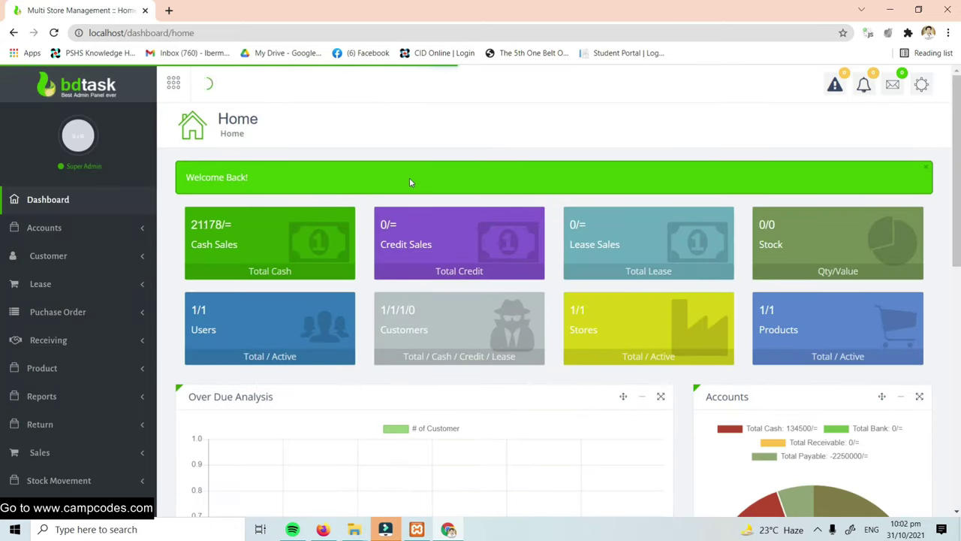
click(597, 201)
scroll(523, 223, down, 3)
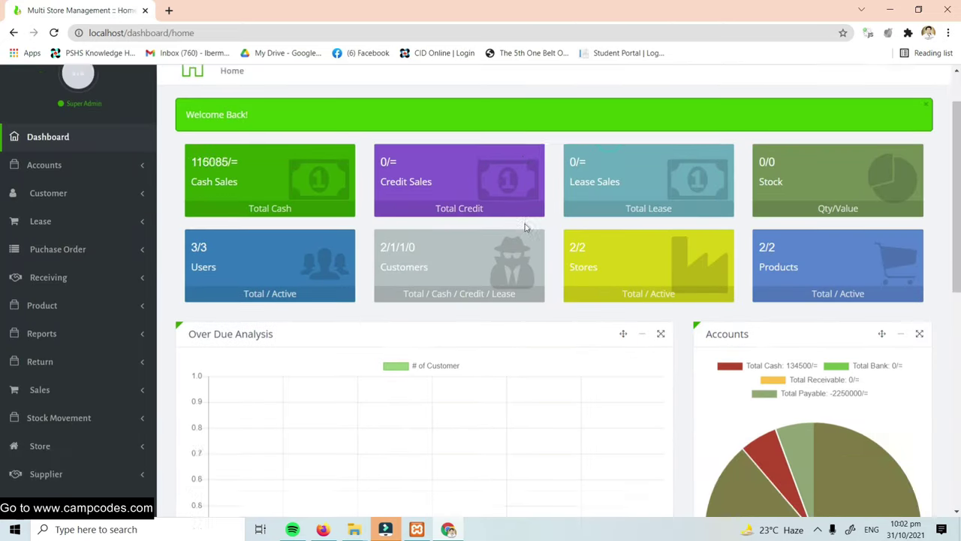
scroll(523, 225, up, 3)
Open the Chart of Accounts and expand the COA folder's account groups
click(64, 226)
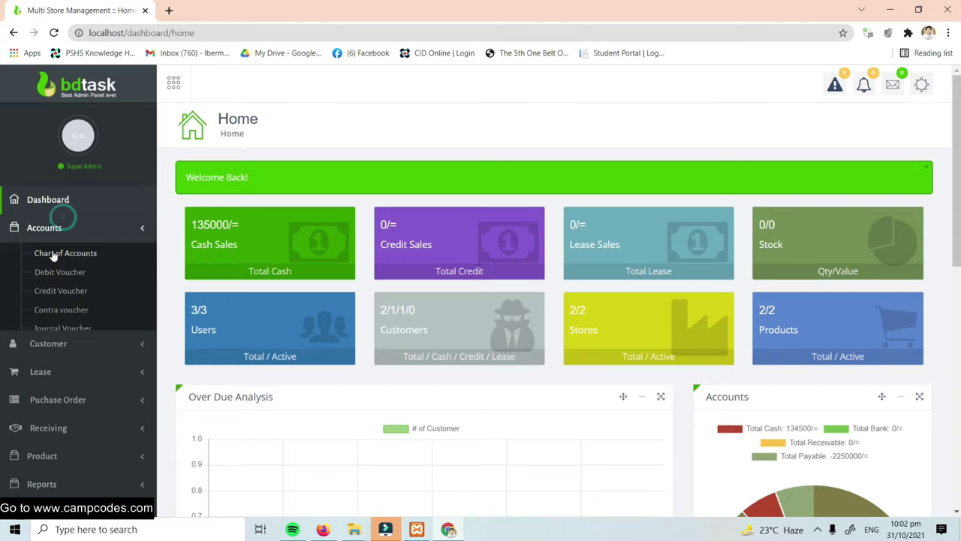
click(58, 254)
click(213, 206)
scroll(253, 300, down, 3)
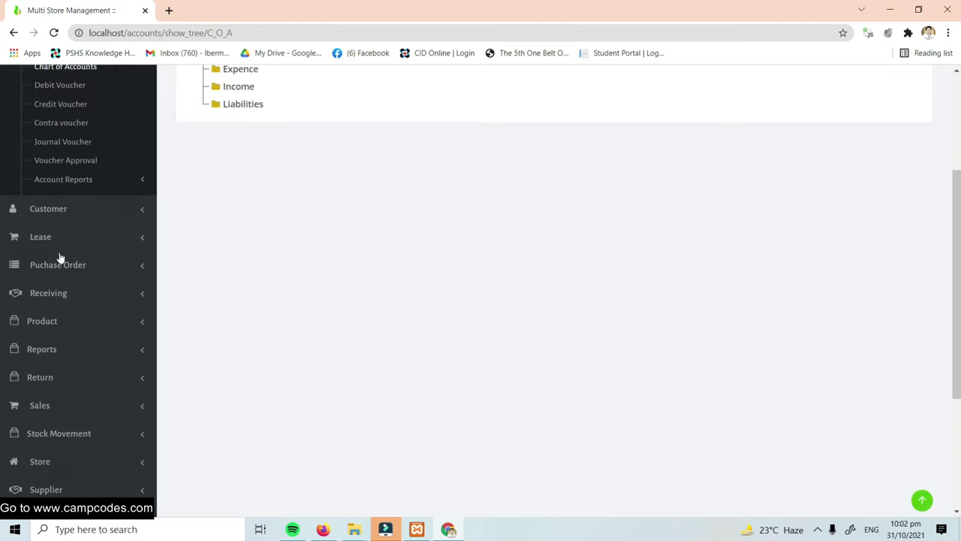
Expand Customer, open the Lease package add form, and expand Purchase Order
click(49, 211)
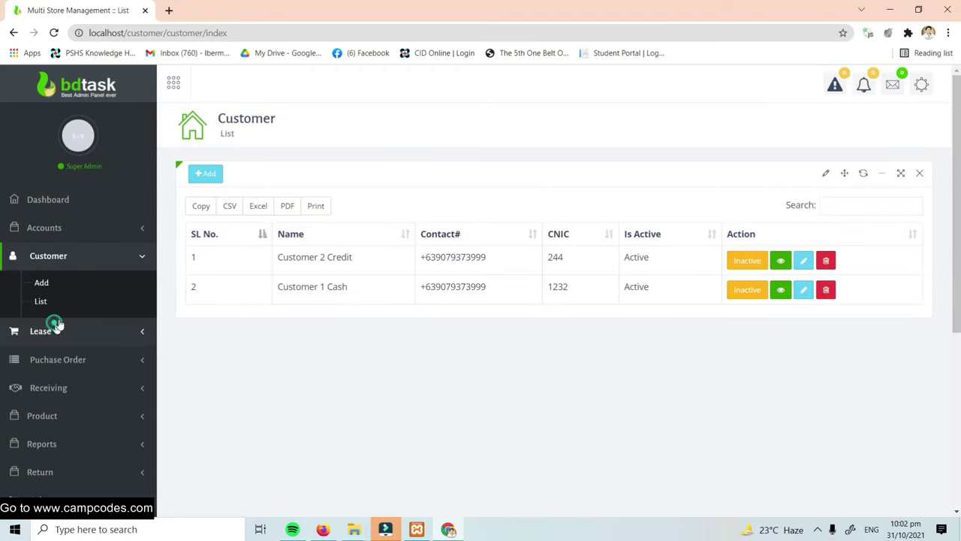
click(57, 324)
click(40, 310)
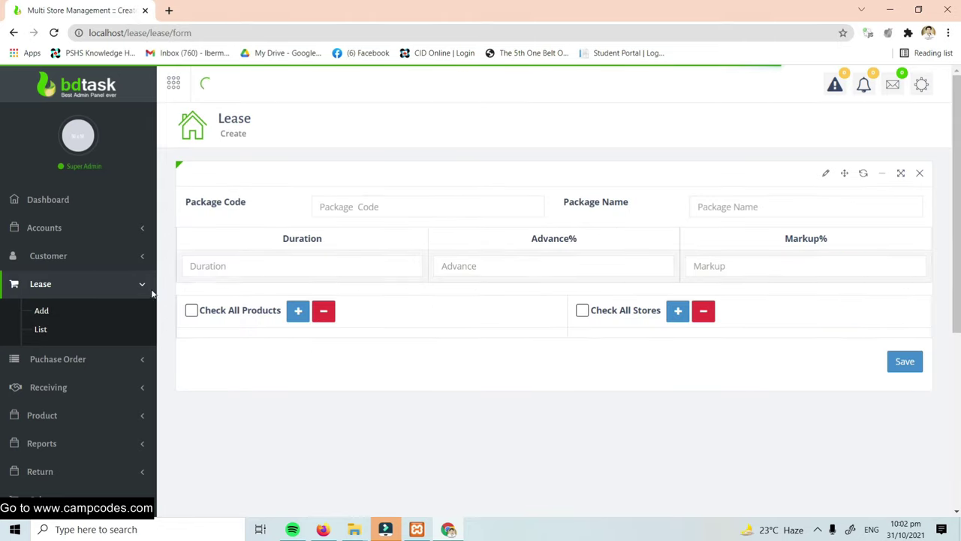
click(59, 362)
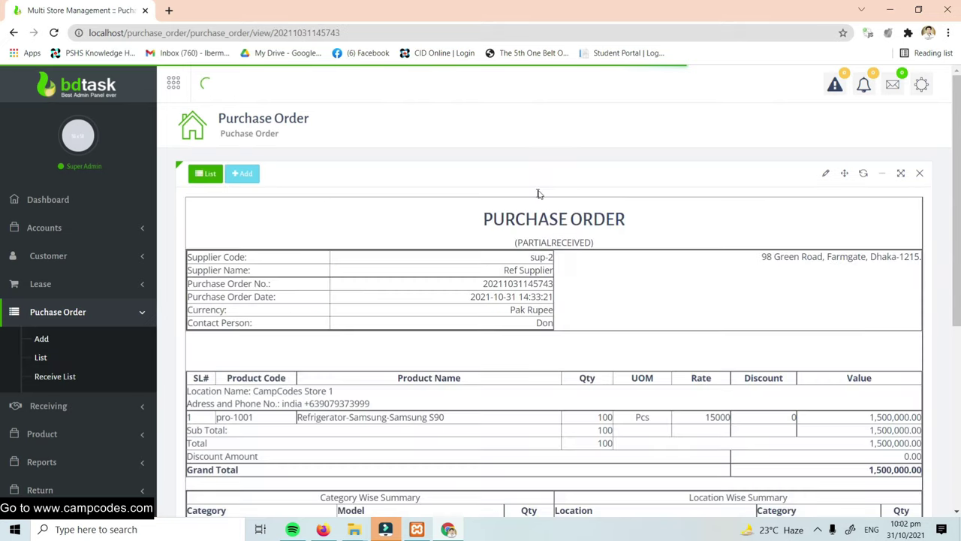
scroll(536, 194, down, 3)
scroll(536, 196, up, 2)
scroll(537, 197, up, 2)
scroll(111, 325, down, 3)
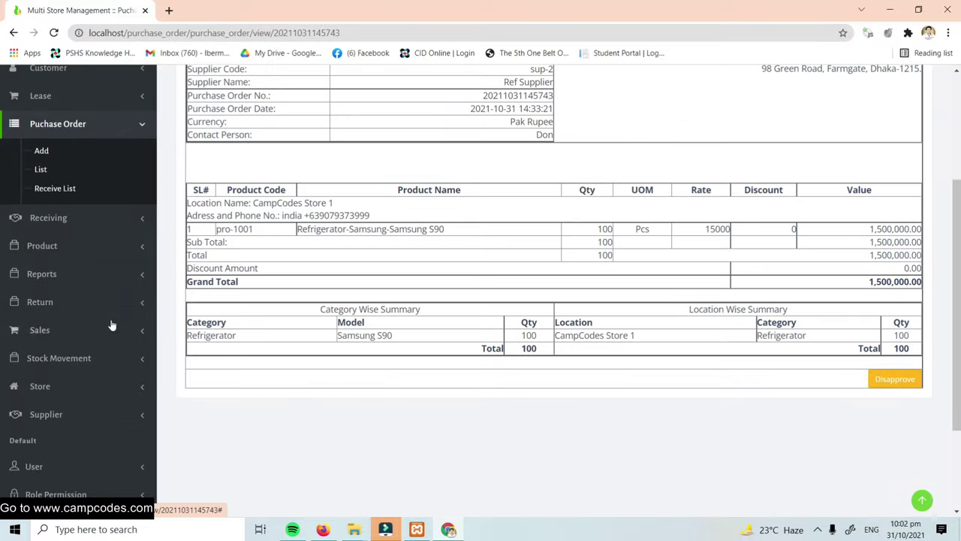
Expand Receiving and Product, then open the Stock History report under Reports
click(40, 233)
click(39, 242)
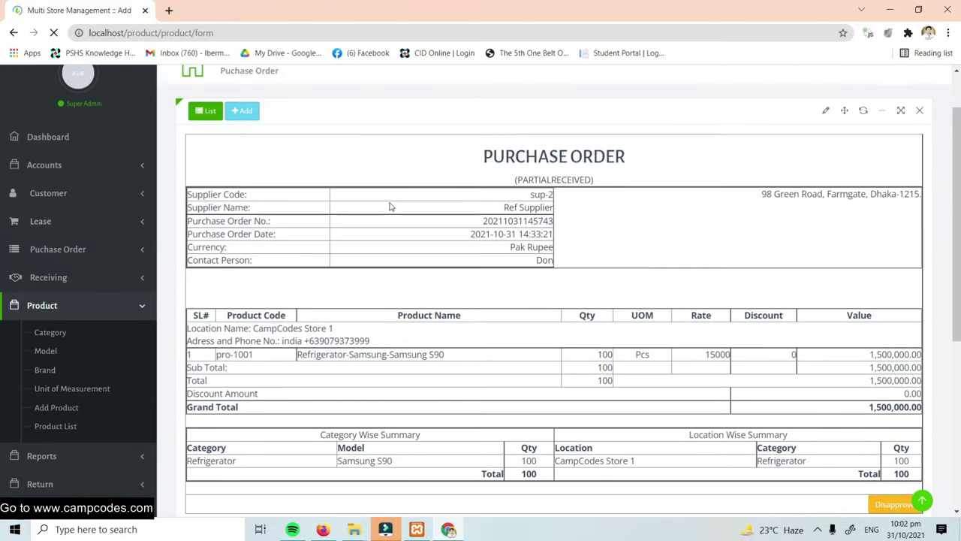
scroll(140, 317, down, 3)
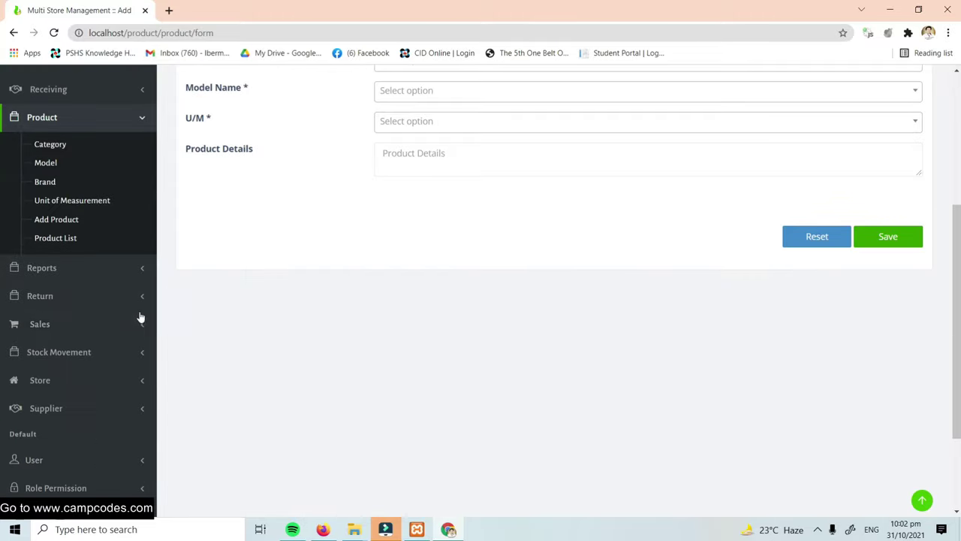
click(56, 270)
click(58, 191)
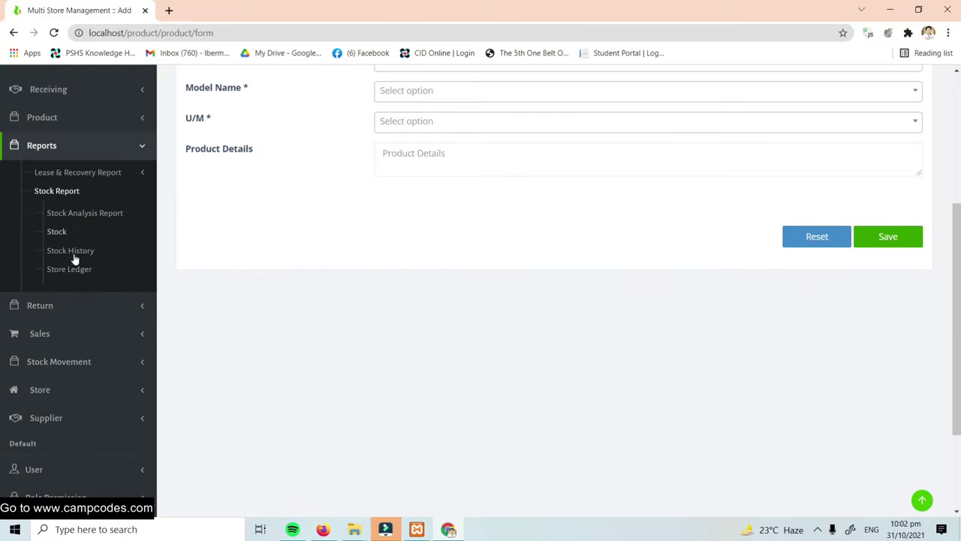
scroll(406, 177, down, 3)
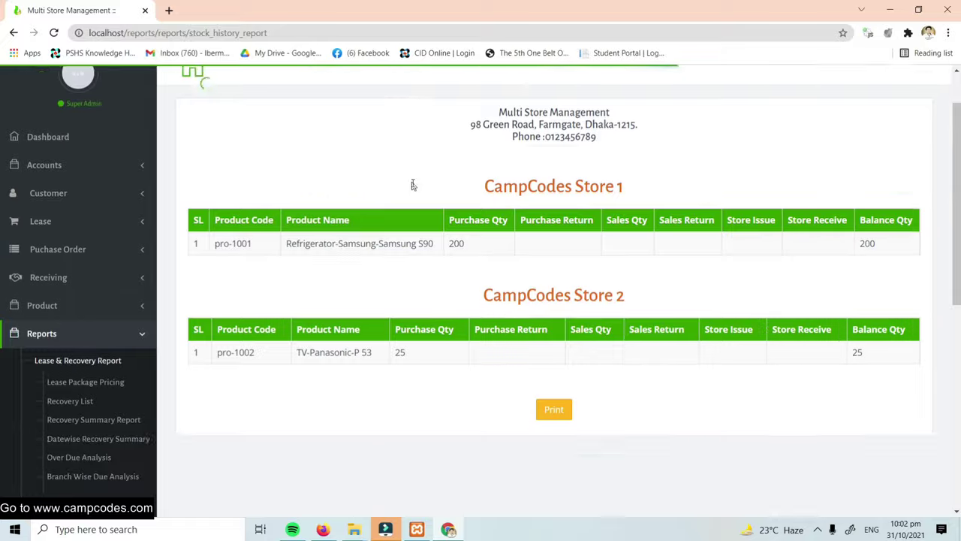
scroll(75, 368, down, 3)
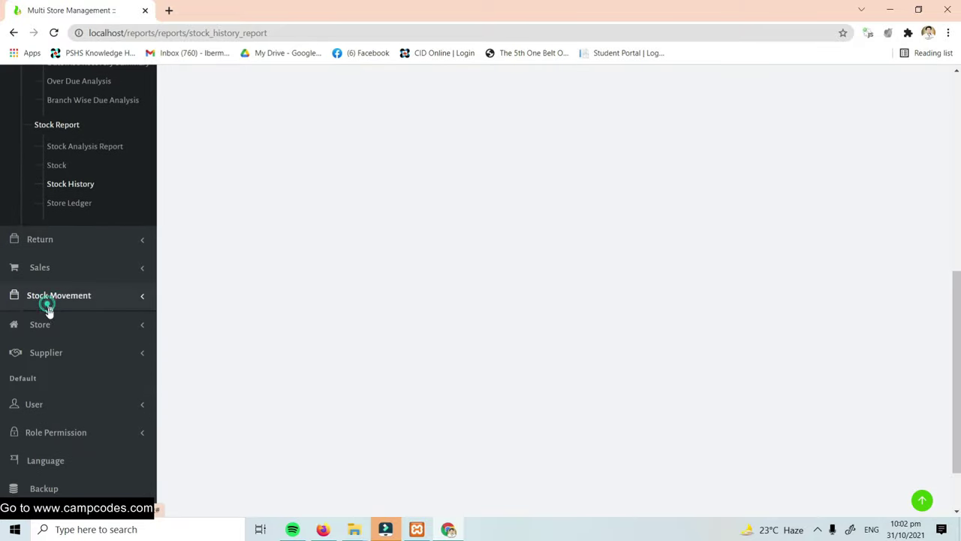
Expand Stock Movement and Supplier, then open the Add Store form
click(47, 300)
click(67, 278)
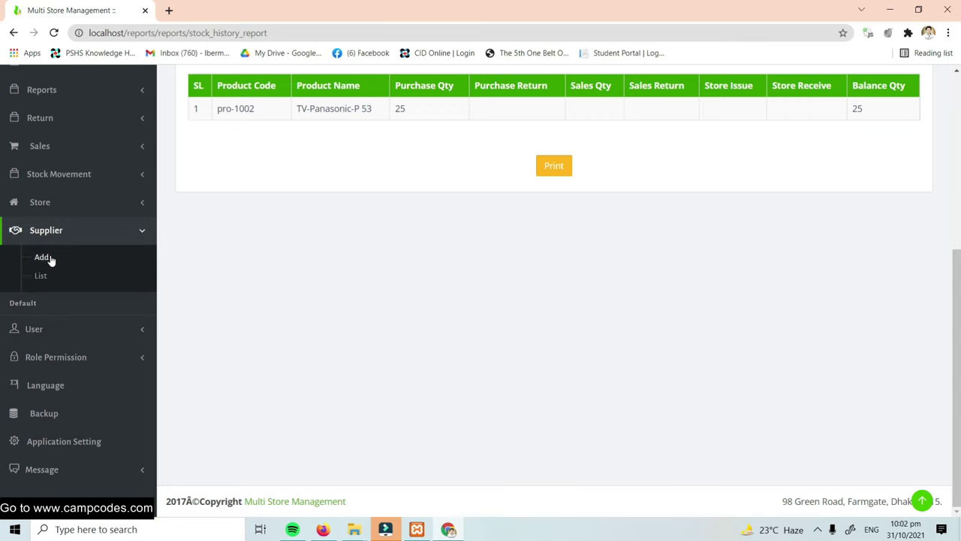
click(55, 204)
click(41, 228)
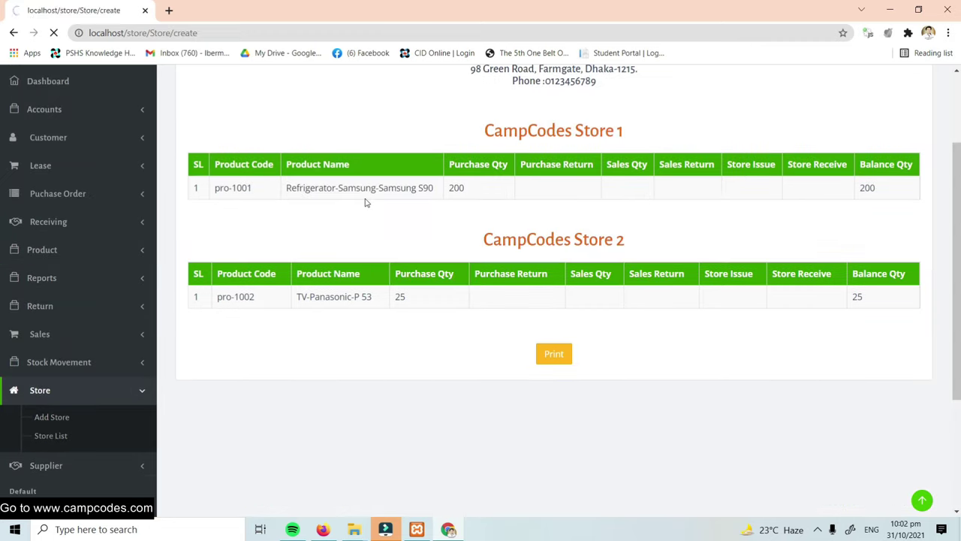